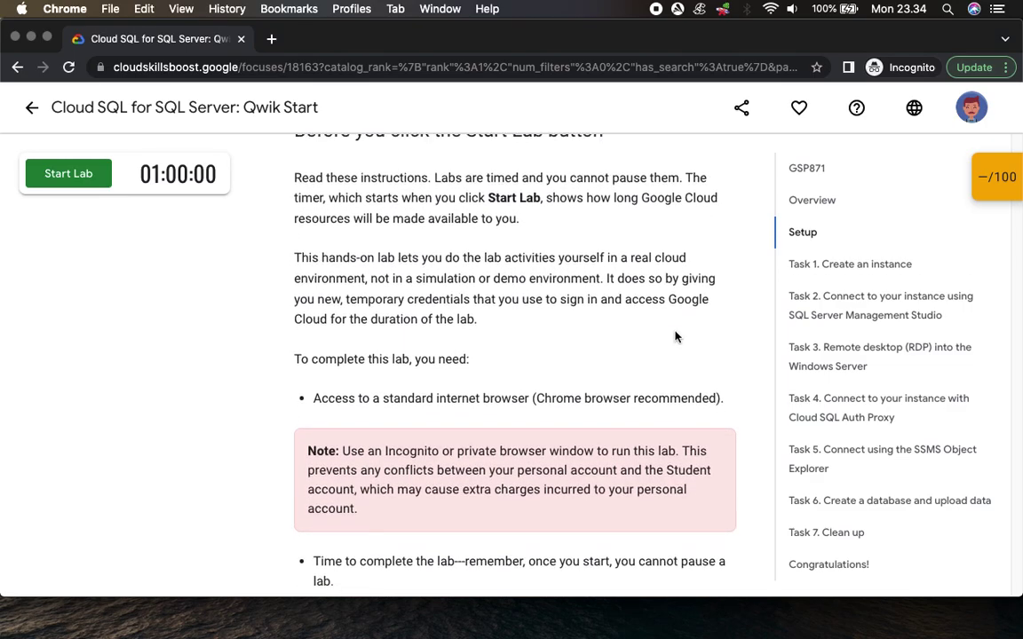
# Step: Review the lab's setup instructions, Task 1 and checkpoint list, and start the lab
pyautogui.scroll(-7, 618, 394)
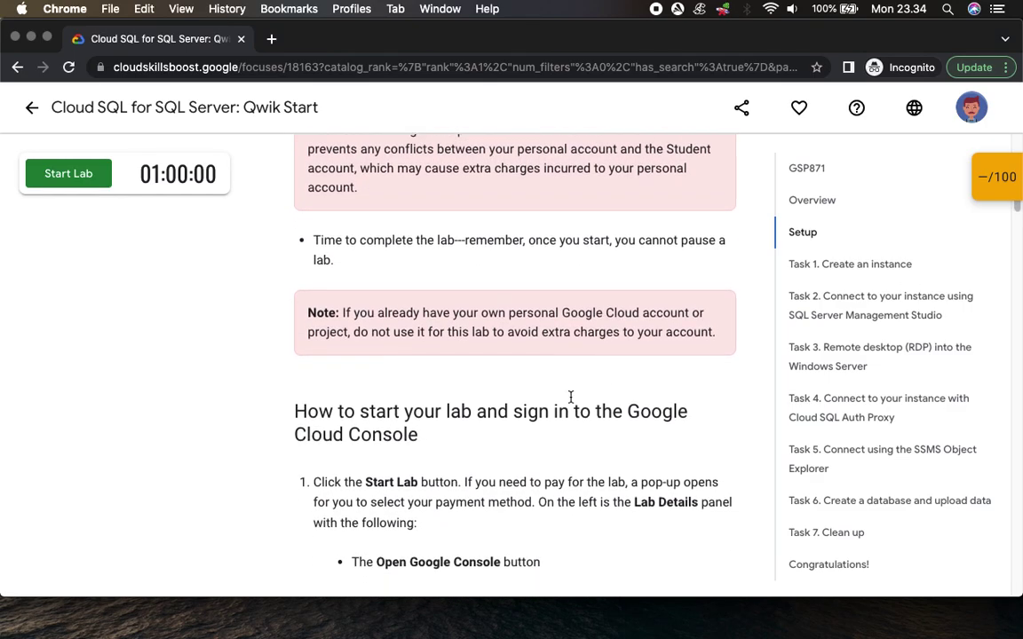
pyautogui.scroll(-10, 477, 404)
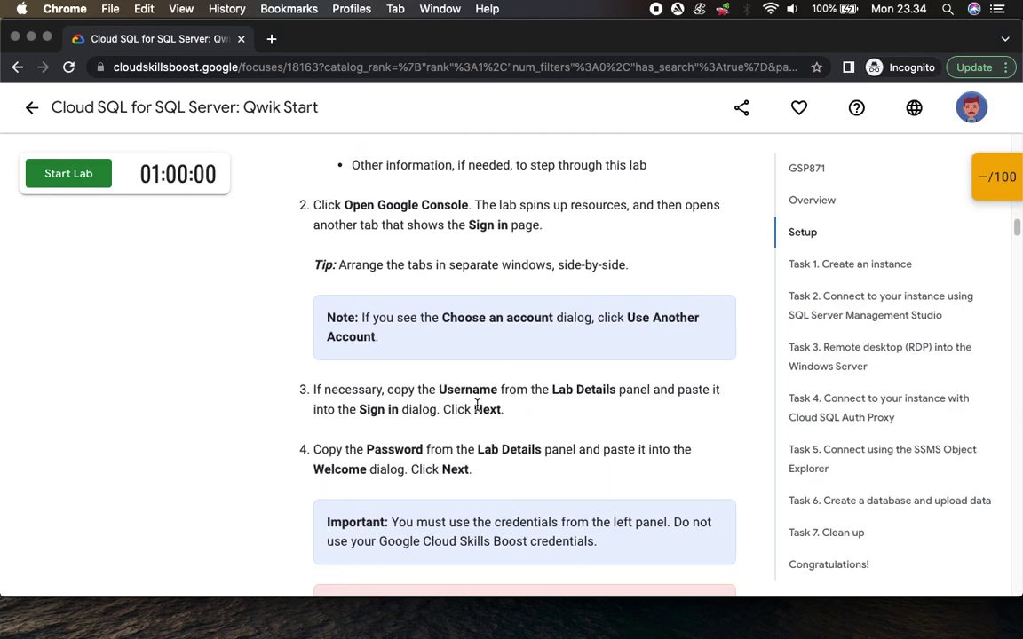
pyautogui.scroll(-8, 476, 408)
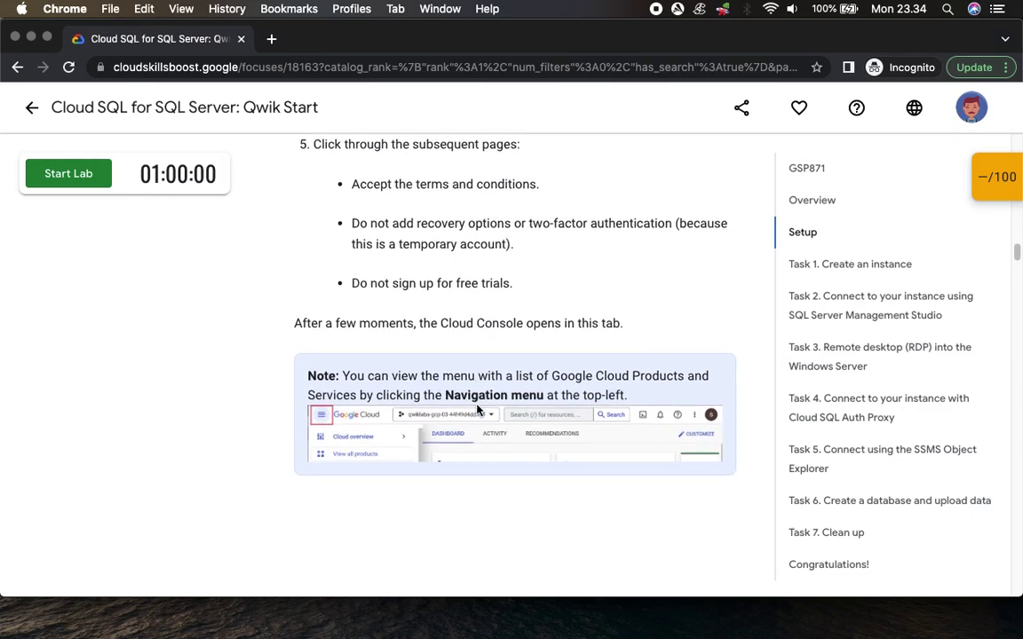
pyautogui.scroll(-2, 475, 413)
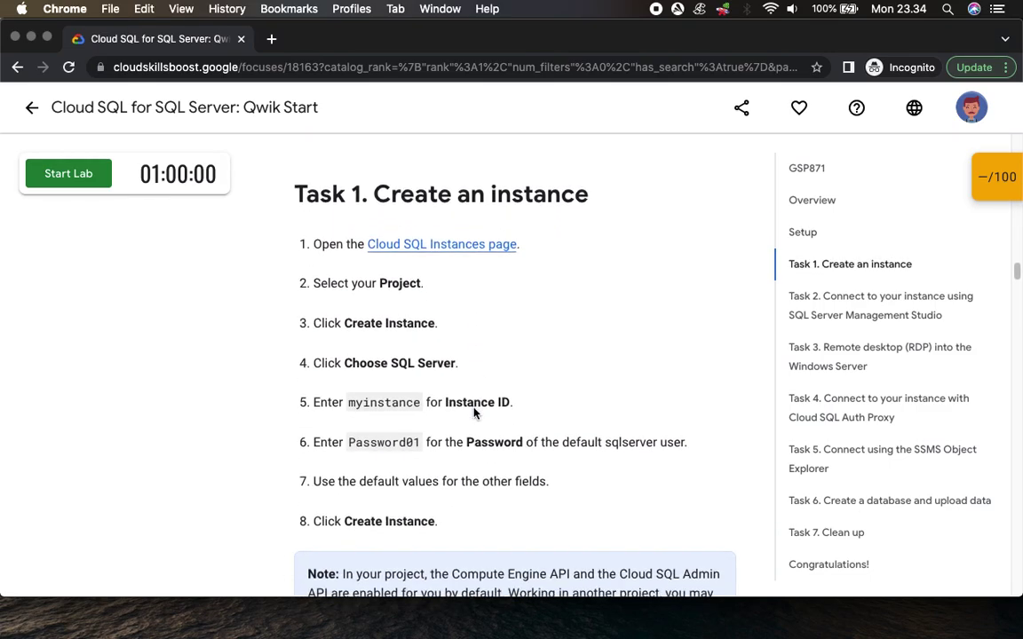
pyautogui.click(995, 182)
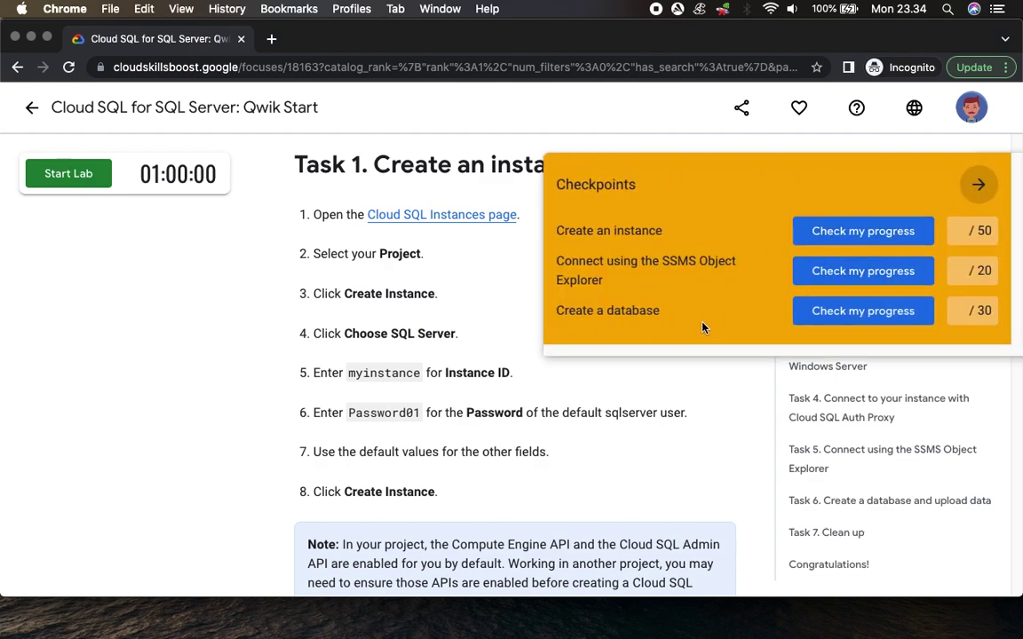
pyautogui.click(976, 185)
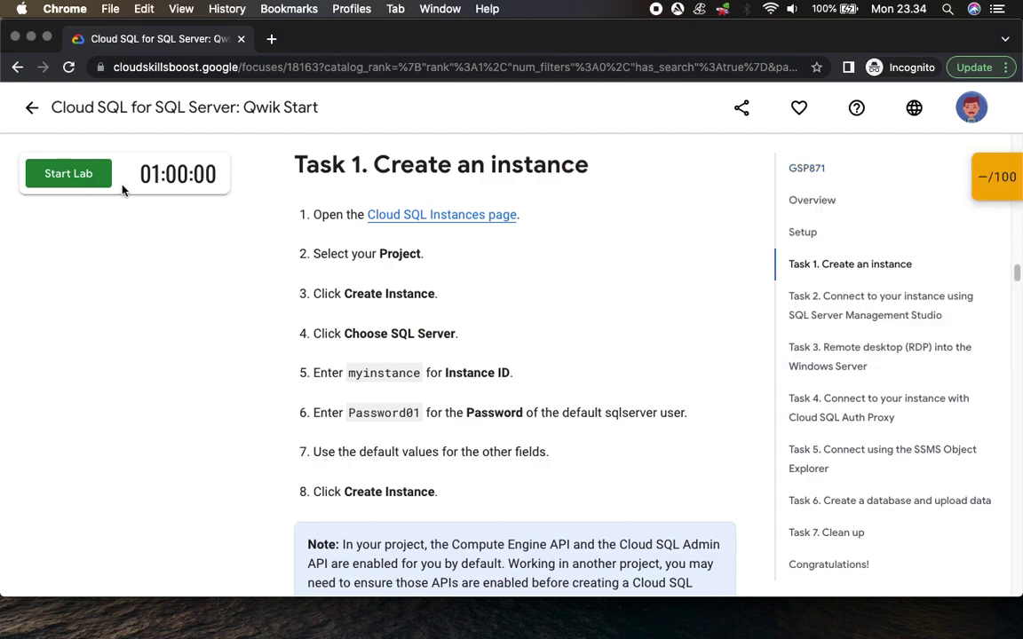
pyautogui.click(76, 184)
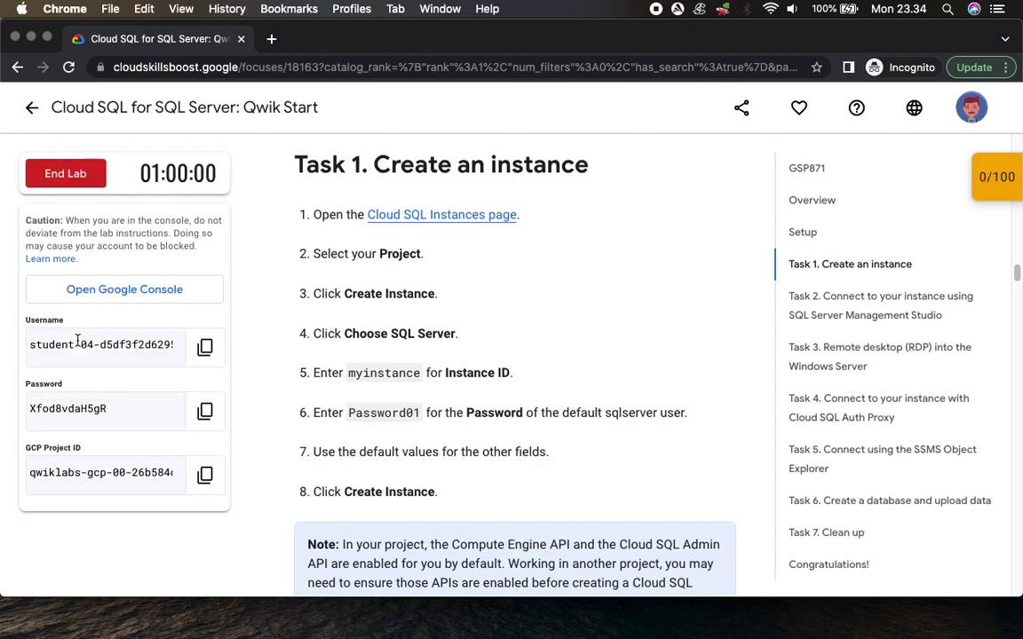
# Step: Open the Google console and sign in to the student account with the password copied from the lab details
pyautogui.click(205, 411)
pyautogui.click(152, 289)
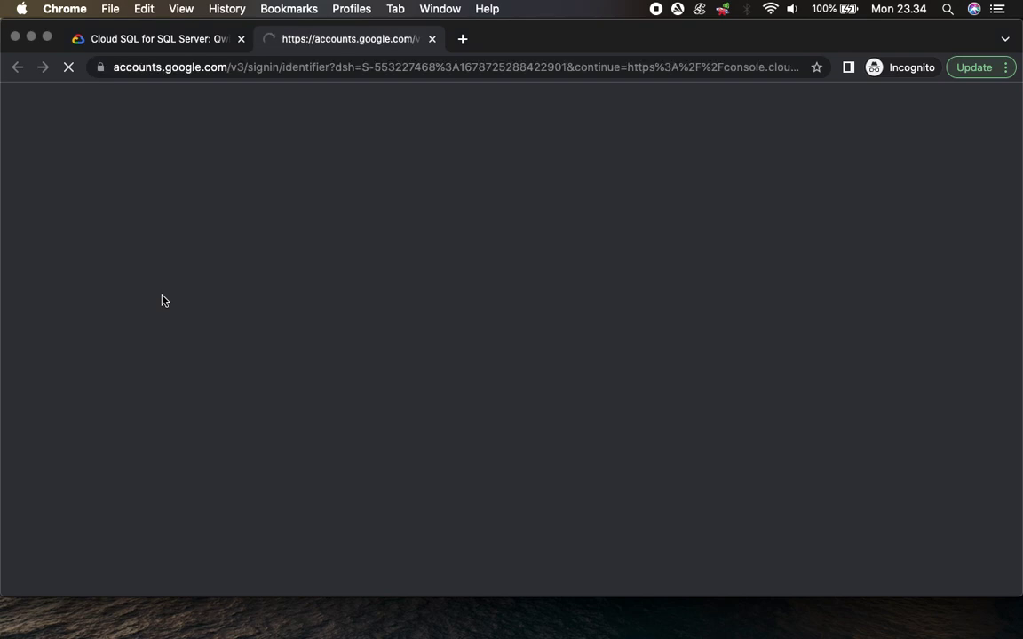
pyautogui.click(611, 471)
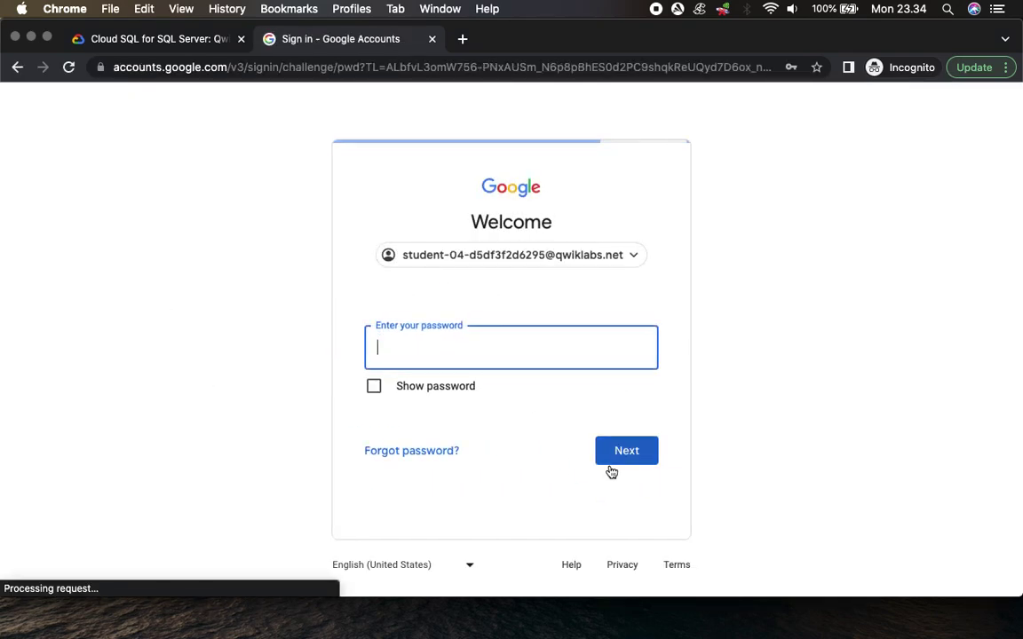
pyautogui.press('super+v')
pyautogui.click(653, 456)
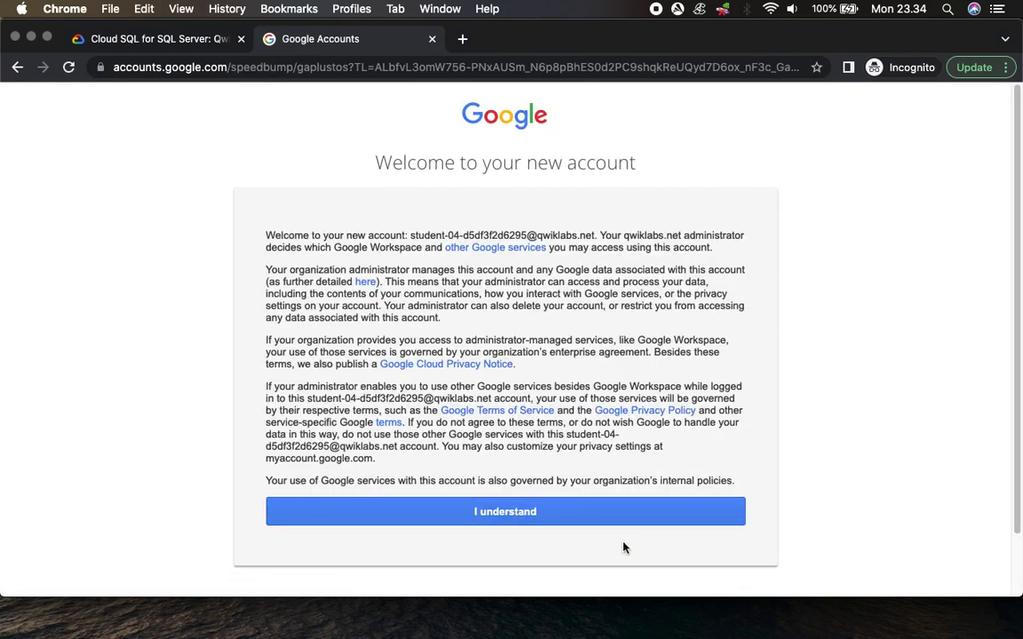
# Step: Acknowledge the new account notice and agree to the Google Cloud Terms of Service, leaving email updates off
pyautogui.click(618, 520)
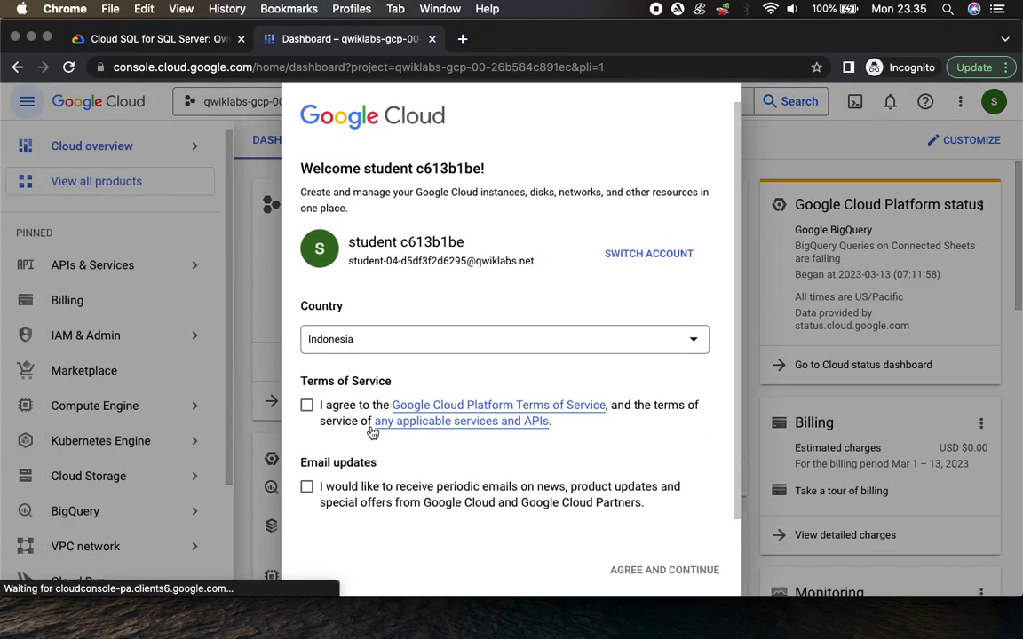
pyautogui.click(307, 404)
pyautogui.click(663, 566)
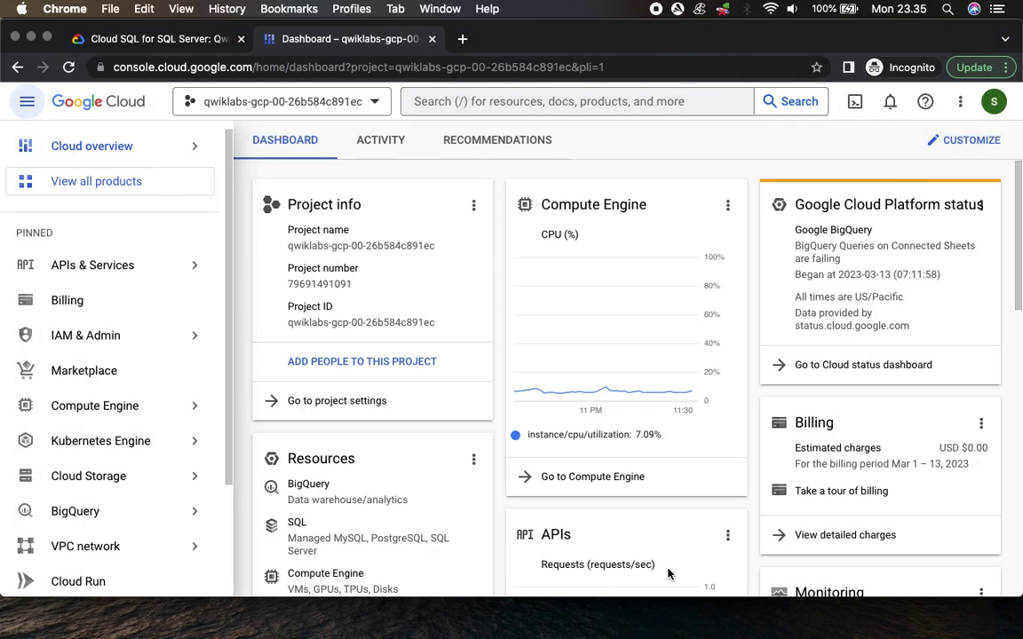
# Step: Open the Cloud SQL Instances page linked in Task 1 and check that the lab project is selected
pyautogui.click(188, 39)
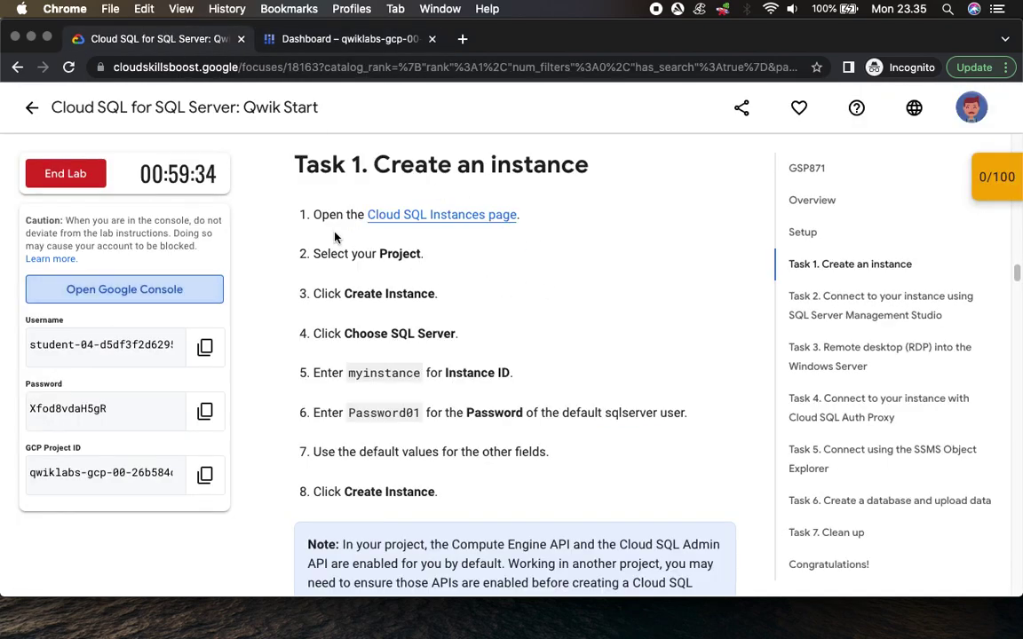
pyautogui.click(433, 217)
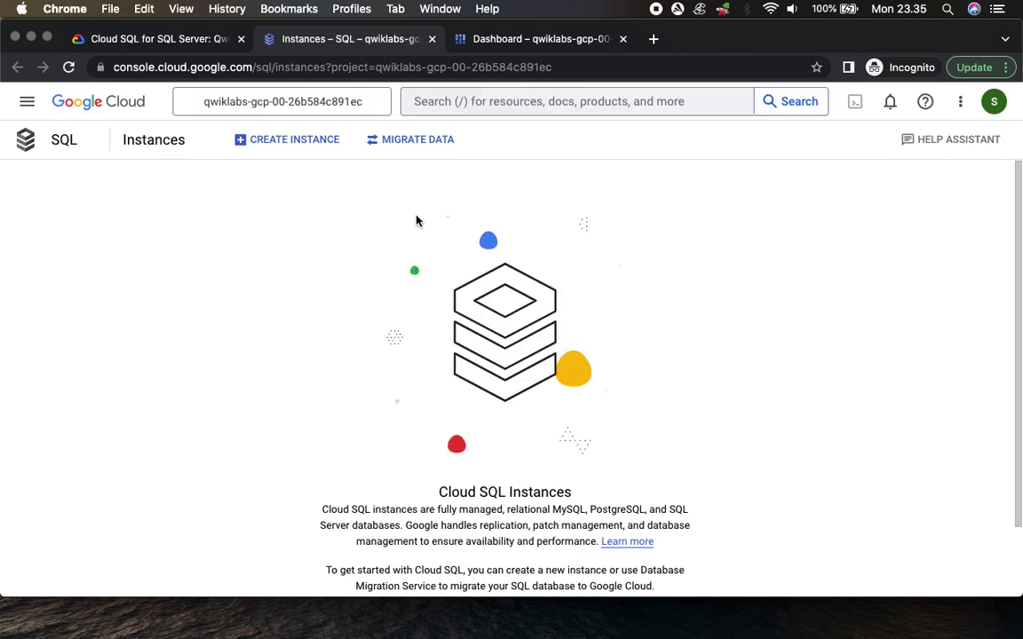
pyautogui.click(138, 39)
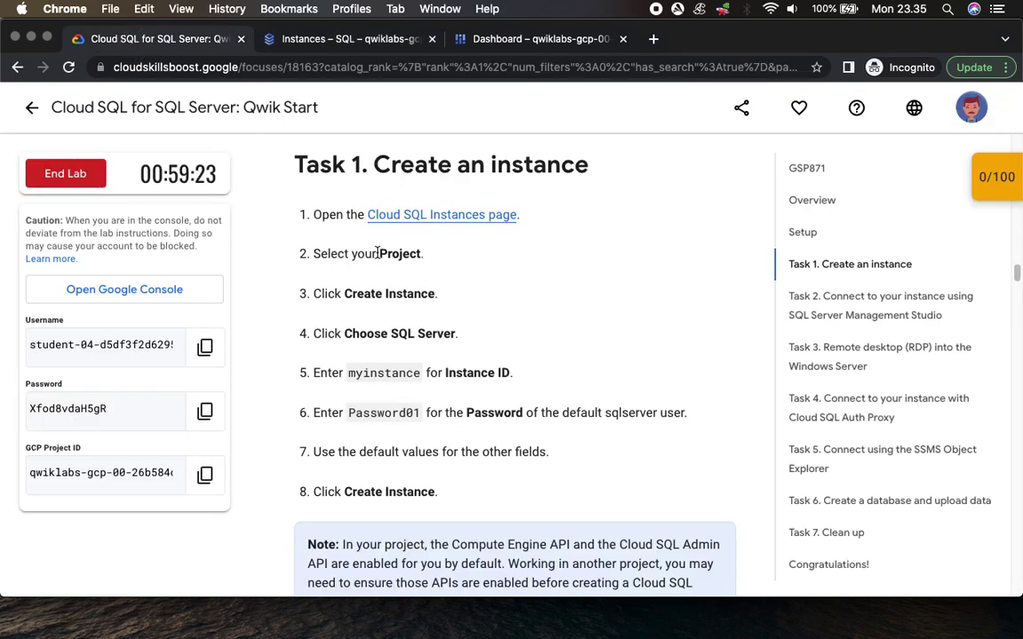
pyautogui.moveTo(318, 253); pyautogui.dragTo(422, 253)
pyautogui.click(337, 39)
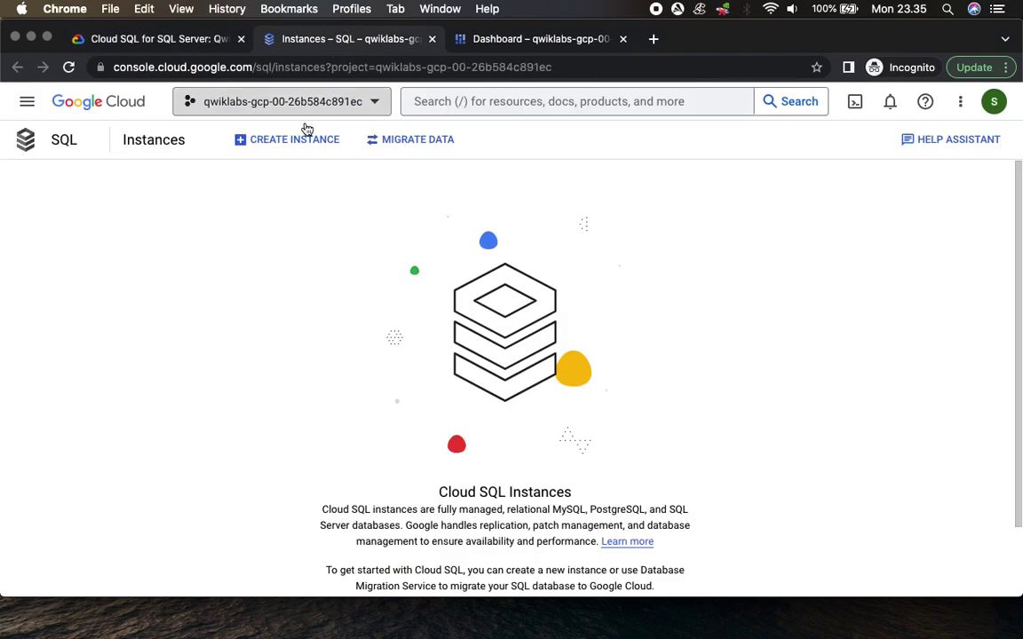
# Step: Following Task 1, start creating a Cloud SQL instance with SQL Server as the database engine
pyautogui.click(129, 39)
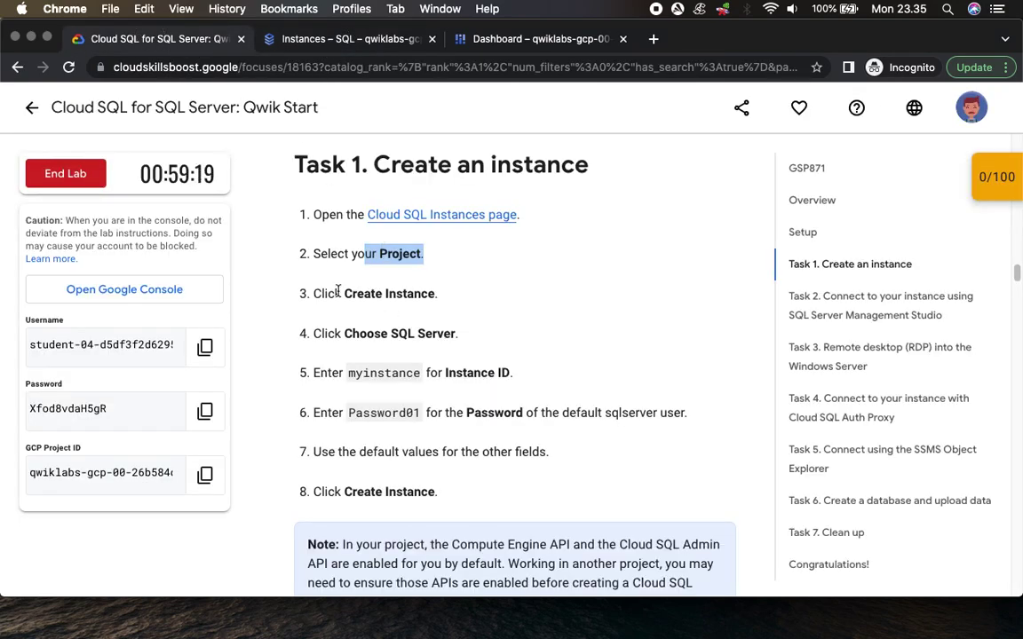
pyautogui.moveTo(342, 293); pyautogui.dragTo(435, 293)
pyautogui.moveTo(327, 333); pyautogui.dragTo(484, 333)
pyautogui.click(355, 39)
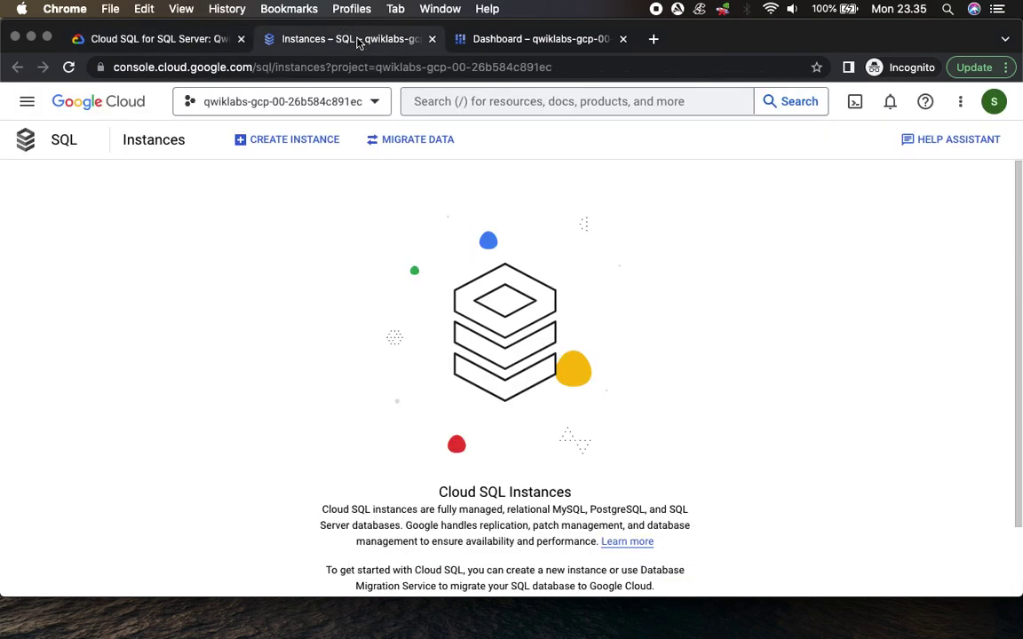
pyautogui.click(282, 140)
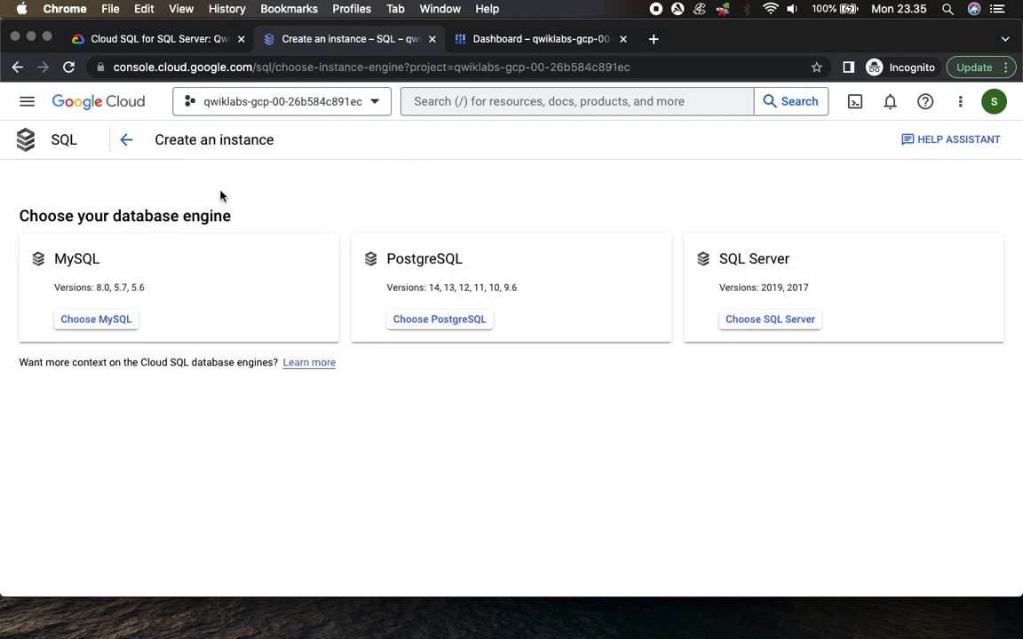
pyautogui.click(773, 323)
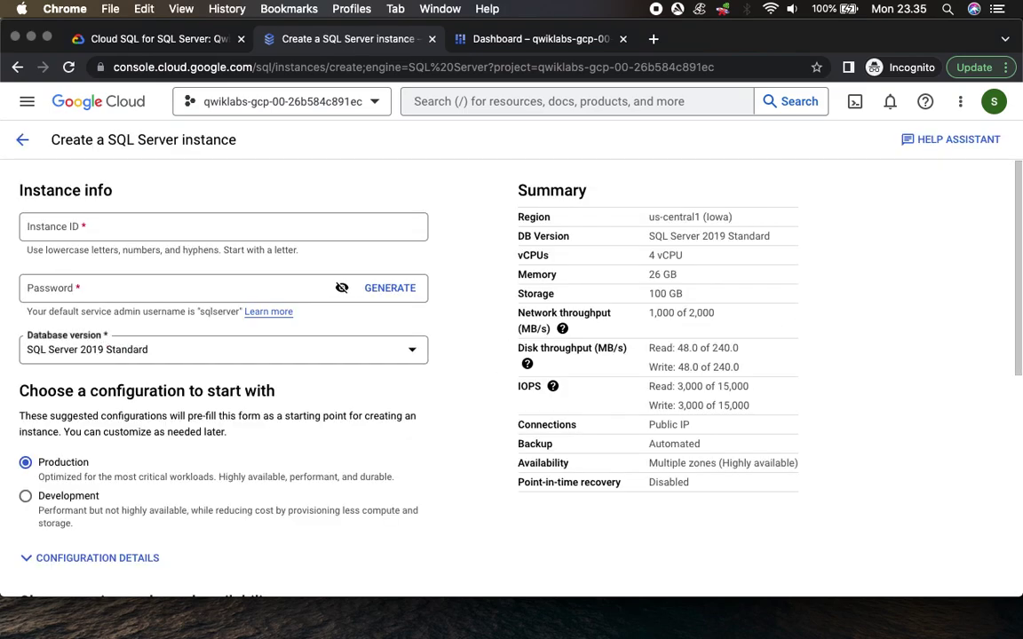
# Step: Copy the instance name from the lab instructions and set the Instance ID to myinstance
pyautogui.click(143, 41)
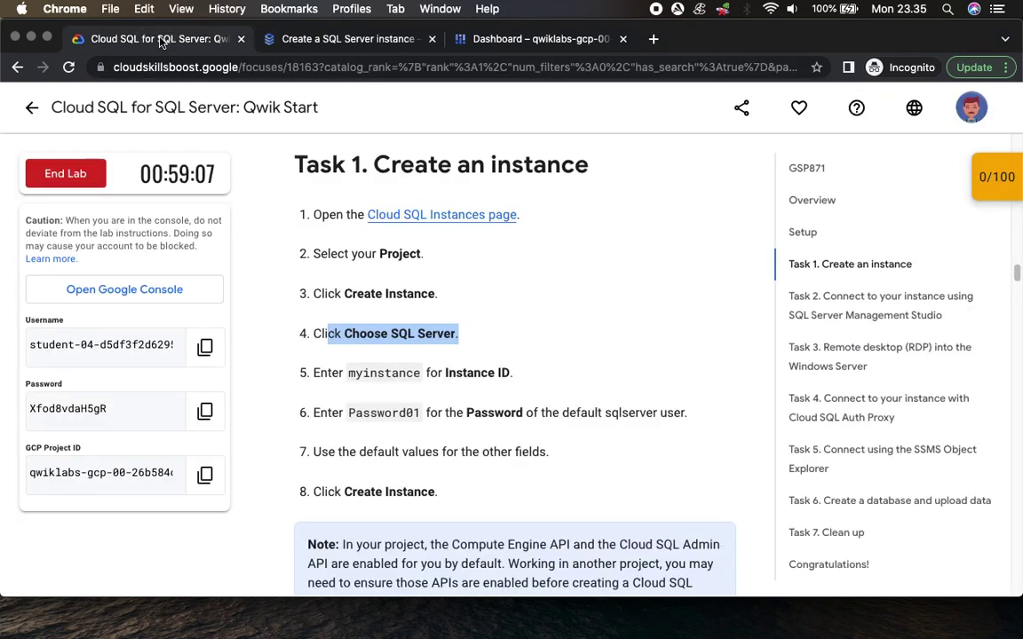
pyautogui.doubleClick(375, 372)
pyautogui.press('super+c')
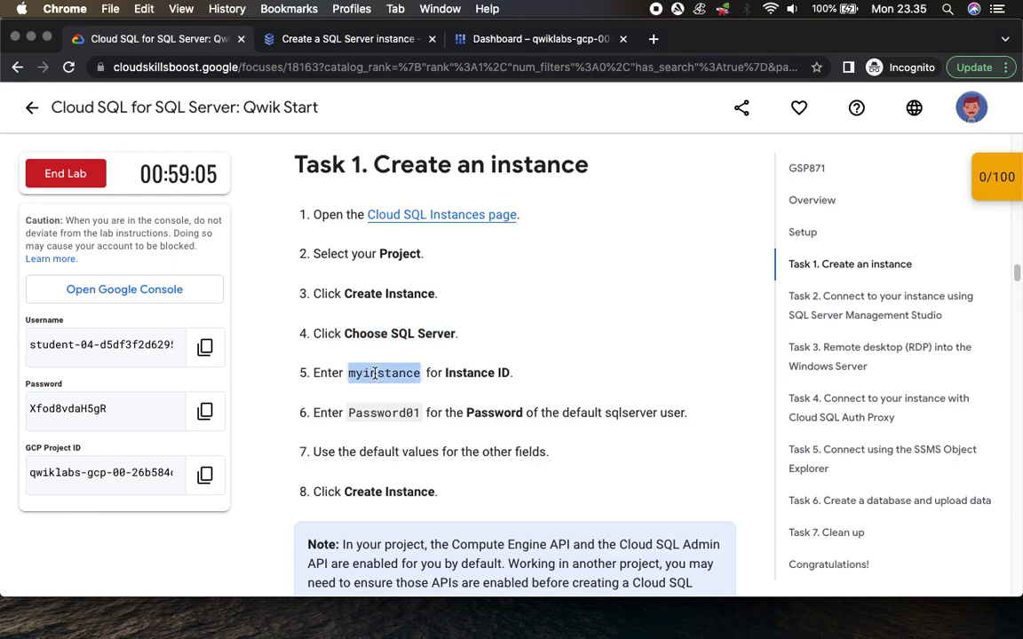
pyautogui.click(346, 40)
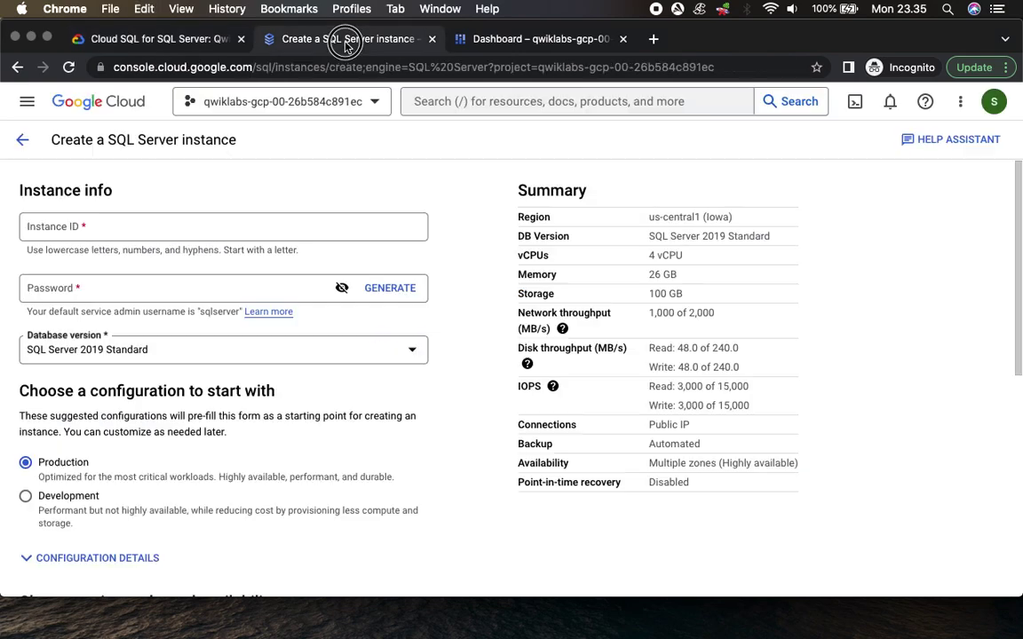
pyautogui.press('Tab')
pyautogui.press('super+v')
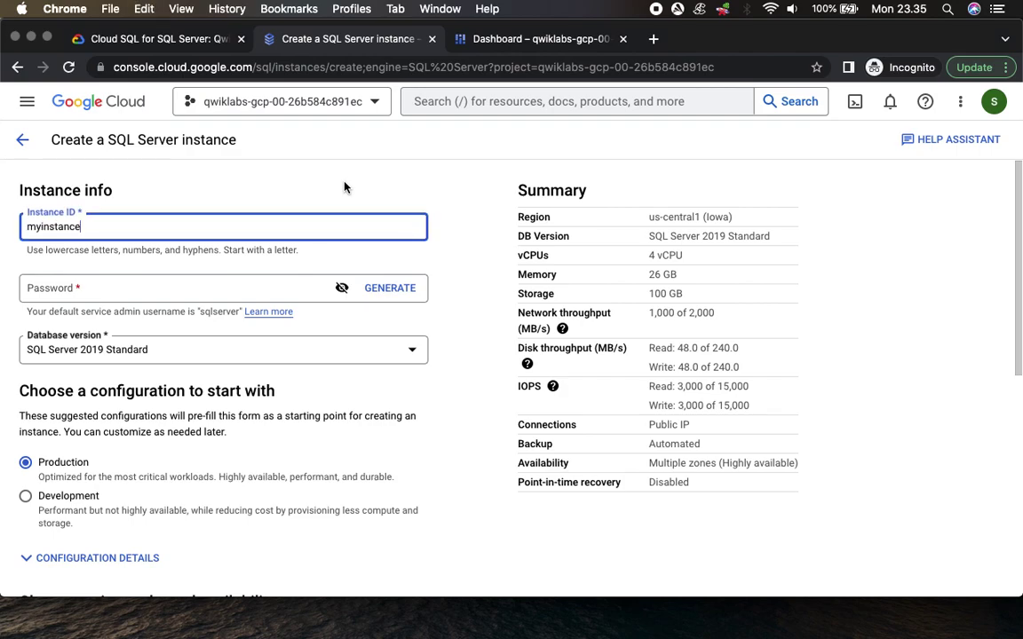
# Step: Enter the password given in the lab instructions for the default sqlserver user
pyautogui.click(172, 38)
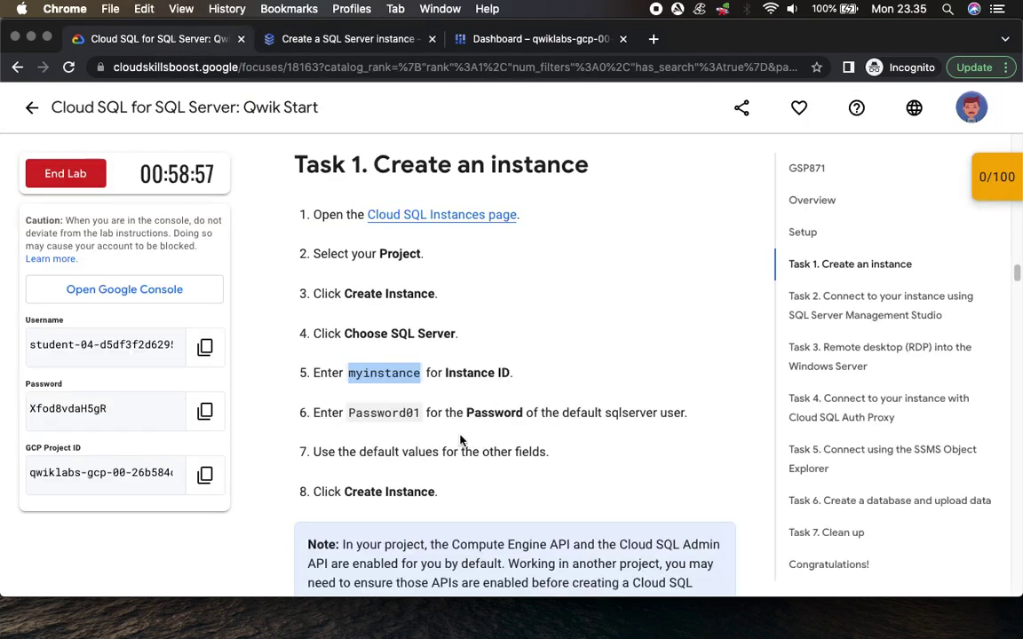
pyautogui.doubleClick(383, 413)
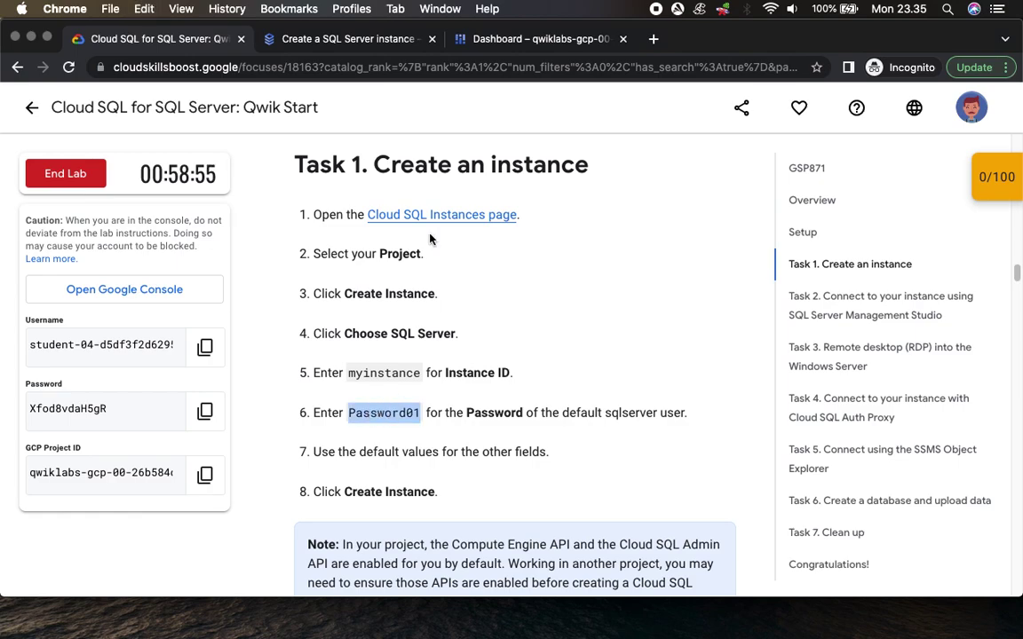
pyautogui.click(364, 44)
pyautogui.press('Tab')
pyautogui.press('super+v')
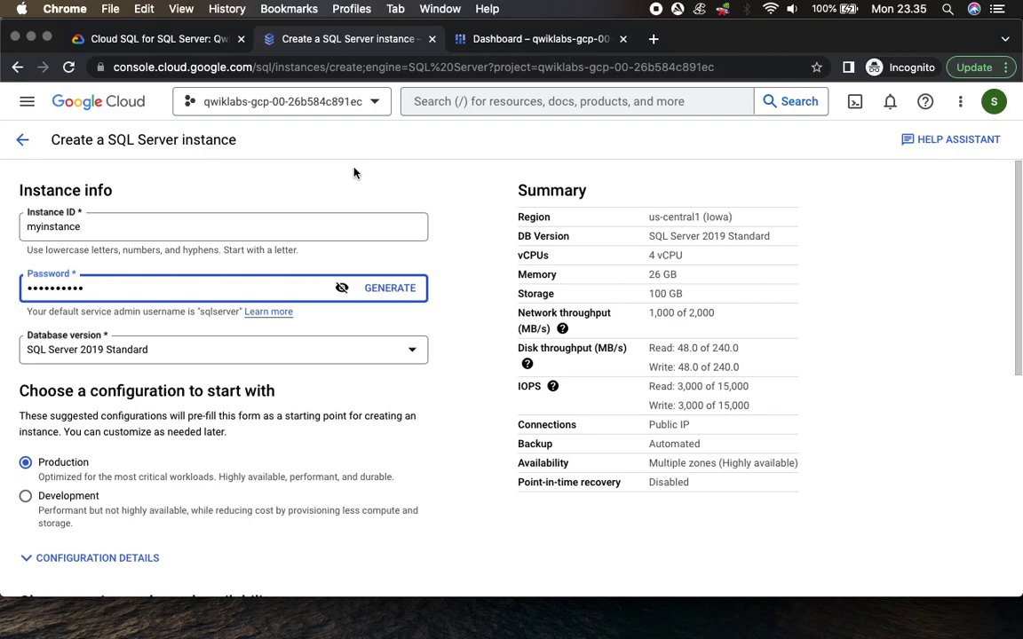
# Step: Check the remaining Task 1 instructions and create the SQL Server instance with default values for the other fields
pyautogui.press('super+alt+Left')
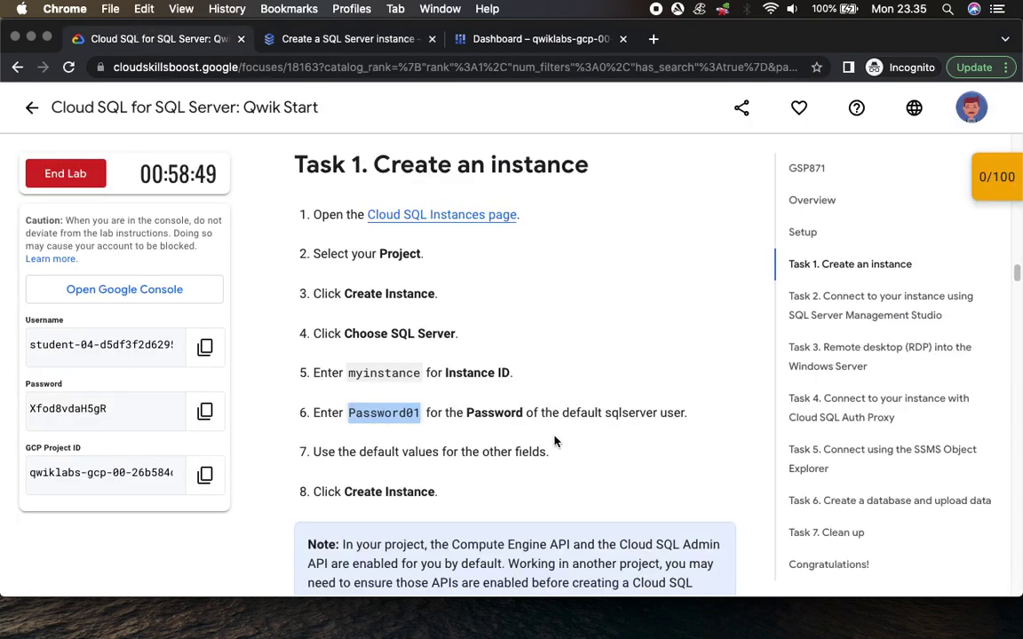
pyautogui.moveTo(328, 492); pyautogui.dragTo(486, 496)
pyautogui.scroll(-5, 487, 496)
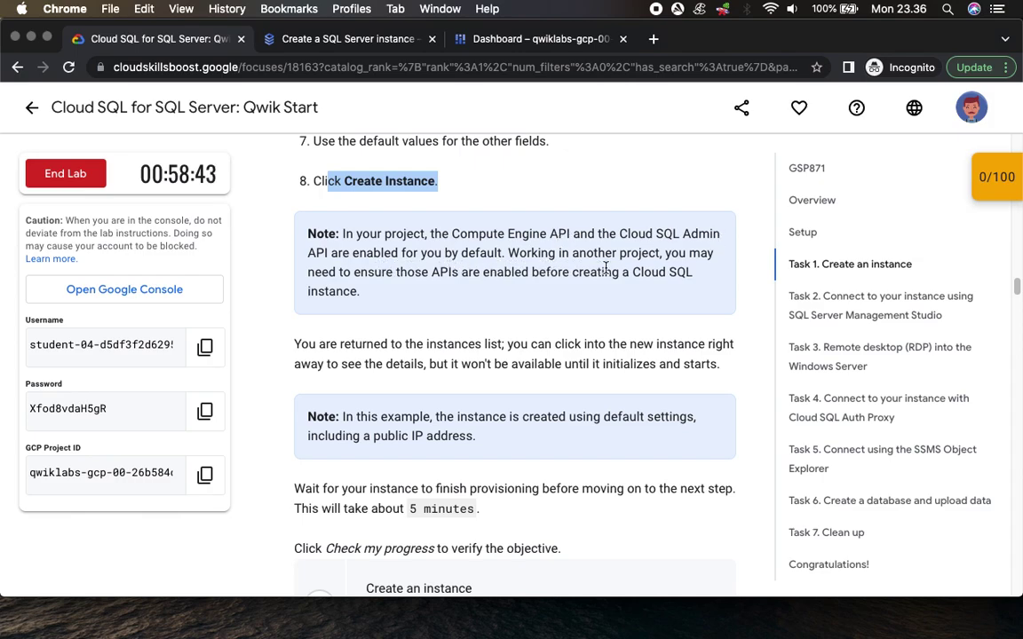
pyautogui.click(346, 39)
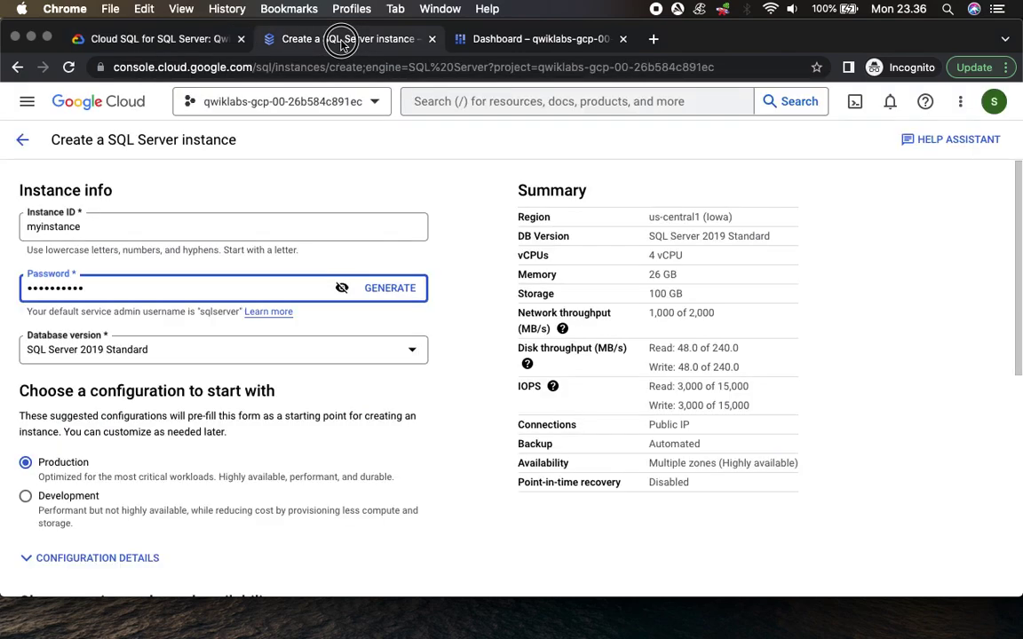
pyautogui.scroll(-10, 213, 479)
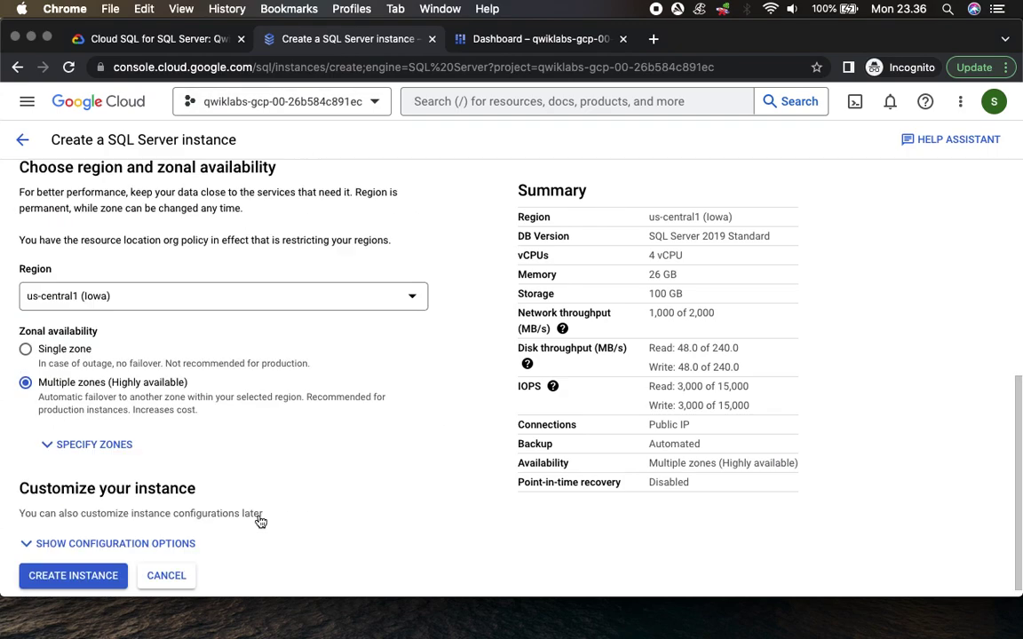
pyautogui.click(86, 564)
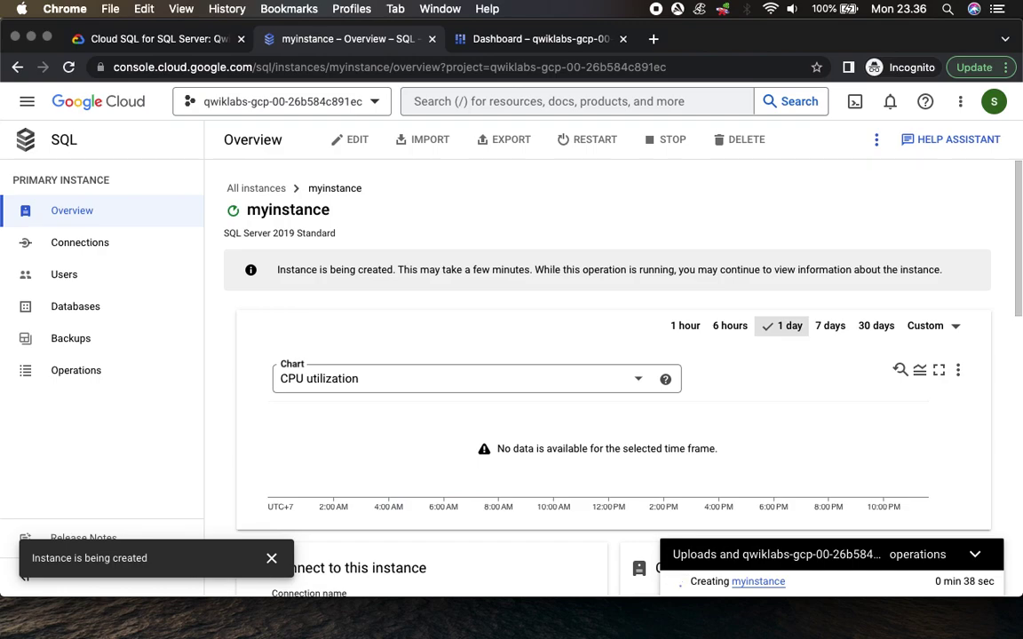
# Step: Read the remaining Task 1 lab instructions about waiting for the instance to finish provisioning, and return to the myinstance overview
pyautogui.click(163, 44)
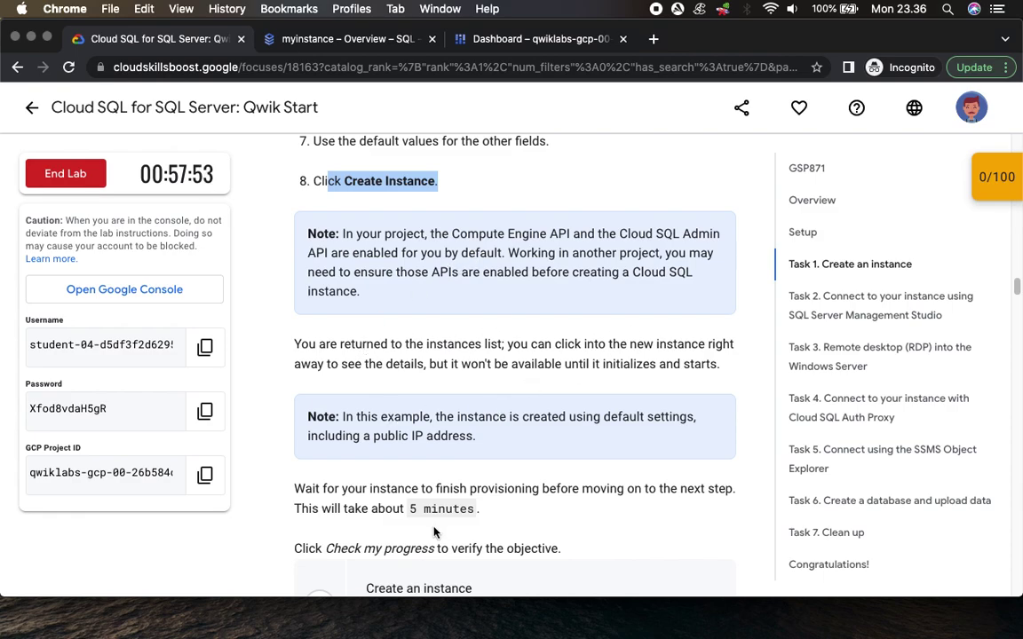
pyautogui.moveTo(385, 508); pyautogui.dragTo(534, 515)
pyautogui.scroll(-5, 580, 514)
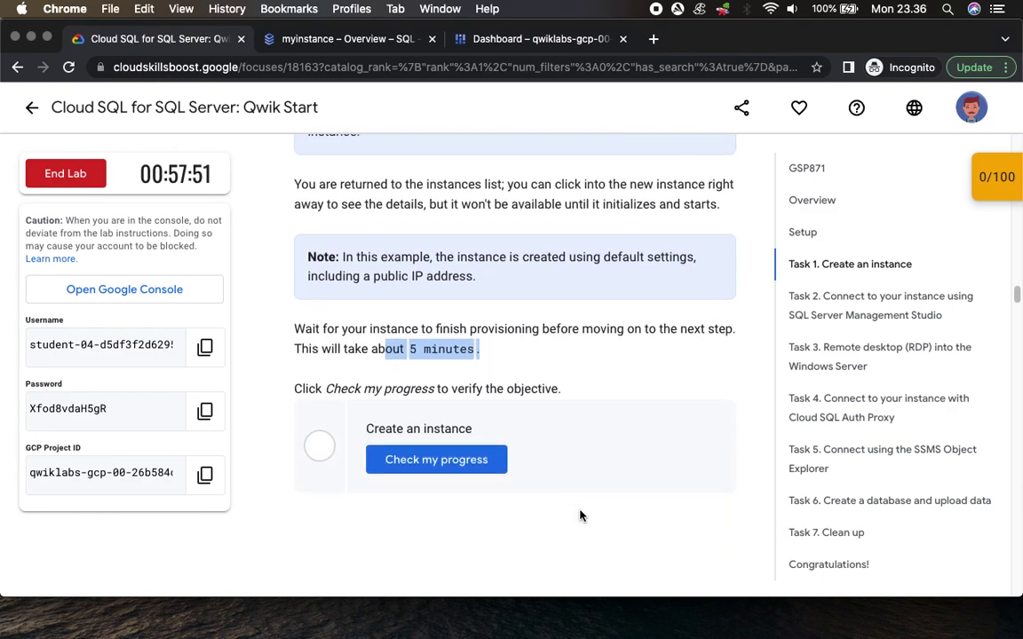
pyautogui.scroll(-2, 579, 514)
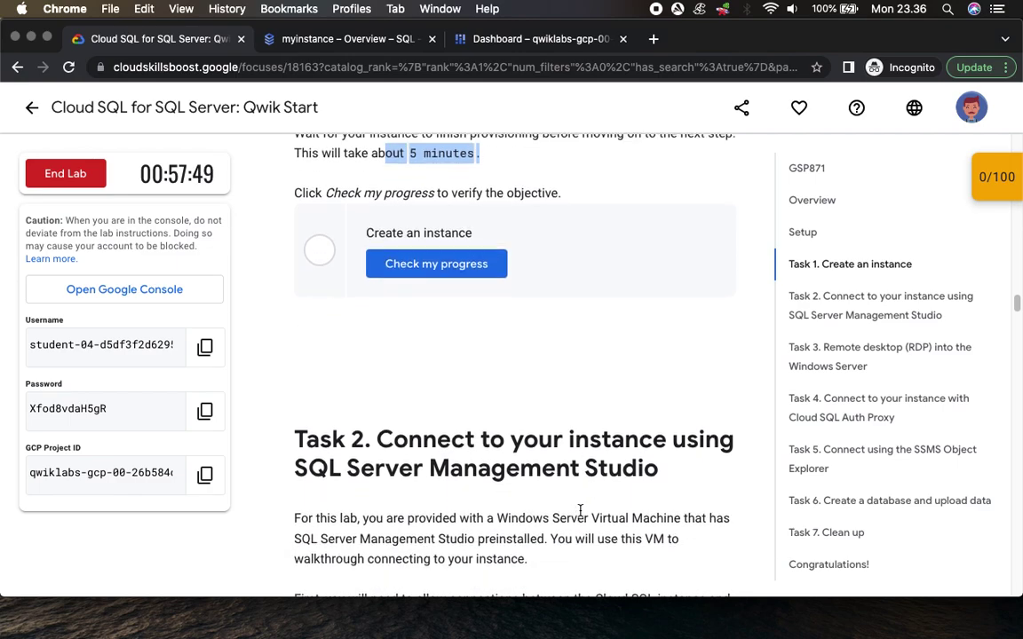
pyautogui.scroll(1, 581, 513)
pyautogui.click(331, 39)
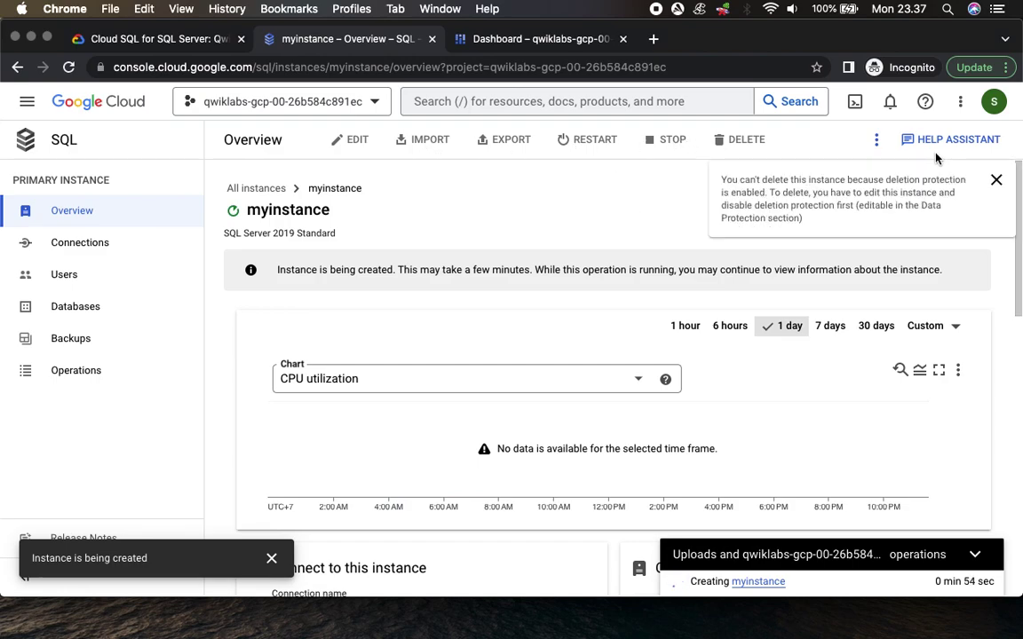
pyautogui.click(873, 140)
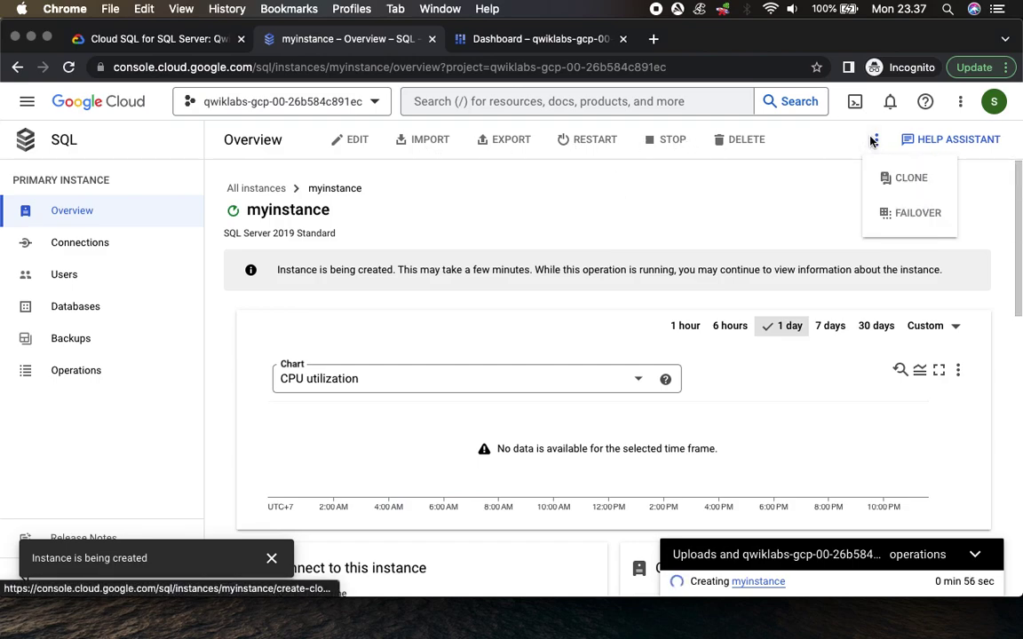
pyautogui.click(736, 204)
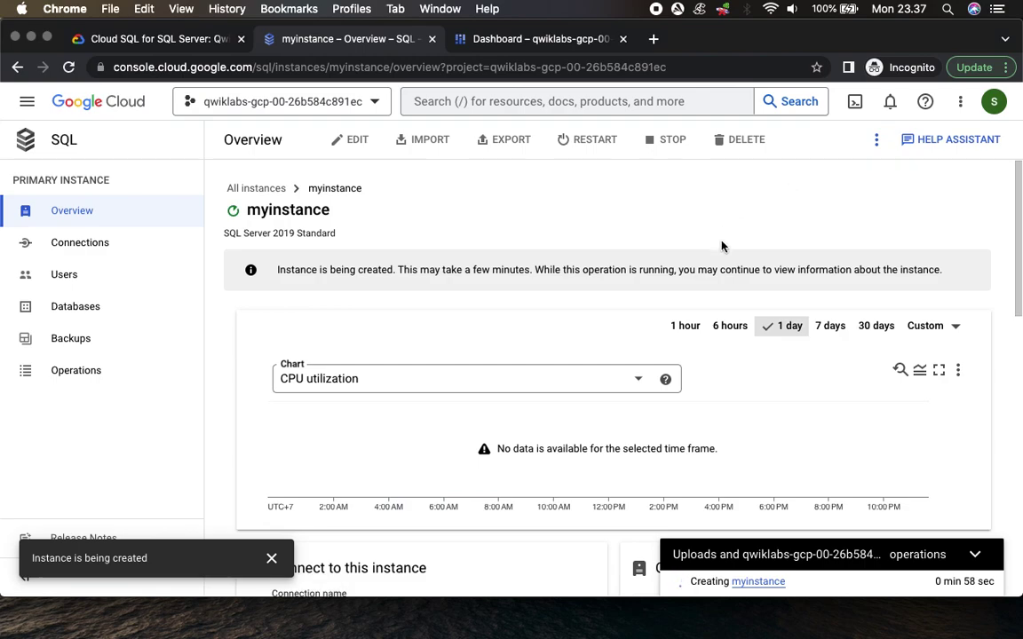
pyautogui.scroll(-5, 719, 326)
pyautogui.scroll(5, 717, 325)
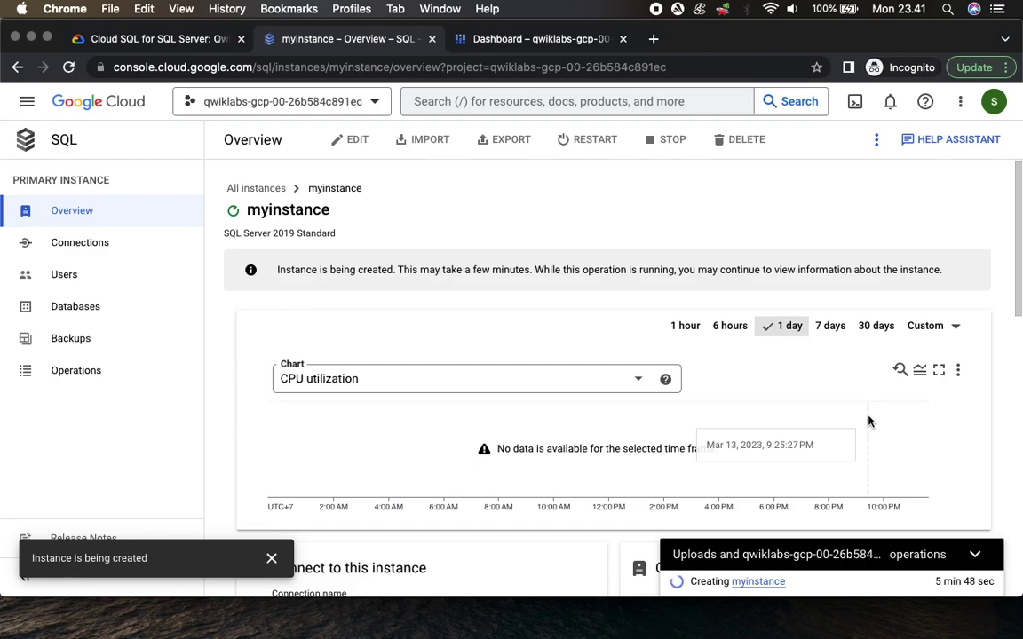
# Step: Recheck the provisioning time in the lab instructions and monitor the myinstance overview until the instance is created
pyautogui.click(182, 39)
pyautogui.moveTo(408, 179); pyautogui.dragTo(479, 179)
pyautogui.click(524, 39)
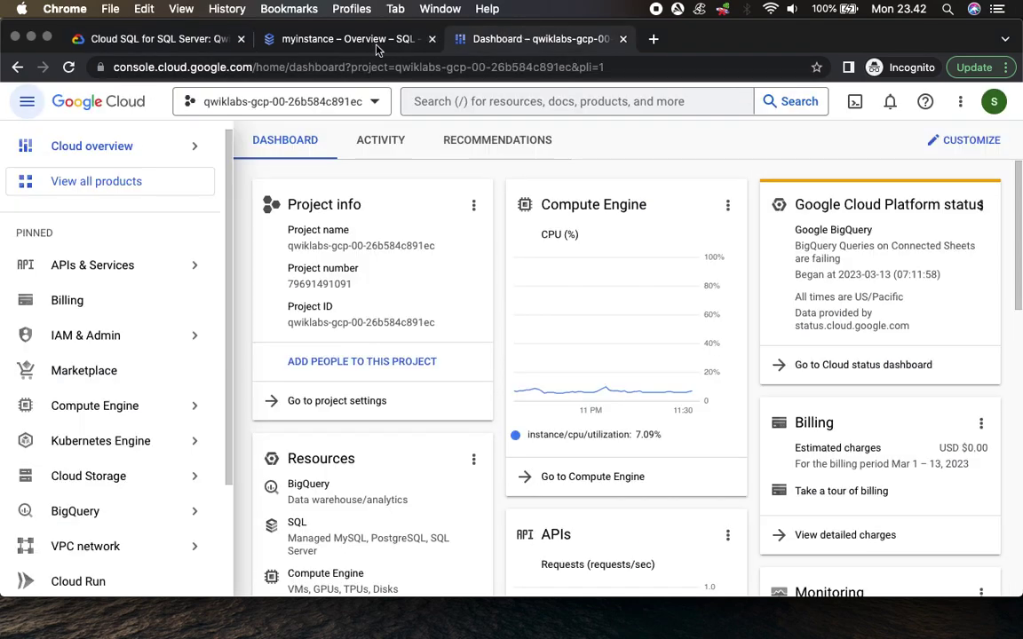
pyautogui.click(337, 39)
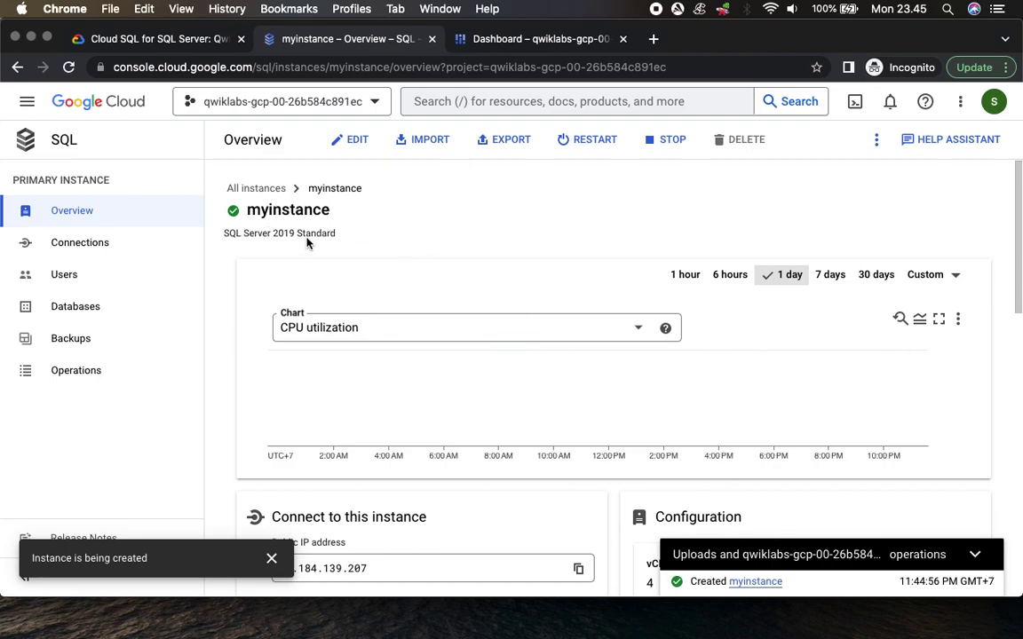
# Step: Check the lab progress for the "Create an instance" objective and review the checkpoint scores
pyautogui.click(160, 39)
pyautogui.click(417, 291)
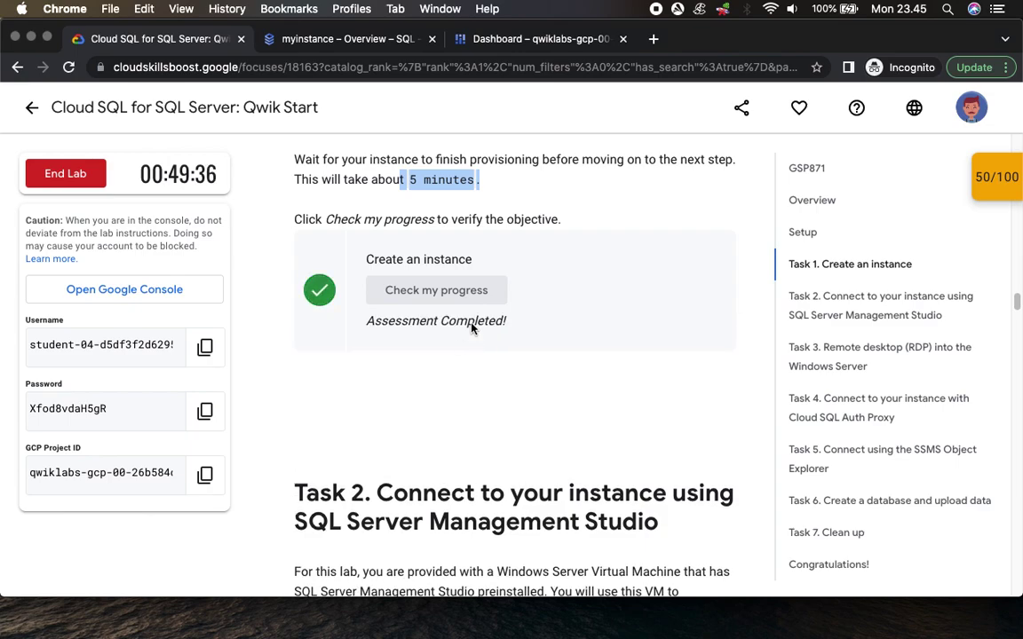
pyautogui.click(990, 178)
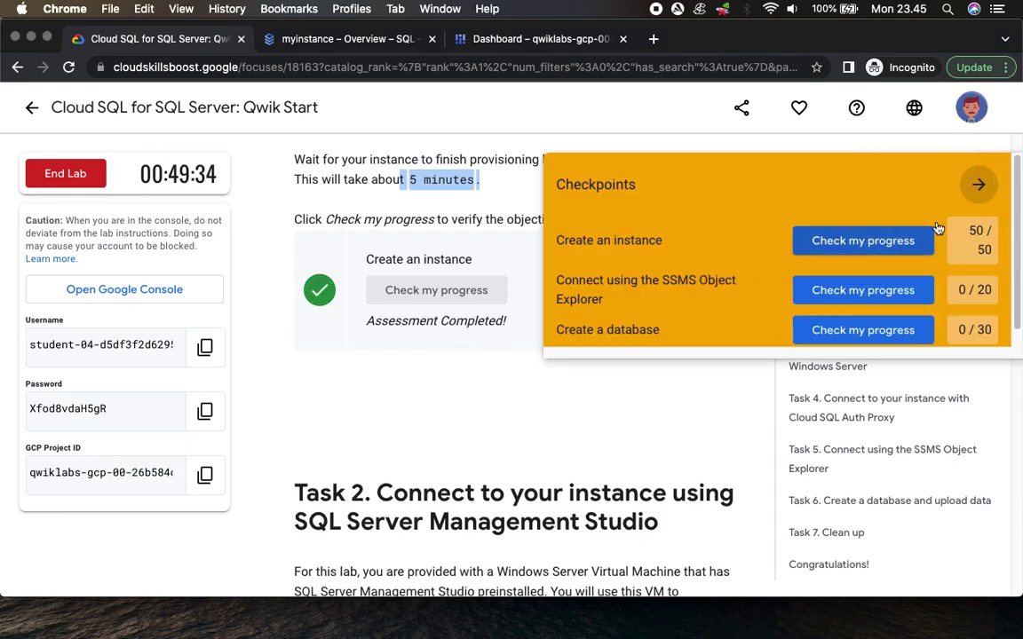
pyautogui.click(977, 184)
# Step: Read Task 2 and the start of Task 3 in the lab to find which Cloud Console page to open
pyautogui.scroll(-5, 536, 364)
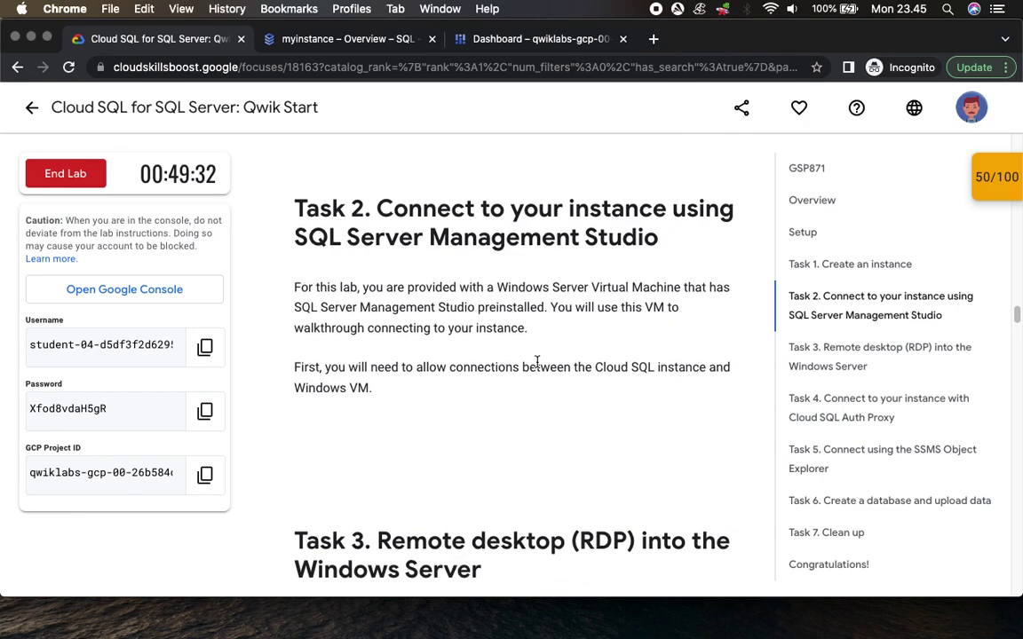
pyautogui.scroll(-1, 536, 362)
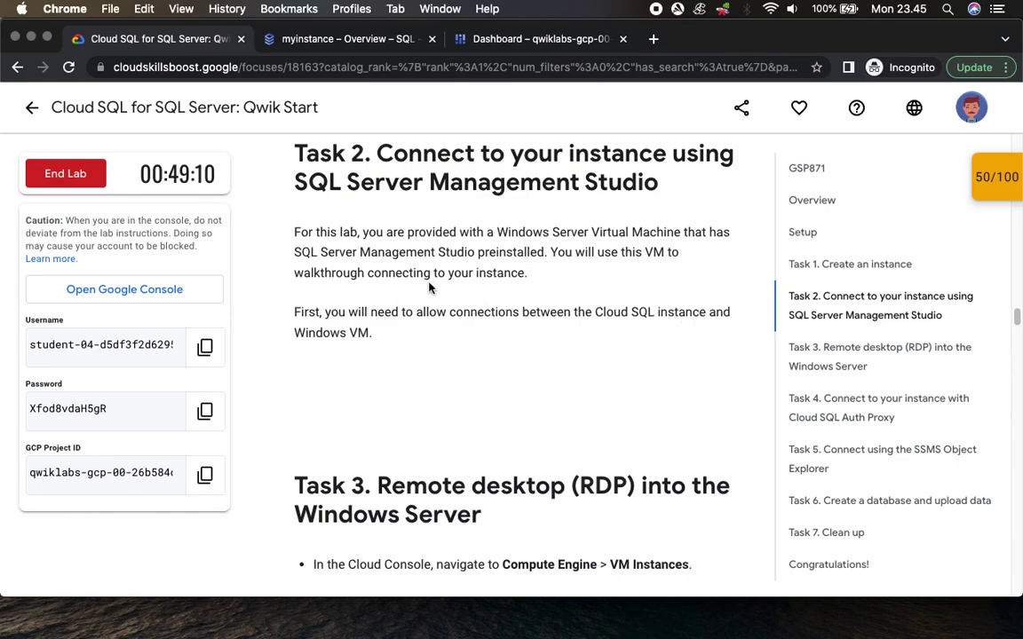
pyautogui.scroll(-7, 511, 322)
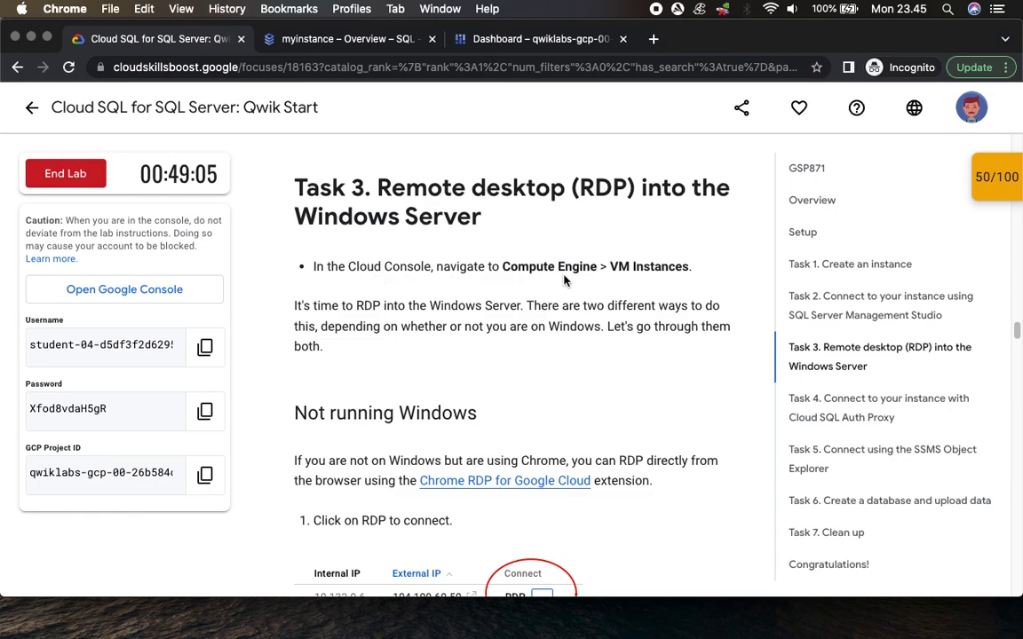
pyautogui.moveTo(529, 266); pyautogui.dragTo(668, 266)
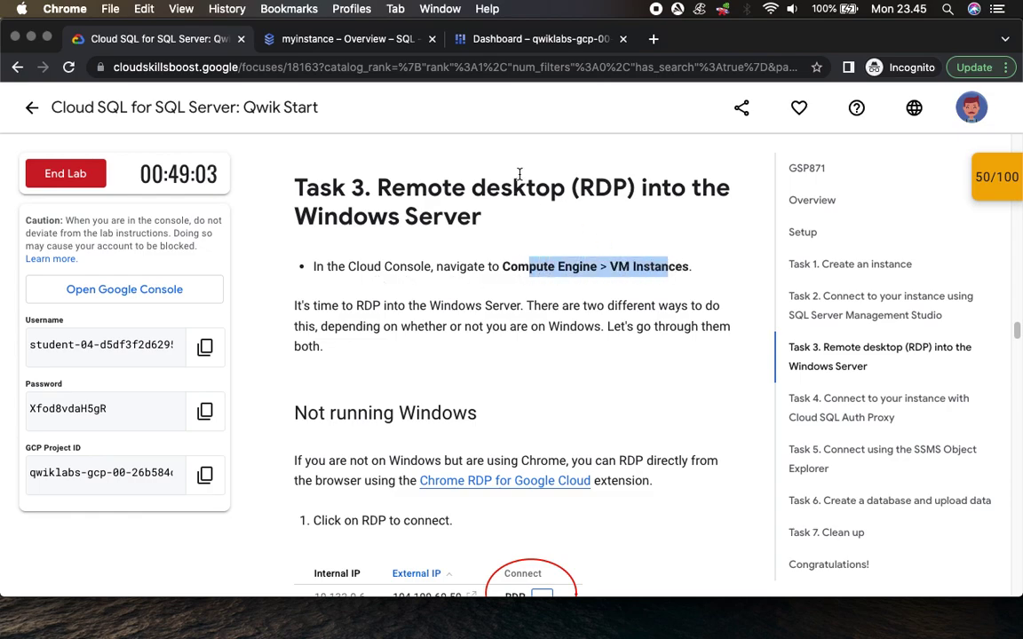
pyautogui.click(345, 45)
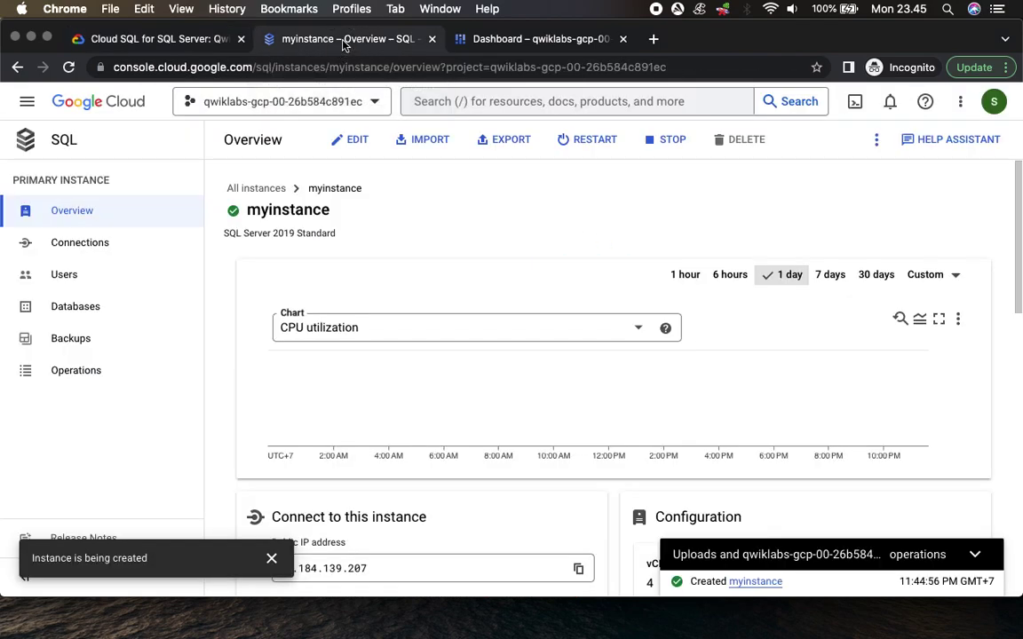
pyautogui.click(186, 40)
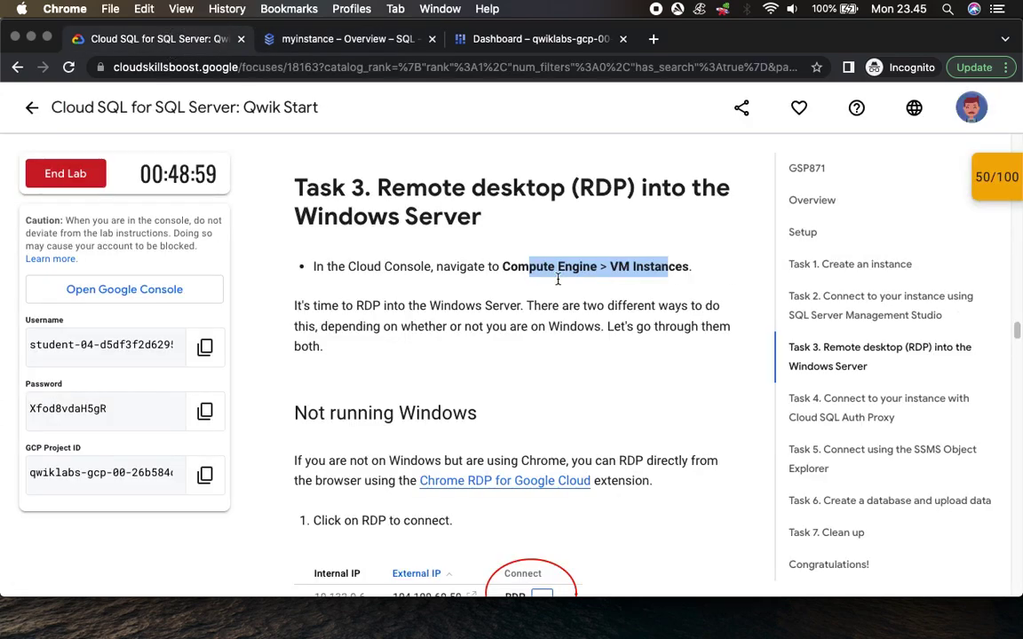
# Step: Open Compute Engine's VM instances page in a new browser tab and close its Learn tutorial pane
pyautogui.click(322, 42)
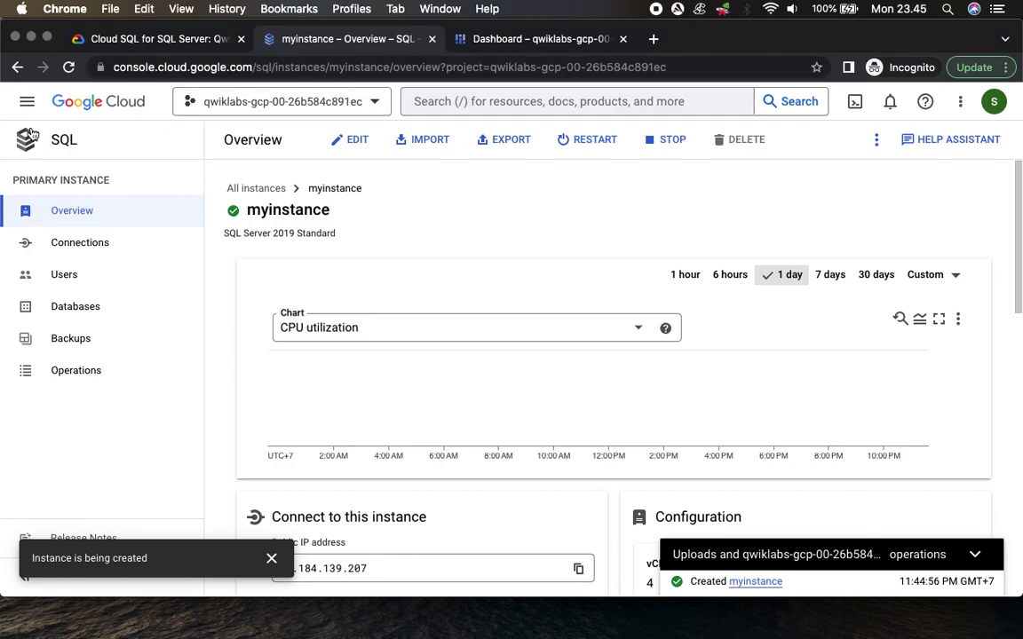
pyautogui.click(27, 103)
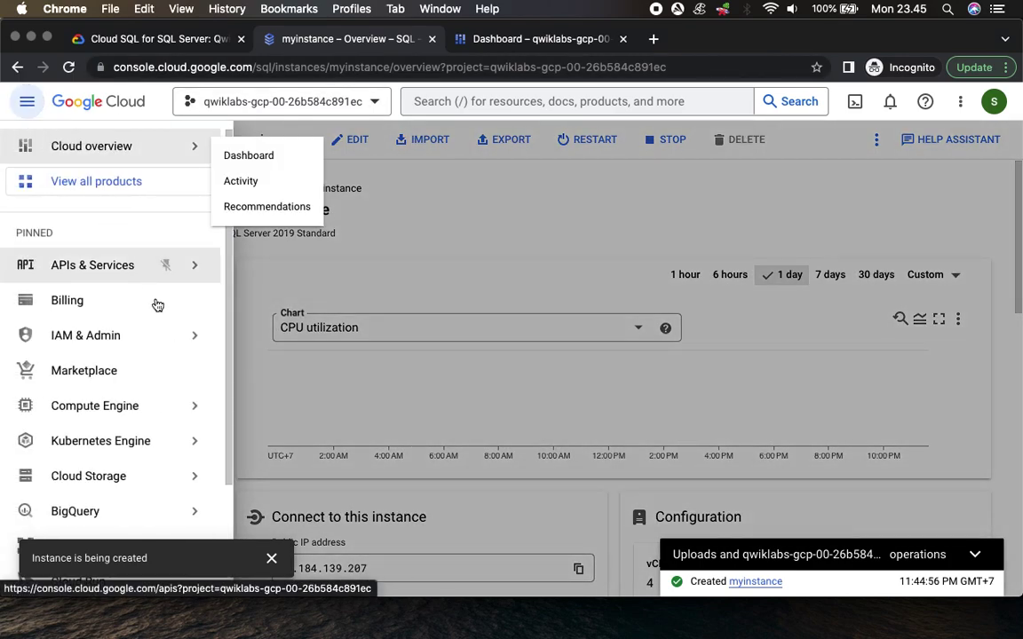
pyautogui.click(162, 40)
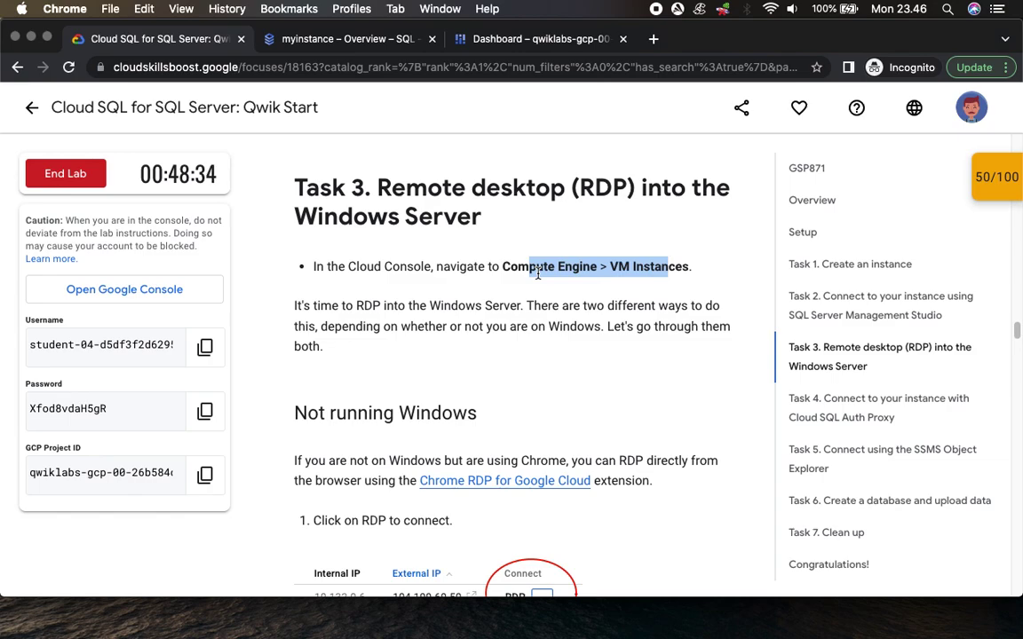
pyautogui.click(296, 42)
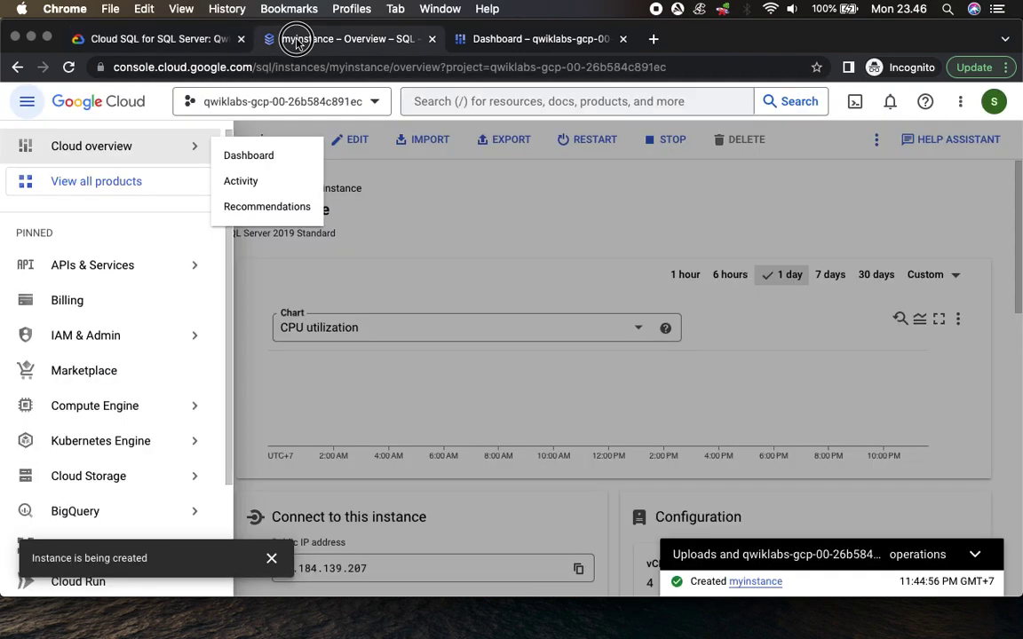
pyautogui.click(27, 104)
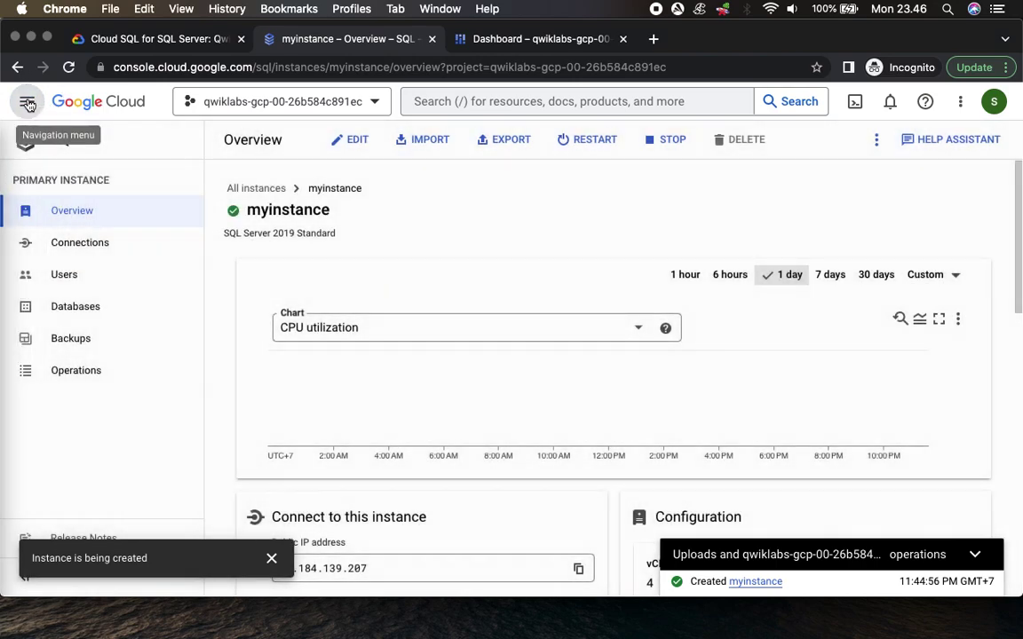
pyautogui.click(28, 104)
pyautogui.moveTo(109, 412)
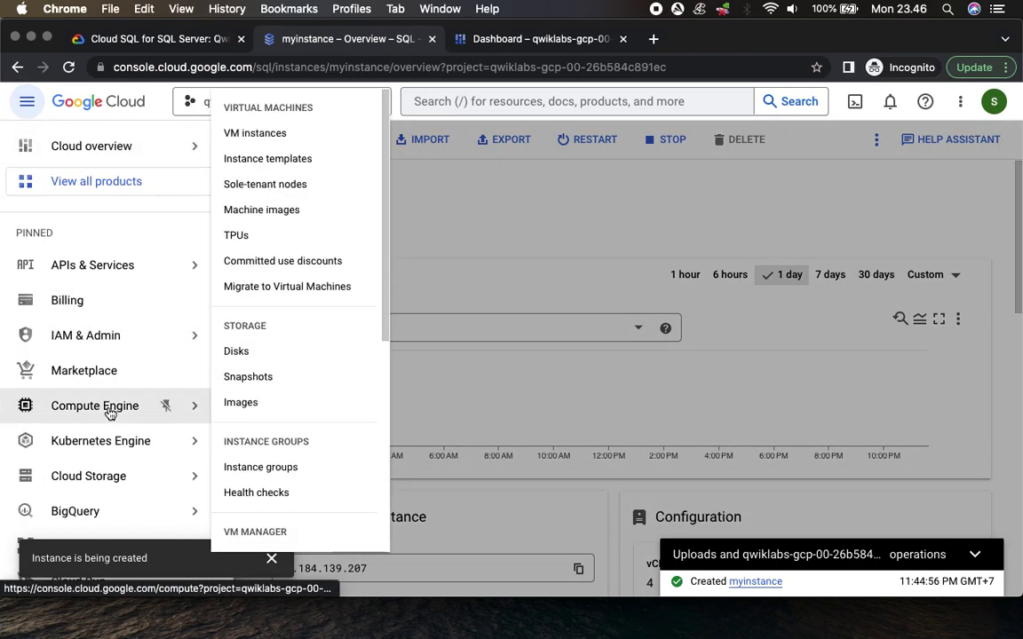
pyautogui.rightClick(273, 134)
pyautogui.click(340, 145)
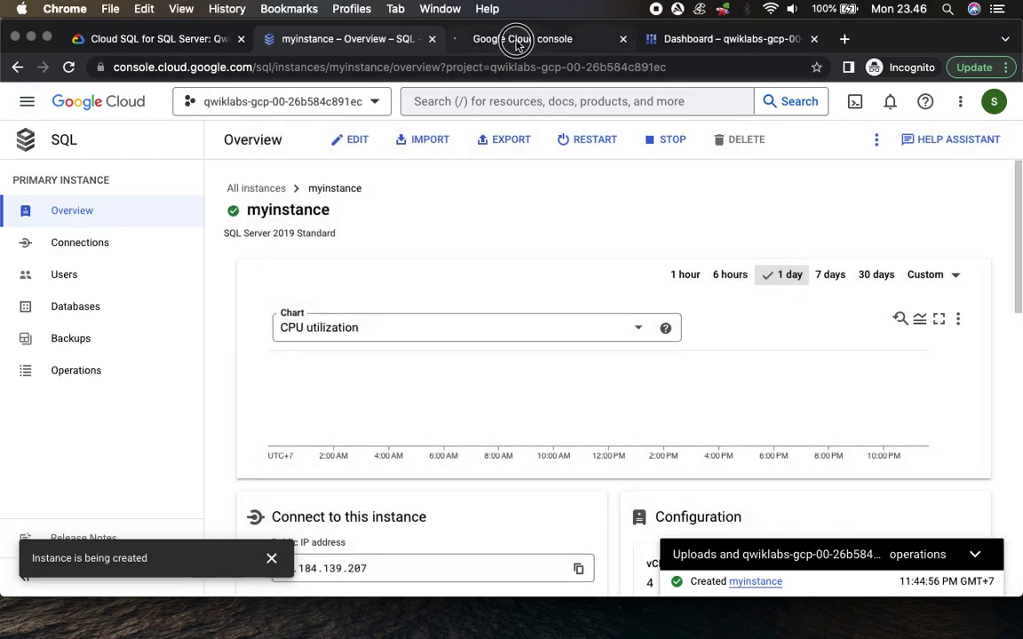
pyautogui.click(518, 40)
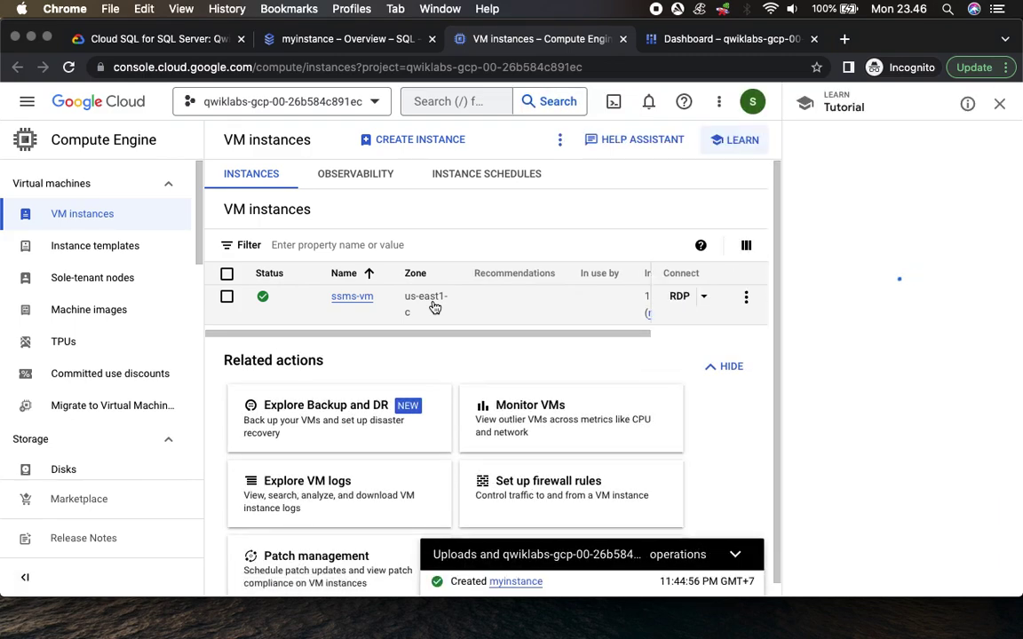
pyautogui.click(1000, 106)
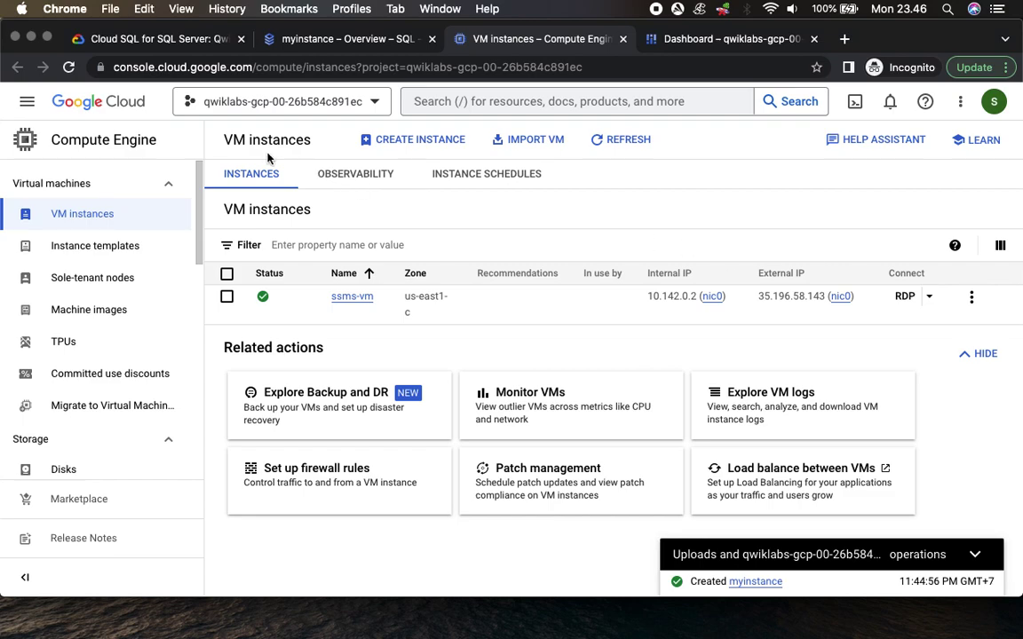
# Step: Read the Task 3 instructions for connecting to the Windows Server over RDP, including the login credentials and the Windows alternative
pyautogui.click(148, 40)
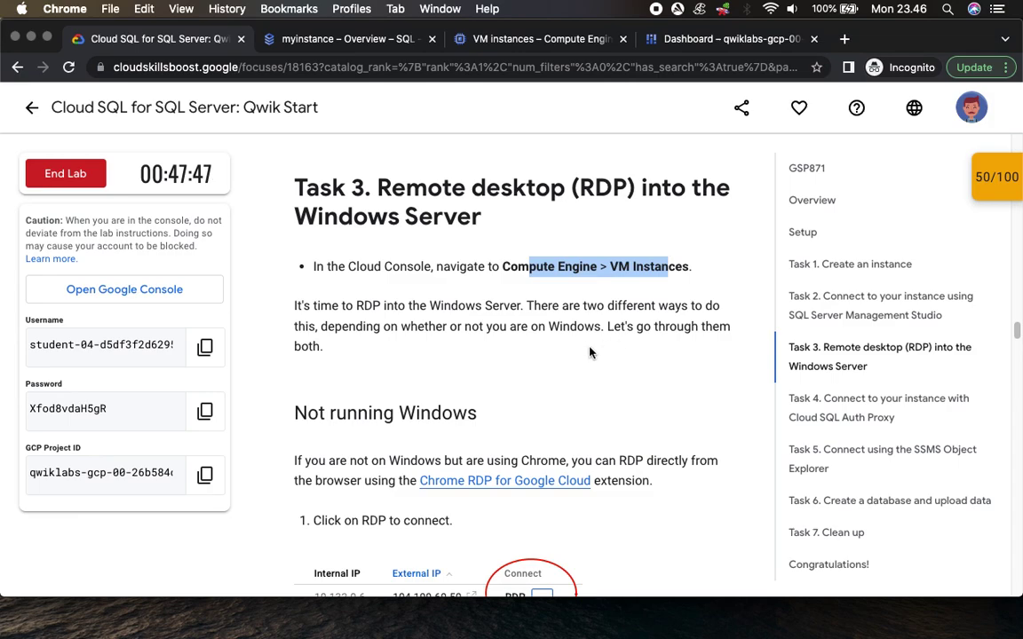
pyautogui.moveTo(341, 306); pyautogui.dragTo(451, 305)
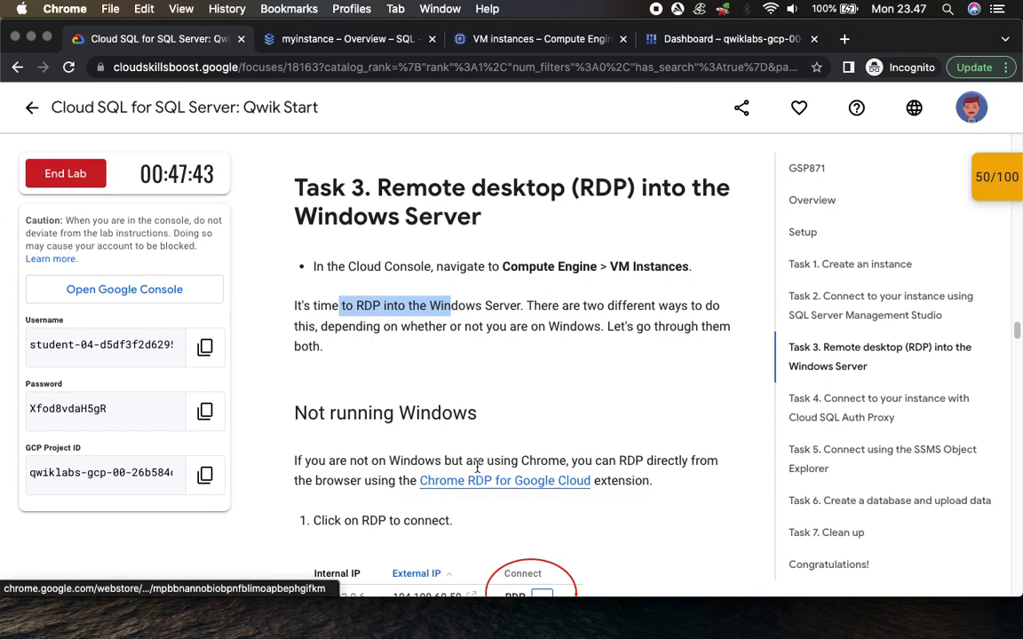
pyautogui.scroll(-4, 521, 476)
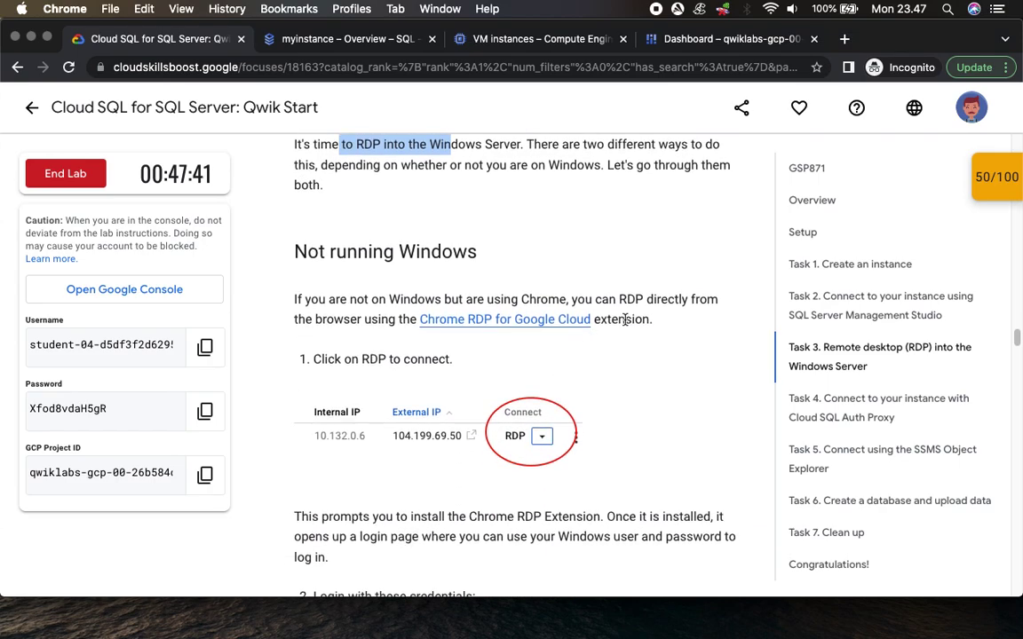
pyautogui.scroll(-4, 530, 324)
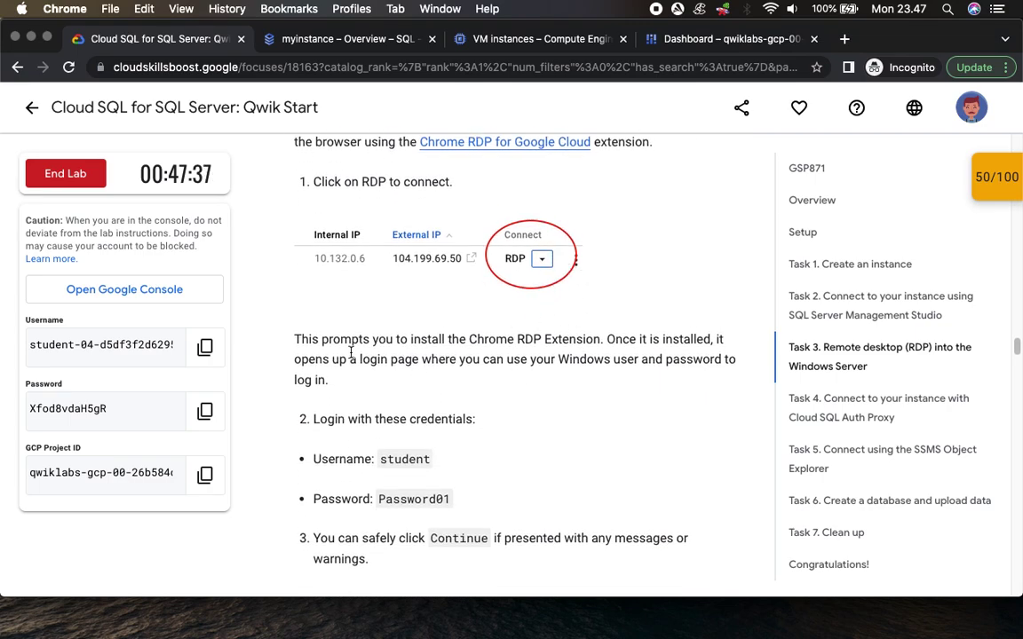
pyautogui.scroll(-4, 433, 415)
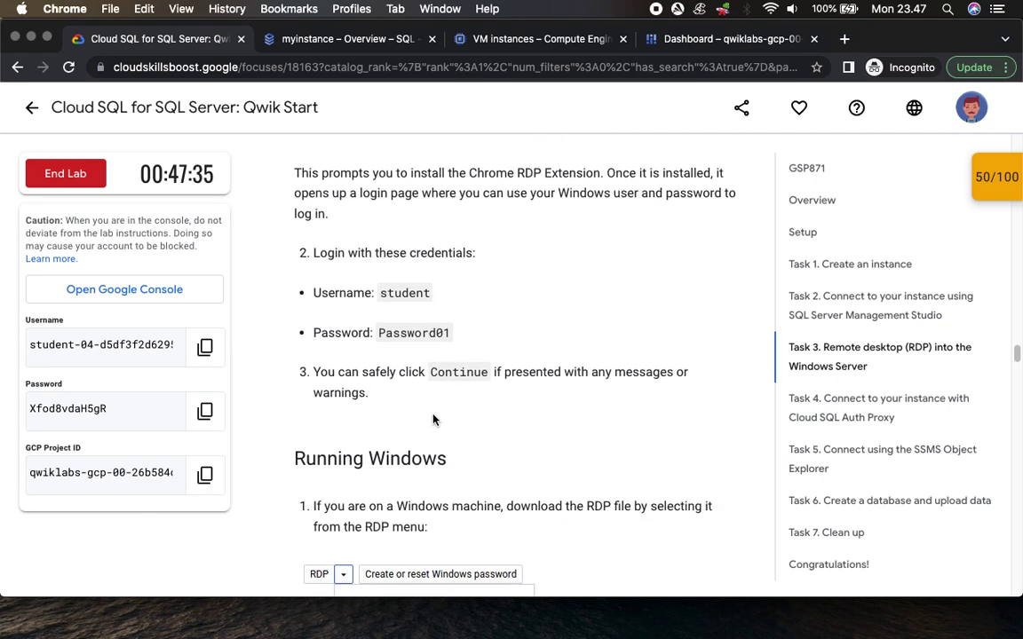
pyautogui.scroll(-2, 447, 352)
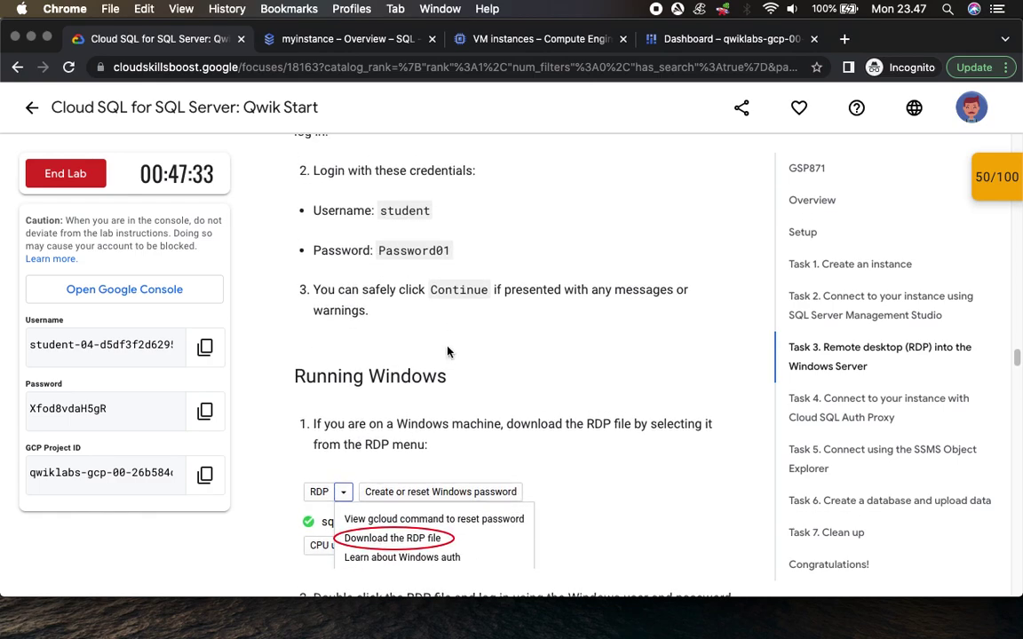
# Step: Launch Microsoft Remote Desktop, move its window clear of the lab instructions, and return to the lab page in Chrome
pyautogui.click(562, 610)
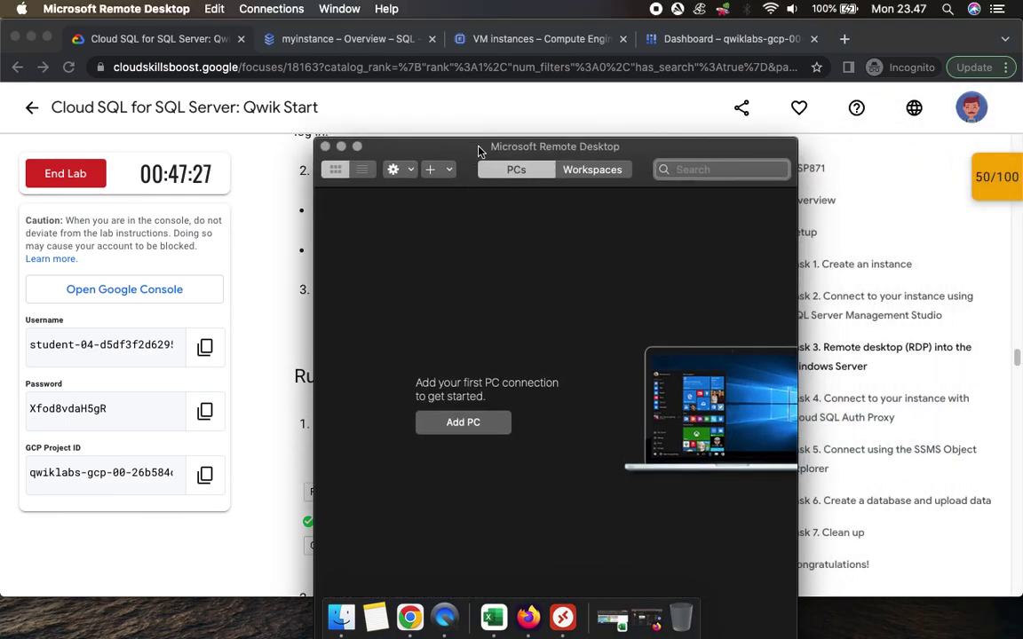
pyautogui.moveTo(480, 151); pyautogui.dragTo(699, 94)
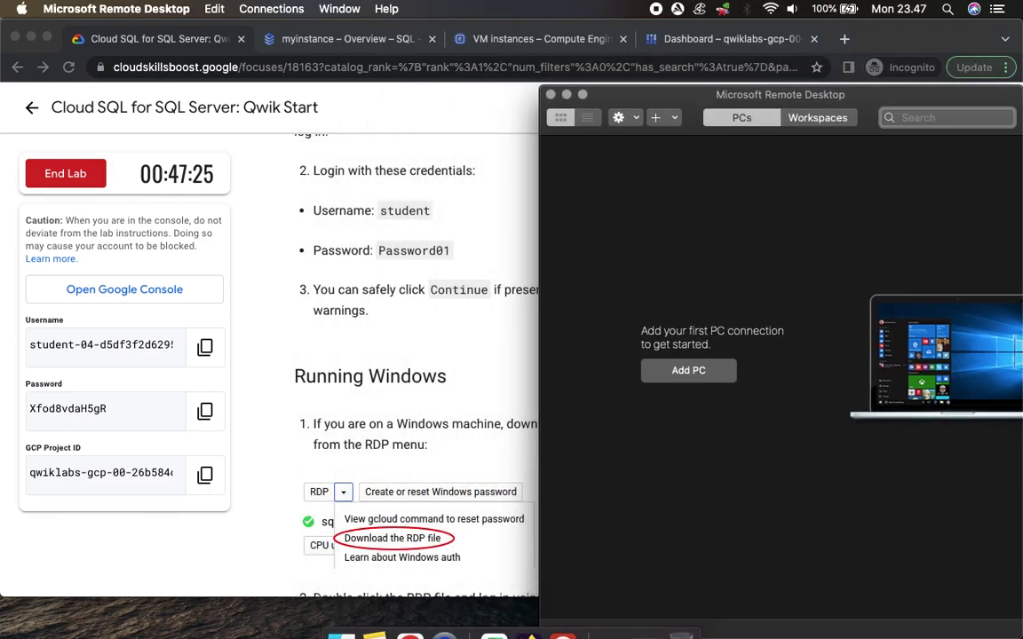
pyautogui.click(393, 333)
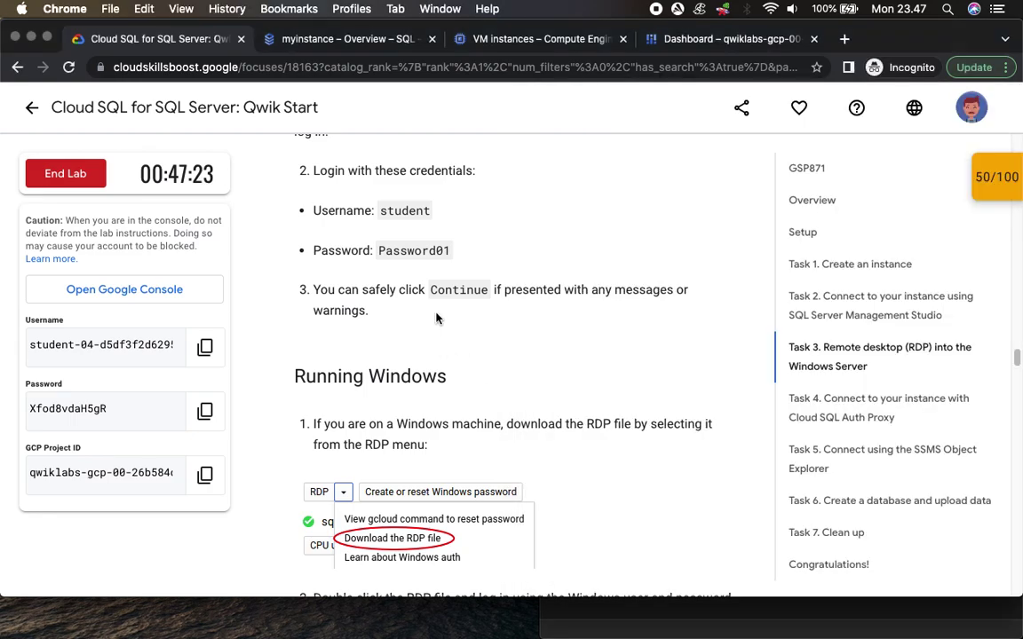
# Step: Download the RDP file for ssms-vm from Compute Engine's VM instances list and open it in Microsoft Remote Desktop
pyautogui.click(715, 42)
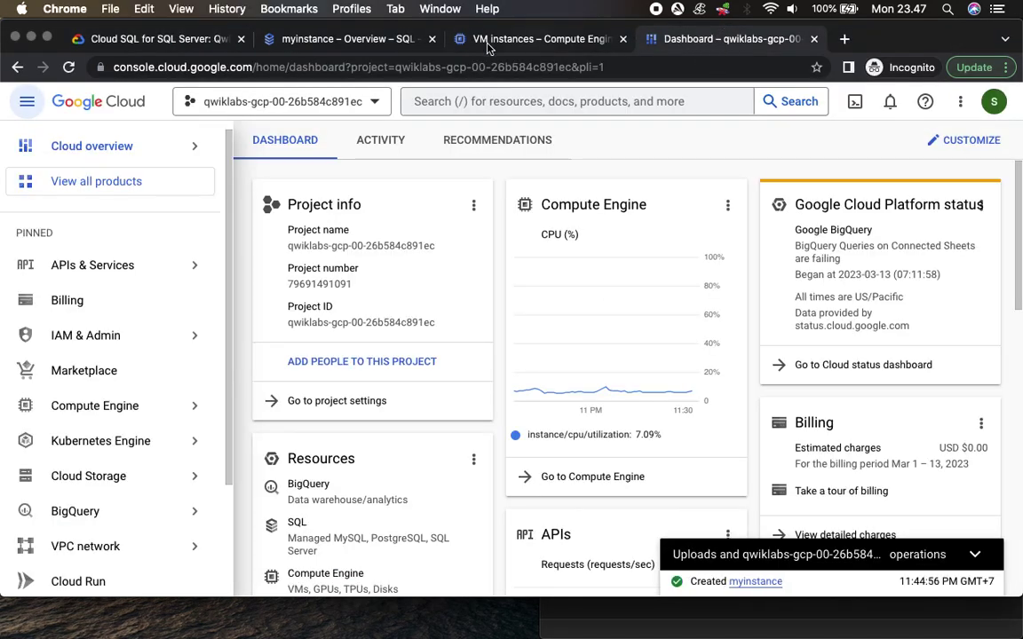
pyautogui.click(470, 39)
pyautogui.click(905, 297)
pyautogui.click(489, 395)
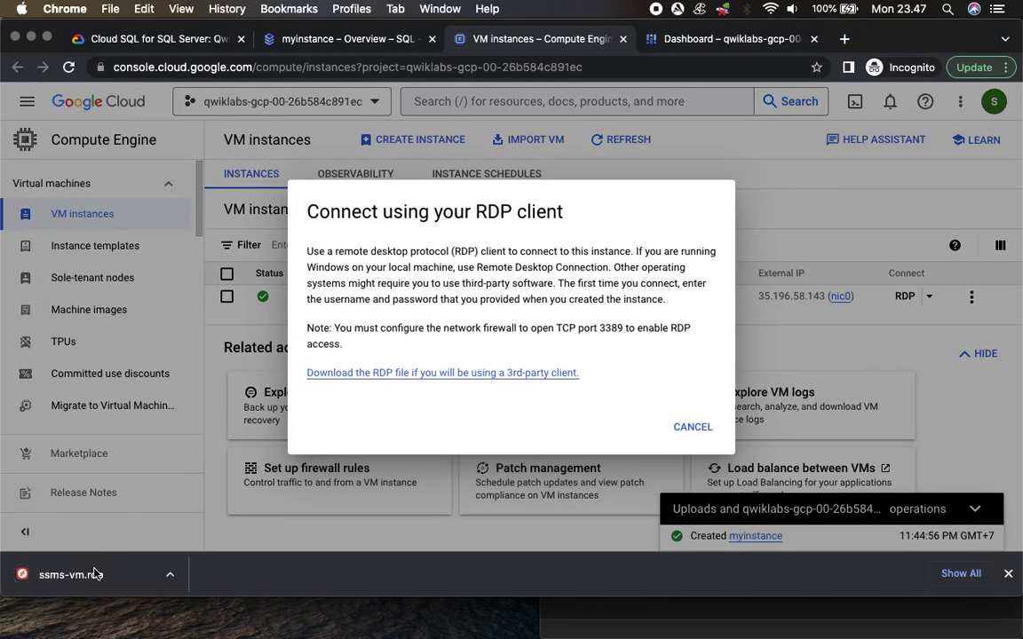
pyautogui.click(750, 326)
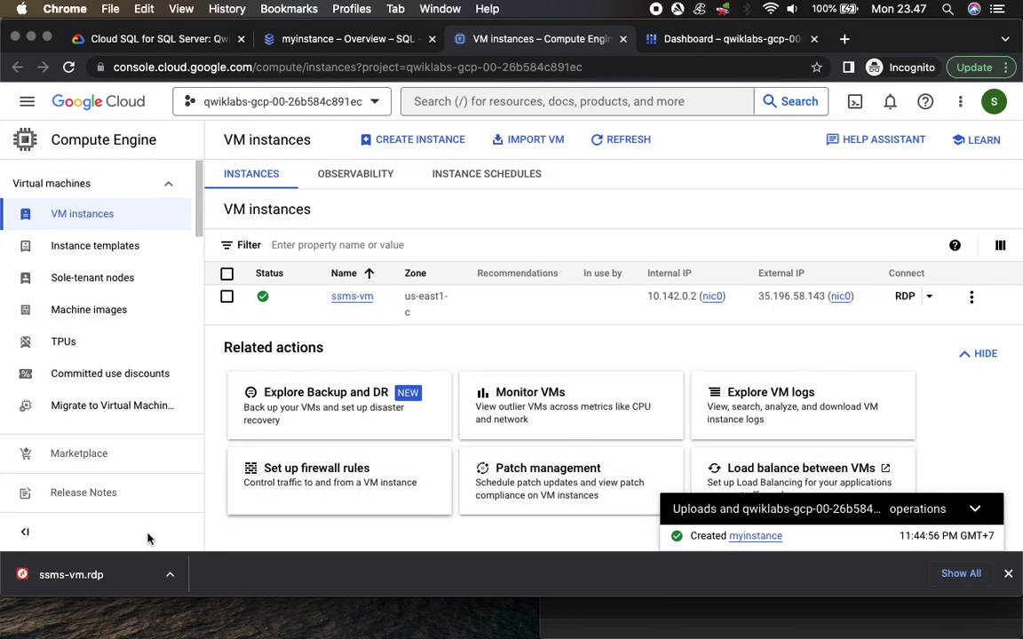
pyautogui.click(88, 574)
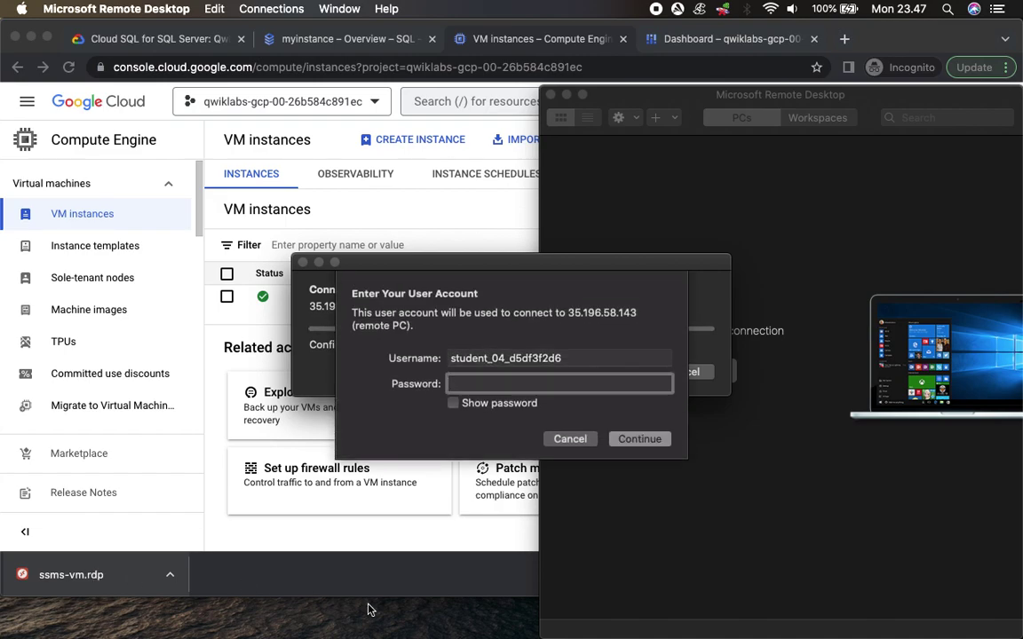
# Step: Move the RDP sign-in dialog clear of the lab page and replace its username with student from the lab credentials
pyautogui.moveTo(439, 286); pyautogui.dragTo(315, 447)
pyautogui.click(164, 39)
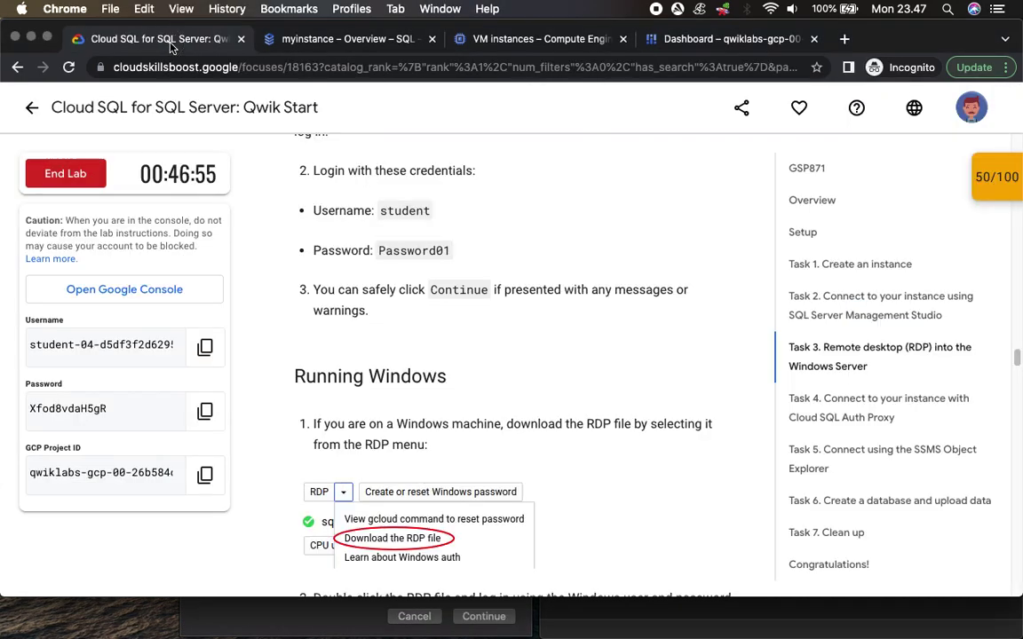
pyautogui.doubleClick(399, 209)
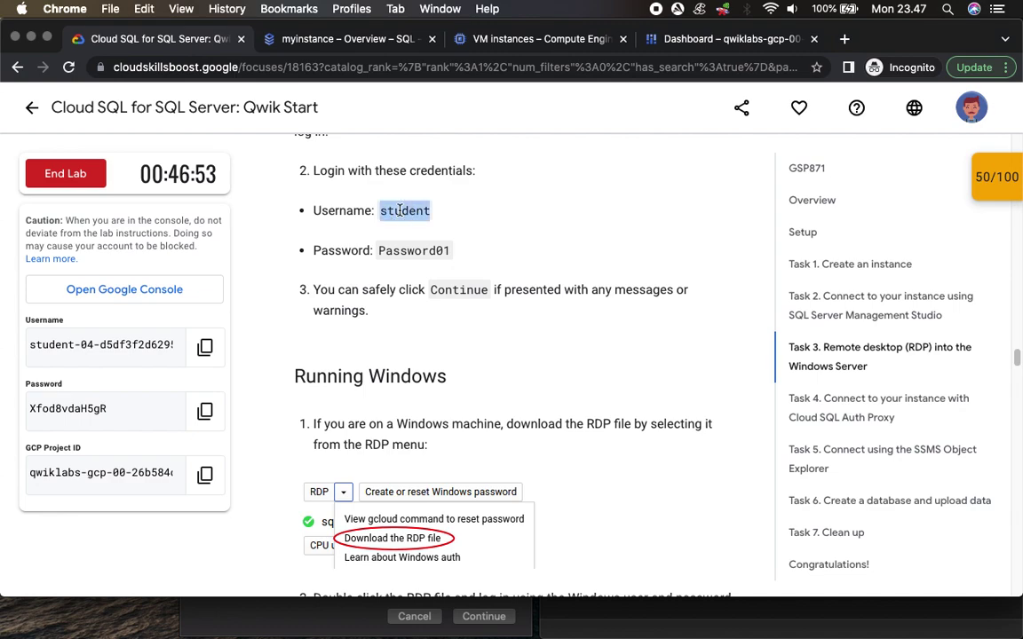
pyautogui.click(297, 630)
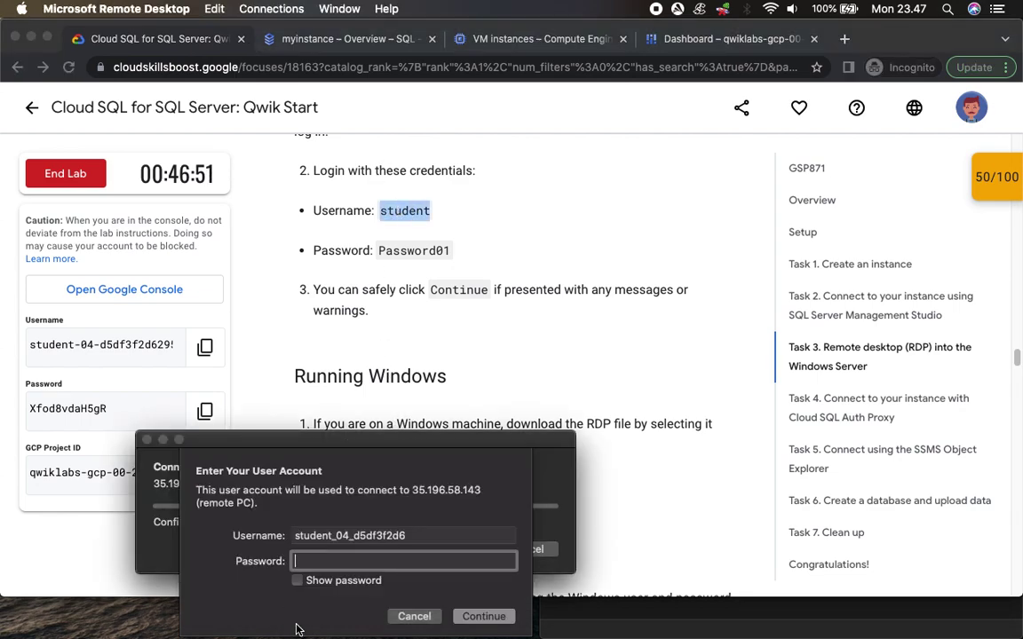
pyautogui.click(461, 536)
pyautogui.moveTo(460, 536); pyautogui.dragTo(308, 533)
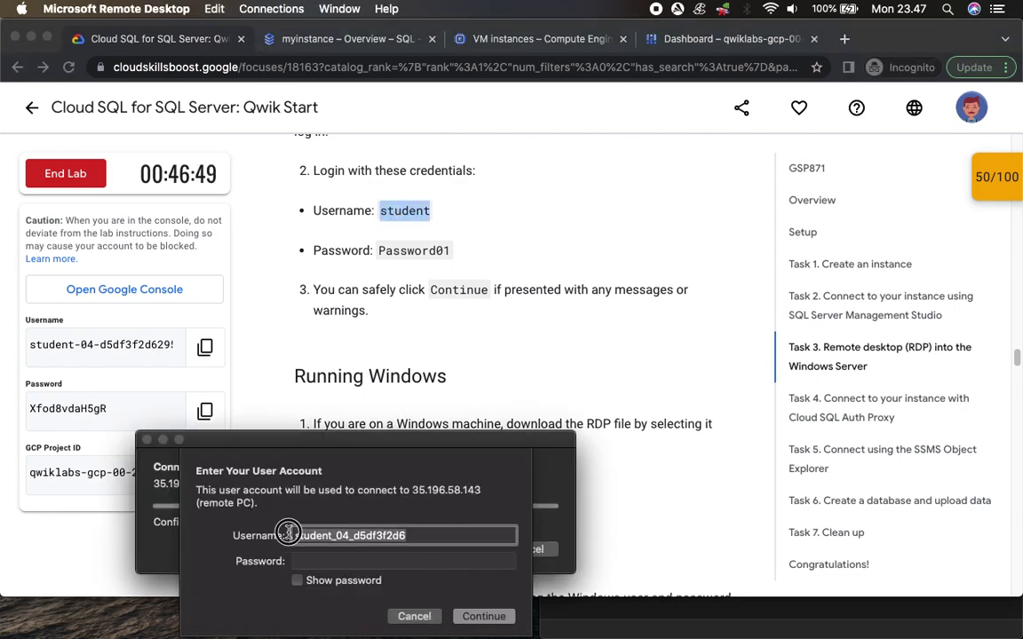
pyautogui.write('student')
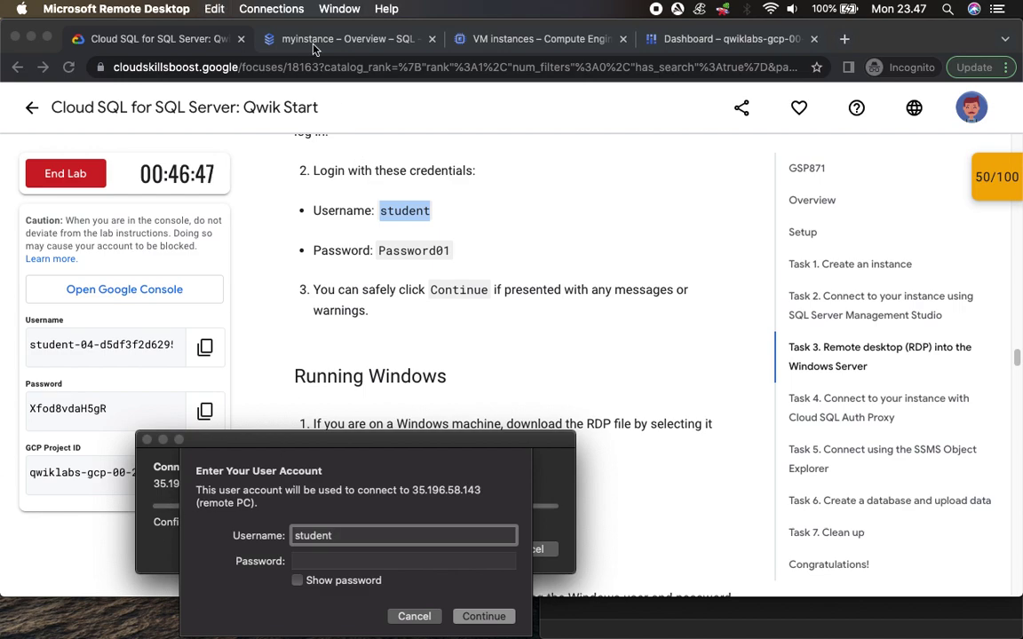
# Step: Copy the Windows login password from the lab's Task 3 and enter it in the RDP sign-in dialog's password field
pyautogui.click(135, 36)
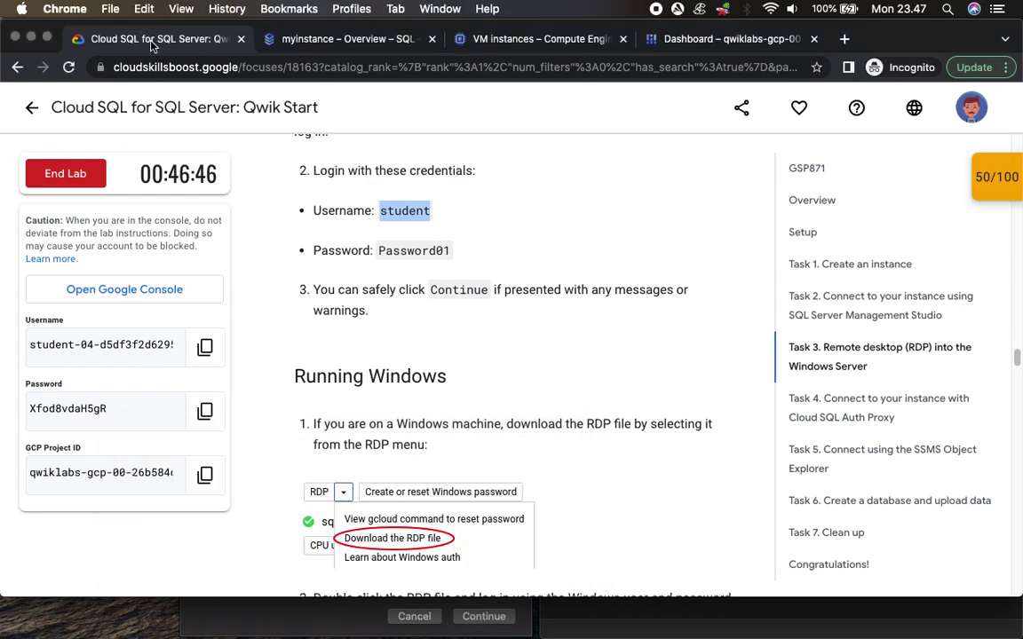
pyautogui.doubleClick(411, 251)
pyautogui.click(308, 630)
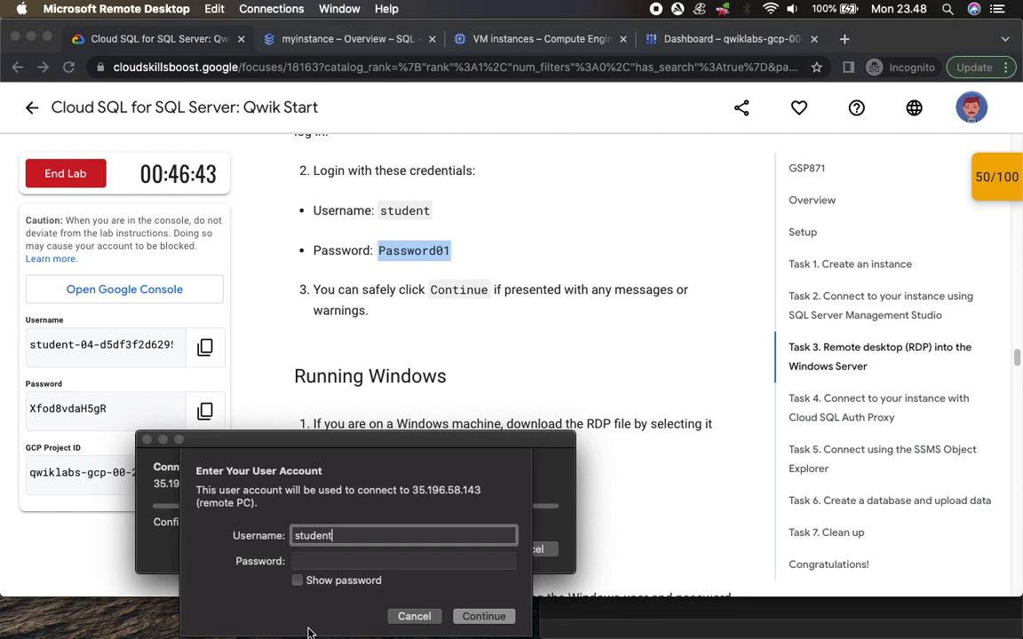
pyautogui.press('Tab')
pyautogui.press('super+v')
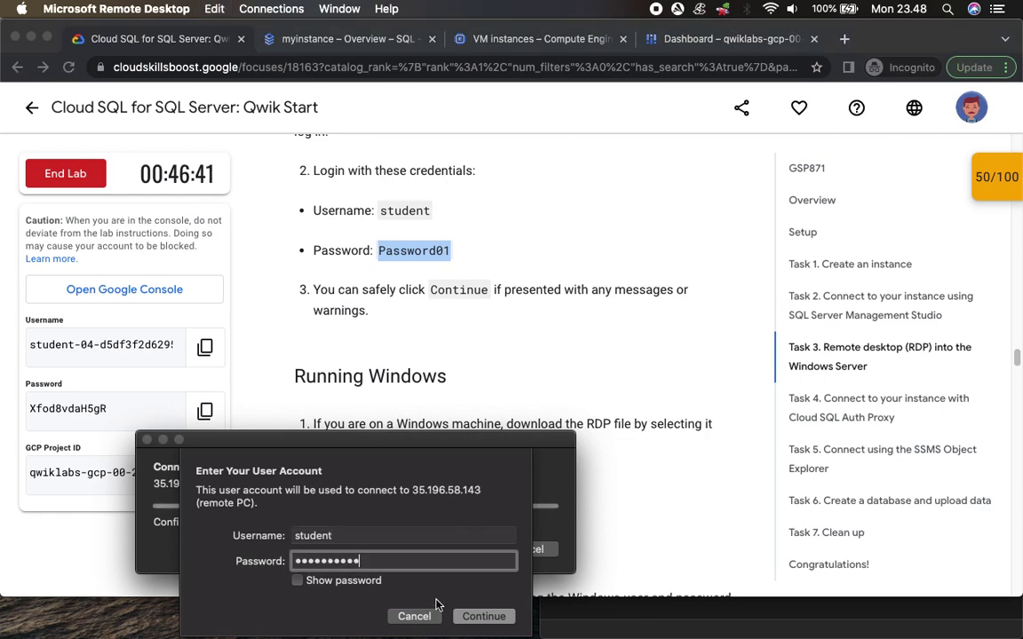
# Step: Connect to the remote server despite the unverified certificate and allow it to be discoverable on Network 2
pyautogui.click(484, 616)
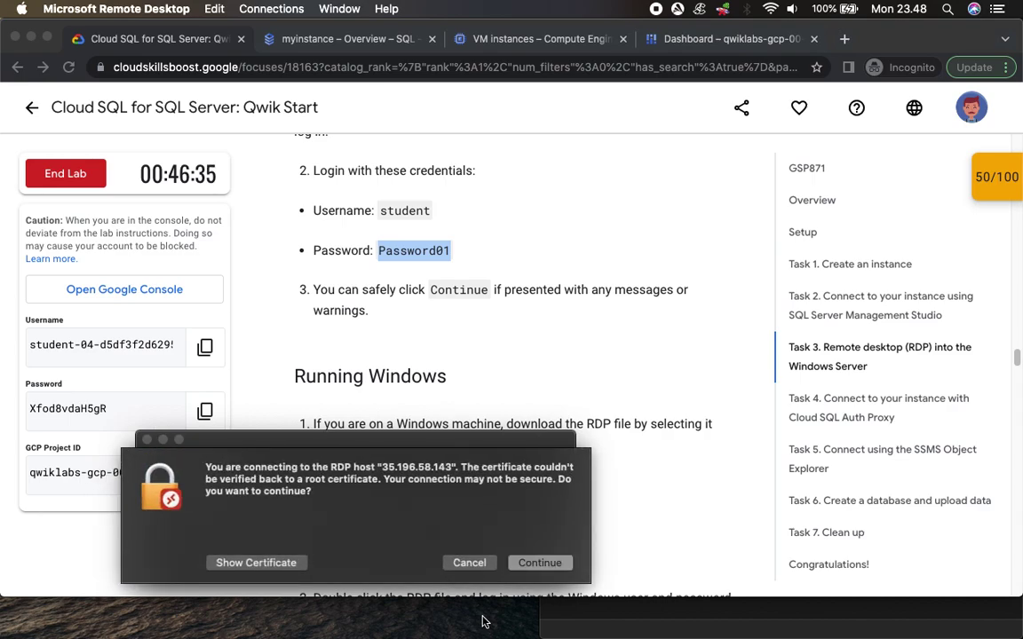
pyautogui.click(539, 562)
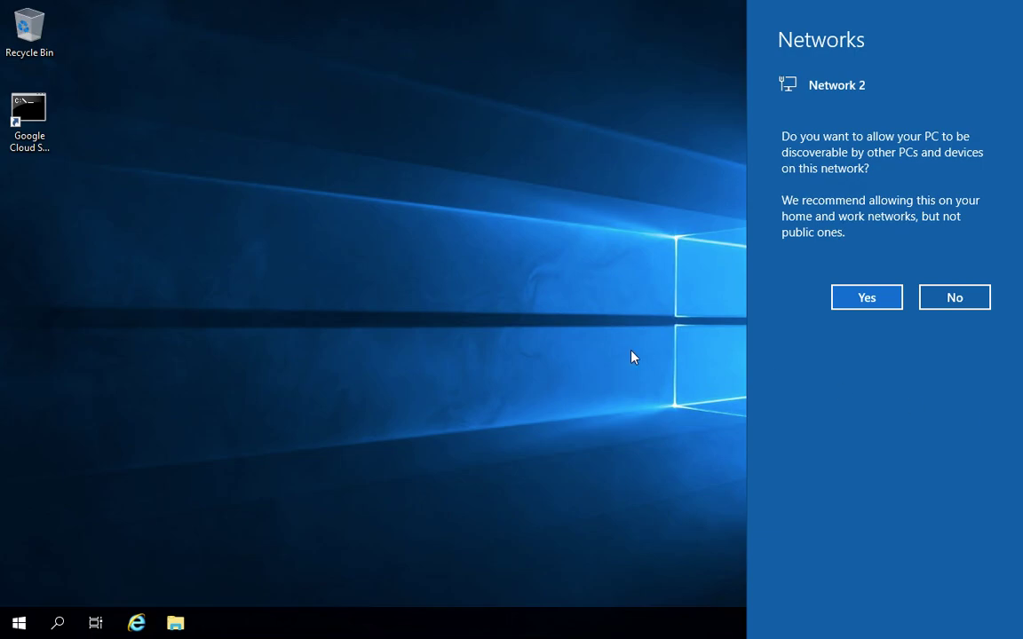
pyautogui.click(852, 302)
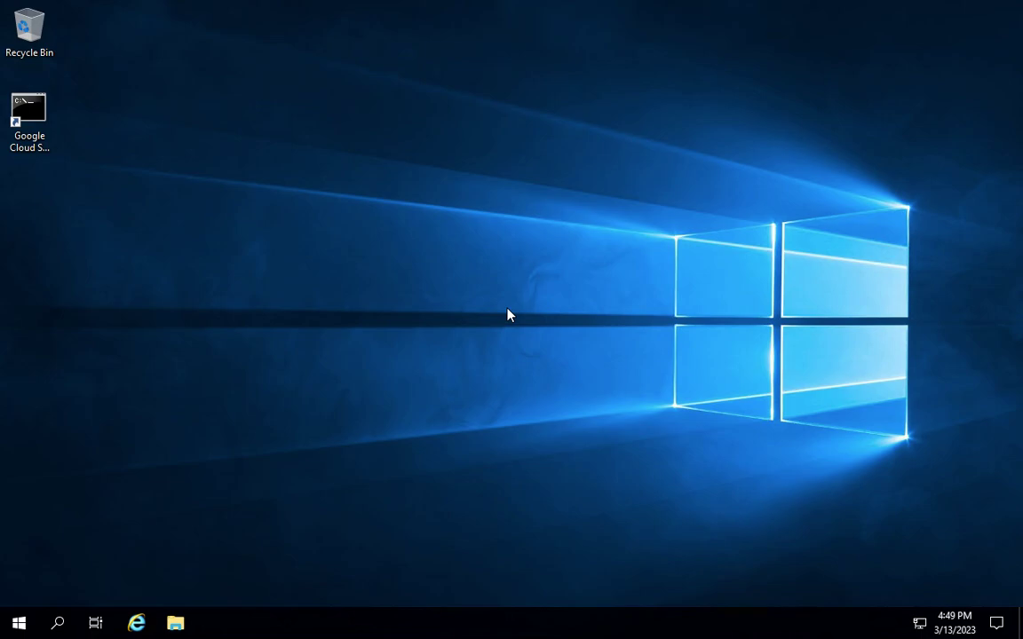
# Step: Return to the lab page in Chrome and read the start of Task 4 on connecting with Cloud SQL Auth Proxy
pyautogui.hotkey('ctrl', 'Left')
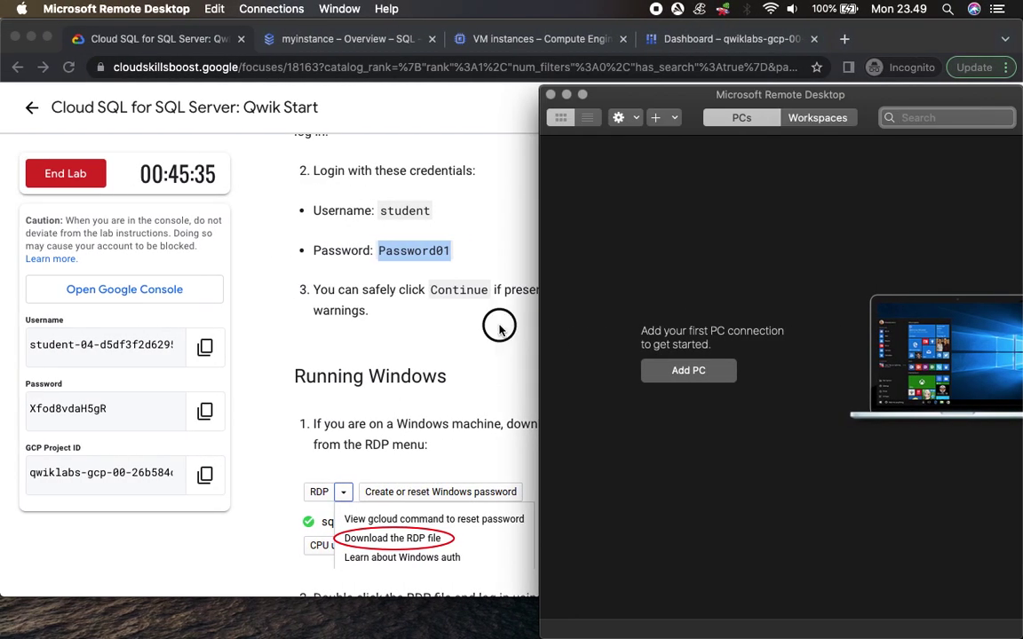
pyautogui.click(499, 329)
pyautogui.scroll(-3, 475, 293)
pyautogui.scroll(-6, 475, 293)
pyautogui.scroll(-4, 399, 399)
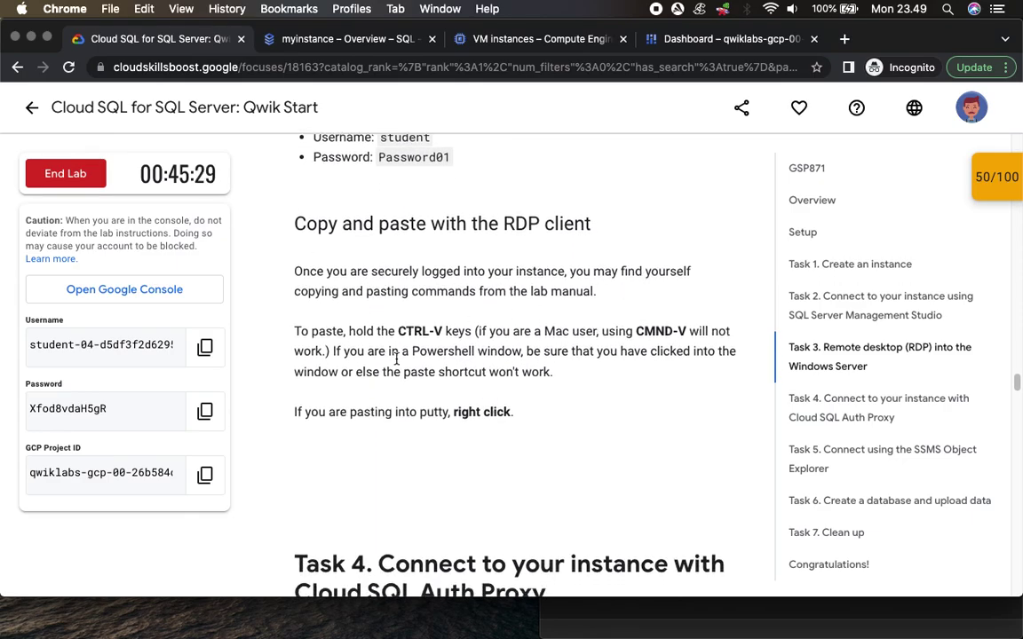
pyautogui.scroll(-6, 377, 473)
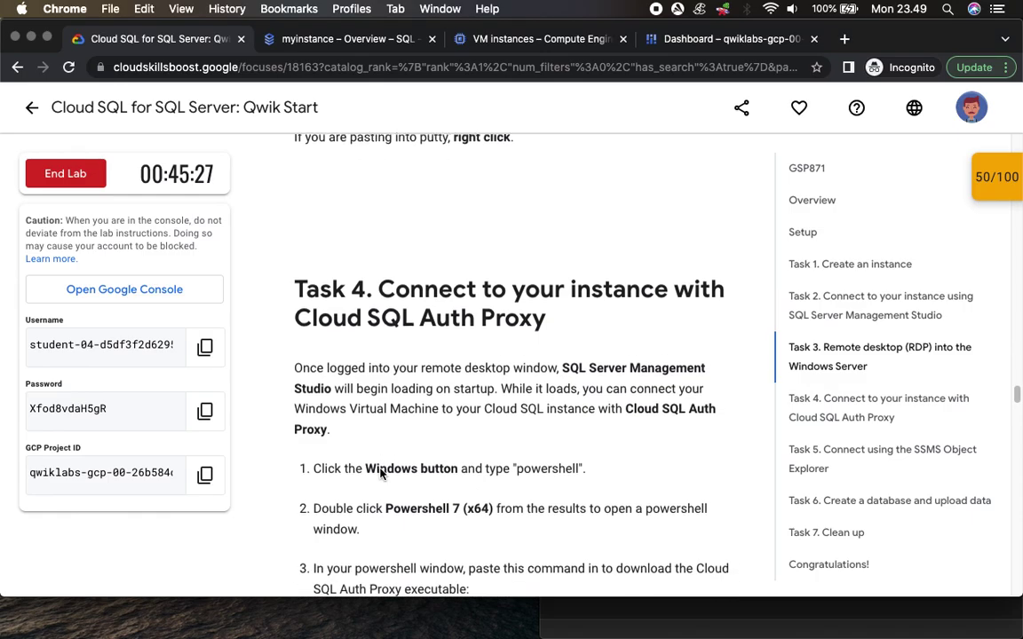
pyautogui.scroll(-3, 380, 475)
pyautogui.scroll(-2, 552, 261)
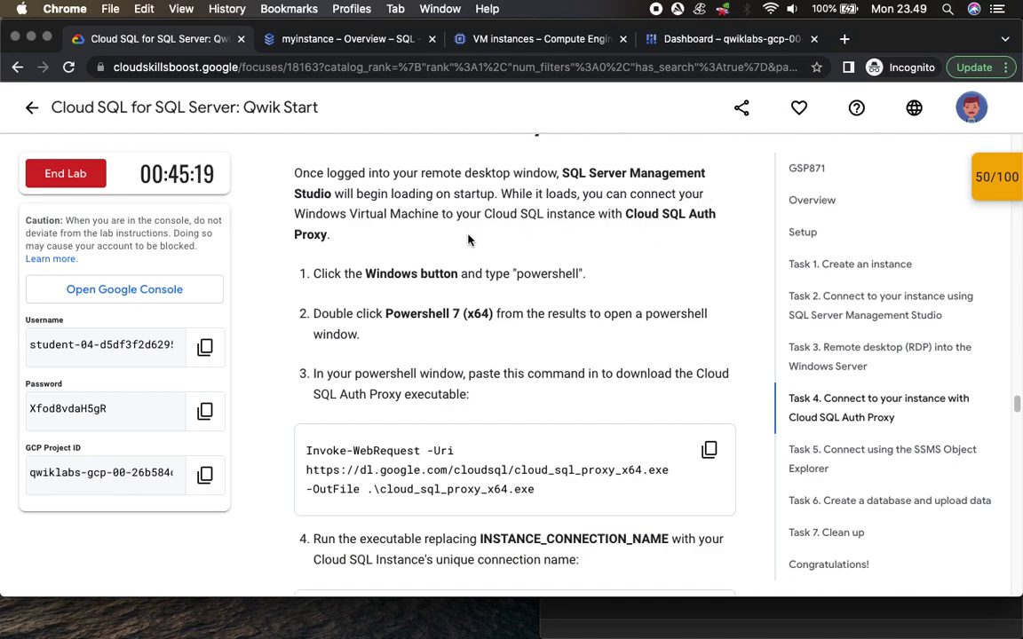
pyautogui.moveTo(626, 213); pyautogui.dragTo(687, 242)
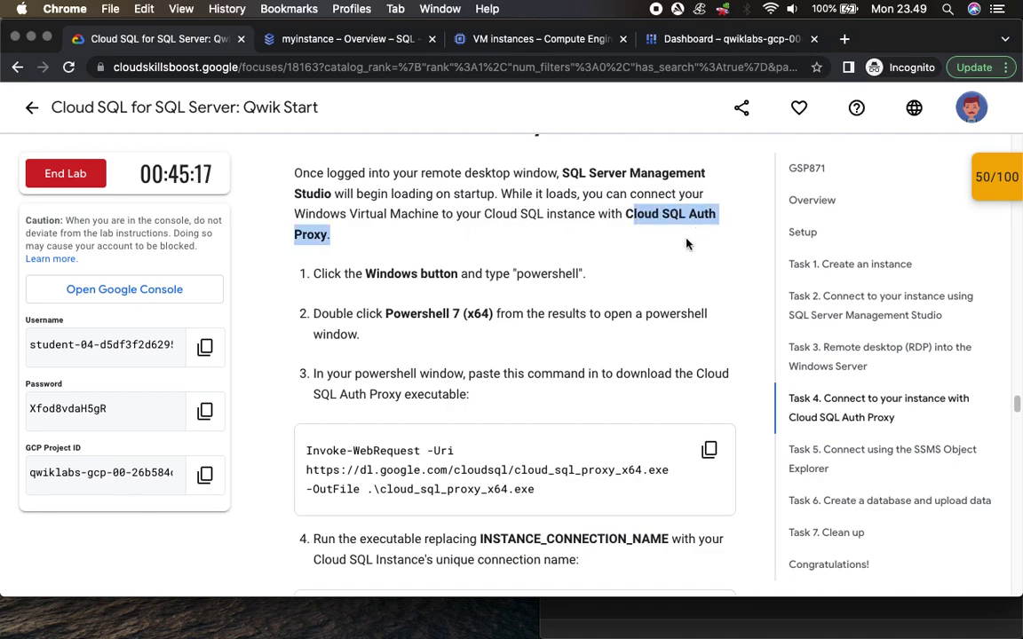
# Step: Check SQL Server Management Studio's startup in the remote session, and review the lab's PowerShell instructions in Task 4
pyautogui.hotkey('ctrl', 'Right')
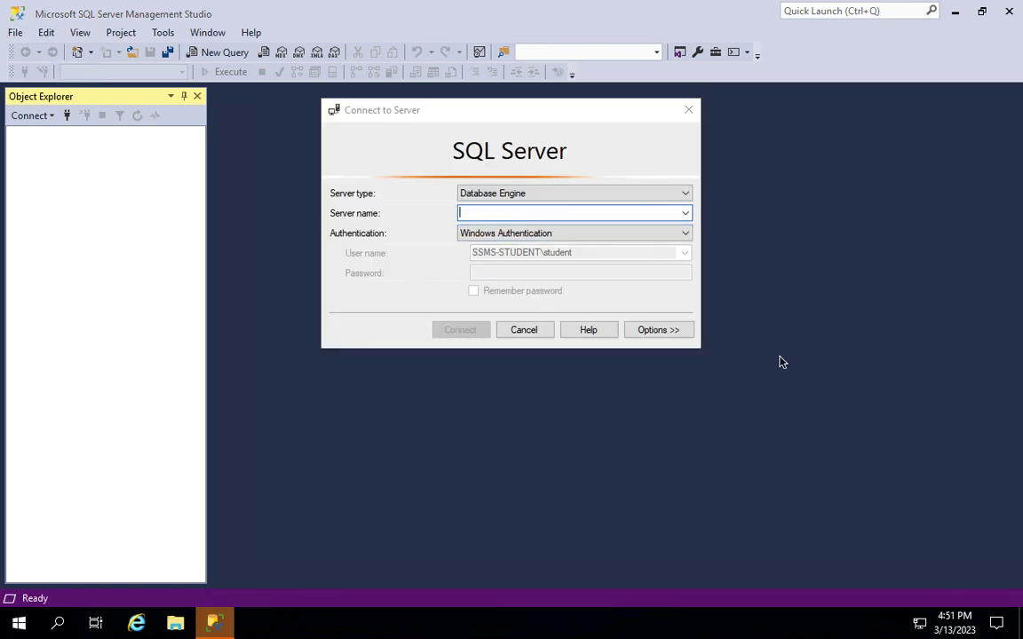
pyautogui.hotkey('ctrl', 'Left')
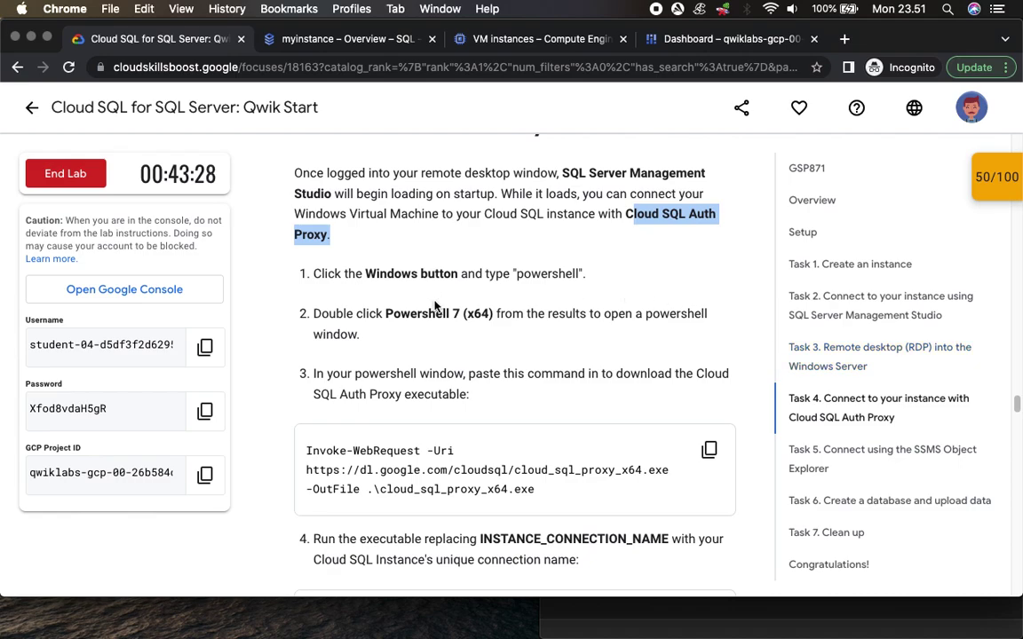
pyautogui.scroll(-1, 434, 302)
pyautogui.scroll(1, 434, 301)
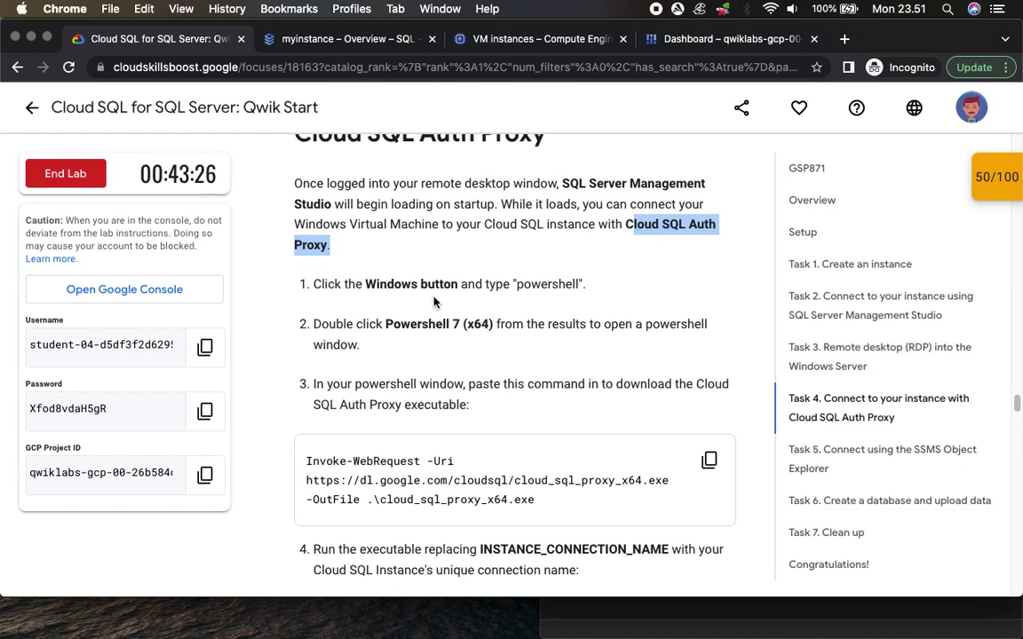
pyautogui.scroll(-1, 434, 302)
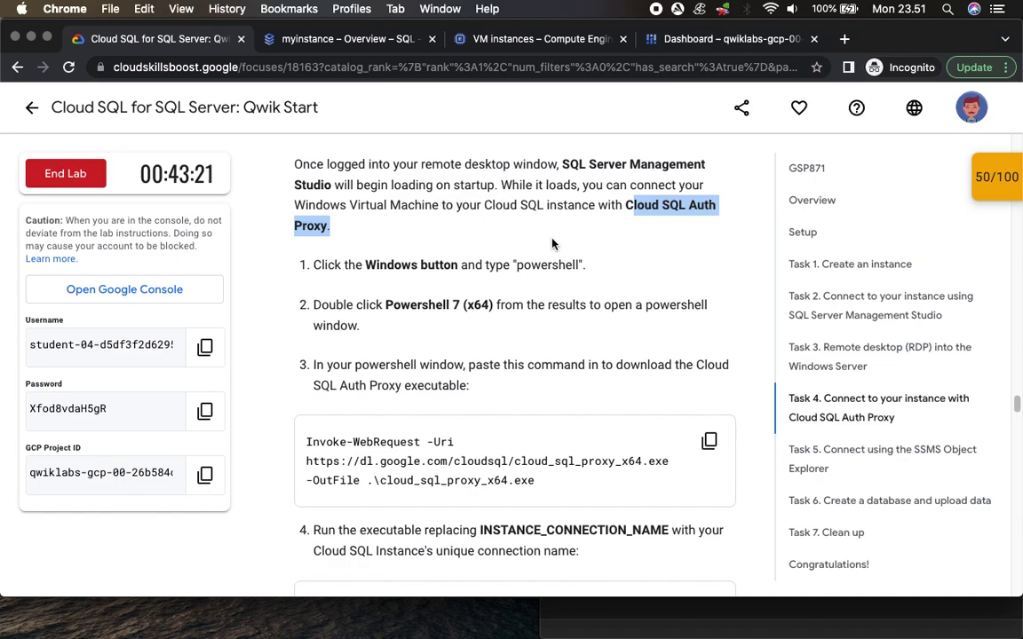
# Step: Copy the search term powershell from Task 4, switch to the remote session, and launch PowerShell 7 (x64) by searching for power
pyautogui.doubleClick(536, 265)
pyautogui.press('super+c')
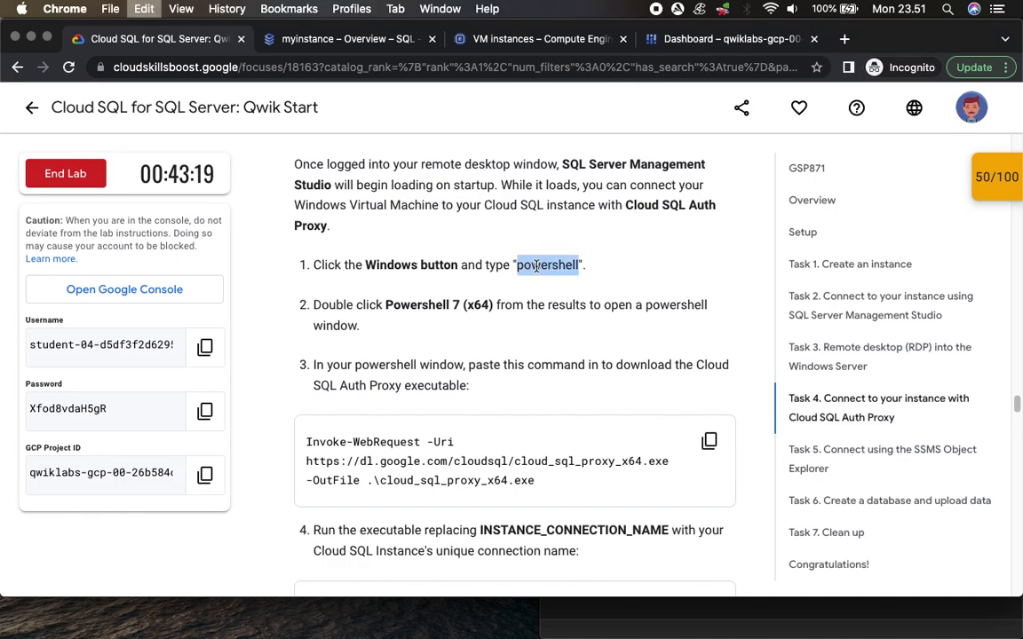
pyautogui.click(716, 40)
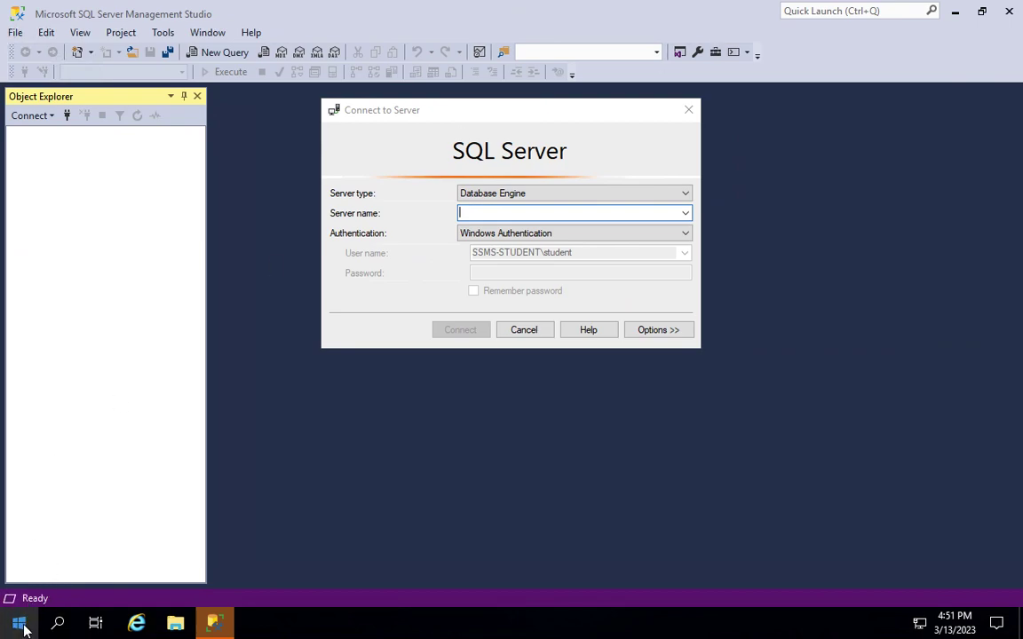
pyautogui.click(20, 625)
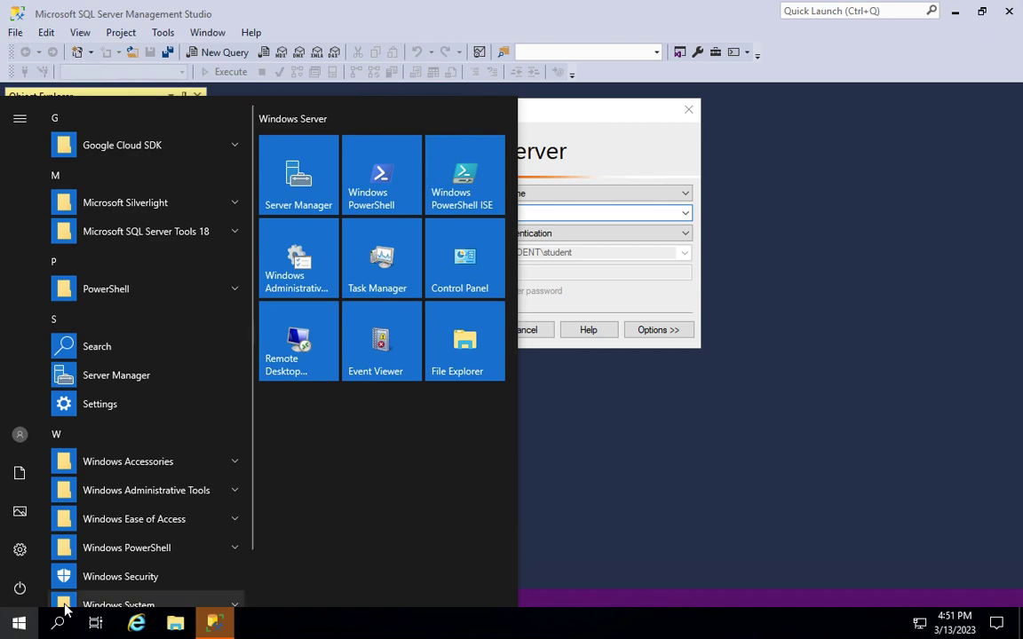
pyautogui.click(65, 611)
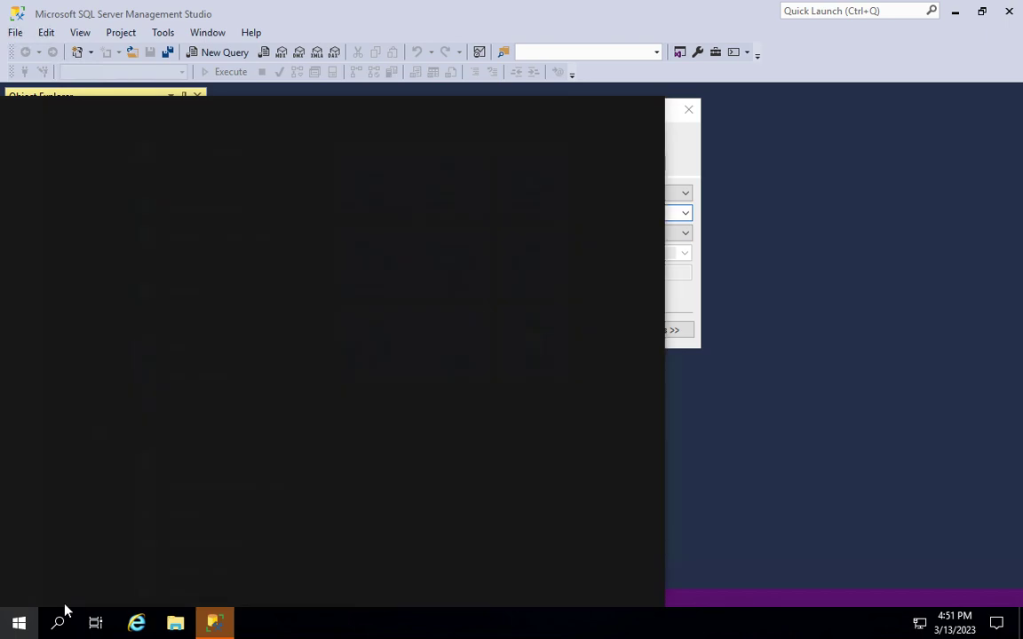
pyautogui.write('power')
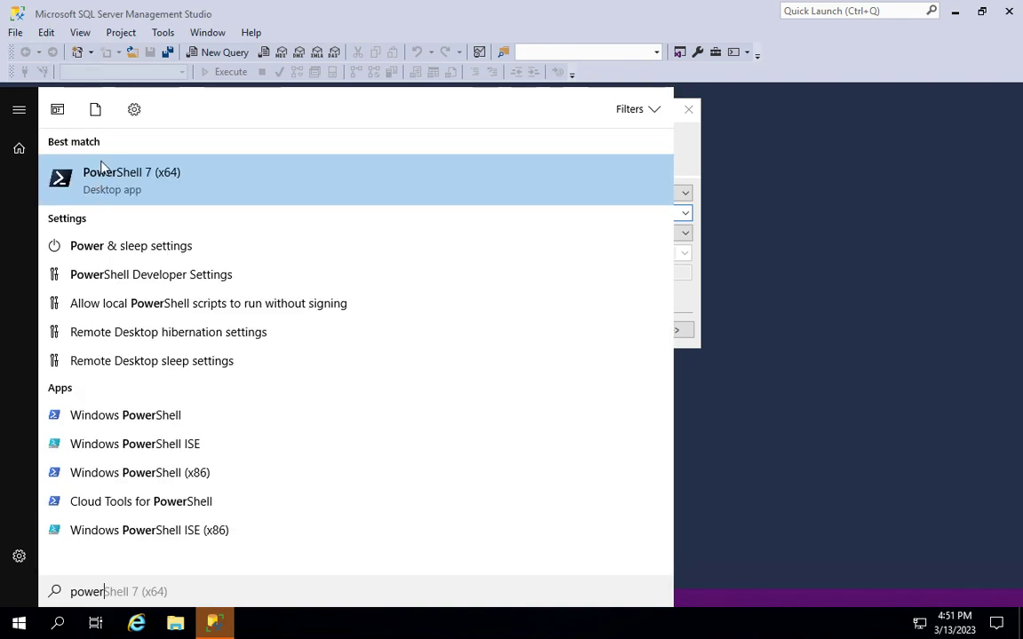
pyautogui.click(122, 182)
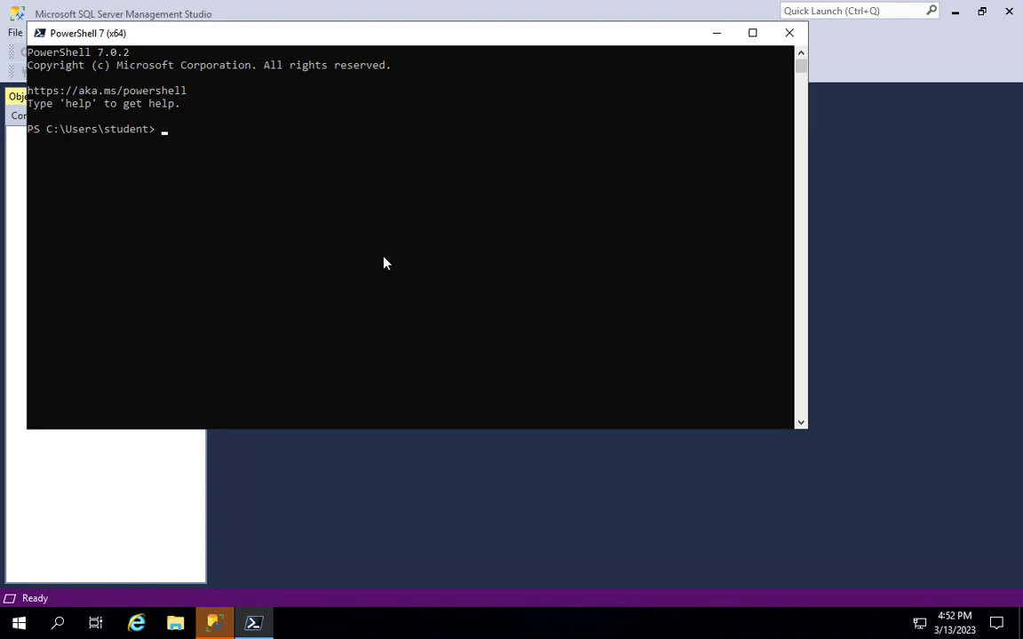
# Step: Copy the lab's Invoke-WebRequest command for downloading cloud_sql_proxy_x64.exe and run it in the remote session's PowerShell window
pyautogui.click(384, 258)
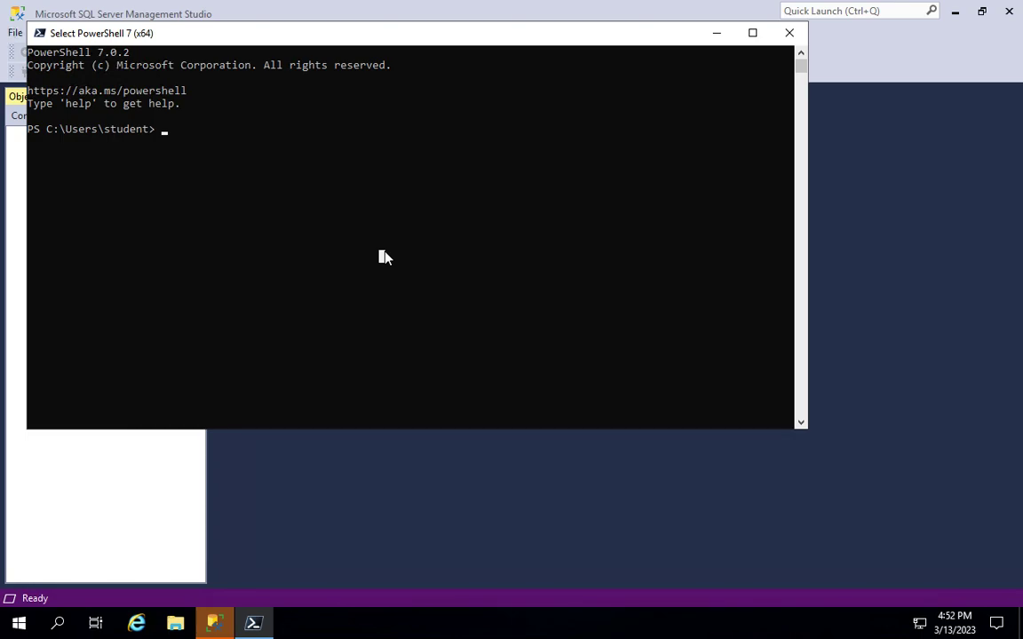
pyautogui.hotkey('ctrl', 'Left')
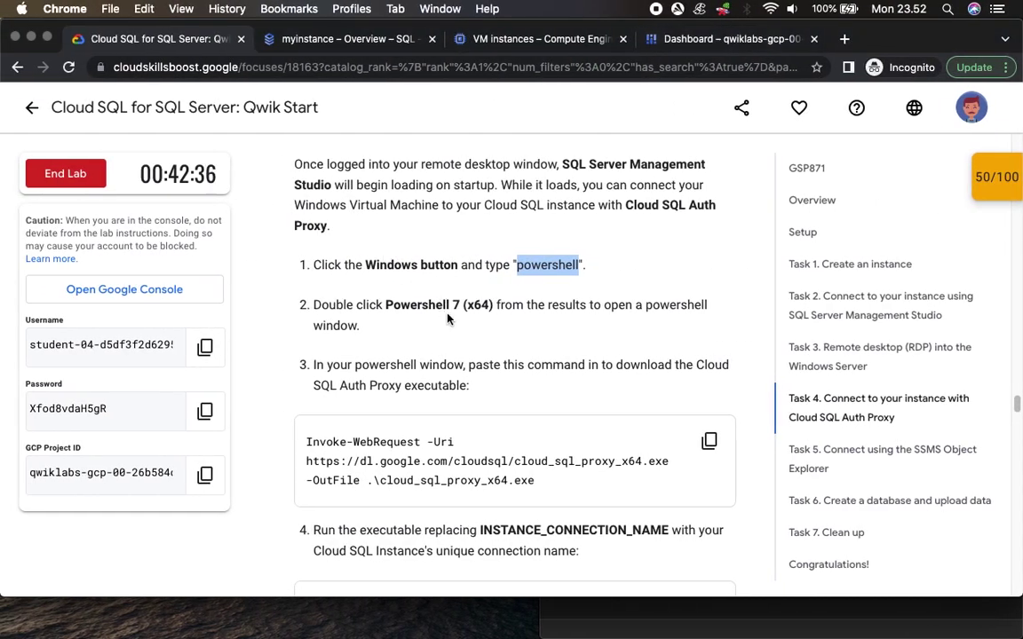
pyautogui.scroll(-5, 448, 318)
pyautogui.click(710, 236)
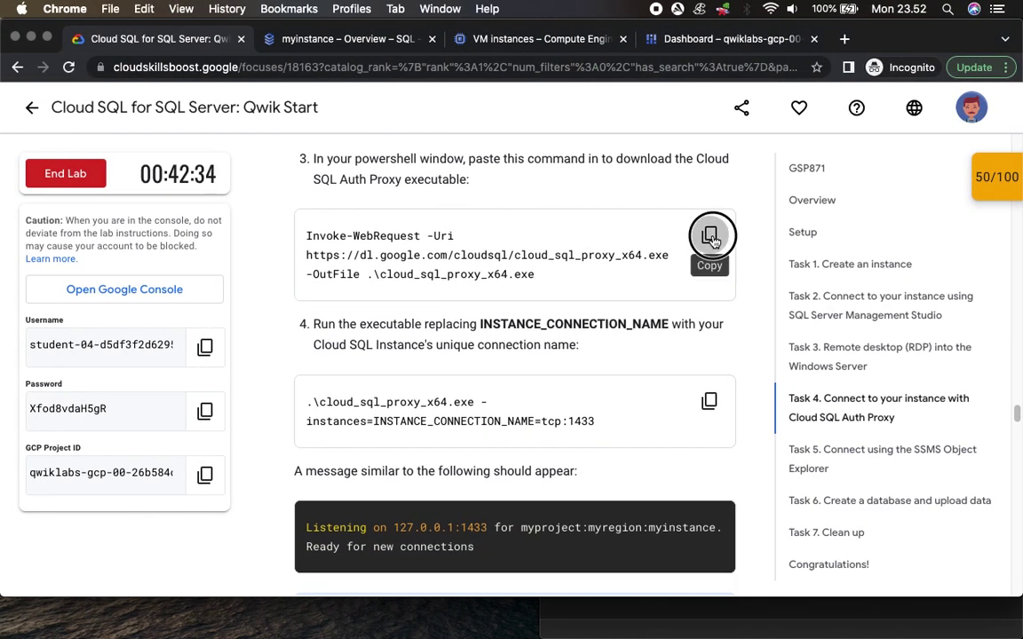
pyautogui.hotkey('ctrl', 'Right')
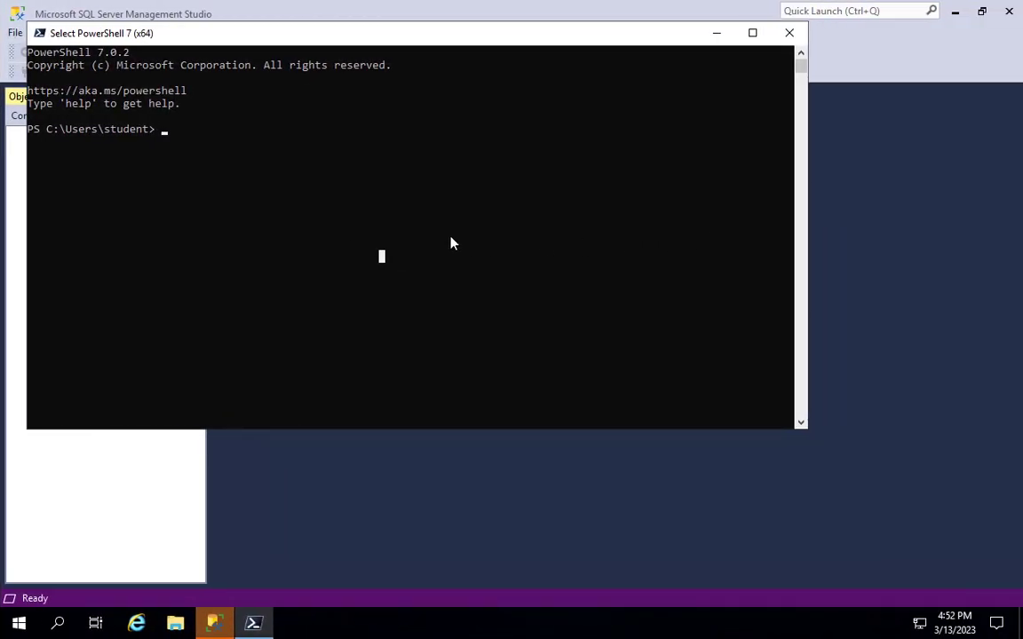
pyautogui.rightClick(450, 243)
pyautogui.rightClick(450, 243)
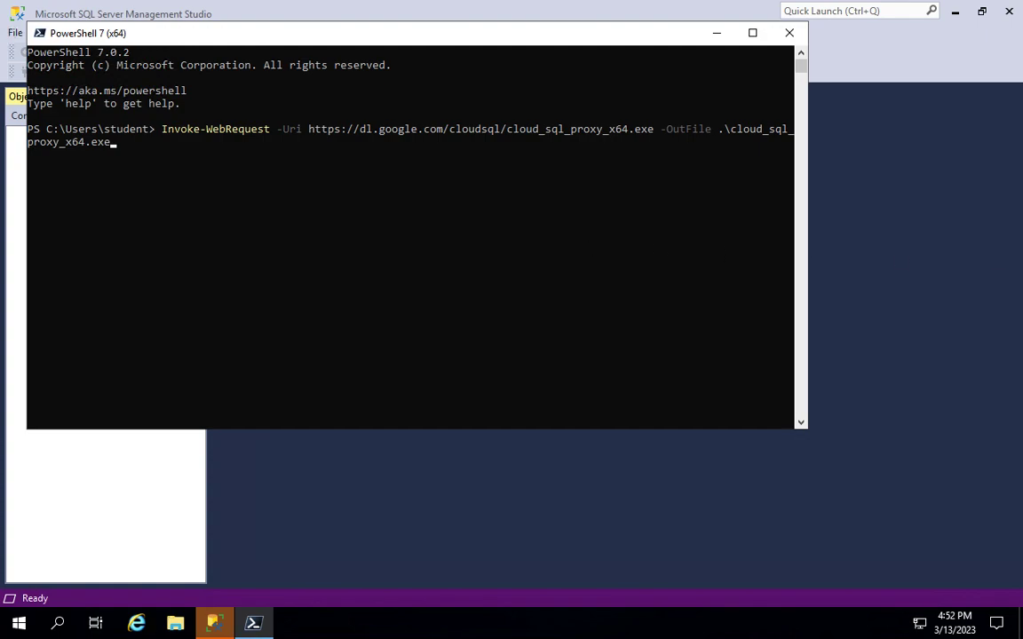
pyautogui.press('Return')
# Step: Review the lab's proxy launch instructions in Chrome and locate the connection name on myinstance's Cloud SQL overview page
pyautogui.hotkey('ctrl', 'Left')
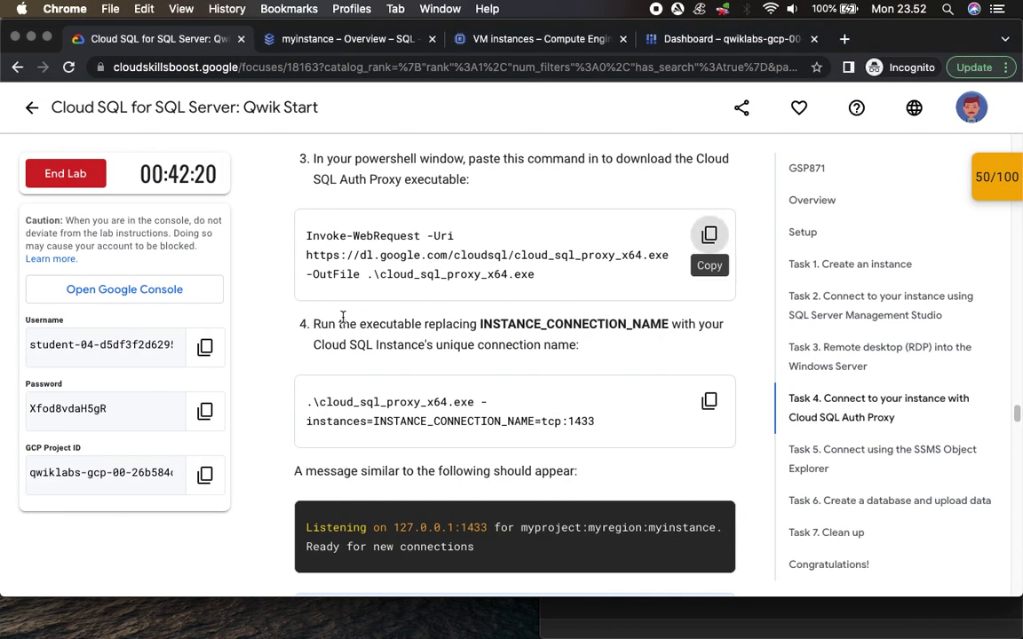
pyautogui.scroll(-4, 476, 393)
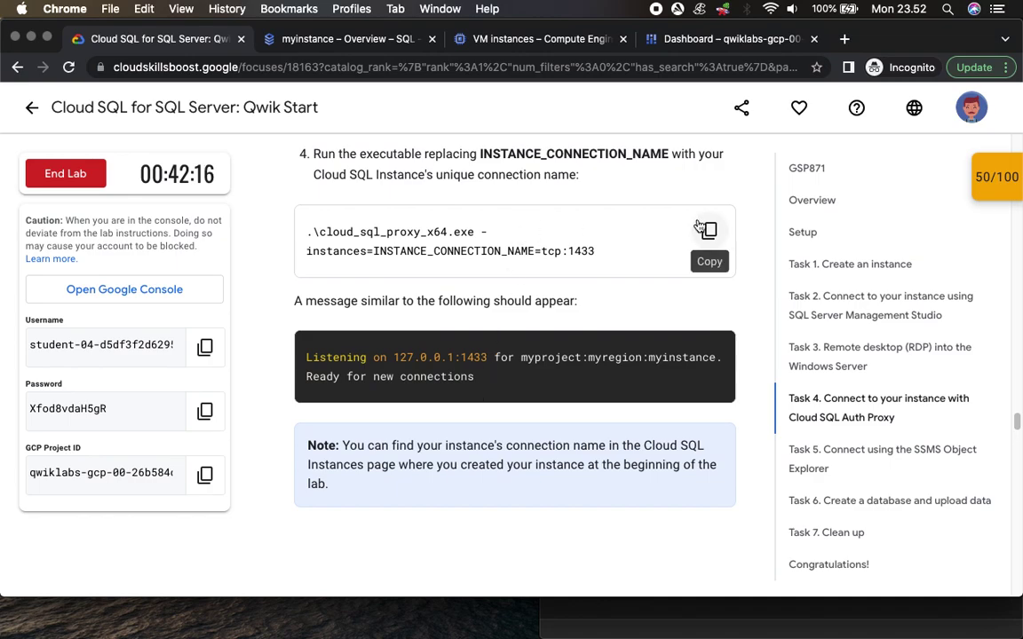
pyautogui.scroll(3, 623, 229)
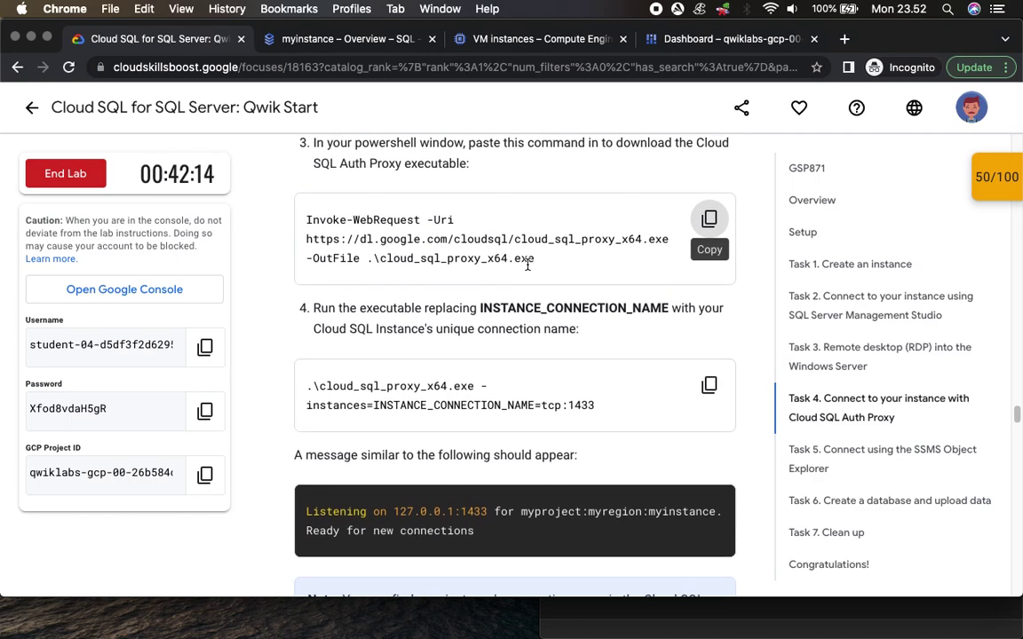
pyautogui.scroll(-1, 525, 282)
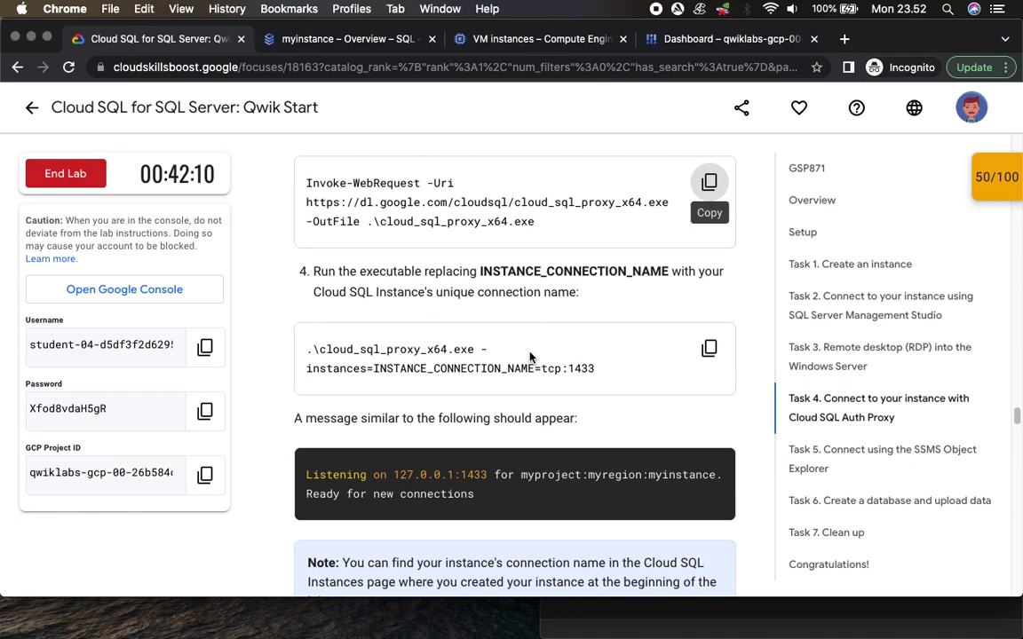
pyautogui.scroll(-1, 529, 356)
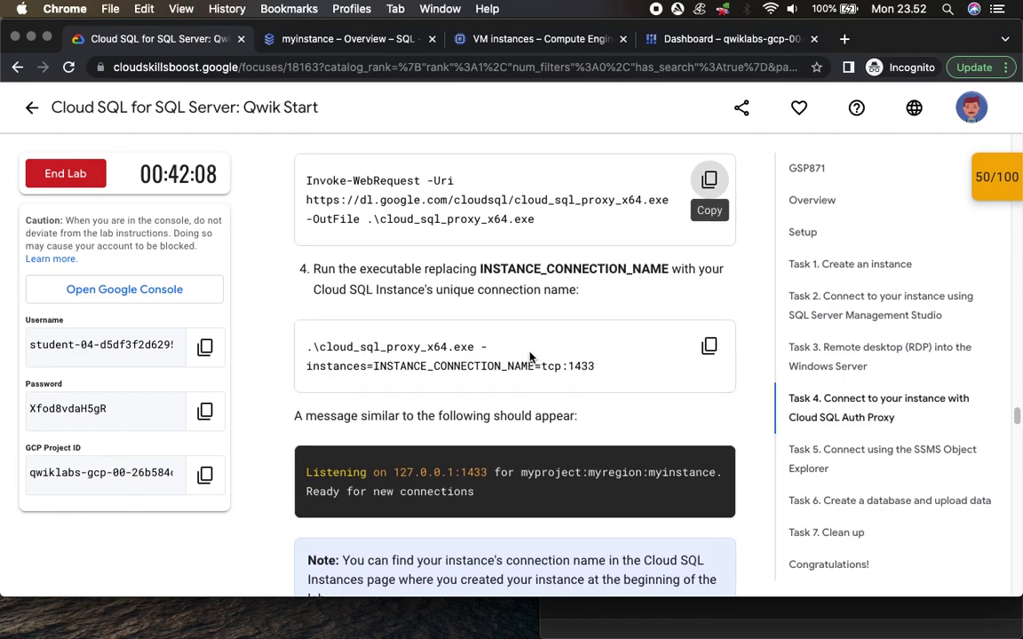
pyautogui.scroll(-3, 530, 356)
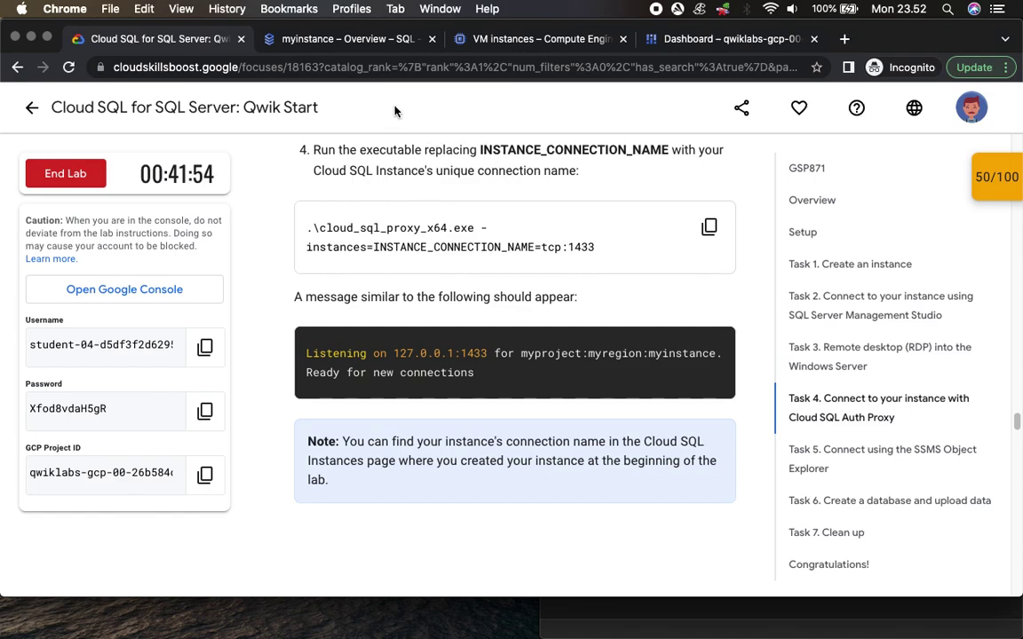
pyautogui.click(332, 41)
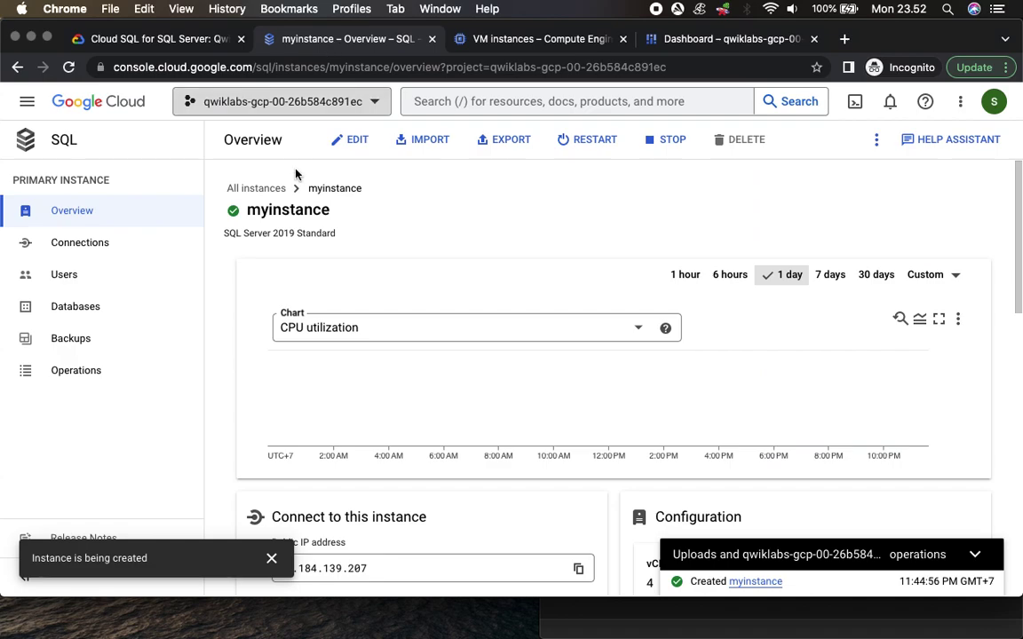
pyautogui.scroll(-4, 463, 371)
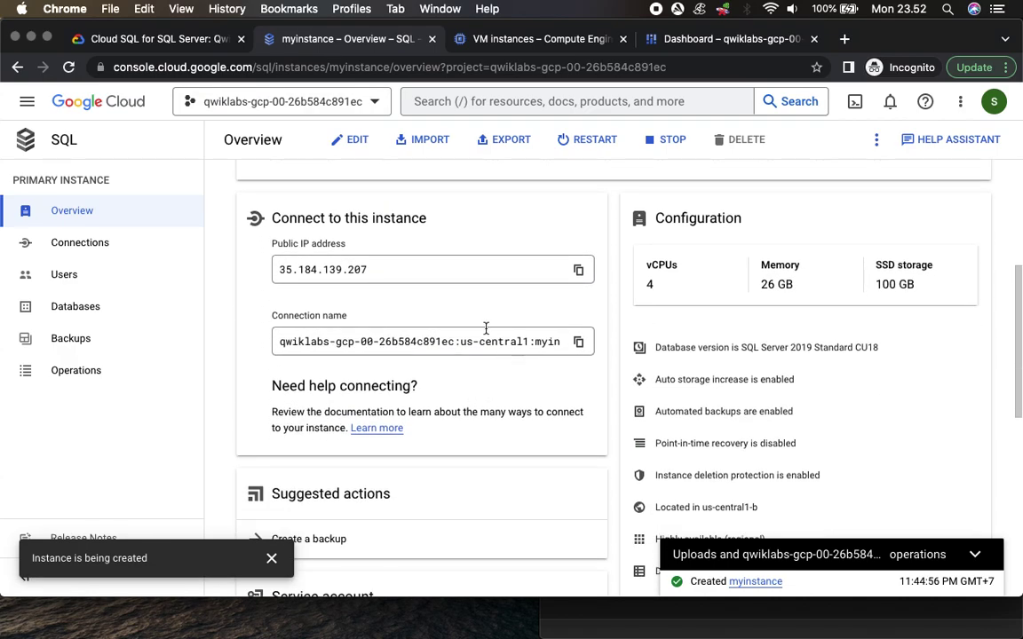
# Step: Copy the .\cloud_sql_proxy_x64.exe -instances=INSTANCE_CONNECTION_NAME=tcp:1433 command from the lab page and paste it at the remote PowerShell prompt
pyautogui.click(163, 39)
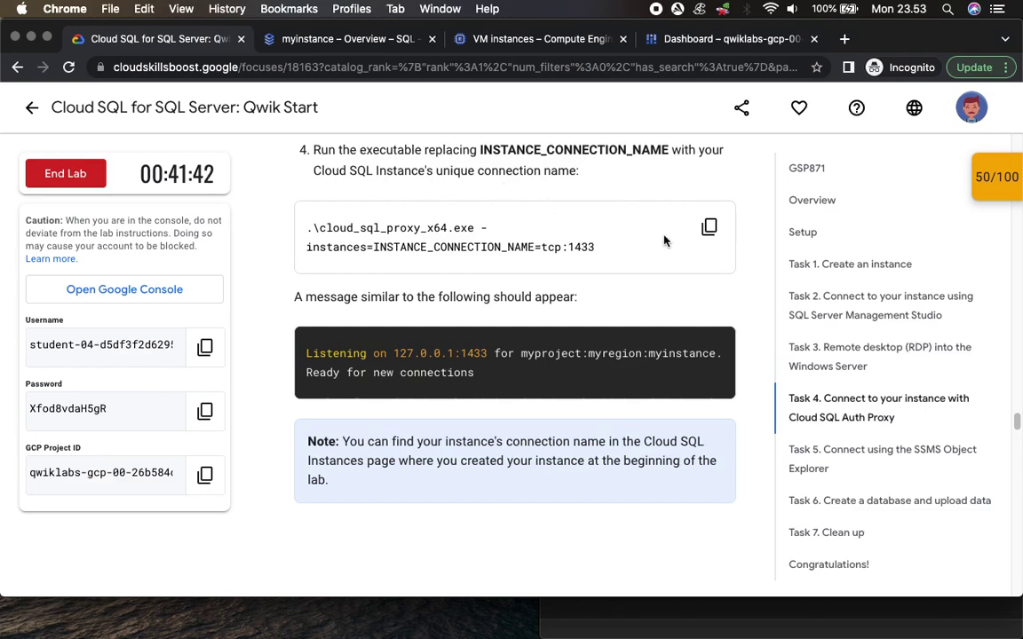
pyautogui.click(709, 226)
pyautogui.click(313, 42)
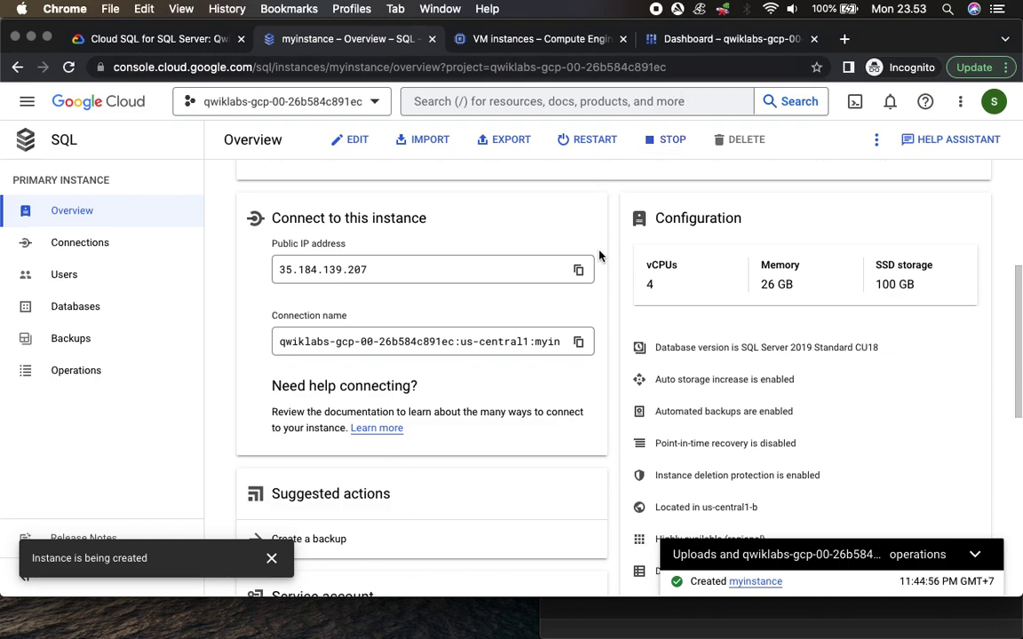
pyautogui.hotkey('ctrl', 'Right')
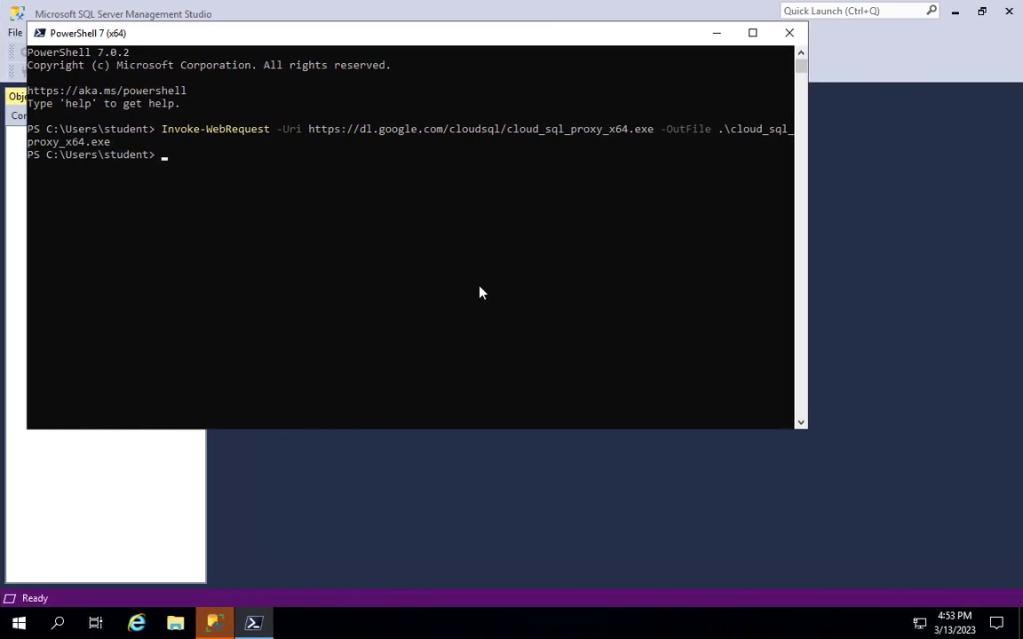
pyautogui.press('super')
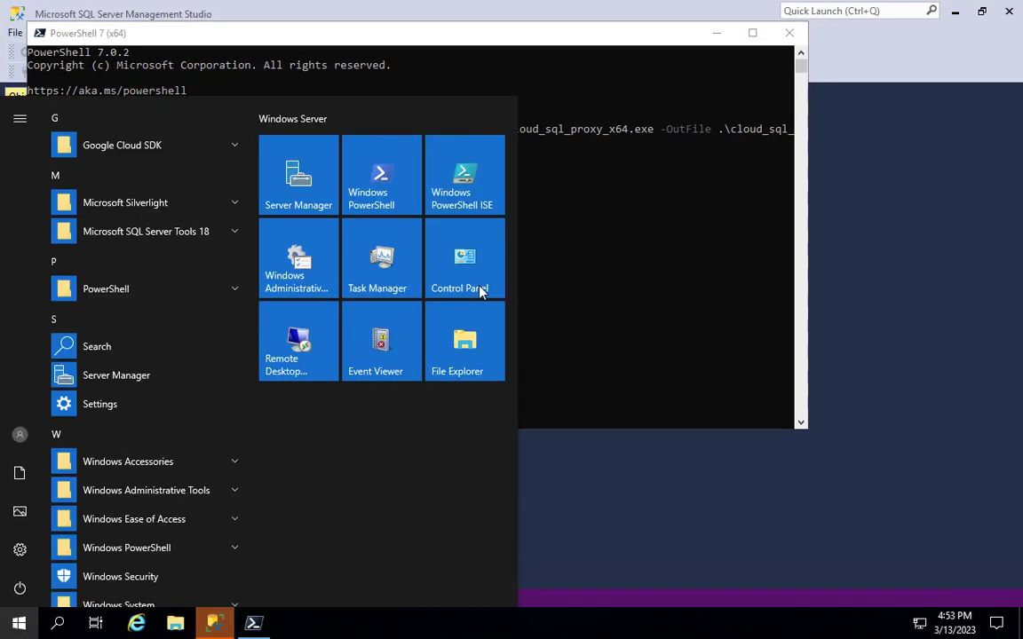
pyautogui.click(637, 242)
pyautogui.click(387, 245)
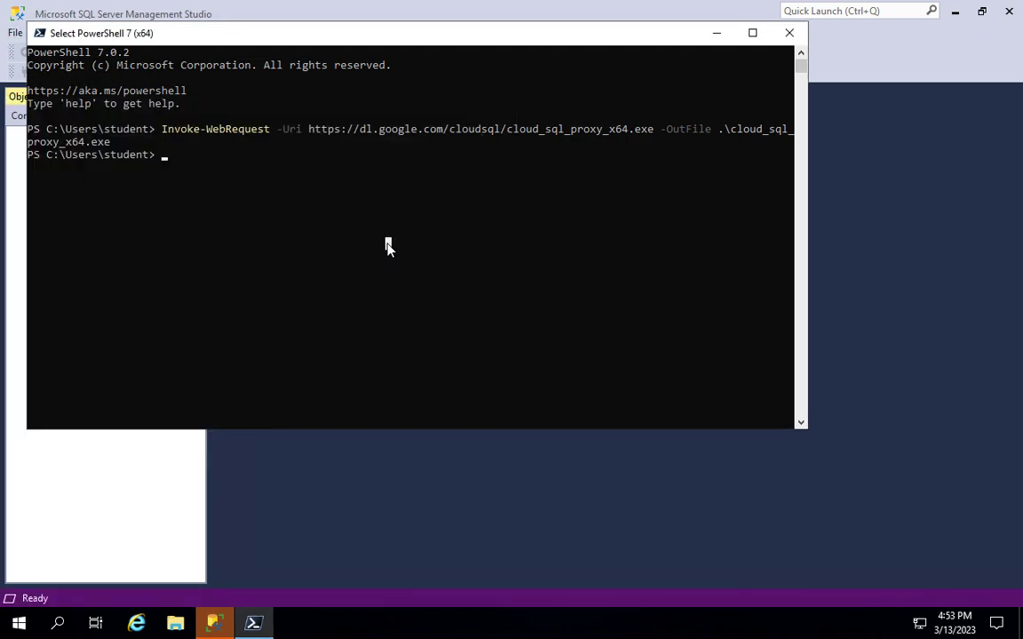
pyautogui.press('Escape')
pyautogui.hotkey('ctrl', 'v')
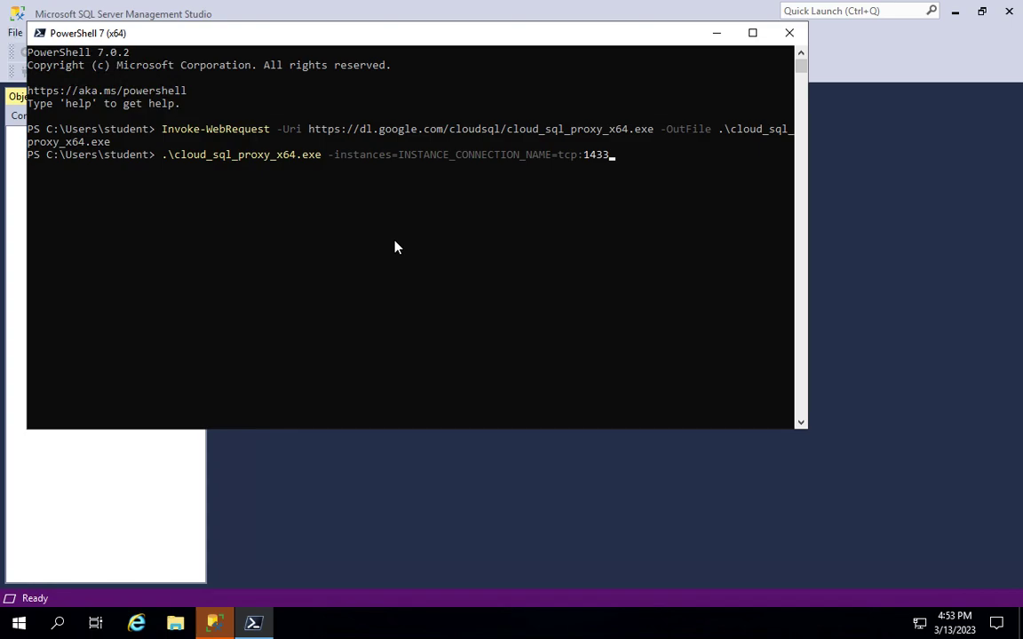
# Step: Replace INSTANCE_CONNECTION_NAME in the proxy command with the connection name copied from myinstance's overview page, and run the command
pyautogui.hotkey('ctrl', 'Left')
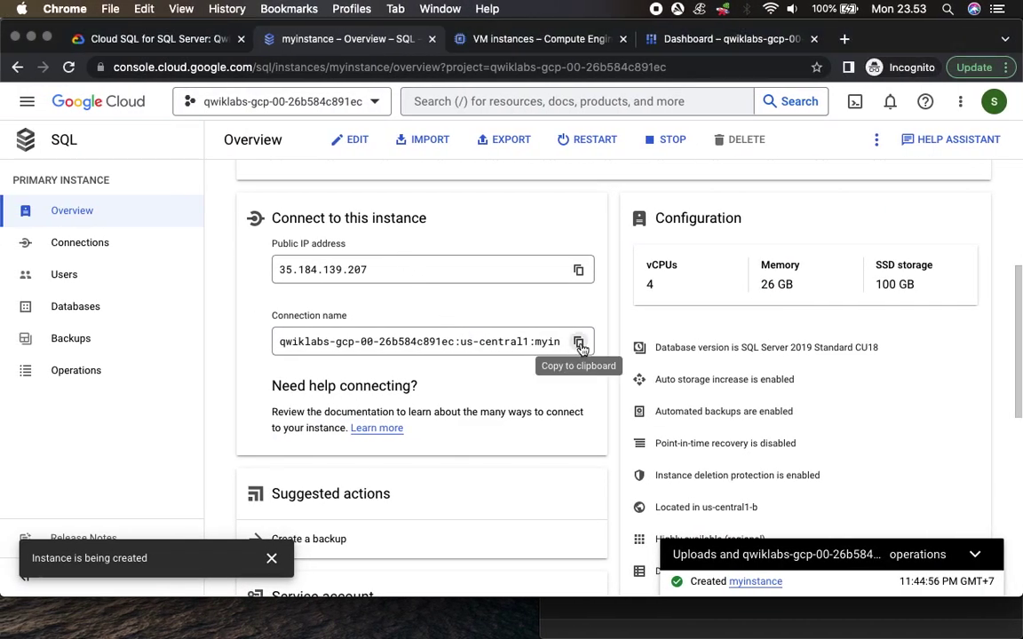
pyautogui.click(580, 346)
pyautogui.hotkey('ctrl', 'Right')
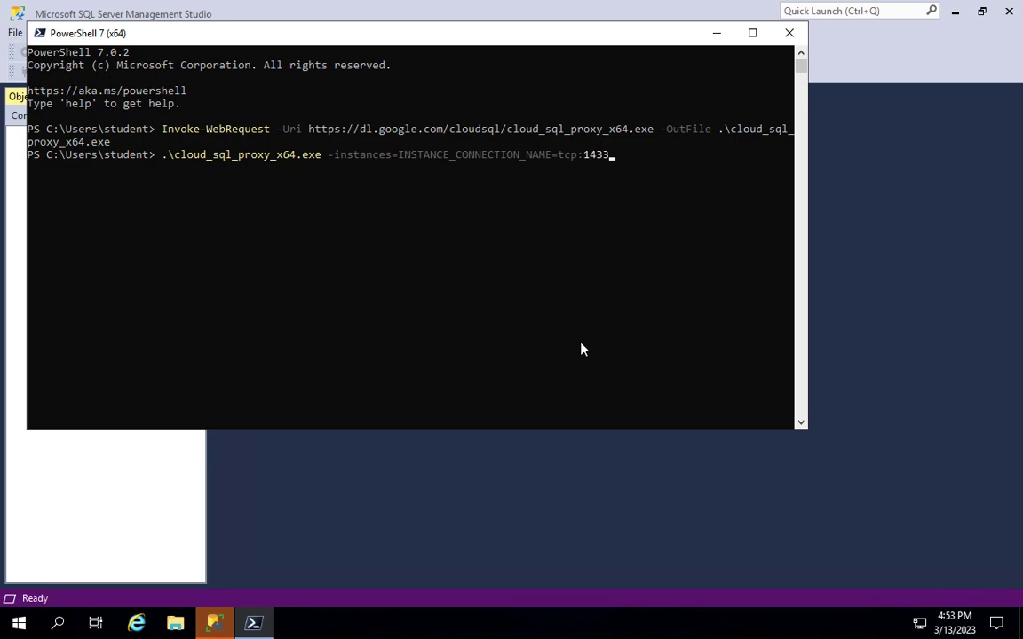
pyautogui.press('Left')
pyautogui.press('Left')
pyautogui.press('Left')
pyautogui.press('Left')
pyautogui.press('Left')
pyautogui.press('Left')
pyautogui.press('Left')
pyautogui.press('Left')
pyautogui.press('Left')
pyautogui.press('BackSpace')
pyautogui.press('BackSpace')
pyautogui.press('BackSpace')
pyautogui.press('BackSpace')
pyautogui.press('BackSpace')
pyautogui.press('BackSpace')
pyautogui.press('BackSpace')
pyautogui.press('BackSpace')
pyautogui.press('BackSpace')
pyautogui.press('BackSpace')
pyautogui.press('BackSpace')
pyautogui.press('BackSpace')
pyautogui.press('BackSpace')
pyautogui.press('BackSpace')
pyautogui.press('BackSpace')
pyautogui.press('BackSpace')
pyautogui.press('BackSpace')
pyautogui.press('BackSpace')
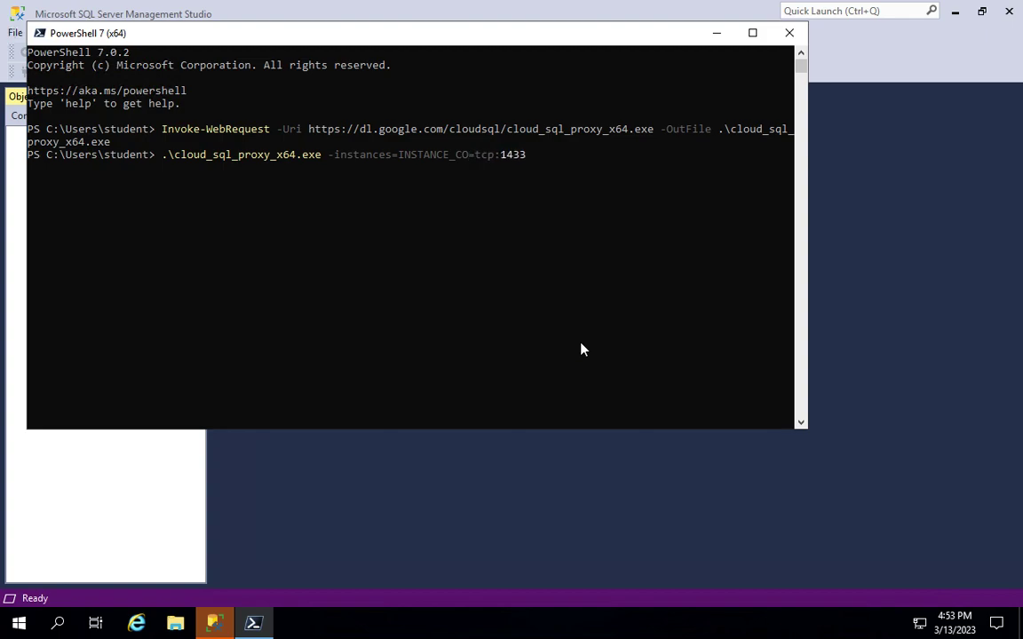
pyautogui.press('BackSpace')
pyautogui.press('BackSpace')
pyautogui.press('BackSpace')
pyautogui.press('BackSpace')
pyautogui.press('BackSpace')
pyautogui.press('BackSpace')
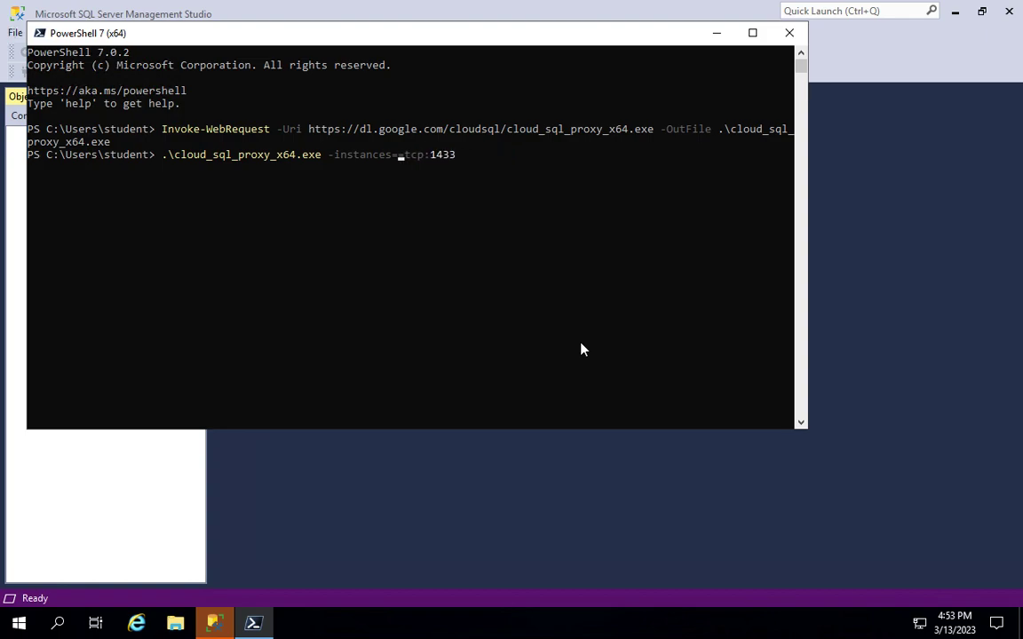
pyautogui.hotkey('ctrl', 'v')
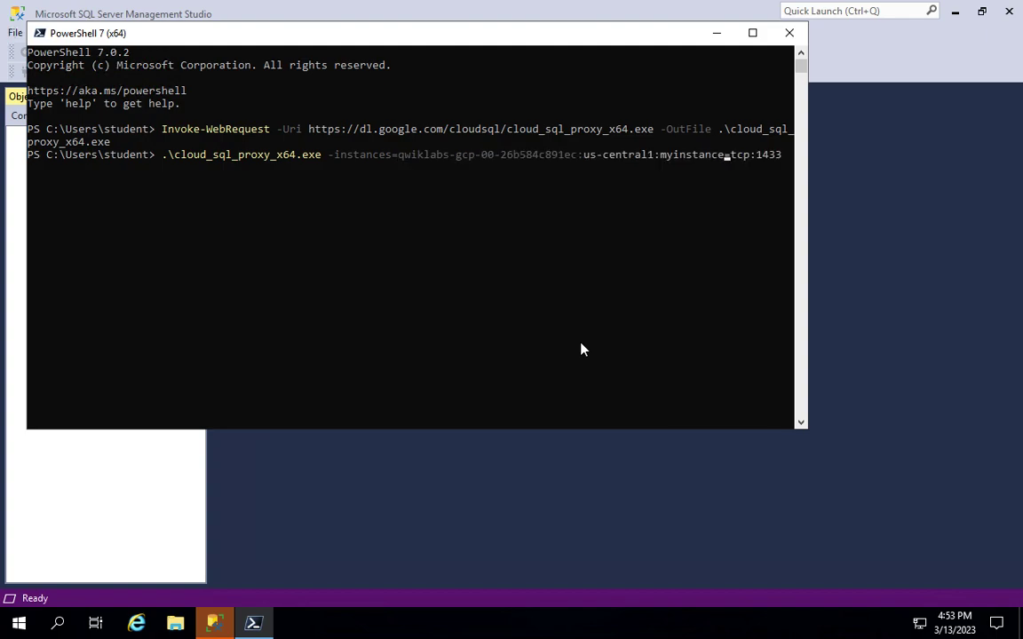
pyautogui.press('Return')
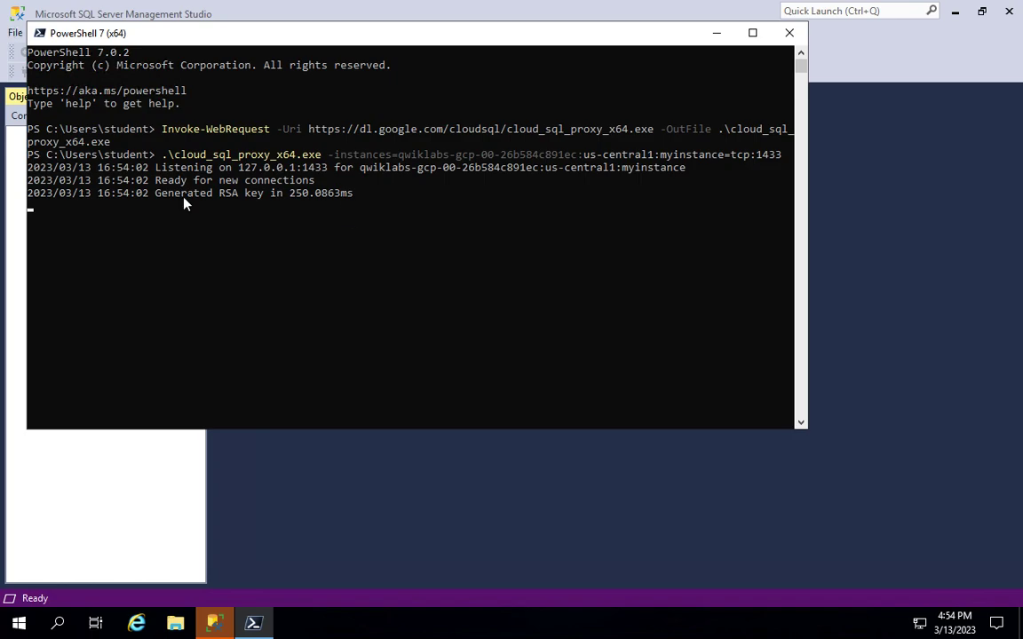
# Step: Read the start of Task 5 on the lab page and bring SQL Server Management Studio to the front in the remote session
pyautogui.hotkey('ctrl', 'Left')
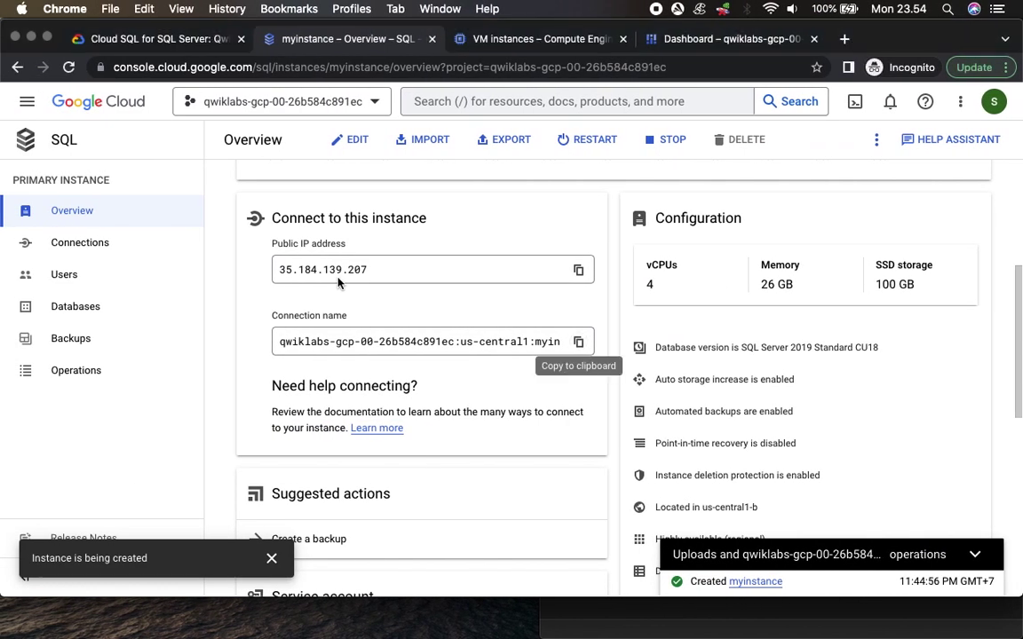
pyautogui.click(169, 39)
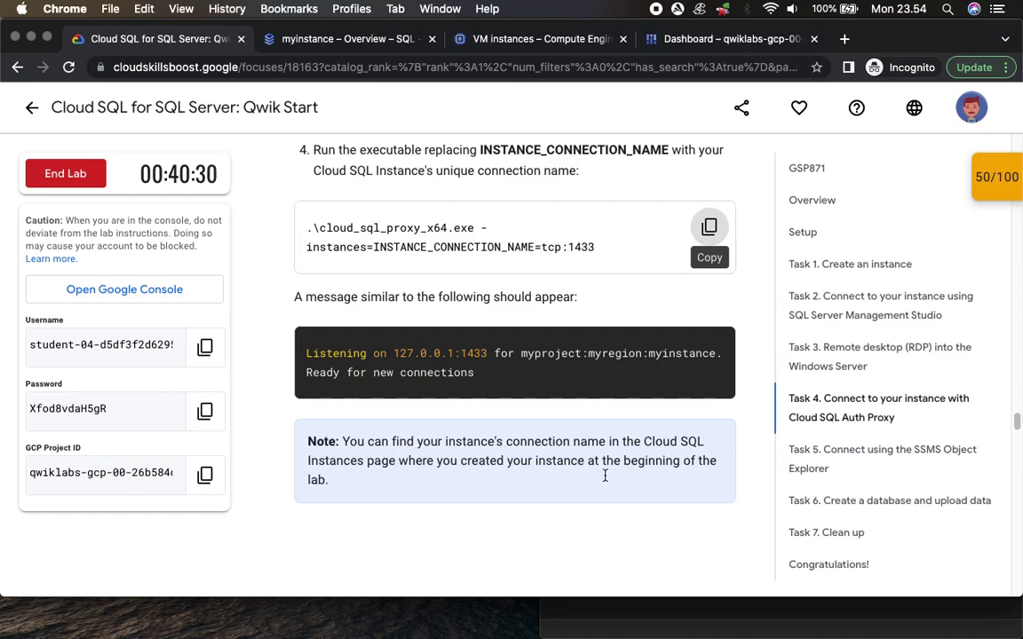
pyautogui.scroll(-3, 532, 453)
pyautogui.scroll(-8, 532, 453)
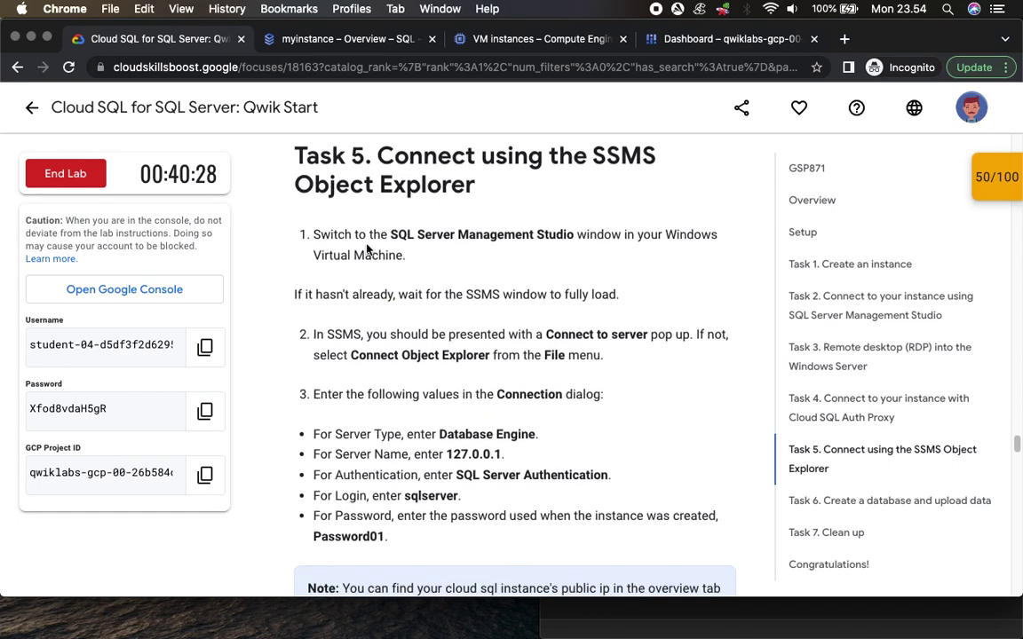
pyautogui.moveTo(391, 235); pyautogui.dragTo(573, 235)
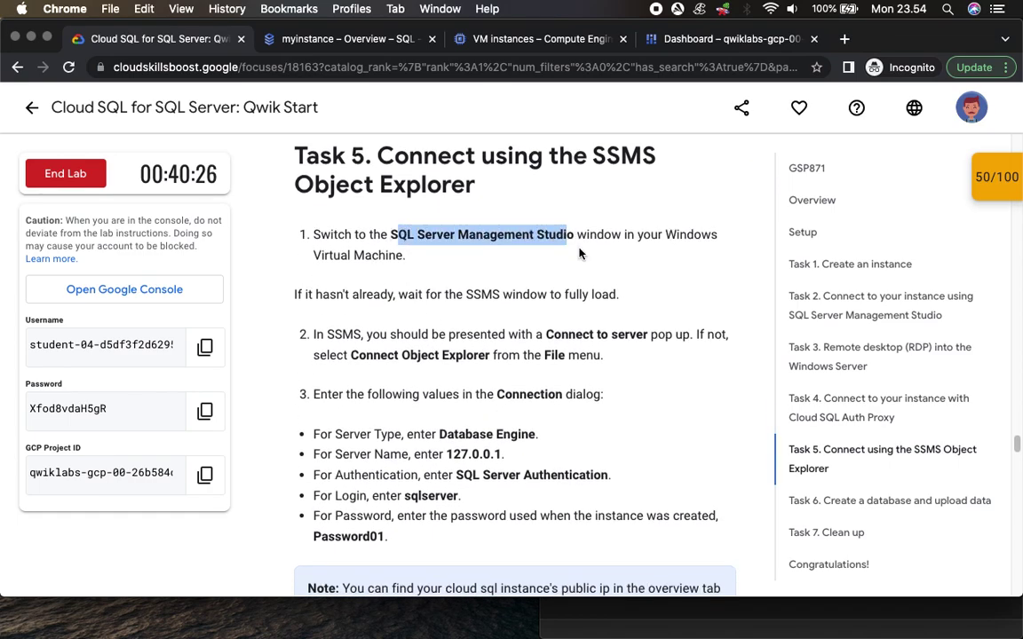
pyautogui.press('super+Tab')
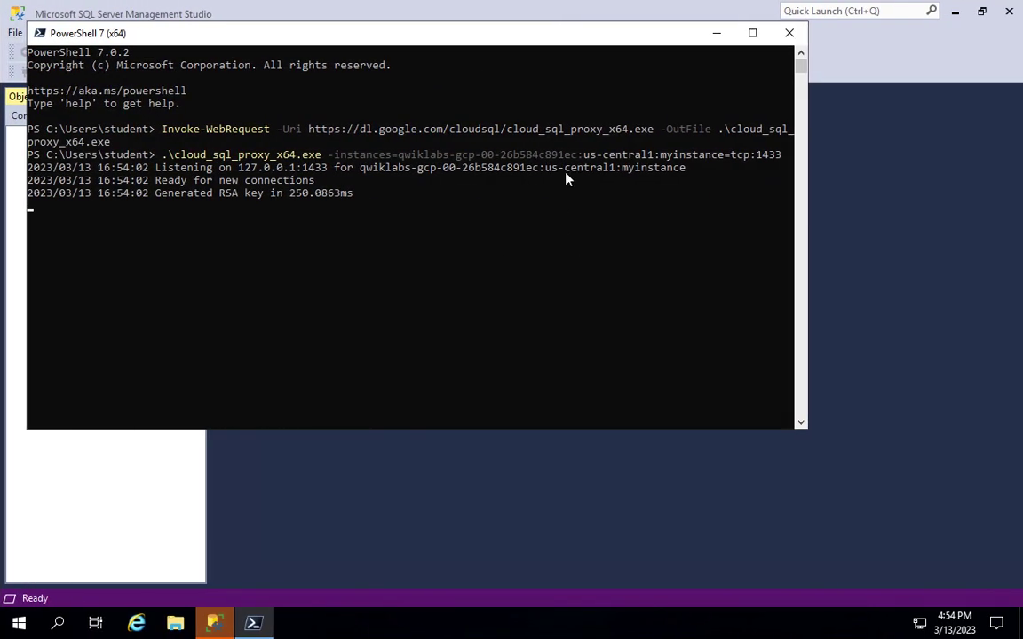
pyautogui.moveTo(550, 45); pyautogui.dragTo(524, 219)
pyautogui.click(894, 180)
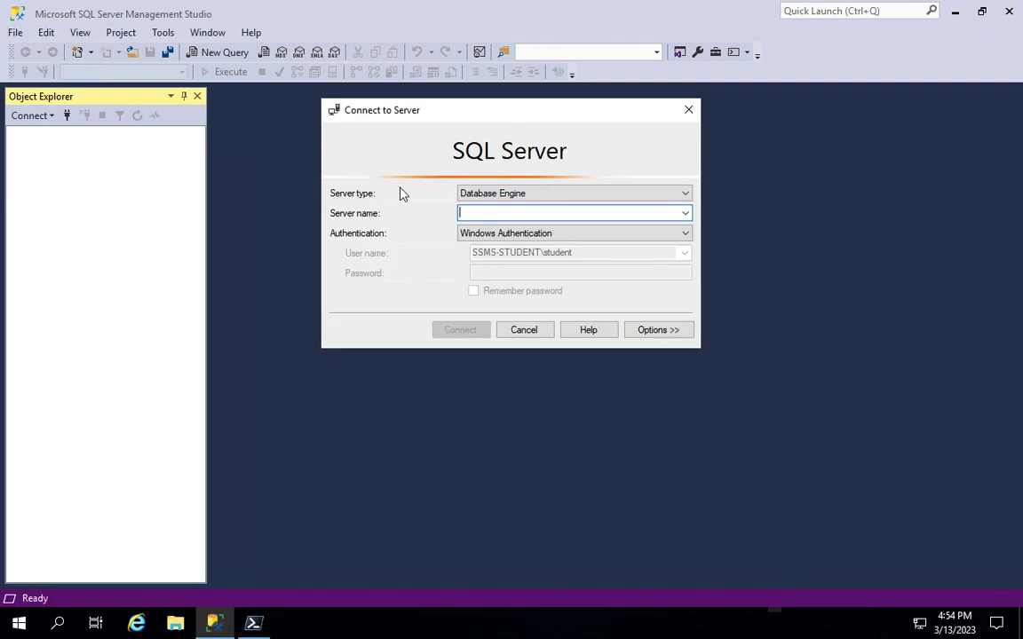
# Step: Copy 127.0.0.1 from the lab's Task 5 connection values and set it as the server name in the Connect to Server dialog
pyautogui.hotkey('ctrl', 'Left')
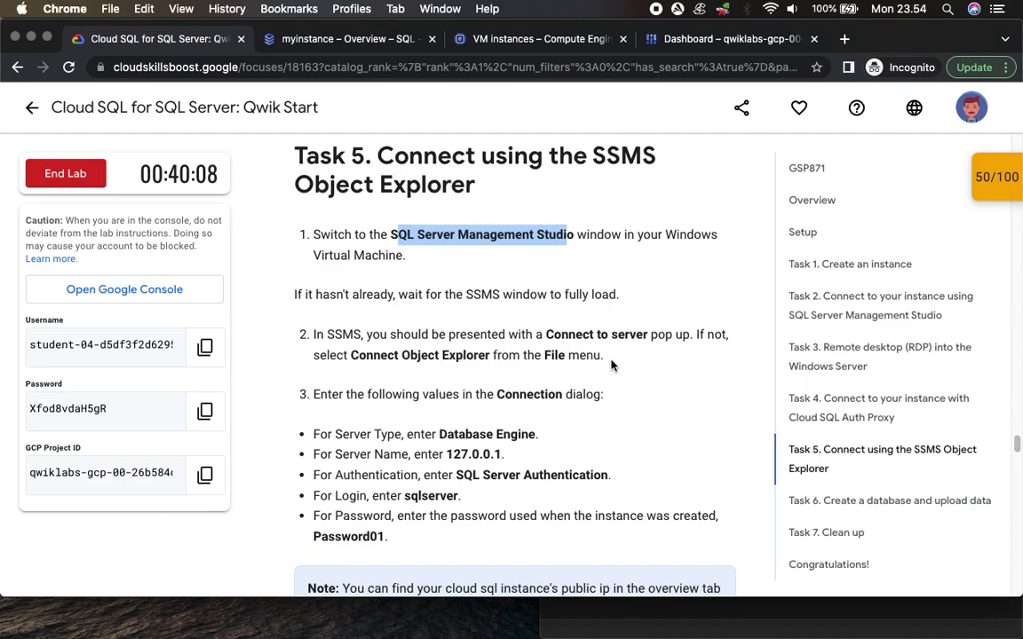
pyautogui.scroll(-5, 455, 407)
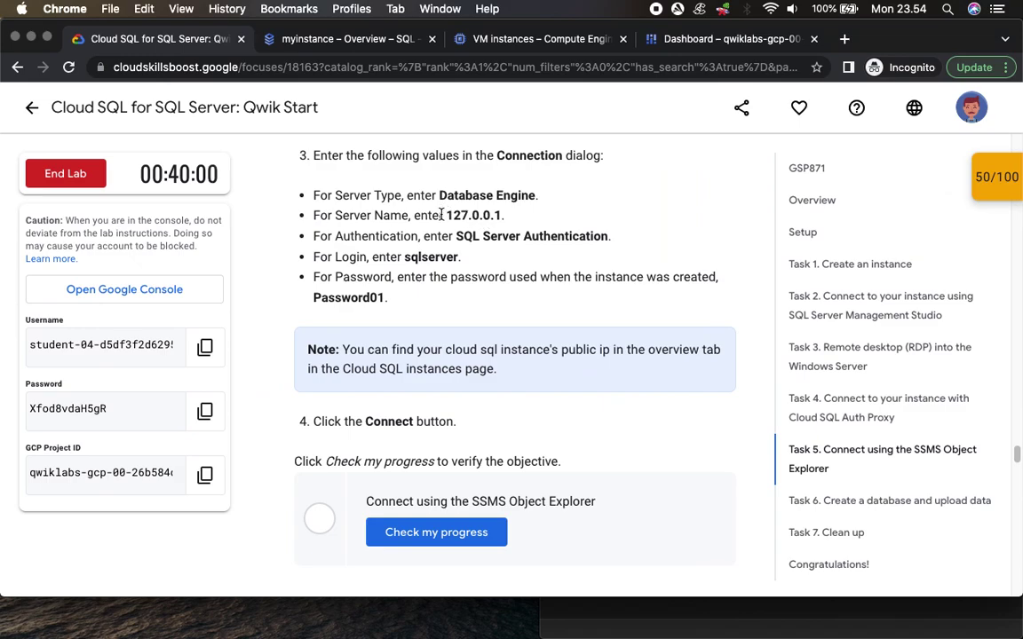
pyautogui.moveTo(445, 216); pyautogui.dragTo(500, 220)
pyautogui.press('super+c')
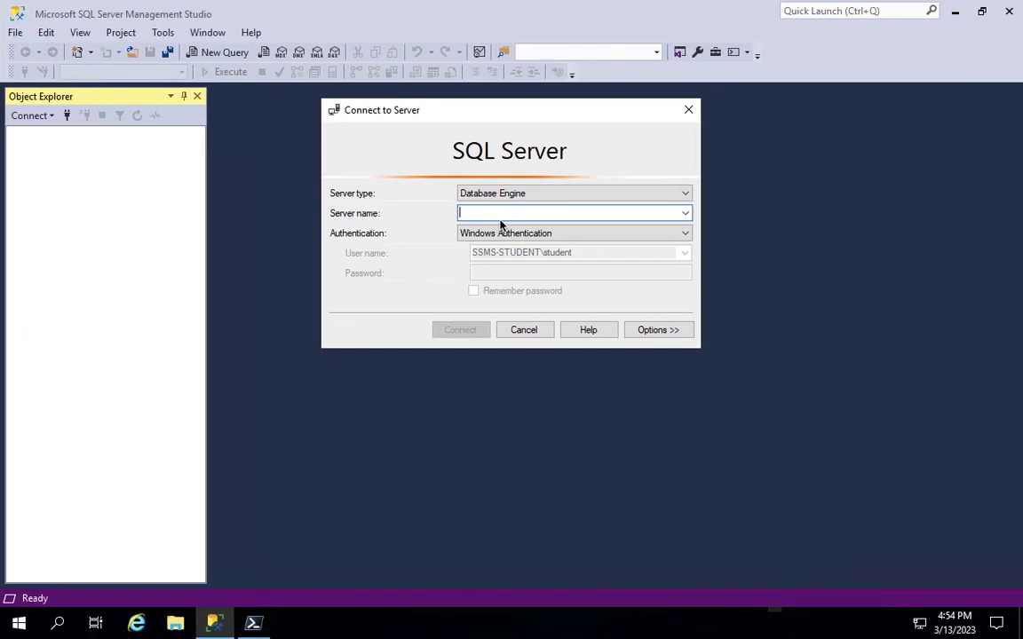
pyautogui.hotkey('ctrl', 'v')
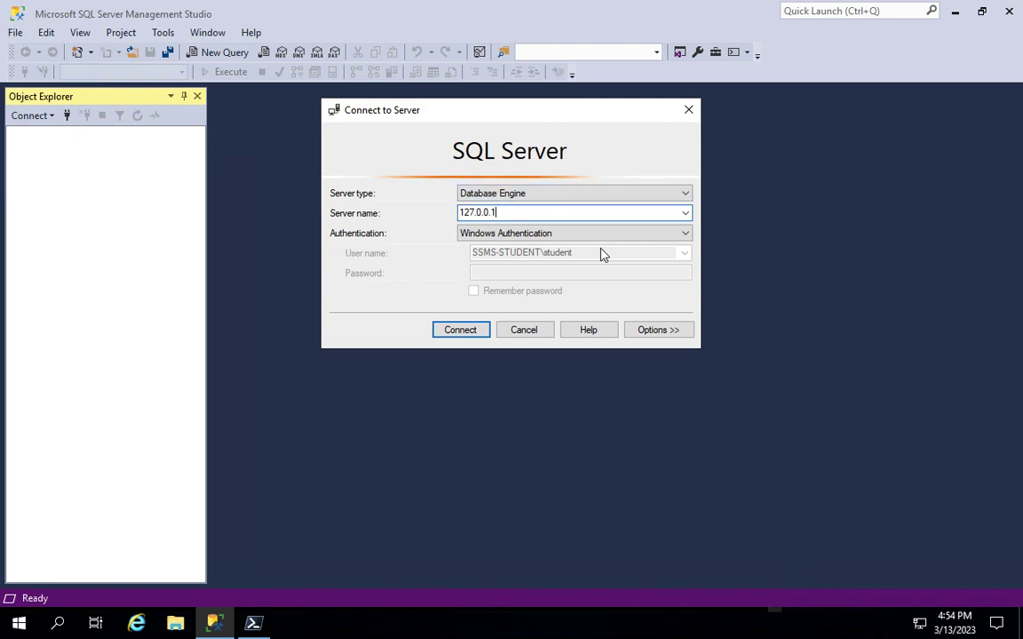
# Step: Check the lab's connection values and set the Connect to Server authentication to SQL Server Authentication
pyautogui.hotkey('ctrl', 'Left')
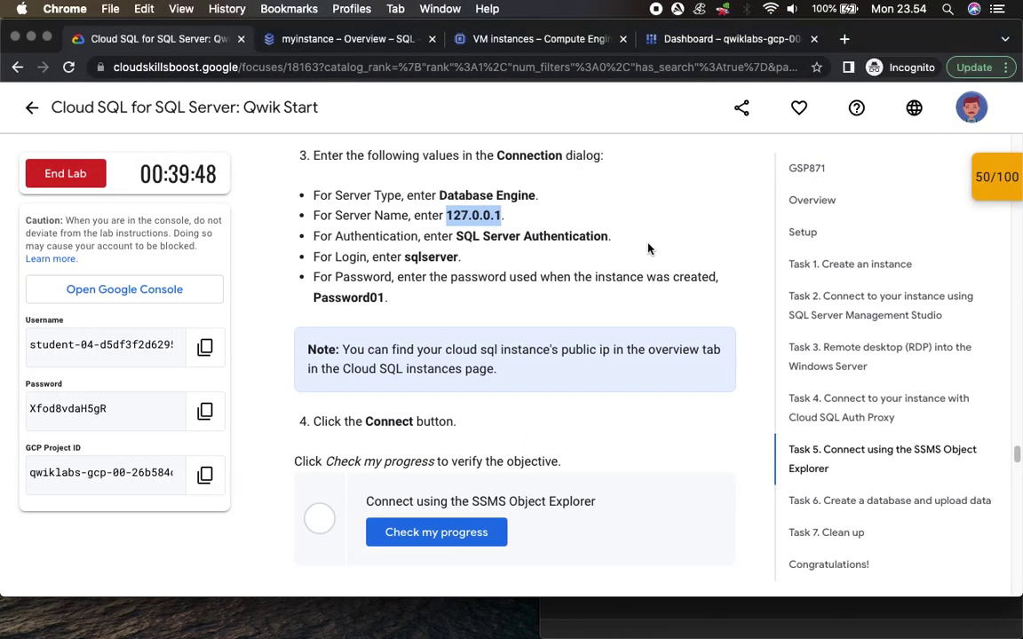
pyautogui.hotkey('ctrl', 'Right')
pyautogui.click(636, 237)
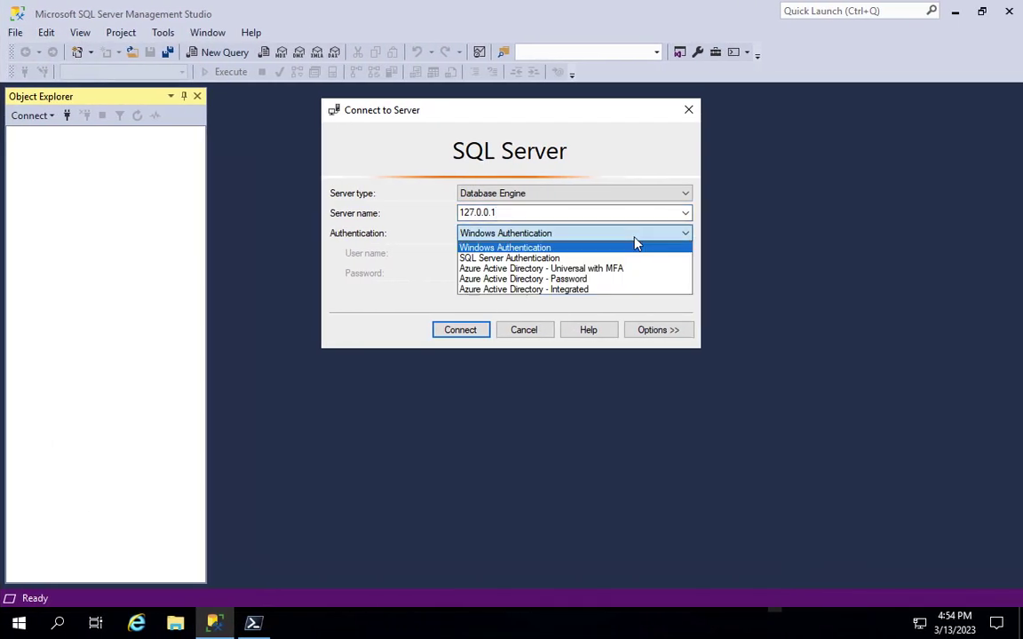
pyautogui.click(553, 259)
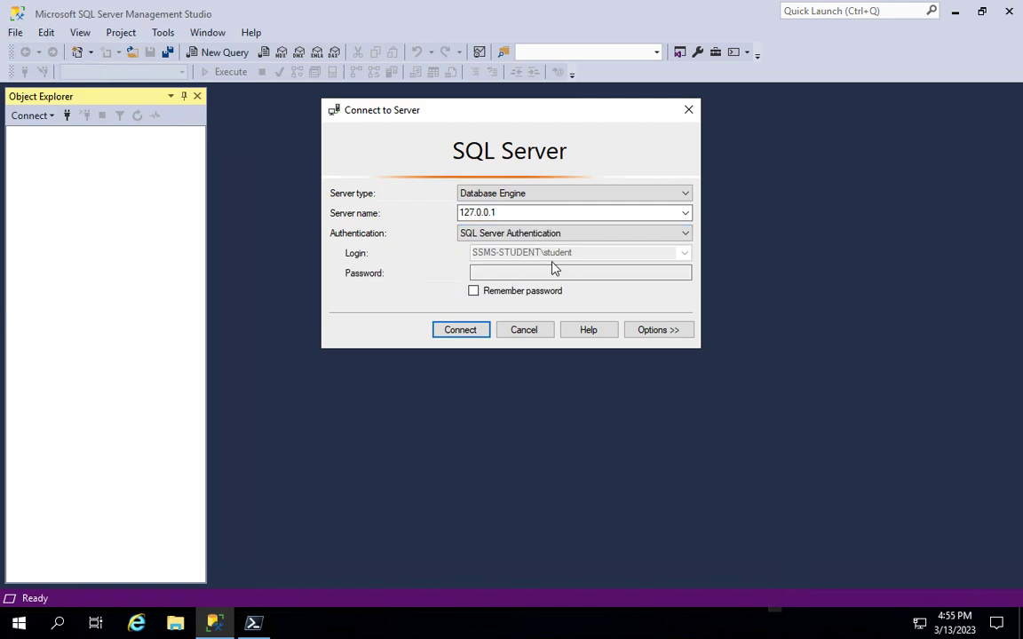
# Step: Copy the login sqlserver from the lab's Task 5 values and enter it as the login in the Connect to Server dialog
pyautogui.hotkey('ctrl', 'Left')
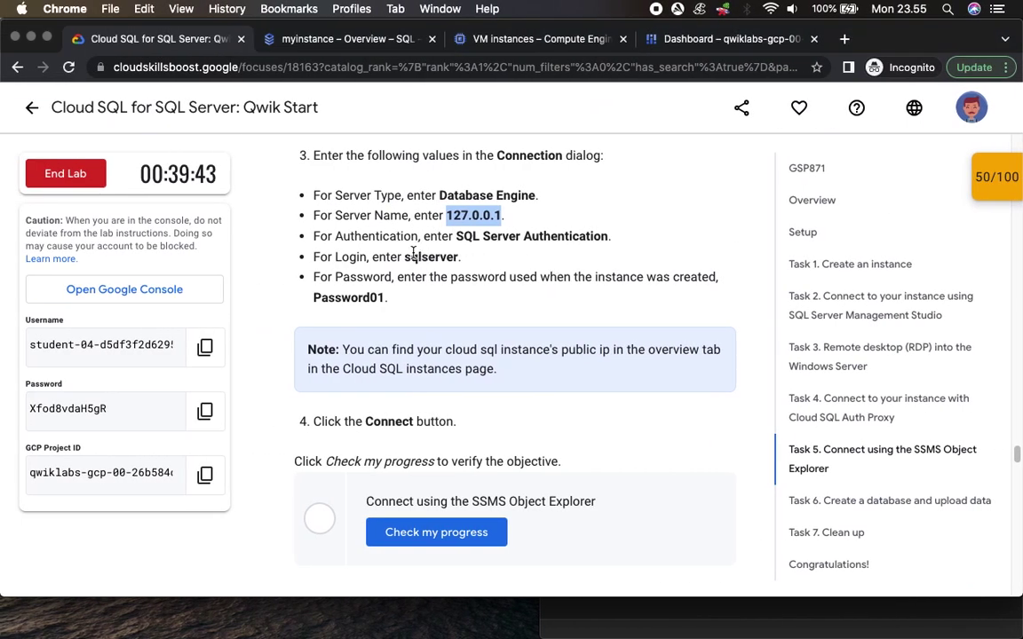
pyautogui.doubleClick(413, 256)
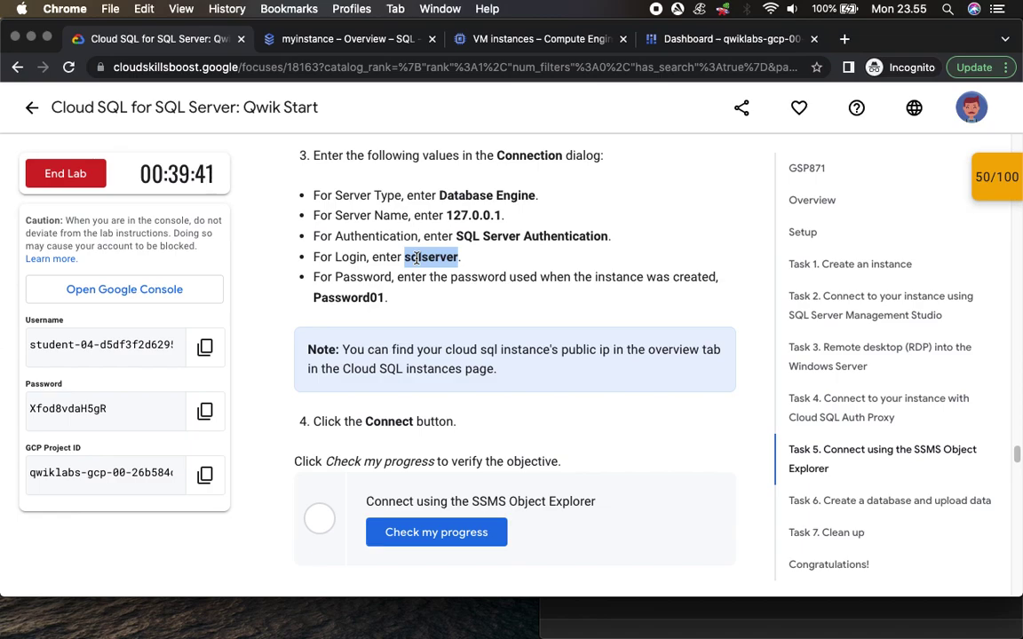
pyautogui.hotkey('ctrl', 'Right')
pyautogui.click(520, 252)
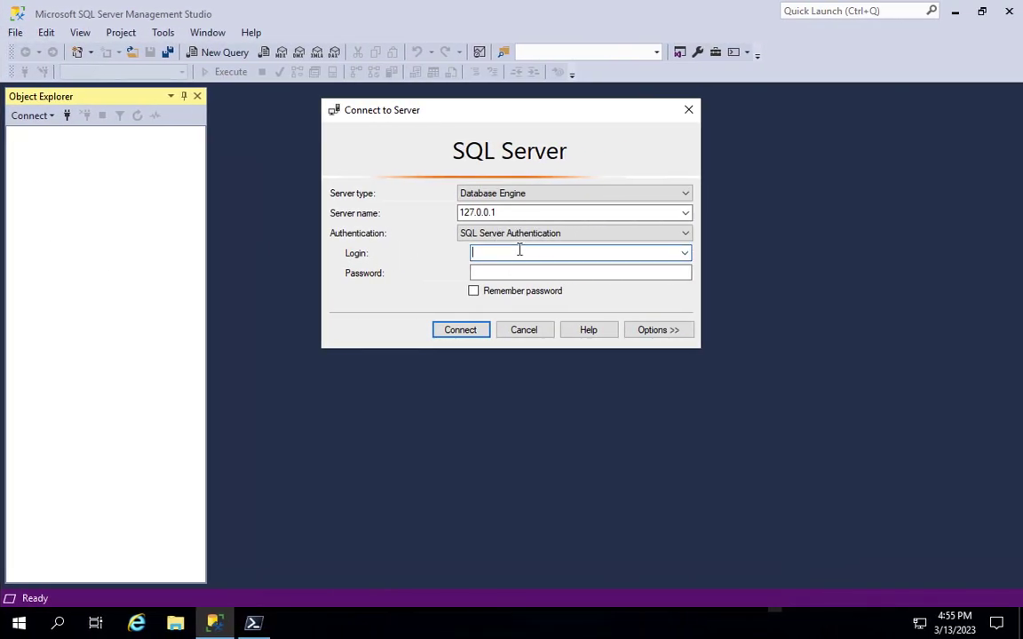
pyautogui.hotkey('ctrl', 'v')
# Step: Copy the instance password from the lab page and enter it in the password field of the Connect to Server dialog
pyautogui.hotkey('ctrl', 'Left')
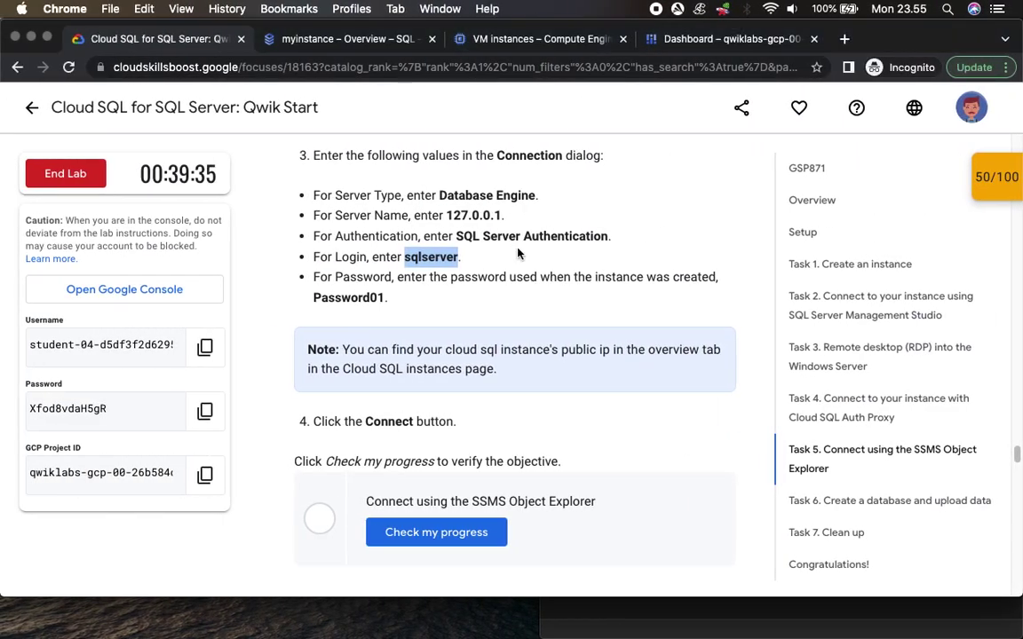
pyautogui.doubleClick(344, 298)
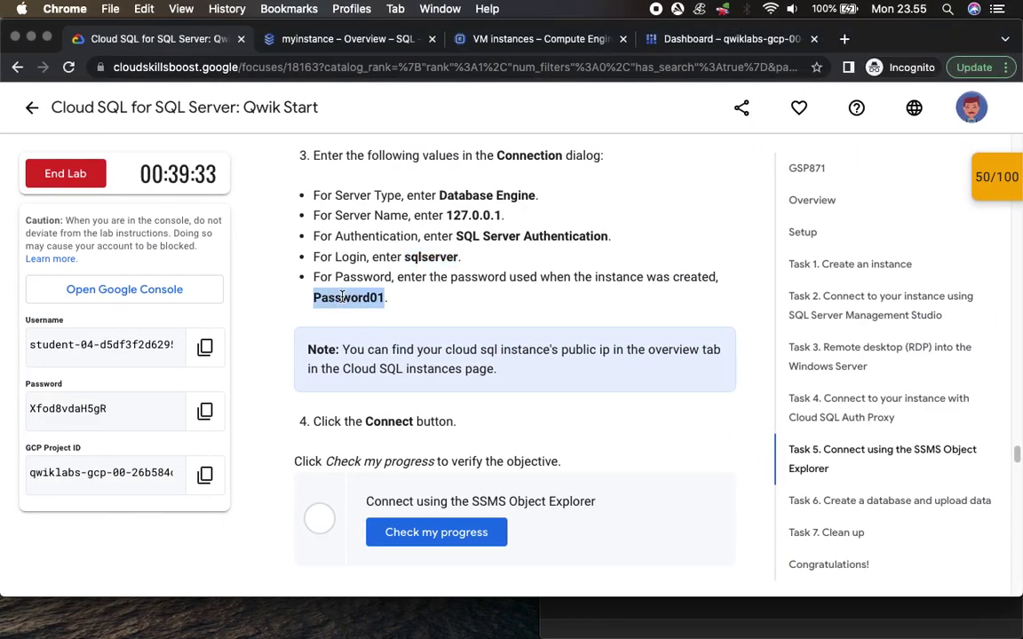
pyautogui.hotkey('ctrl', 'Right')
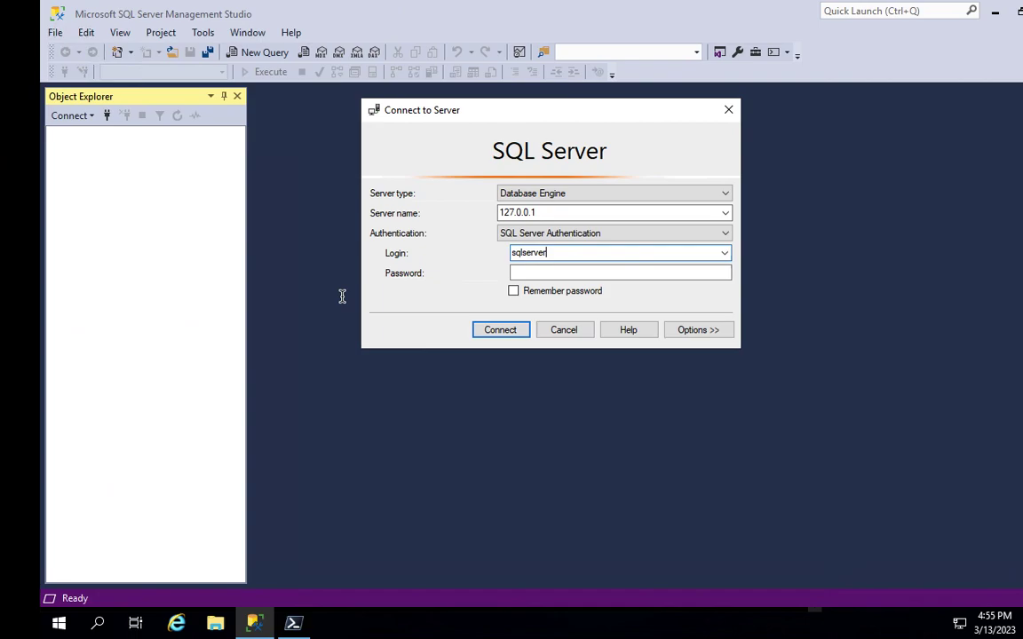
pyautogui.hotkey('ctrl', 'Left')
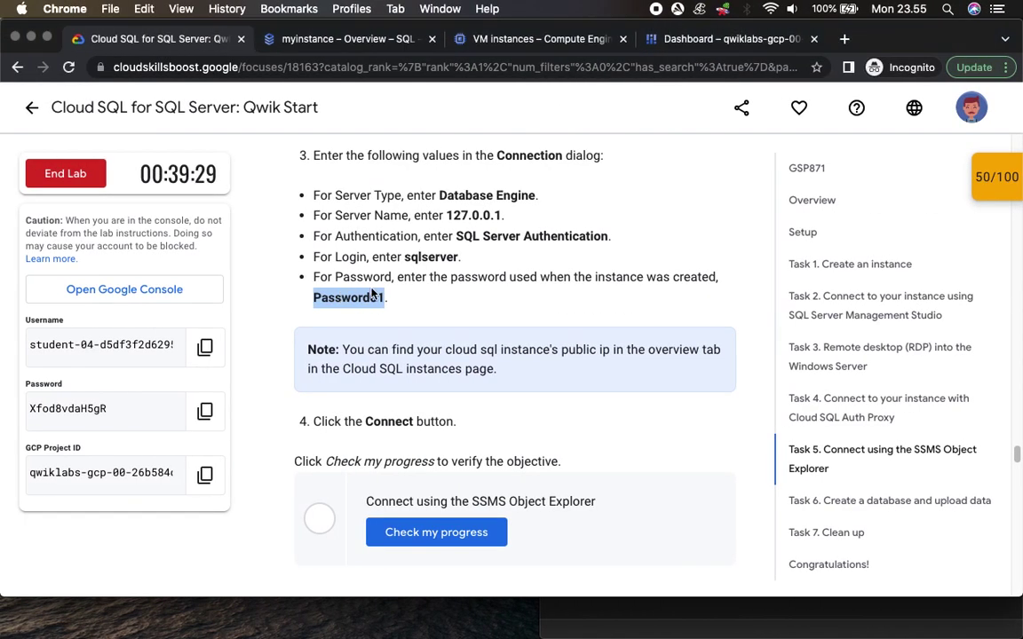
pyautogui.hotkey('ctrl', 'Right')
pyautogui.click(545, 271)
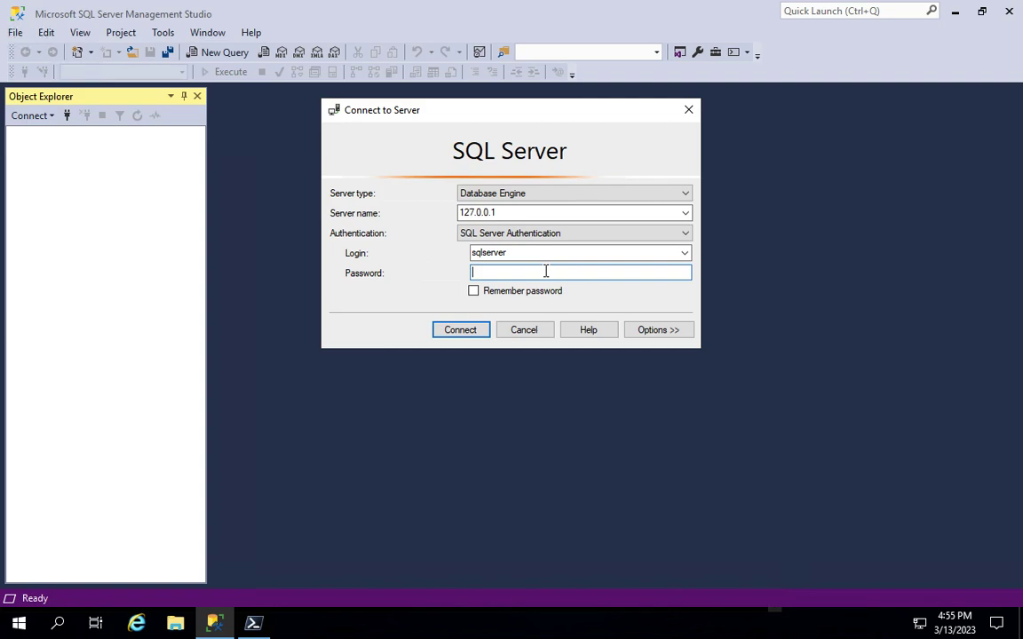
pyautogui.hotkey('ctrl', 'v')
# Step: Check the lab's final Task 5 instruction and connect to the server with the entered credentials
pyautogui.hotkey('ctrl', 'Left')
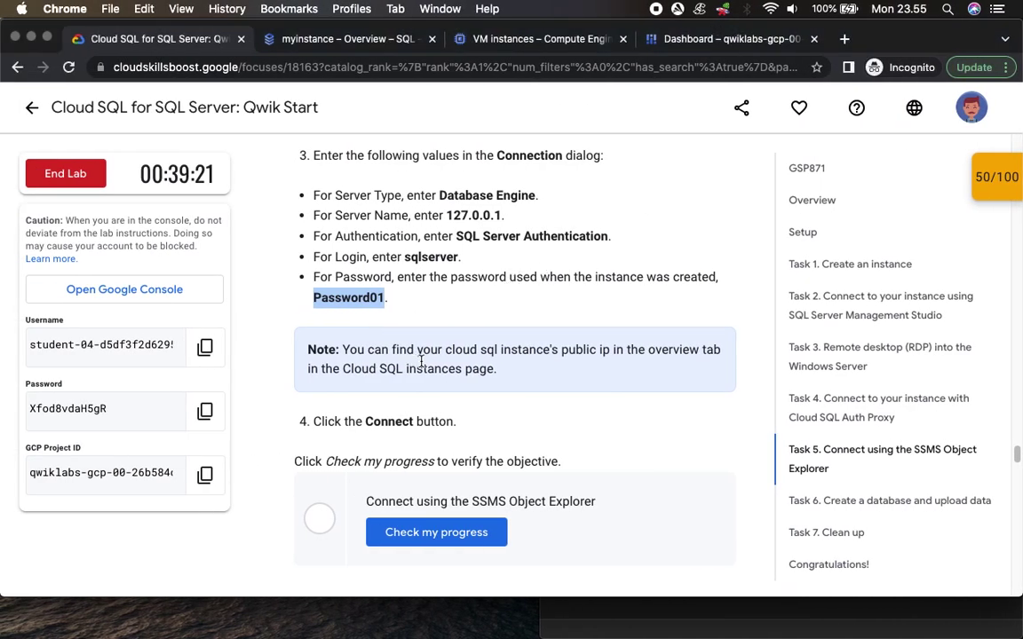
pyautogui.moveTo(365, 421); pyautogui.dragTo(521, 427)
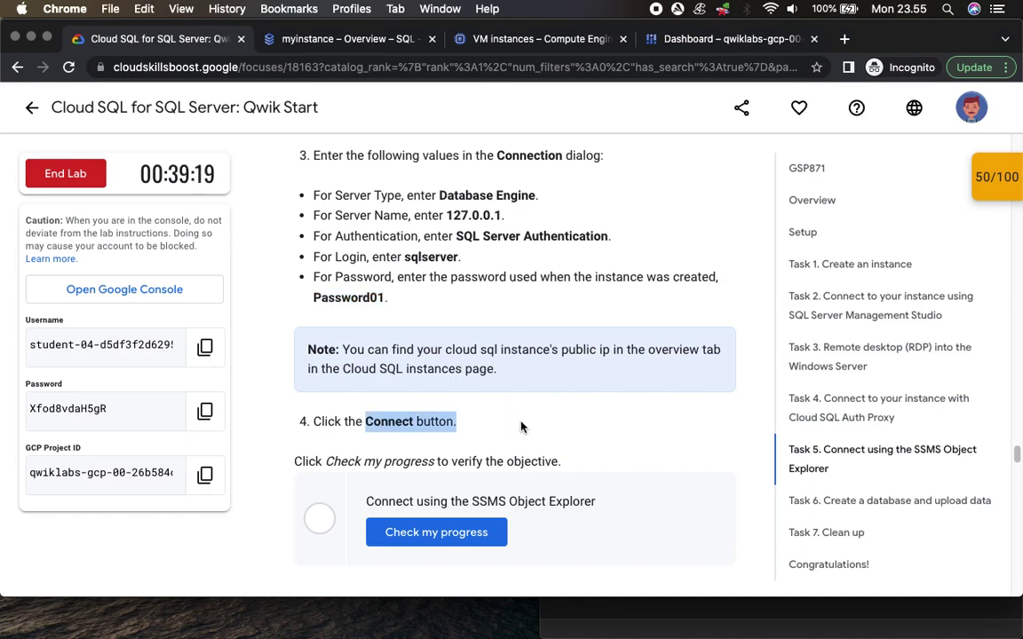
pyautogui.hotkey('ctrl', 'Right')
pyautogui.click(459, 332)
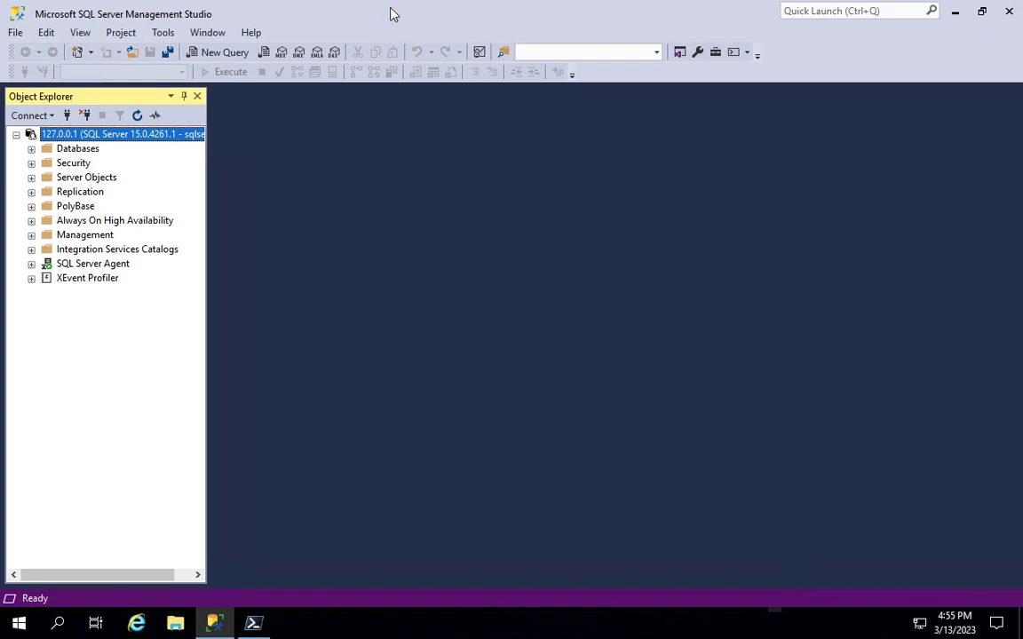
# Step: Verify the lab's Connect using the SSMS Object Explorer objective on the lab page and in the checkpoints list
pyautogui.moveTo(425, 6)
pyautogui.hotkey('ctrl', 'Left')
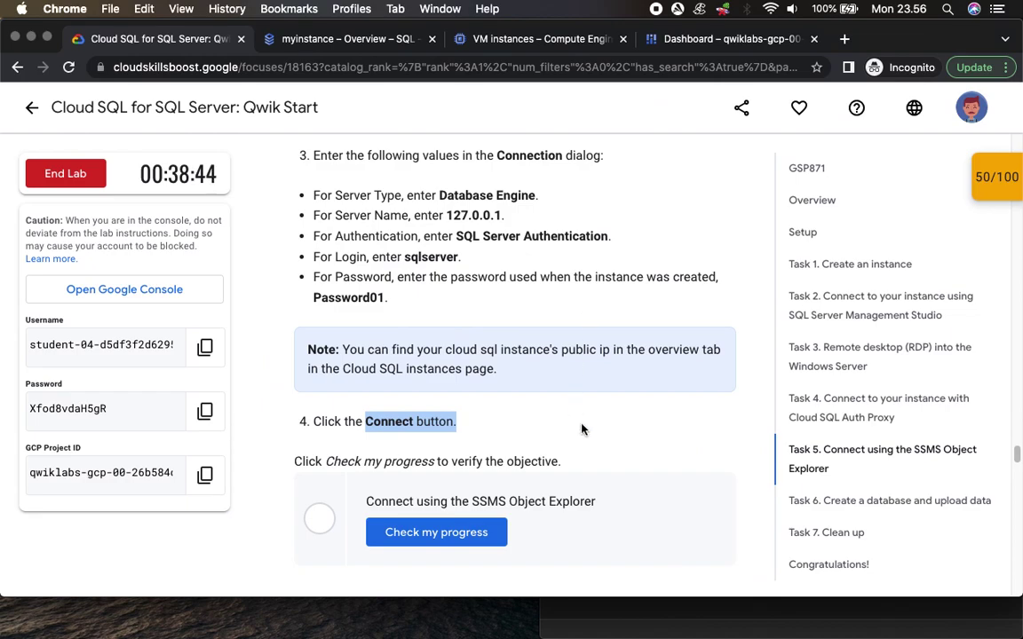
pyautogui.click(462, 533)
pyautogui.scroll(-4, 683, 497)
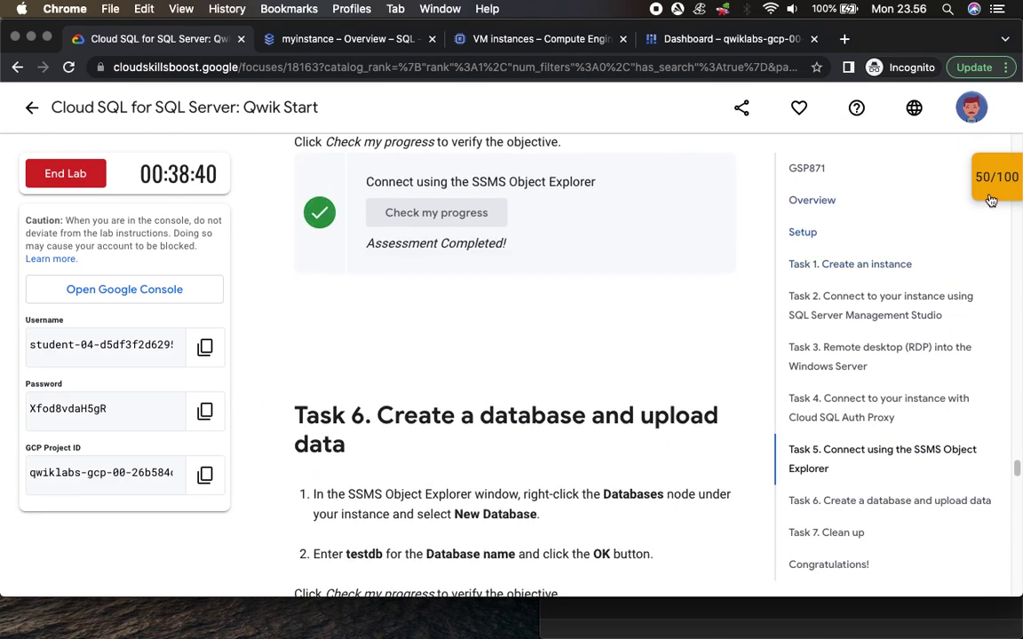
pyautogui.moveTo(998, 185)
pyautogui.click(875, 292)
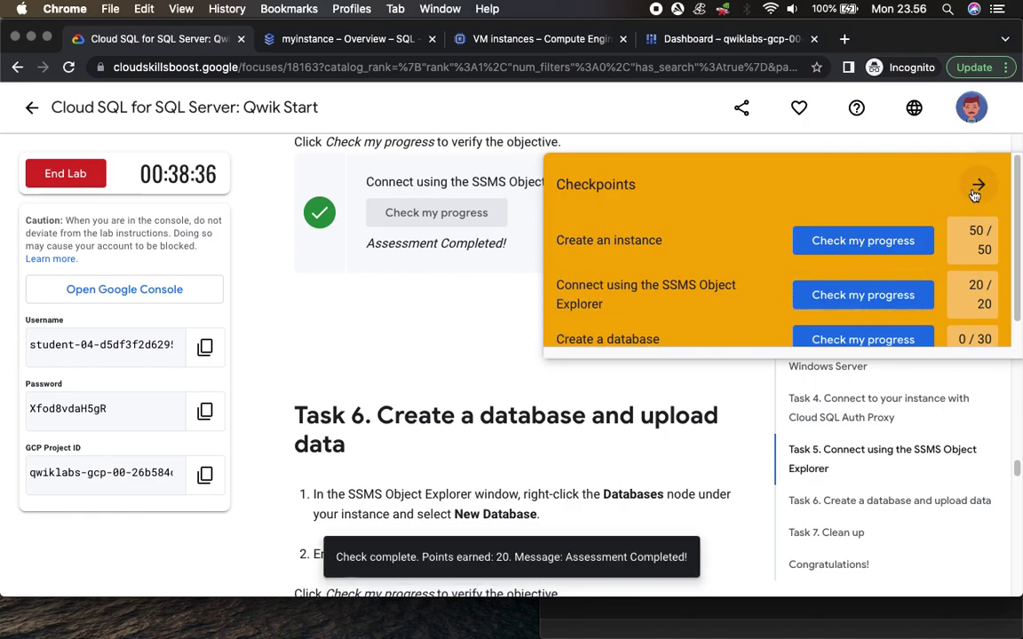
# Step: Read the first Task 6 instructions and open the New Database dialog from the Databases node in SQL Server Management Studio
pyautogui.scroll(-5, 573, 348)
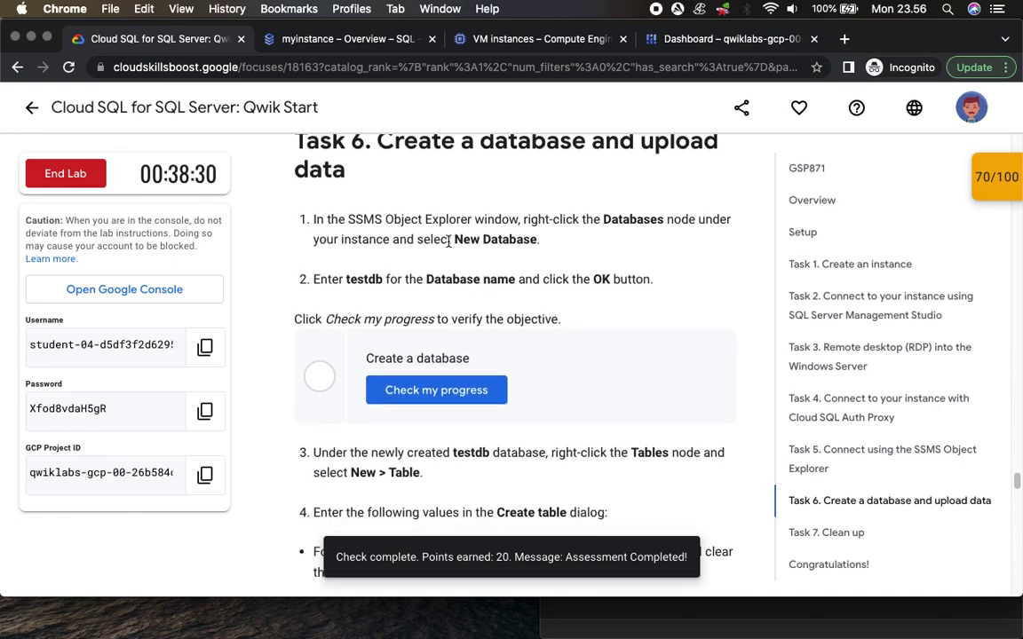
pyautogui.hotkey('ctrl', 'Right')
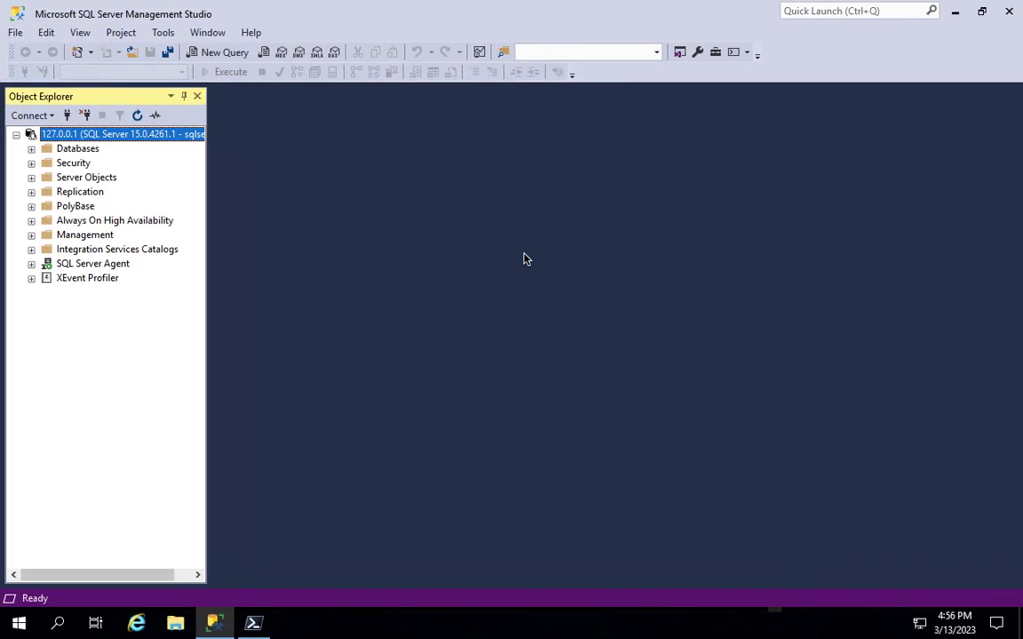
pyautogui.click(78, 148)
pyautogui.click(31, 149)
pyautogui.click(63, 150)
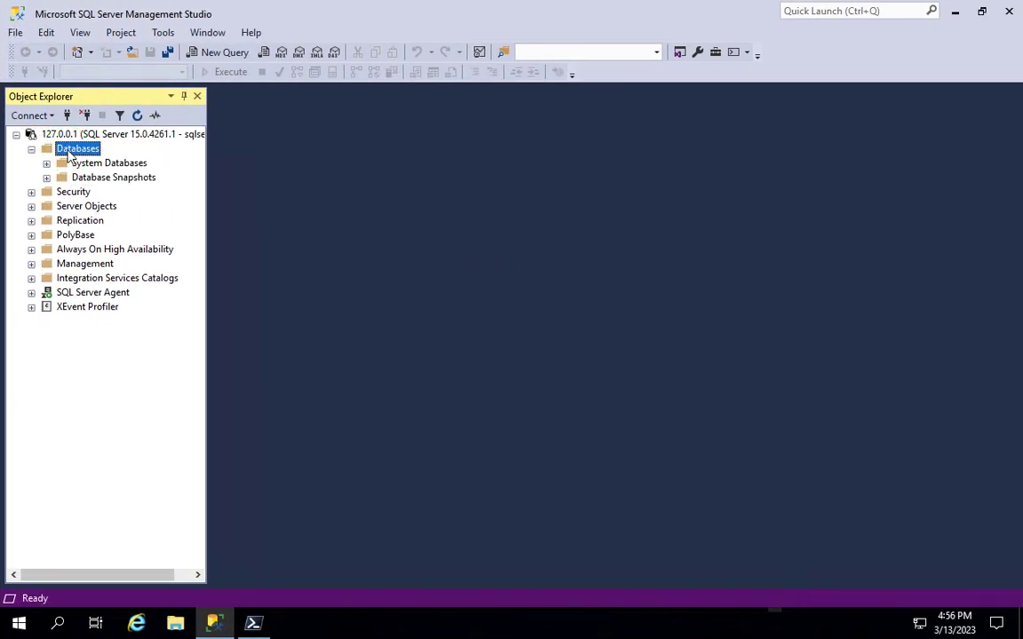
pyautogui.rightClick(65, 150)
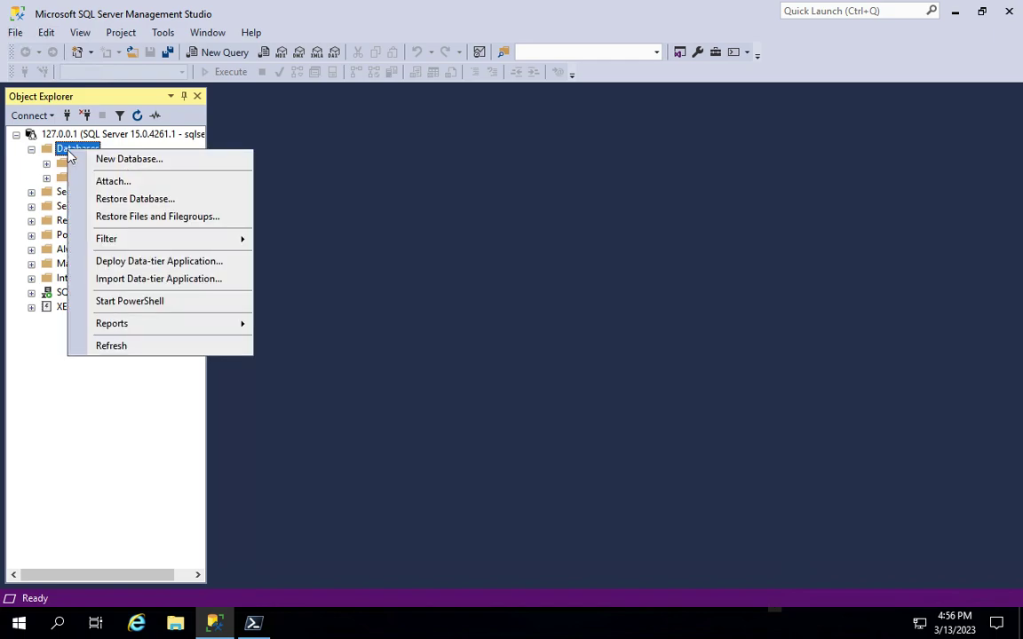
pyautogui.click(129, 159)
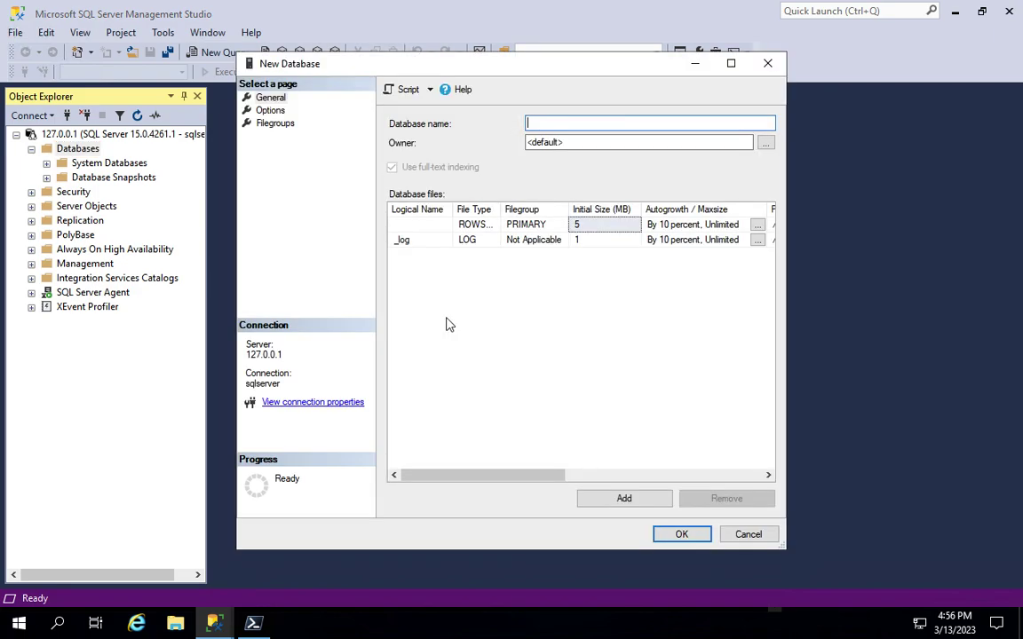
# Step: Copy the name testdb from the lab page, set it as the database name, and create the database
pyautogui.hotkey('ctrl', 'Left')
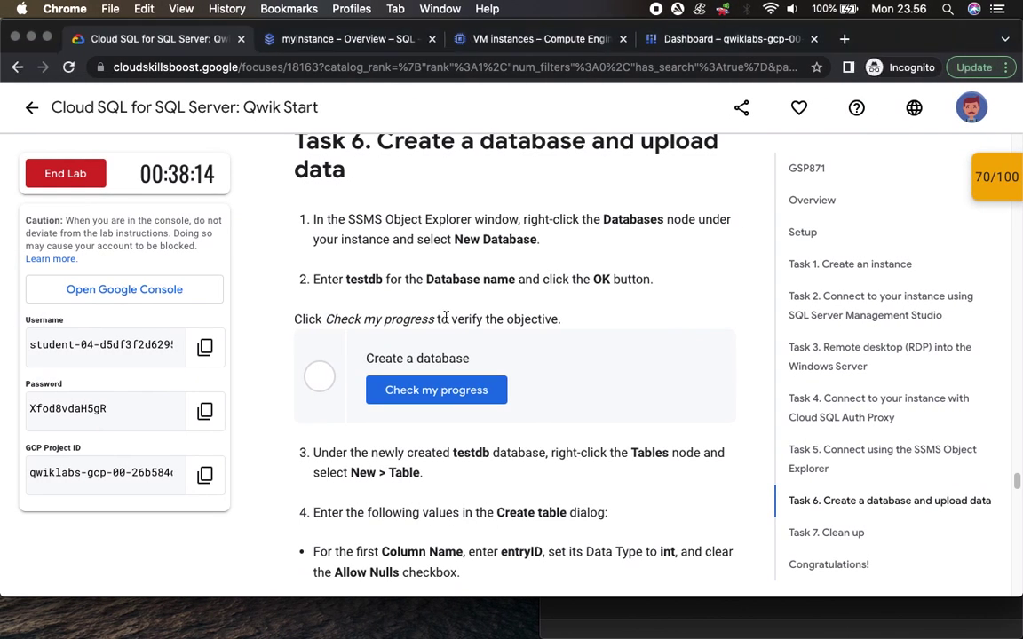
pyautogui.doubleClick(356, 280)
pyautogui.hotkey('ctrl', 'c')
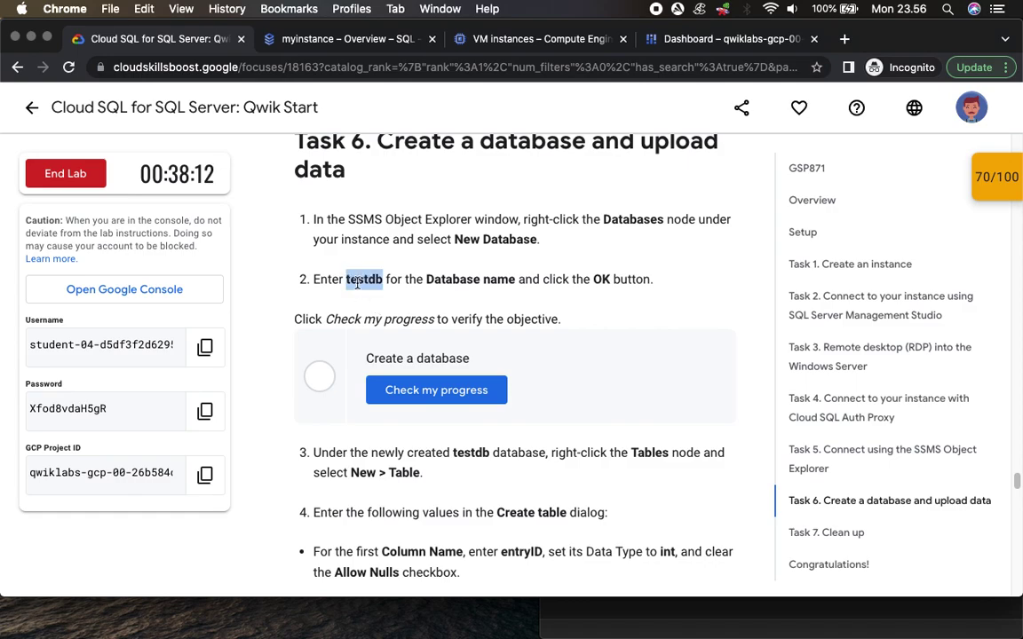
pyautogui.hotkey('ctrl', 'Right')
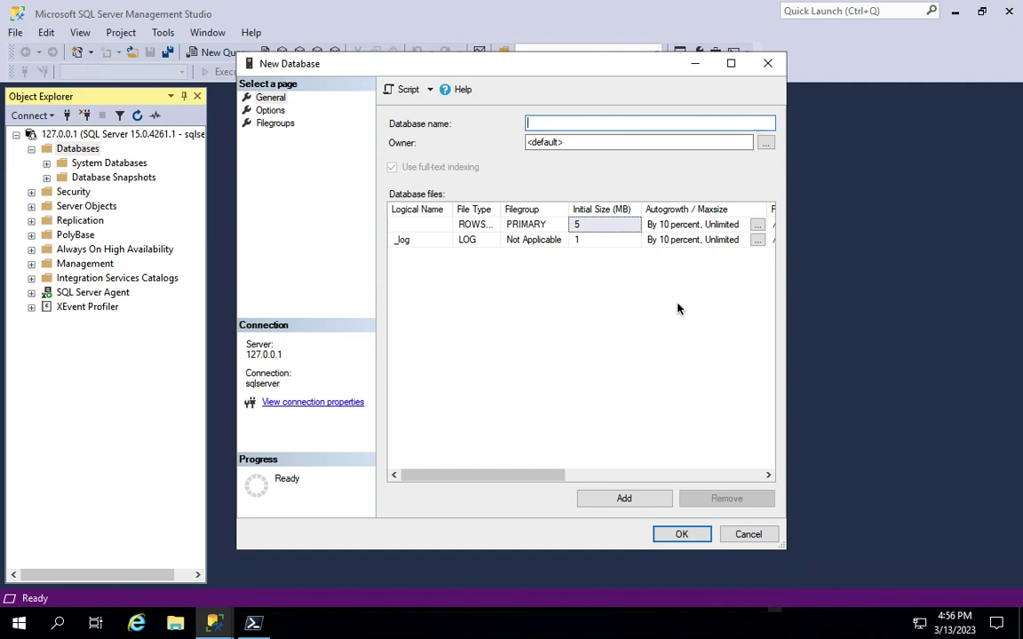
pyautogui.hotkey('ctrl', 'v')
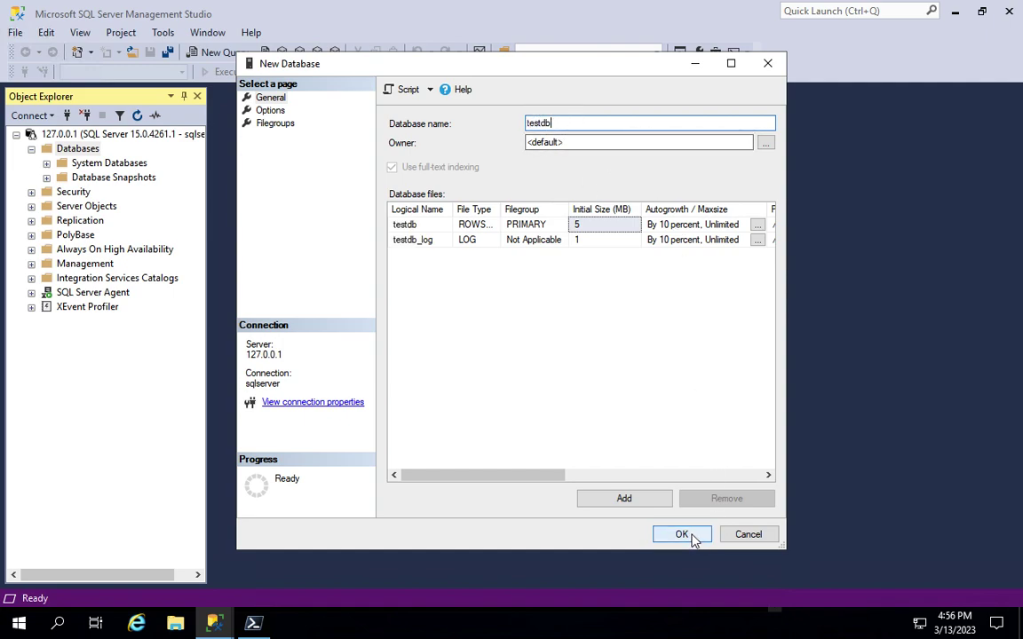
pyautogui.hotkey('ctrl', 'Left')
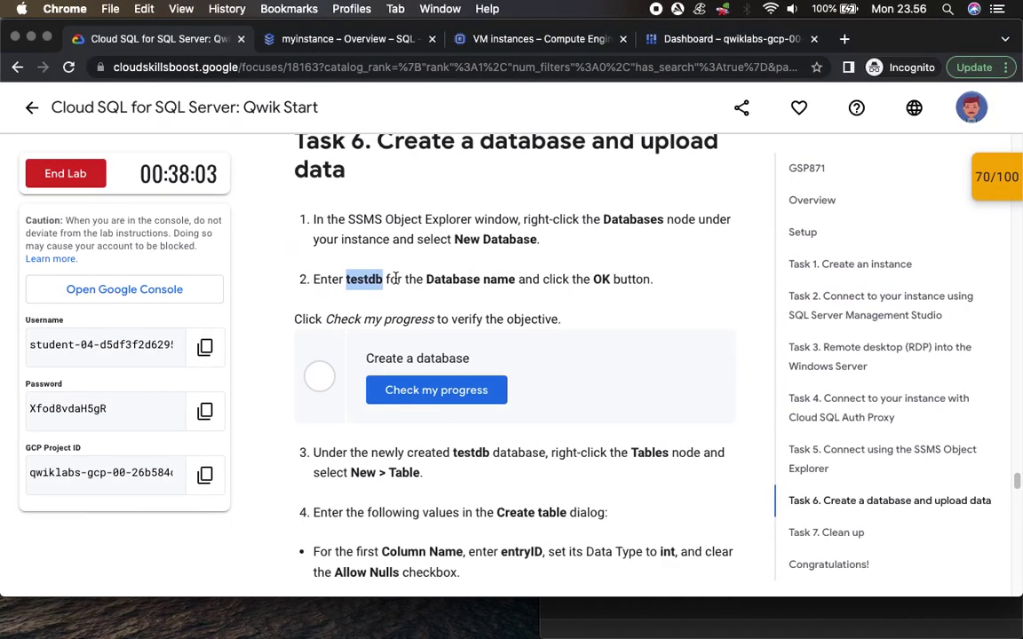
pyautogui.hotkey('ctrl', 'Right')
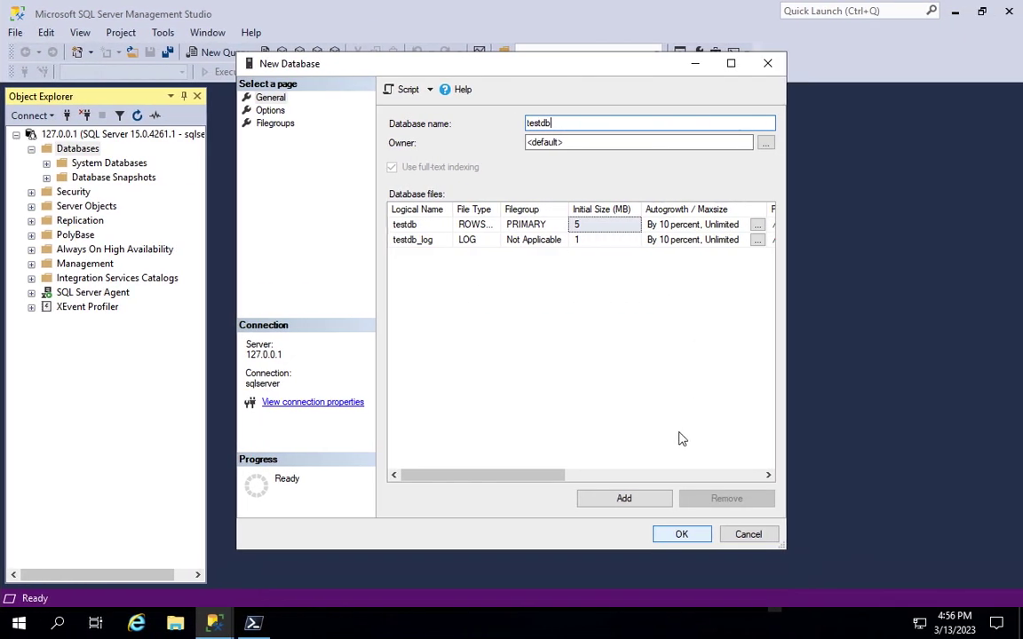
pyautogui.click(683, 535)
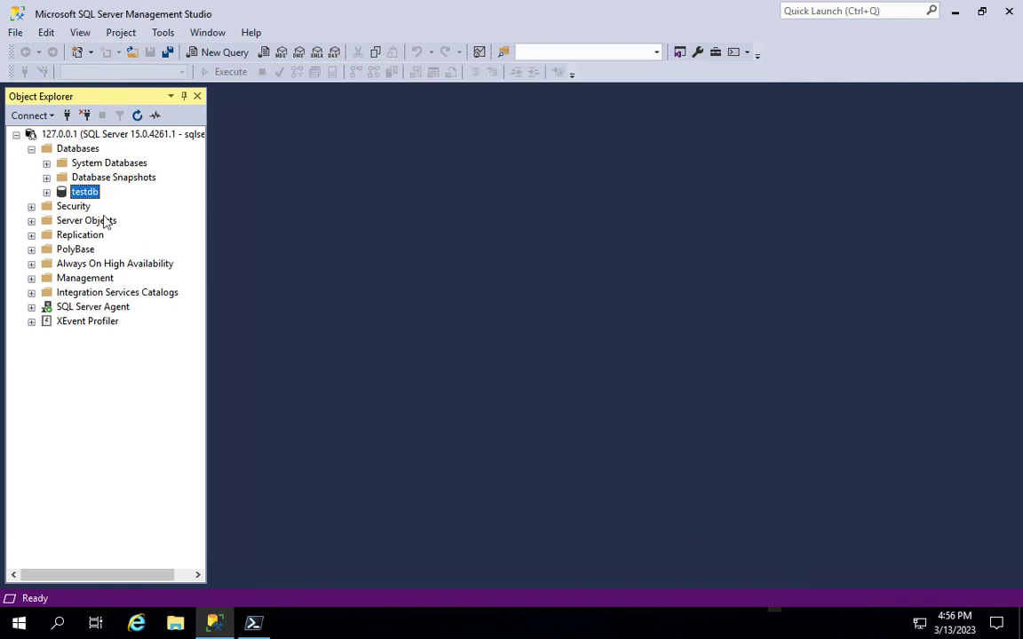
# Step: Verify the lab's Create a database objective on the lab page and in the checkpoints list, then close the list
pyautogui.hotkey('ctrl', 'Left')
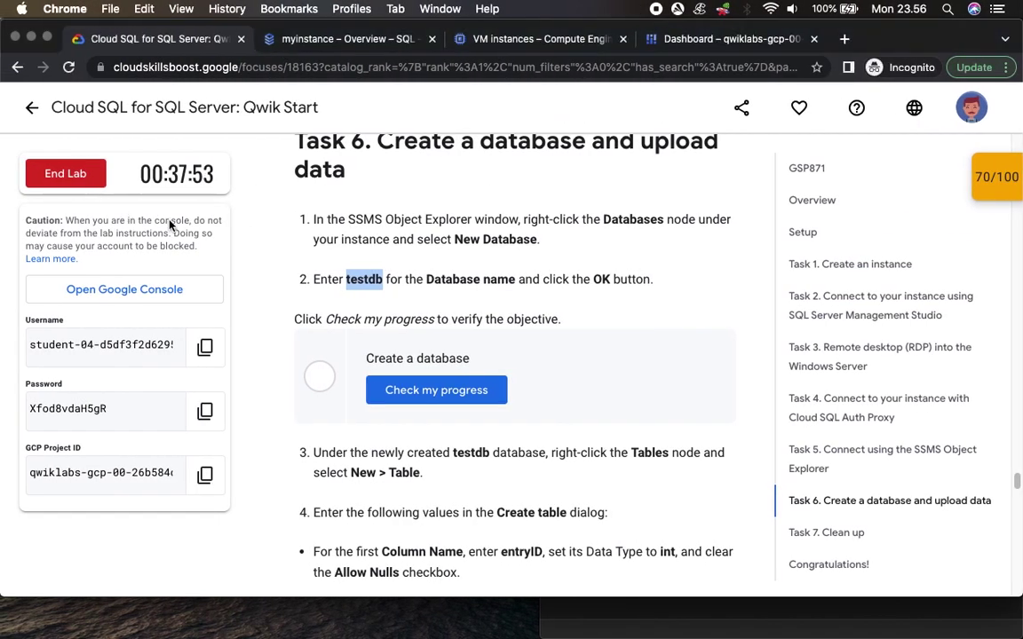
pyautogui.click(449, 400)
pyautogui.scroll(-5, 540, 422)
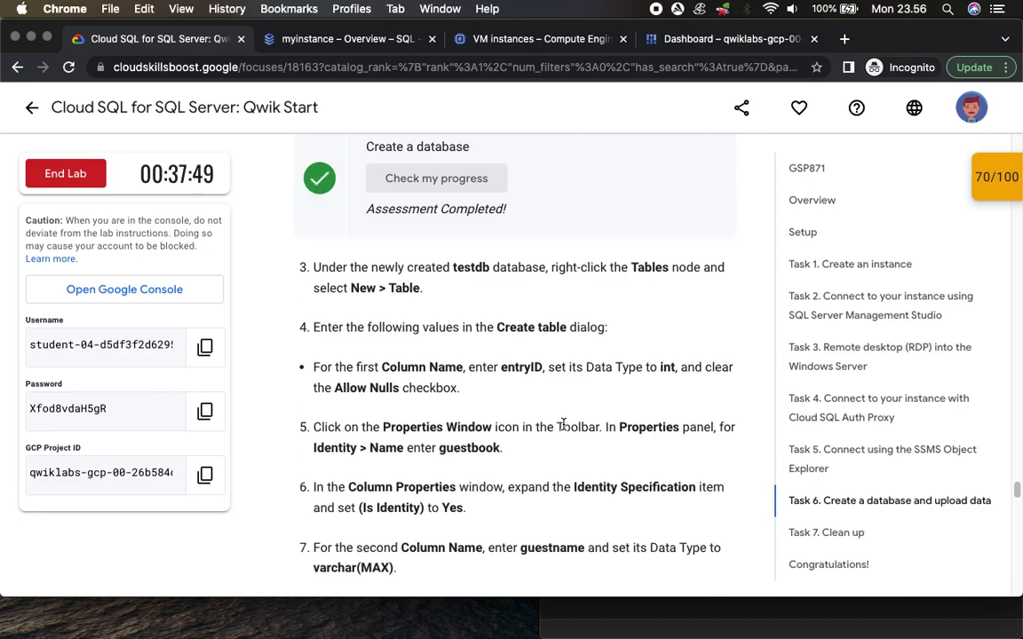
pyautogui.click(888, 167)
pyautogui.click(872, 315)
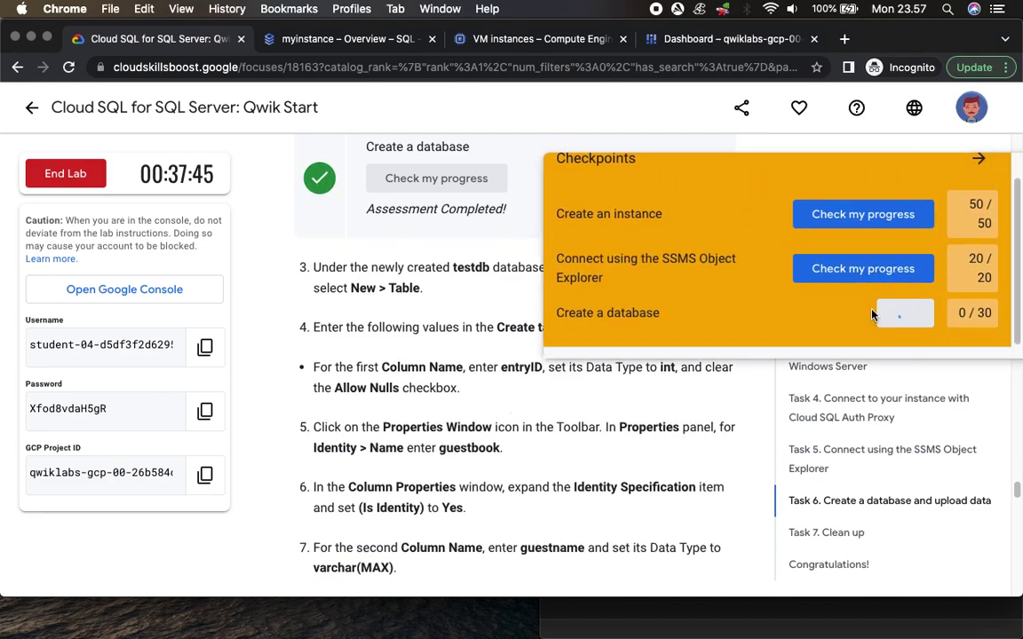
pyautogui.click(978, 160)
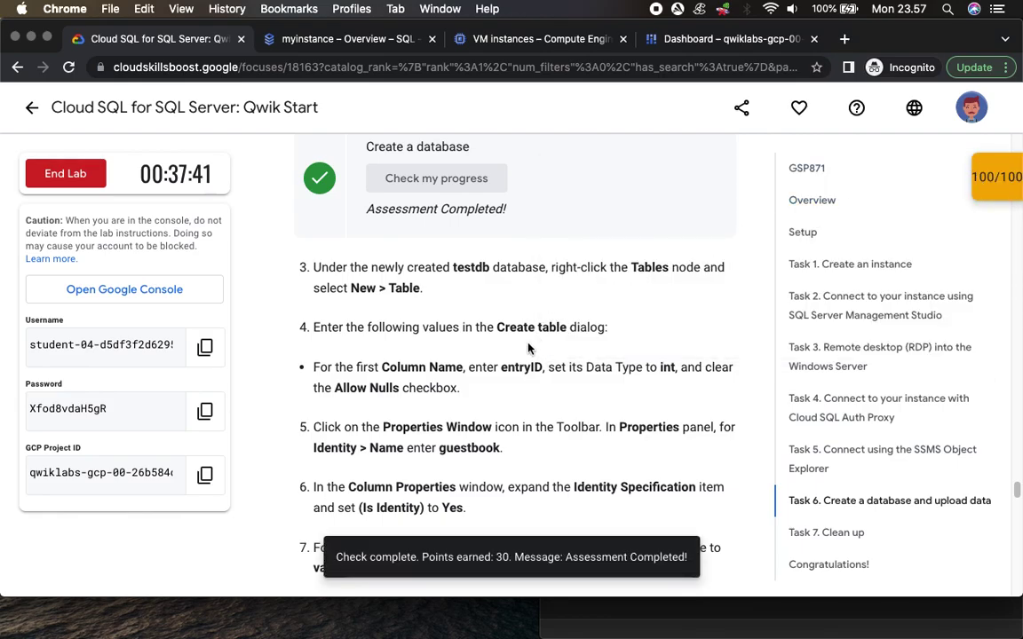
# Step: Read the lab's table creation instructions and start a new table under the testdb database's Tables node in SQL Server Management Studio
pyautogui.scroll(-2, 528, 348)
pyautogui.scroll(-1, 528, 348)
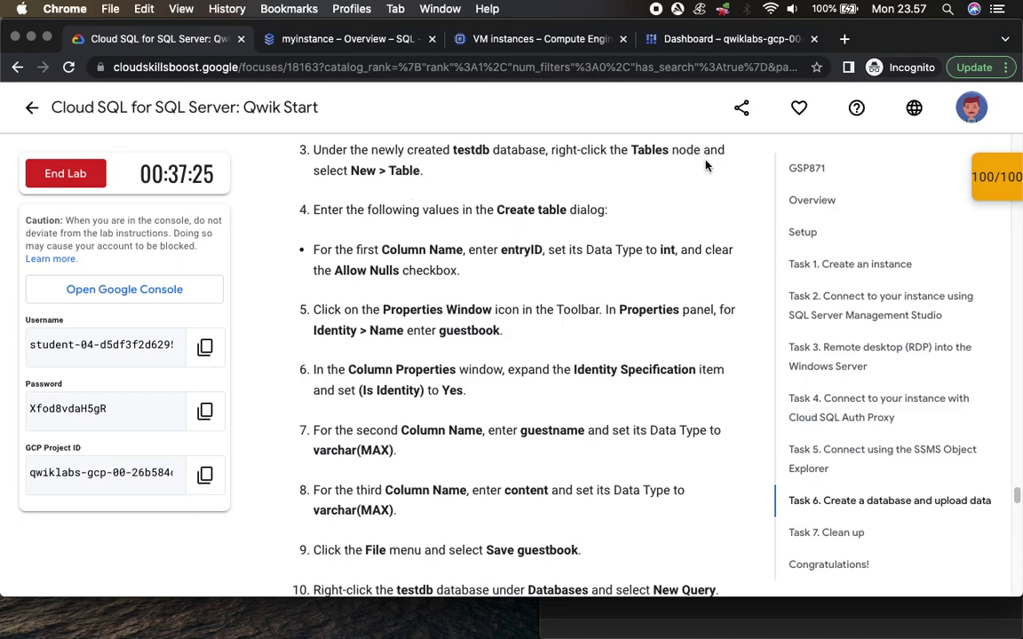
pyautogui.moveTo(359, 171); pyautogui.dragTo(472, 171)
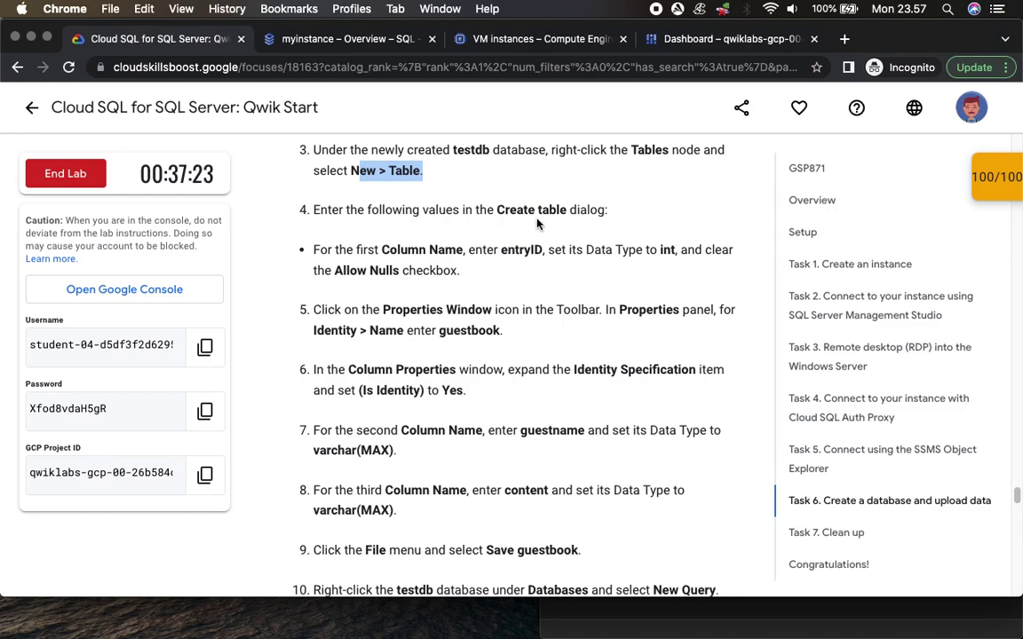
pyautogui.hotkey('ctrl', 'Right')
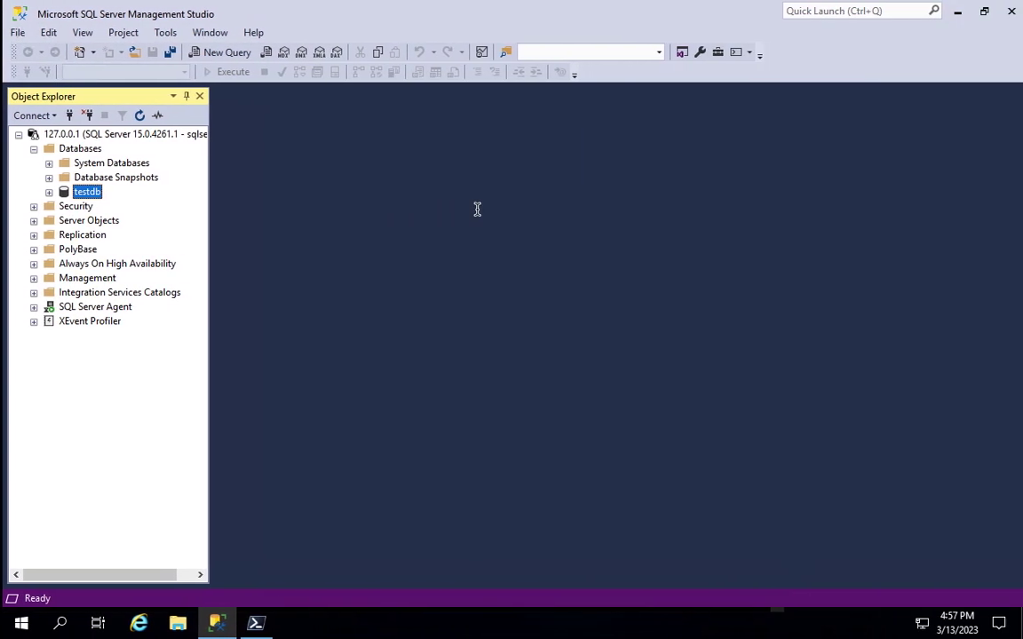
pyautogui.rightClick(89, 195)
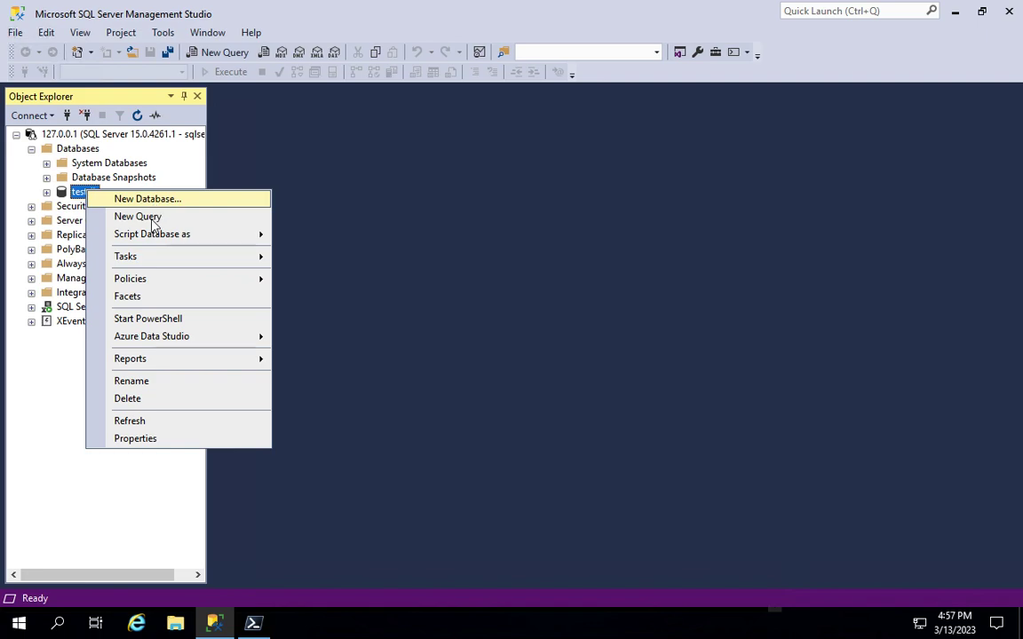
pyautogui.click(46, 193)
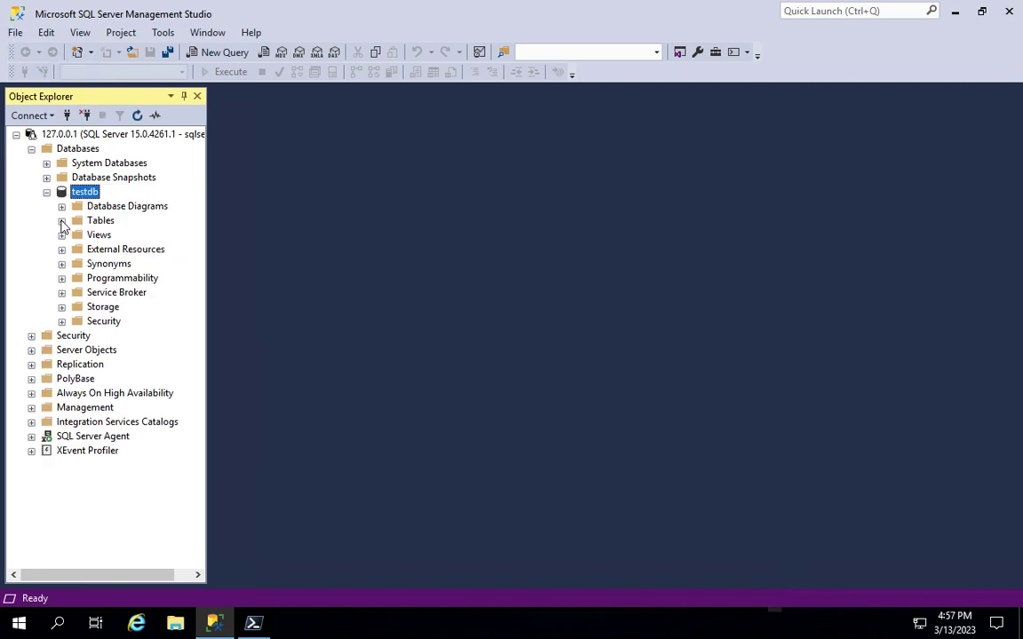
pyautogui.click(62, 222)
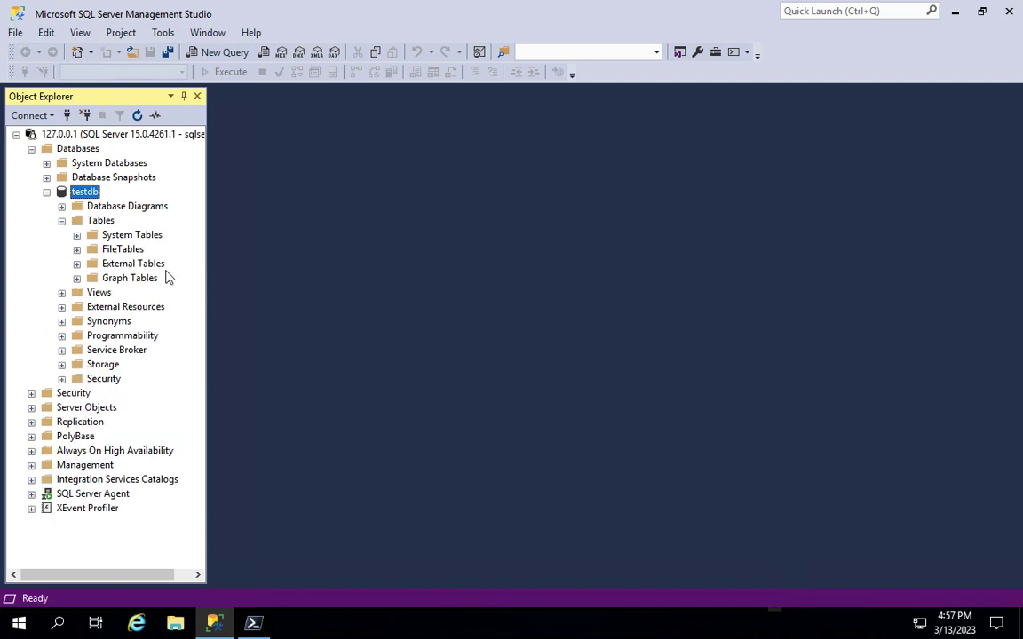
pyautogui.rightClick(102, 223)
pyautogui.moveTo(151, 233)
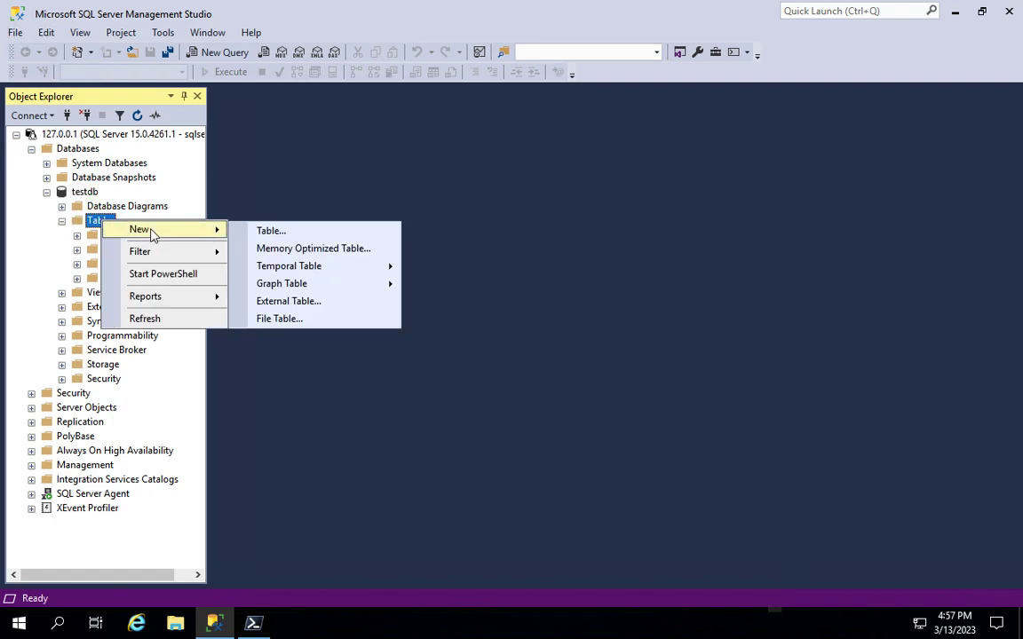
pyautogui.click(271, 231)
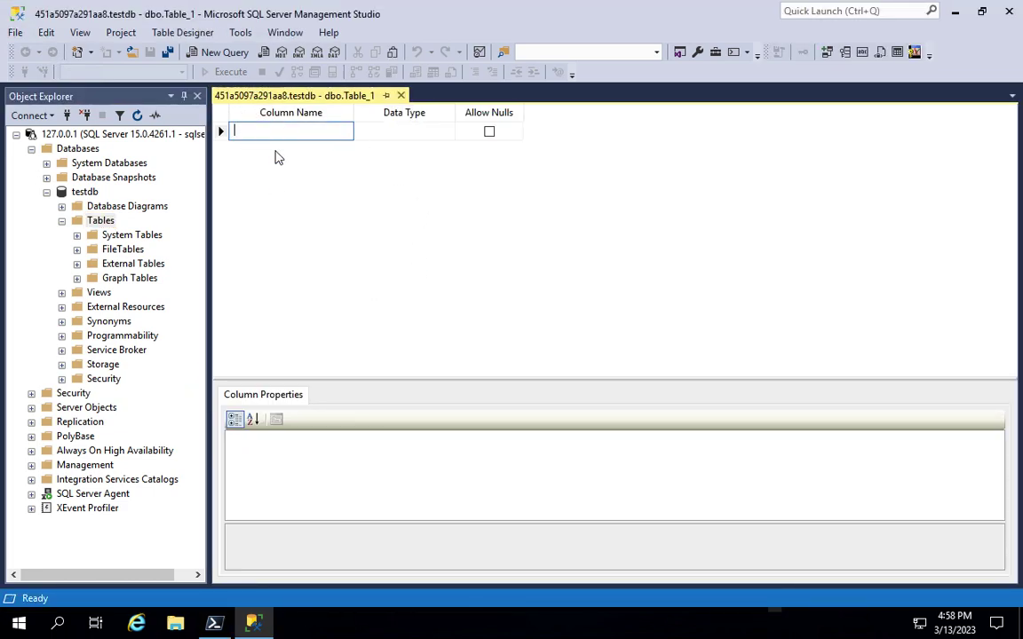
# Step: Copy entryID from the lab page and enter it as the first column name of the new table
pyautogui.hotkey('ctrl', 'Left')
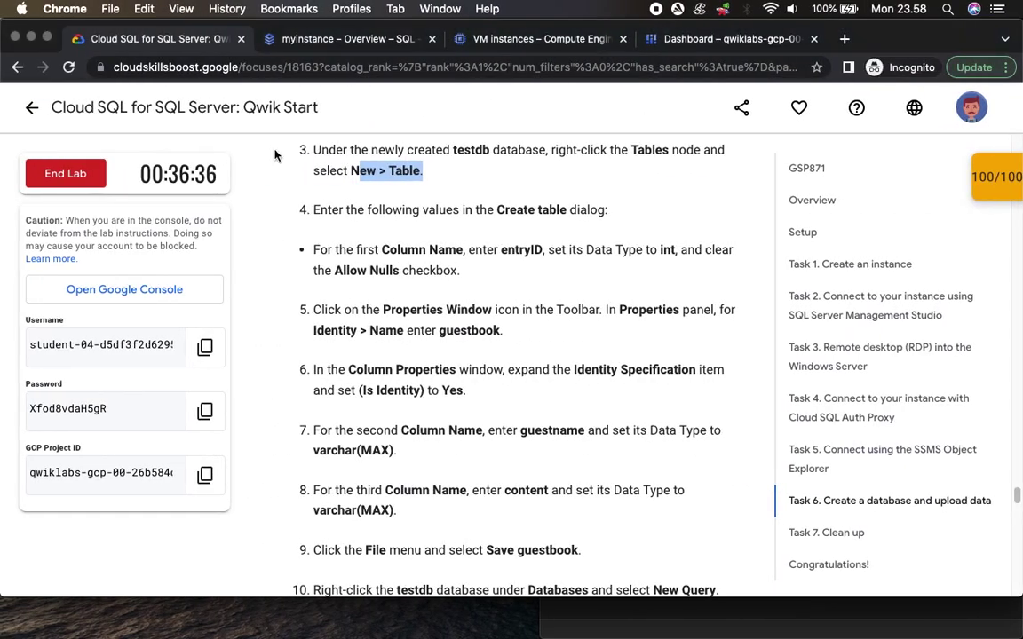
pyautogui.doubleClick(512, 252)
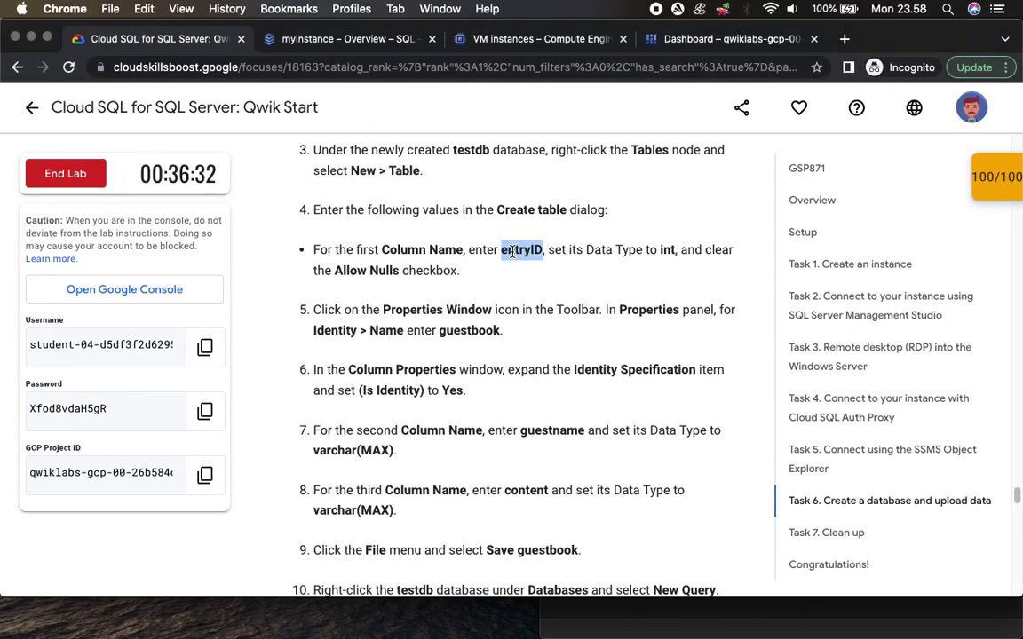
pyautogui.hotkey('ctrl', 'Right')
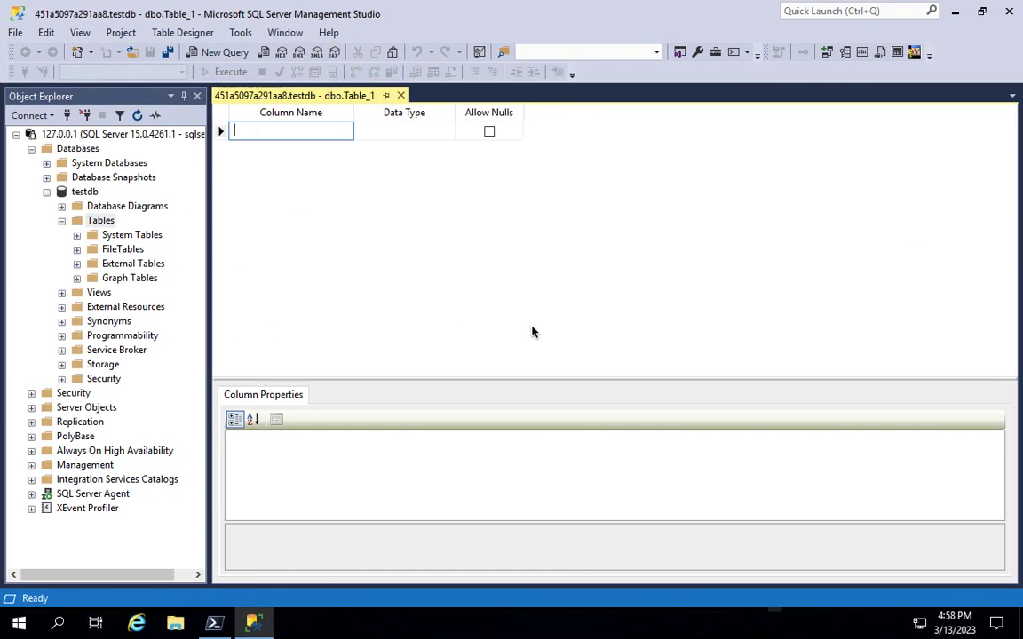
pyautogui.write('testdb')
pyautogui.hotkey('ctrl', 'Left')
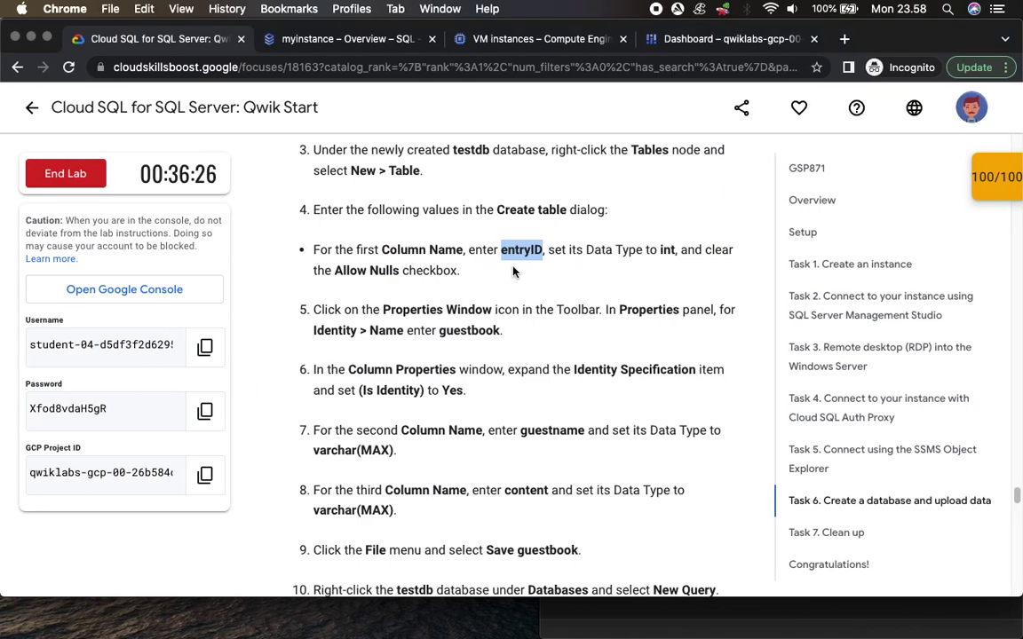
pyautogui.rightClick(520, 252)
pyautogui.click(549, 278)
pyautogui.hotkey('ctrl', 'Right')
pyautogui.press('BackSpace')
pyautogui.press('BackSpace')
pyautogui.press('BackSpace')
pyautogui.press('BackSpace')
pyautogui.press('BackSpace')
pyautogui.hotkey('ctrl', 'v')
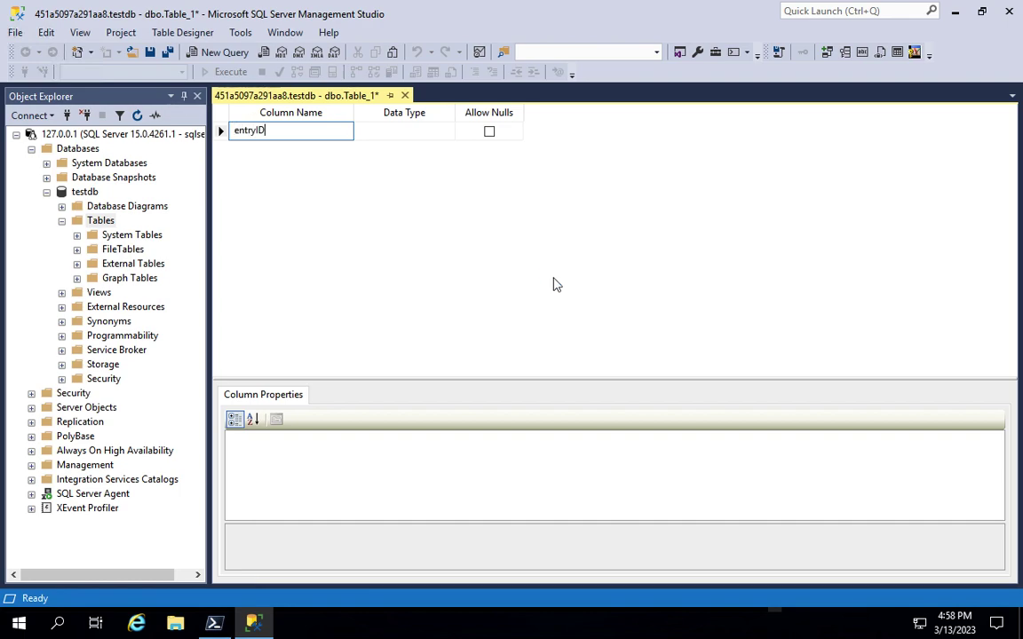
# Step: Set the entryID column's data type to int and disallow nulls for it
pyautogui.hotkey('ctrl', 'Left')
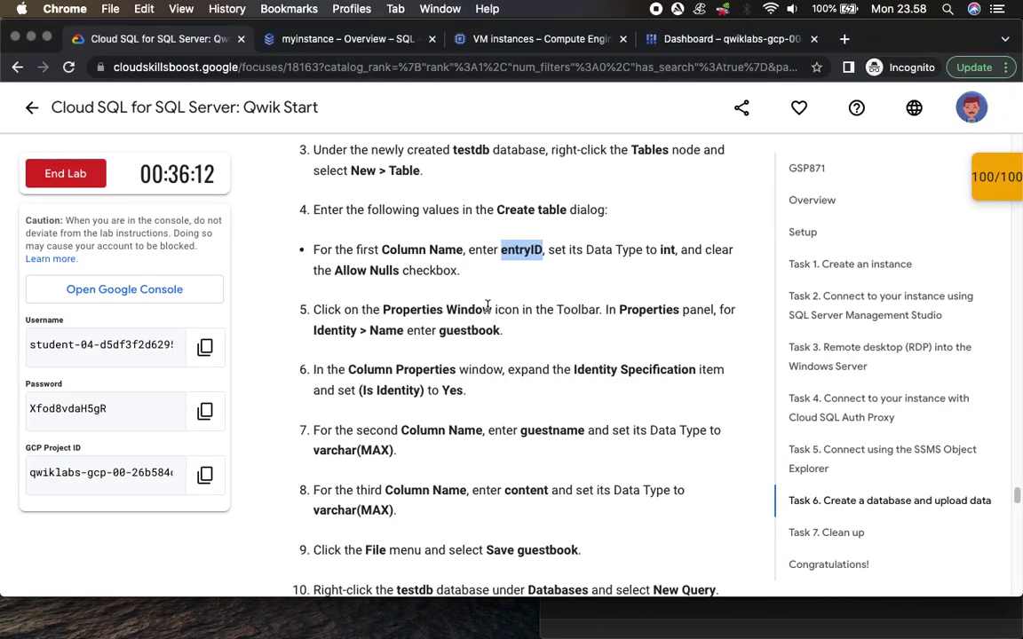
pyautogui.hotkey('ctrl', 'Right')
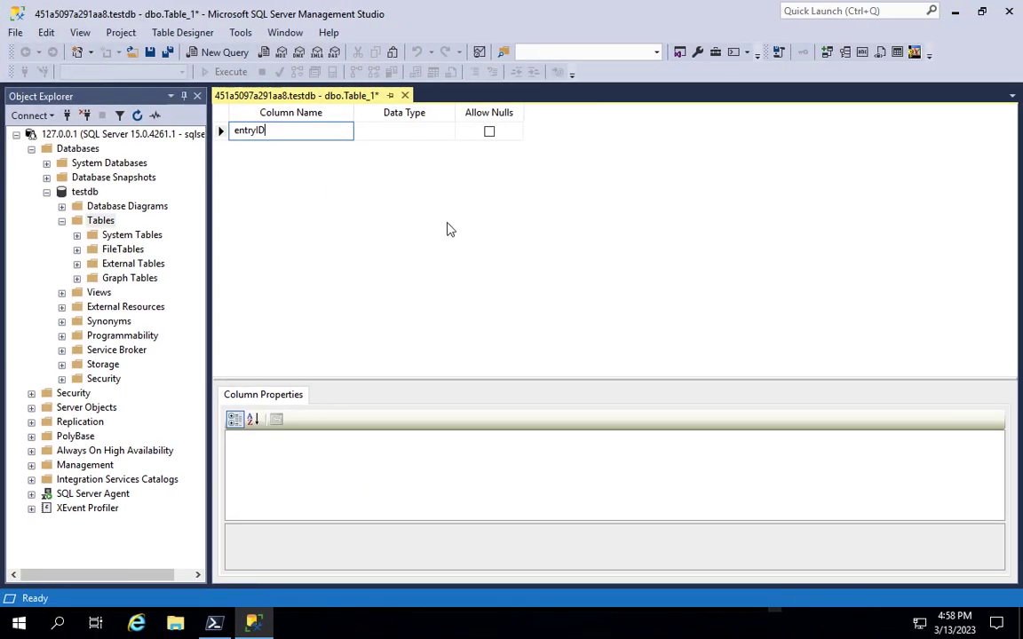
pyautogui.click(406, 131)
pyautogui.click(450, 131)
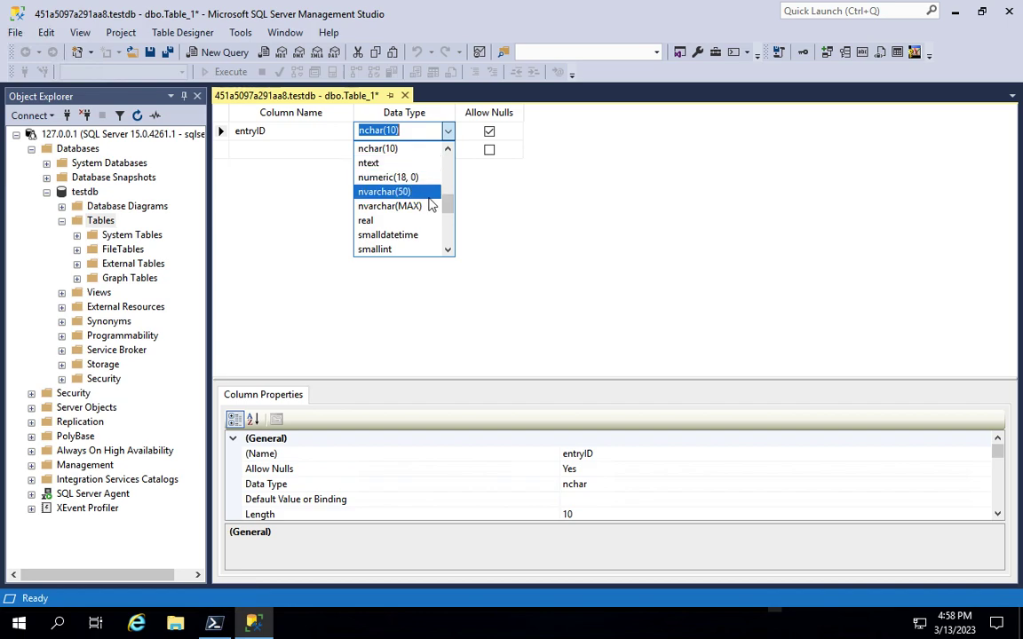
pyautogui.moveTo(449, 202); pyautogui.dragTo(450, 184)
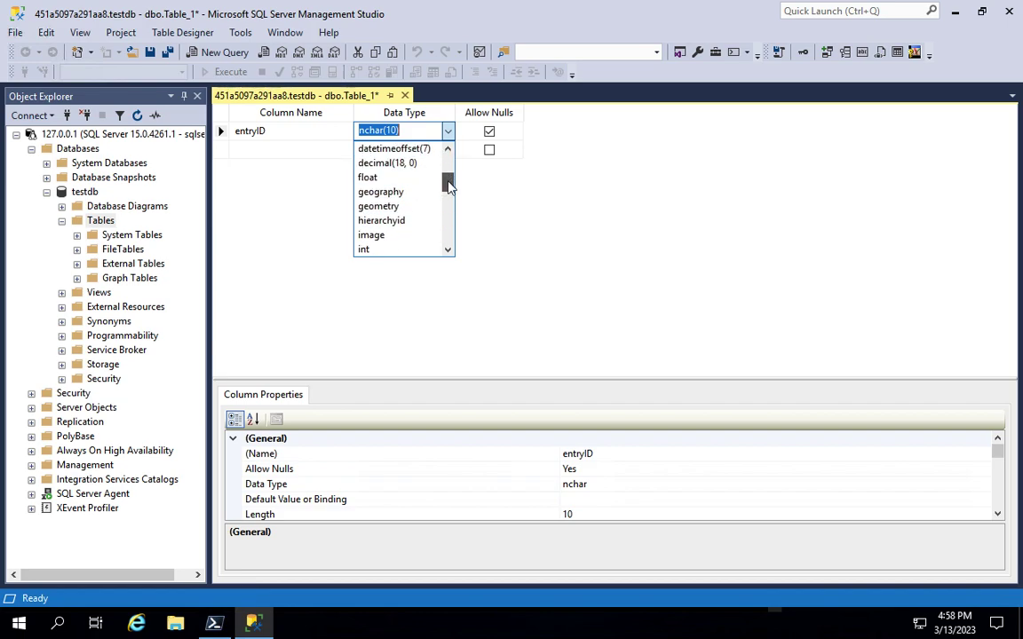
pyautogui.click(368, 251)
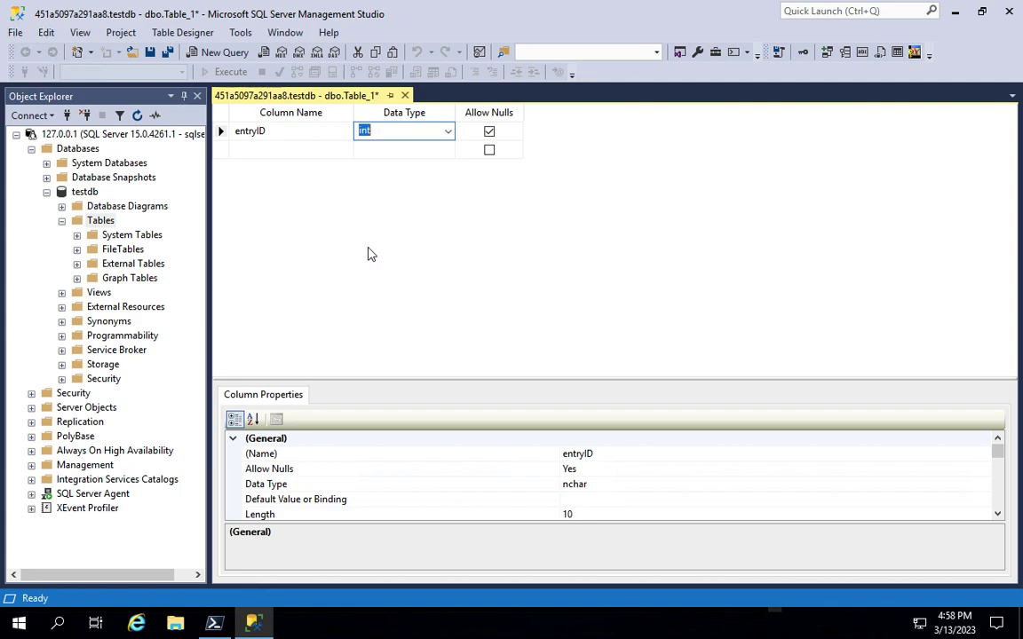
pyautogui.click(488, 132)
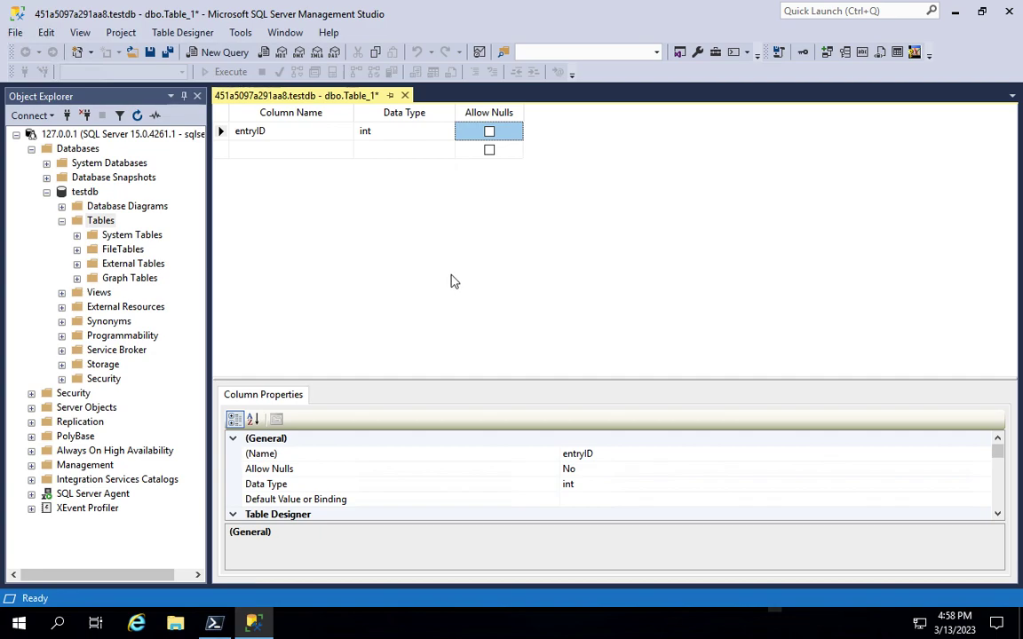
# Step: Copy guestbook from the lab page and set it as the table's name in its properties
pyautogui.hotkey('ctrl', 'Left')
pyautogui.scroll(-2, 475, 352)
pyautogui.scroll(-2, 475, 352)
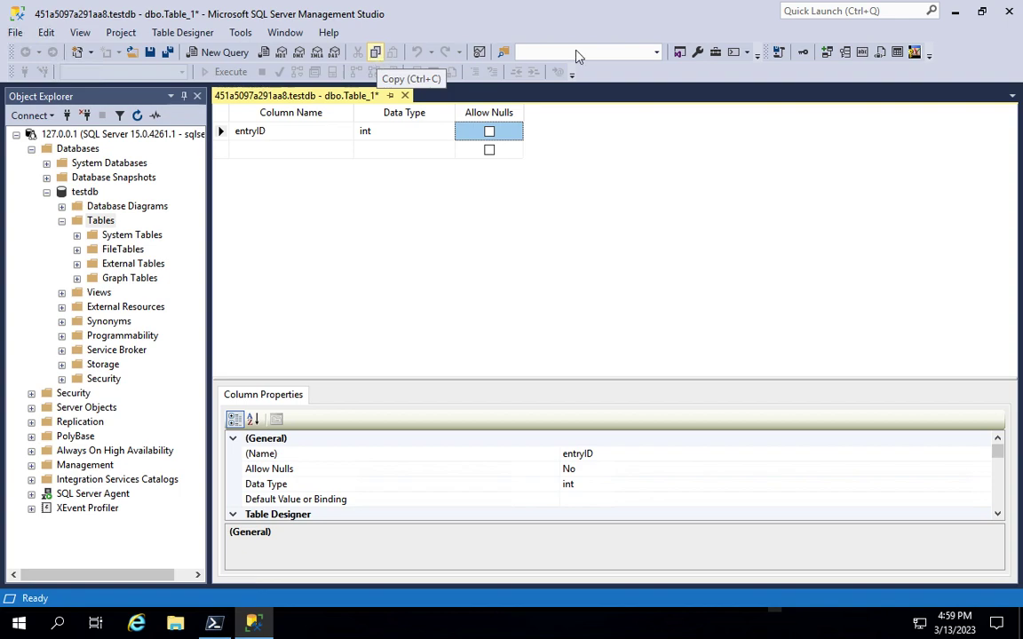
pyautogui.click(699, 53)
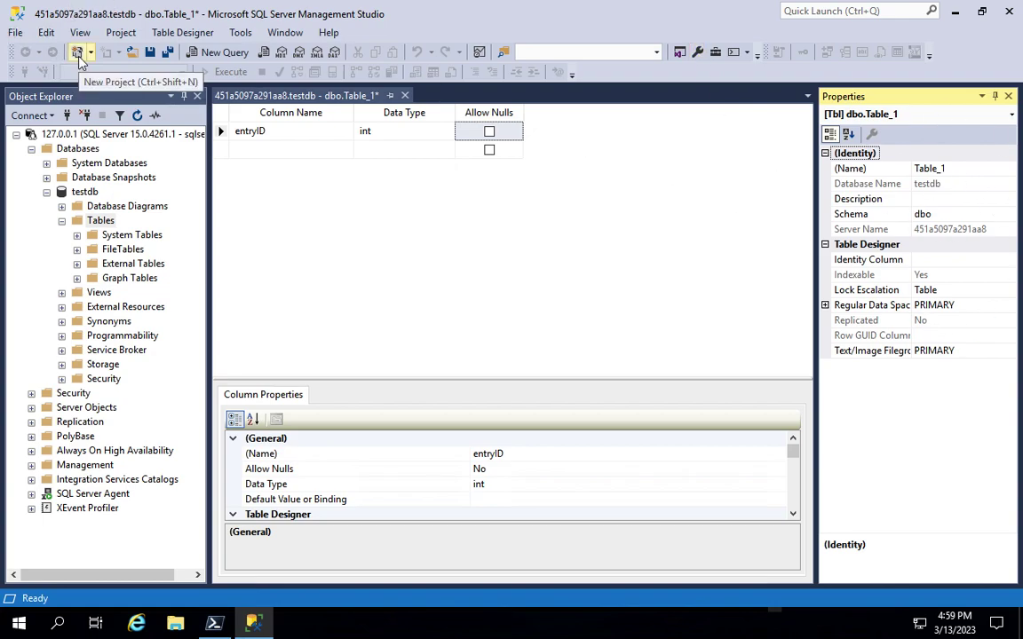
pyautogui.hotkey('ctrl', 'Left')
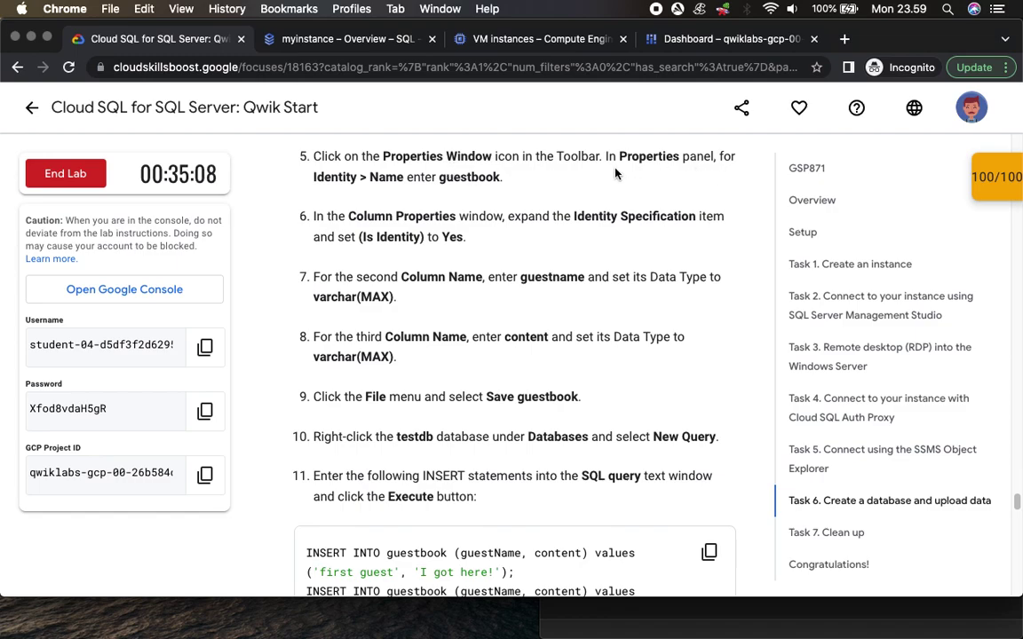
pyautogui.doubleClick(468, 176)
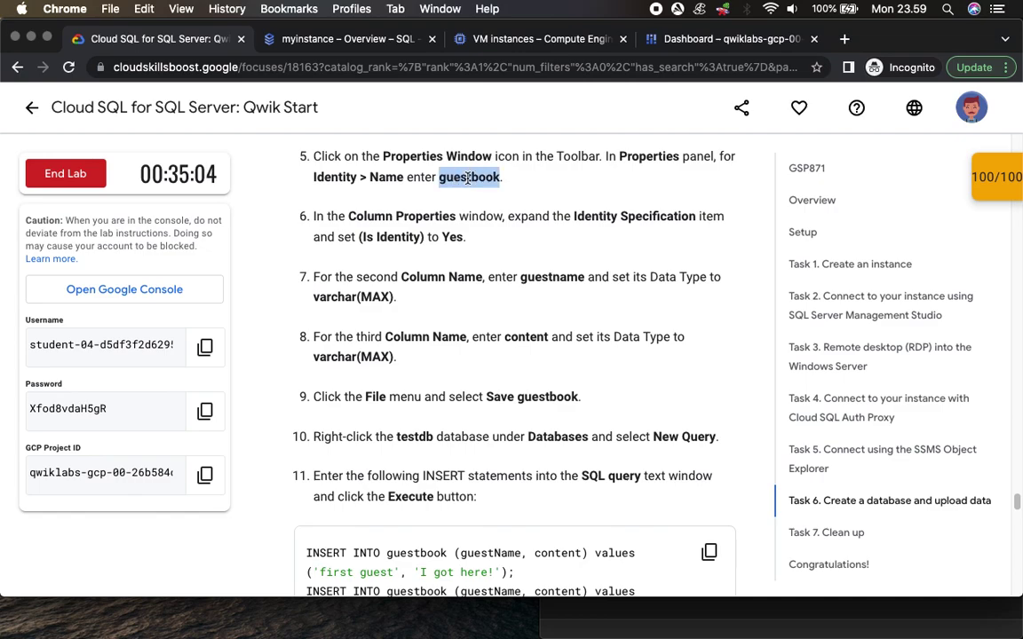
pyautogui.press('super+Tab')
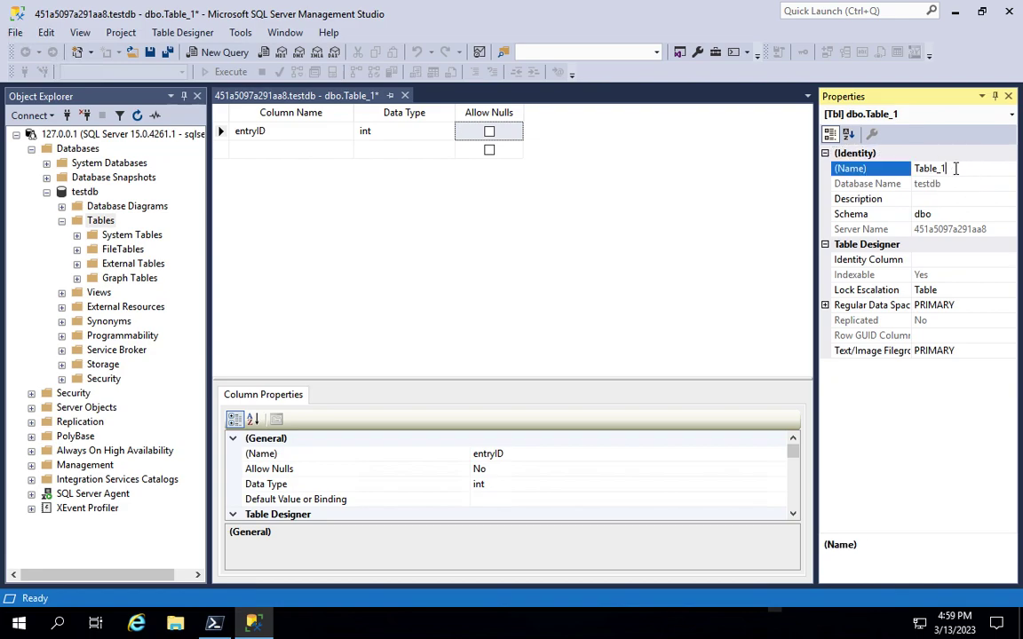
pyautogui.click(878, 170)
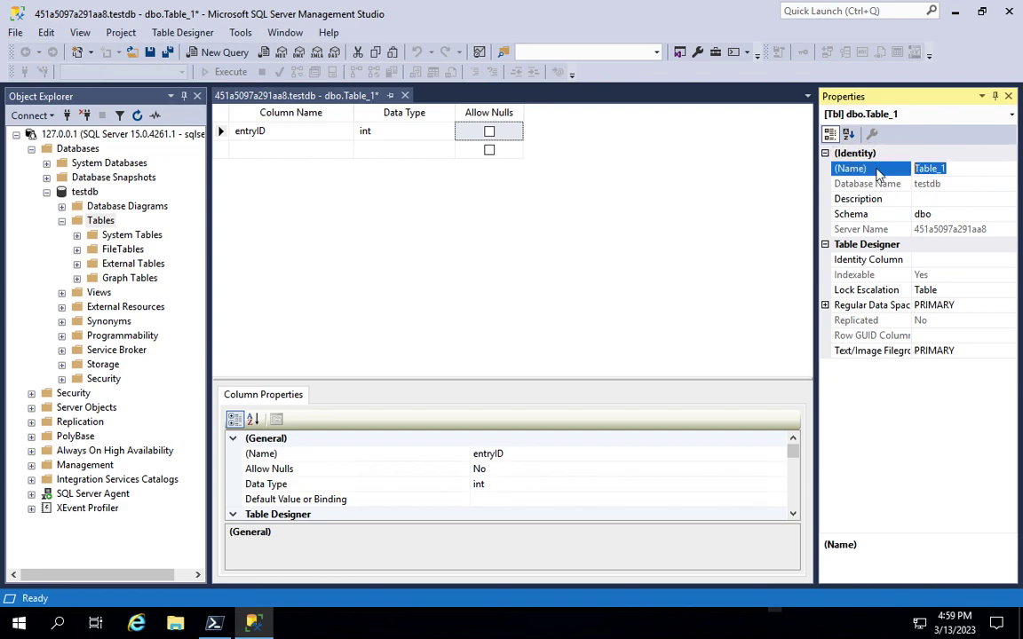
pyautogui.write('guestbook')
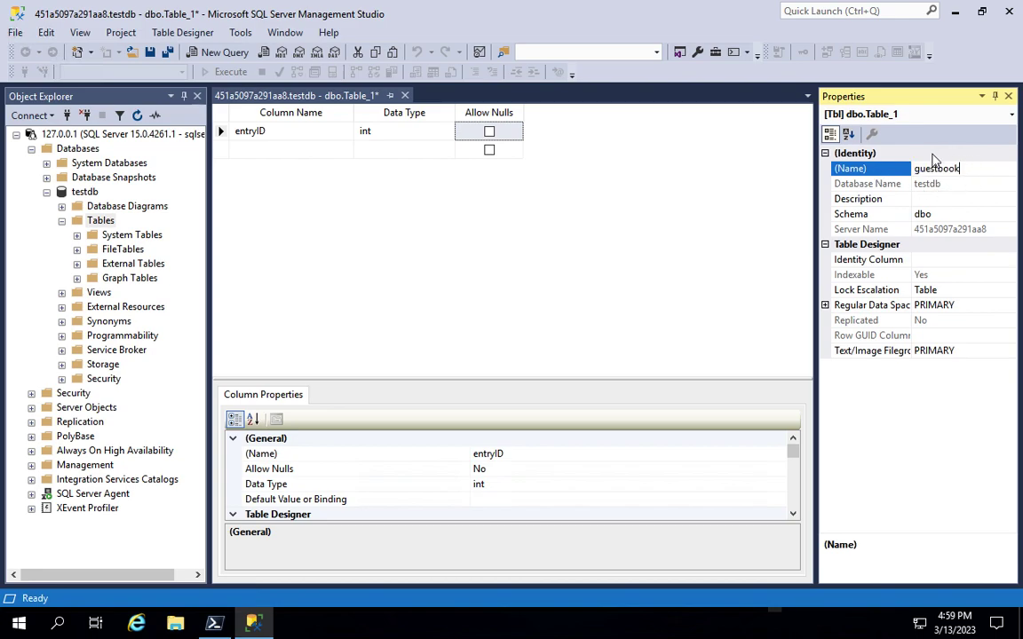
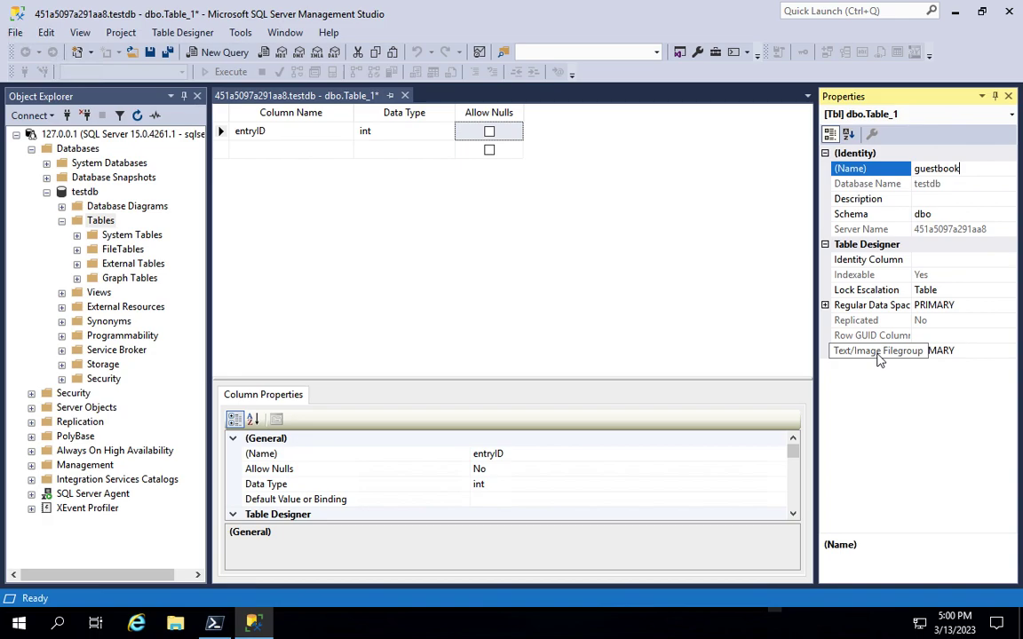
pyautogui.click(945, 260)
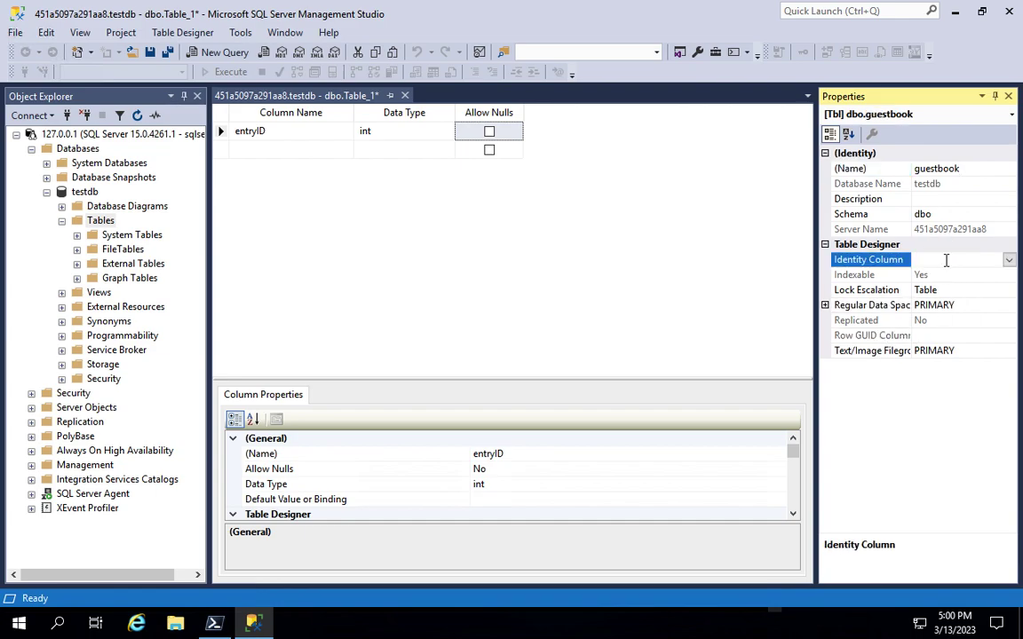
pyautogui.click(1008, 261)
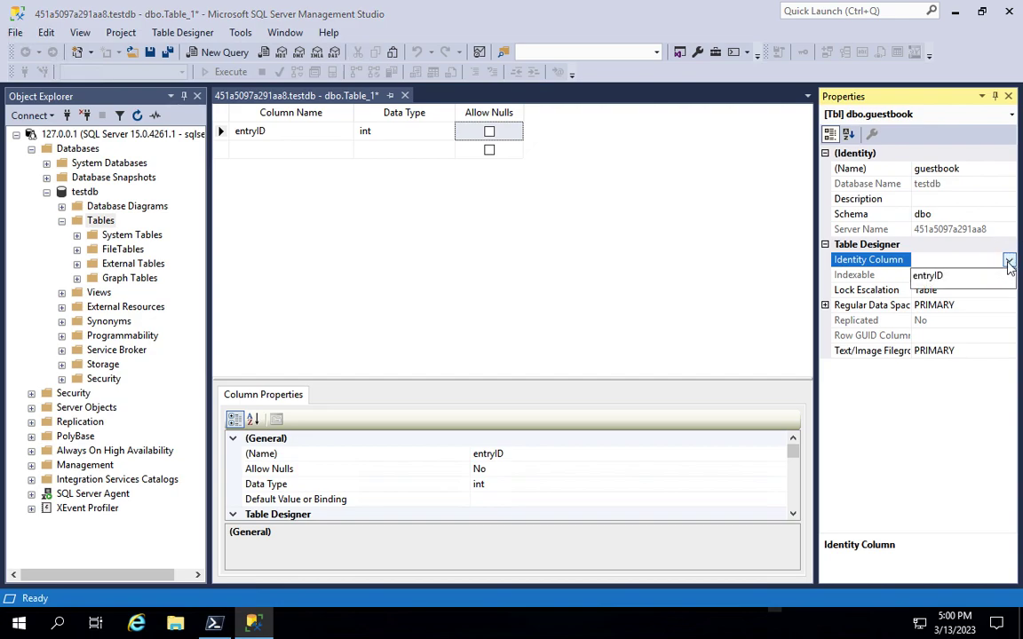
pyautogui.click(1009, 261)
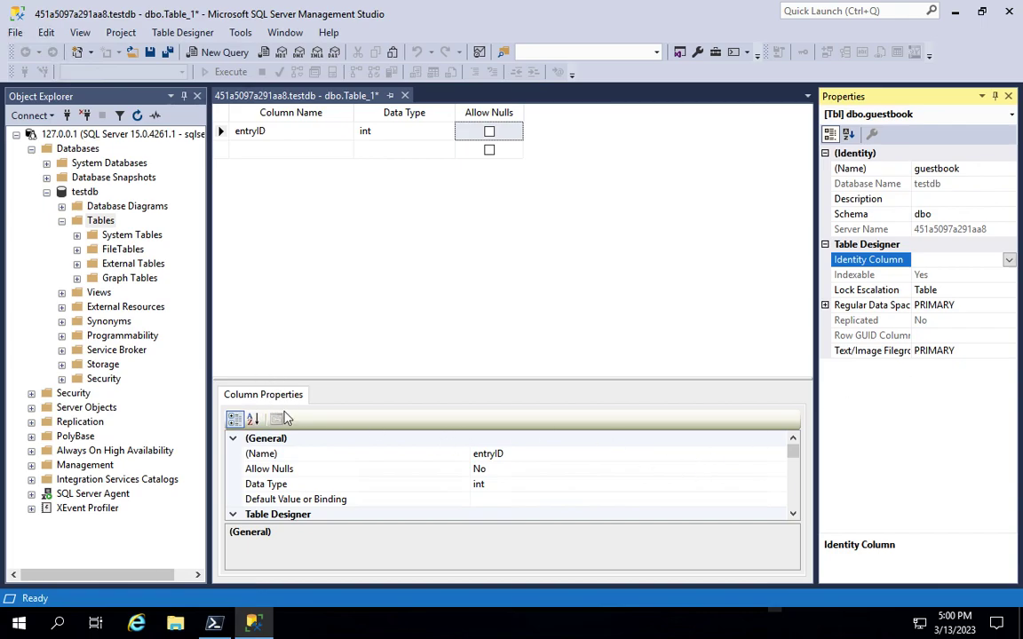
# Step: Read the lab's Identity Specification instruction, then return to SQL Server Management Studio and enlarge the Column Properties area for entryID
pyautogui.hotkey('ctrl', 'Left')
pyautogui.moveTo(347, 216); pyautogui.dragTo(471, 216)
pyautogui.moveTo(585, 219); pyautogui.dragTo(690, 229)
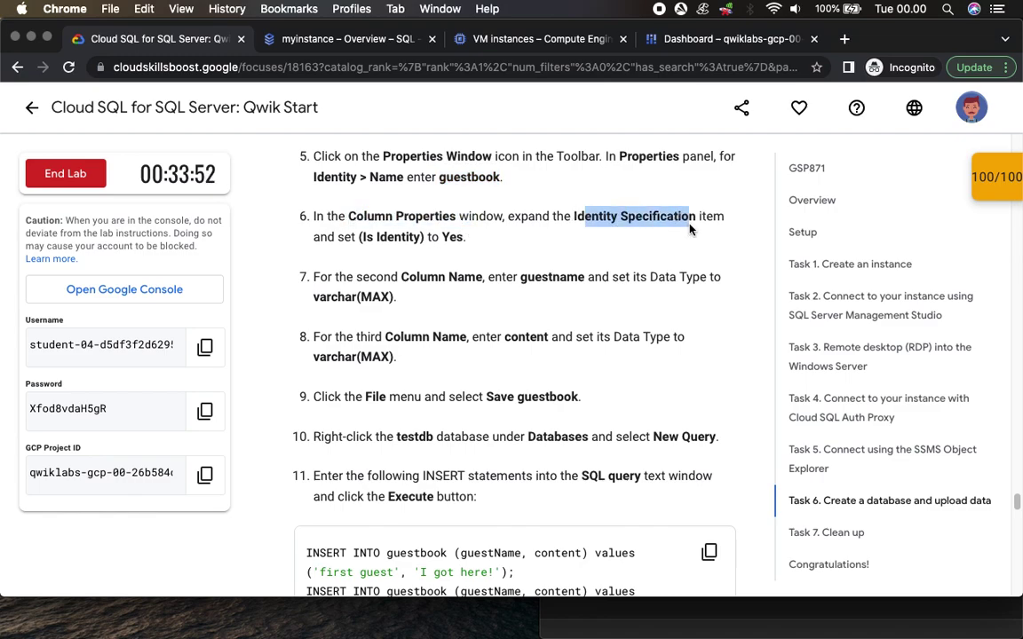
pyautogui.hotkey('ctrl', 'Right')
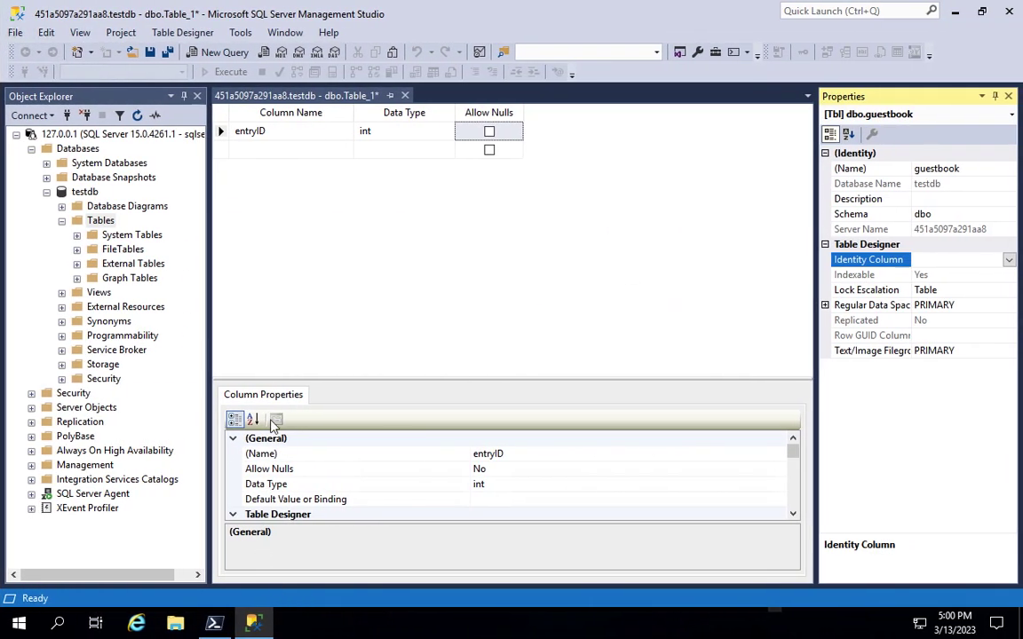
pyautogui.scroll(-5, 312, 491)
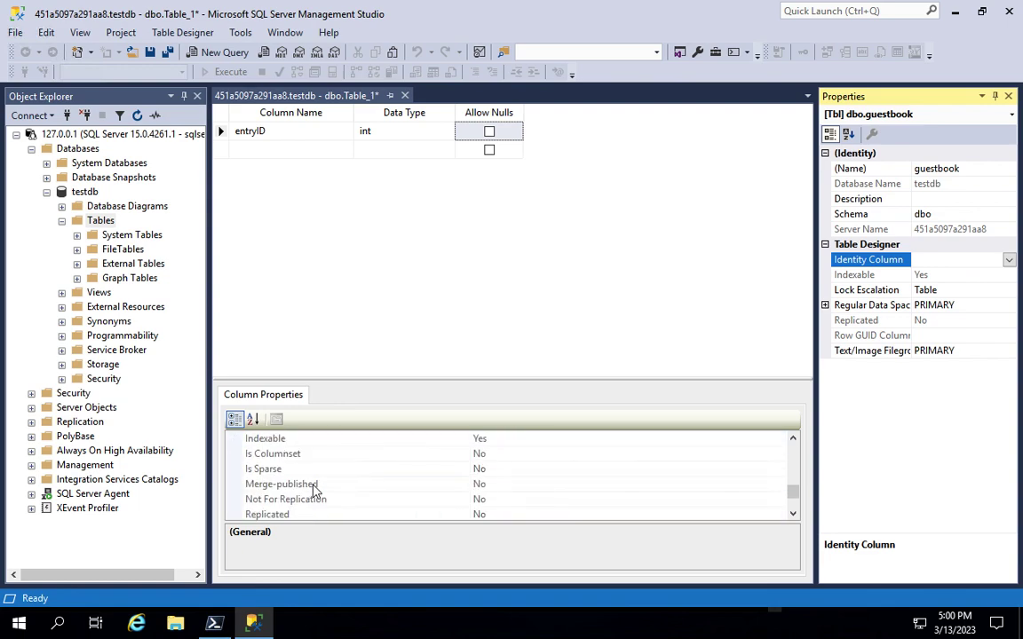
pyautogui.scroll(4, 312, 491)
pyautogui.scroll(-2, 312, 491)
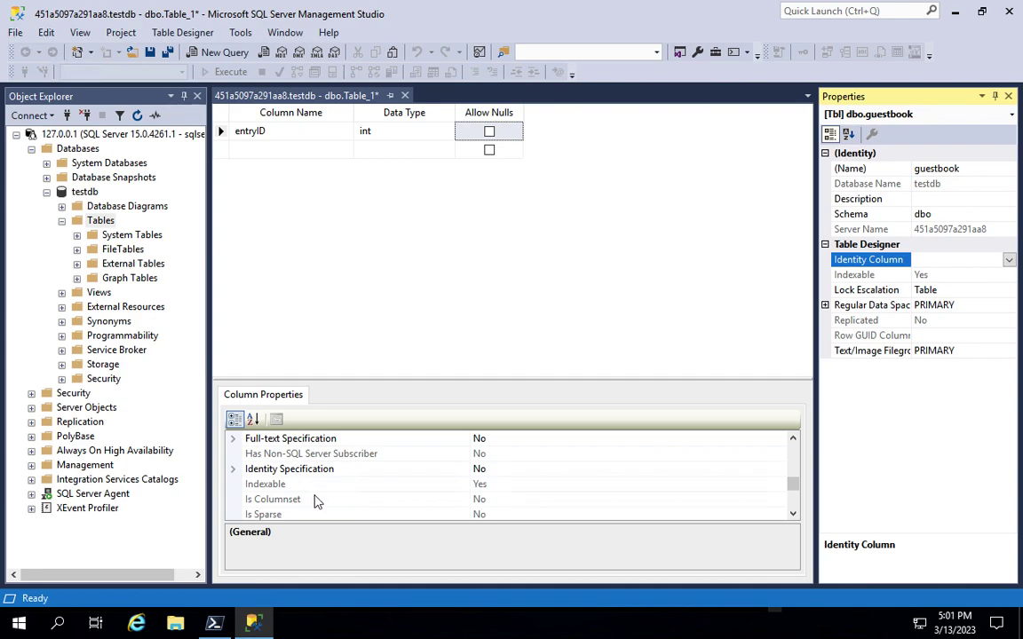
pyautogui.click(532, 361)
pyautogui.click(525, 265)
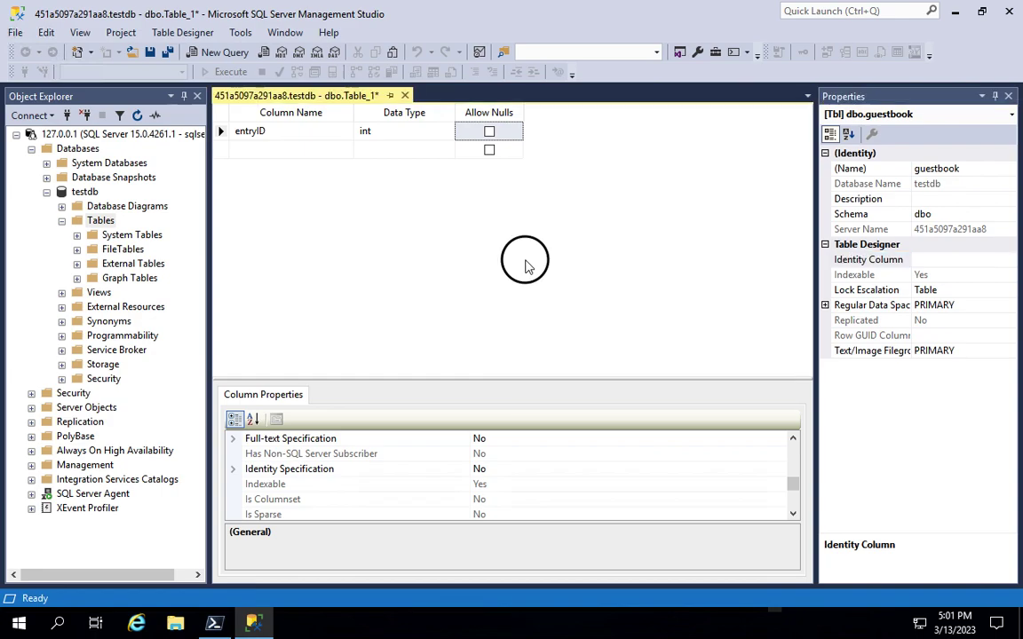
pyautogui.click(486, 386)
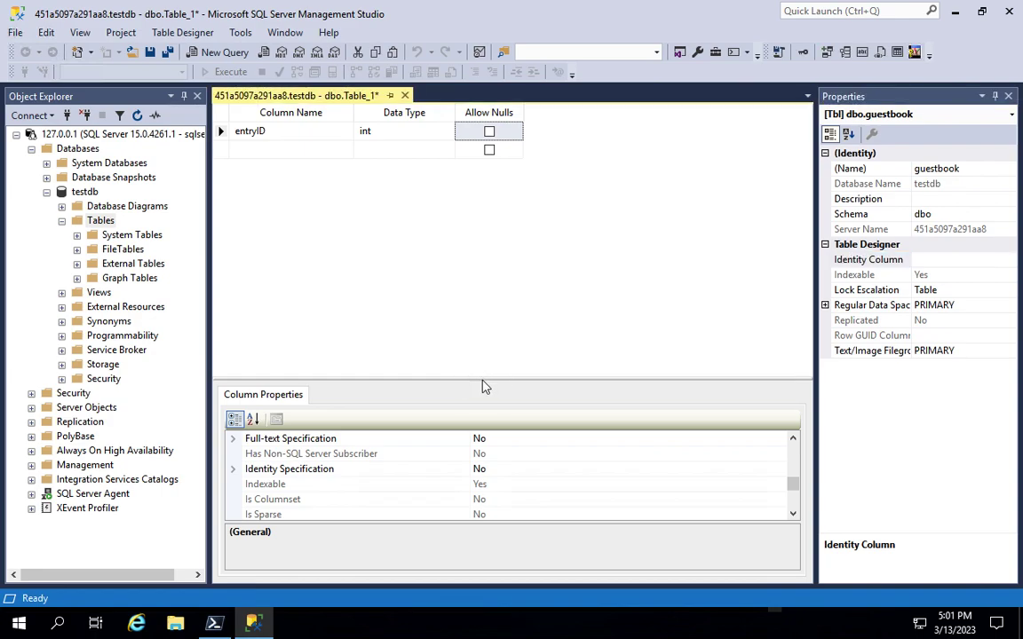
pyautogui.moveTo(482, 378); pyautogui.dragTo(484, 322)
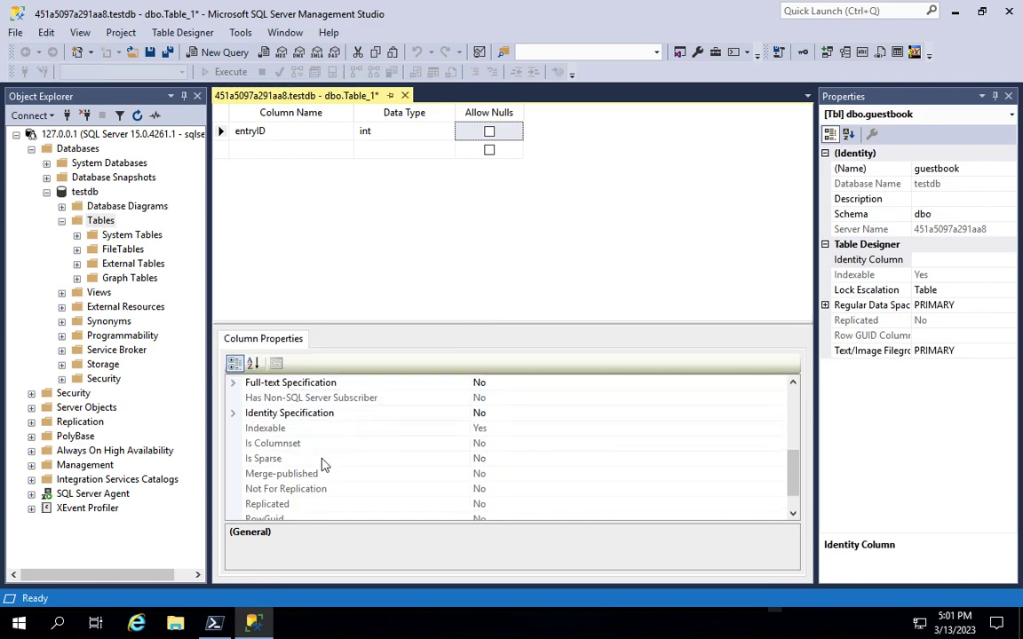
# Step: Expand the entryID column's Identity Specification and set (Is Identity) to Yes
pyautogui.scroll(-1, 324, 465)
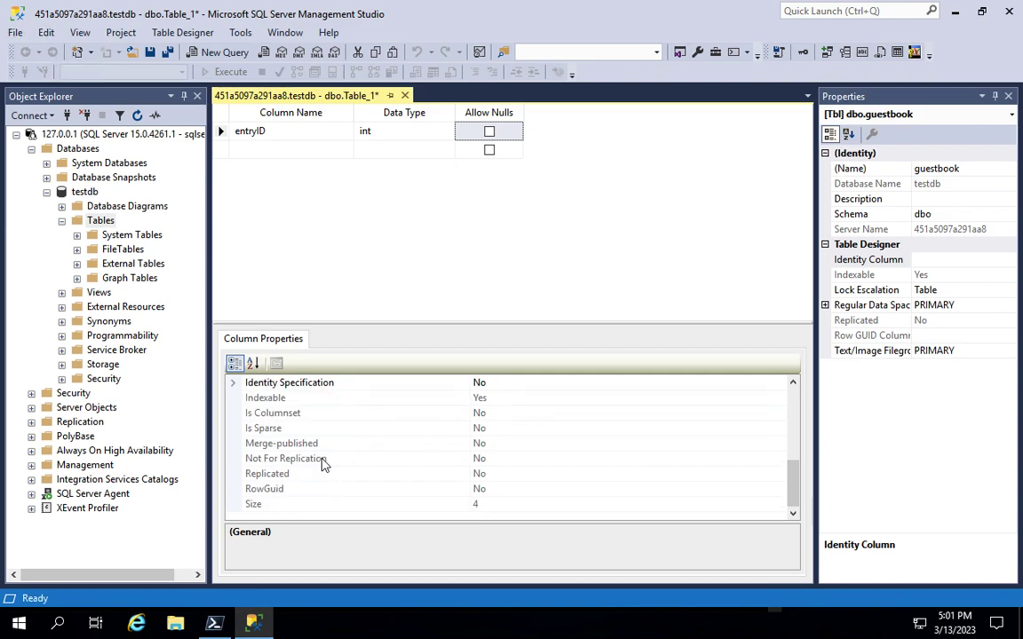
pyautogui.scroll(2, 323, 480)
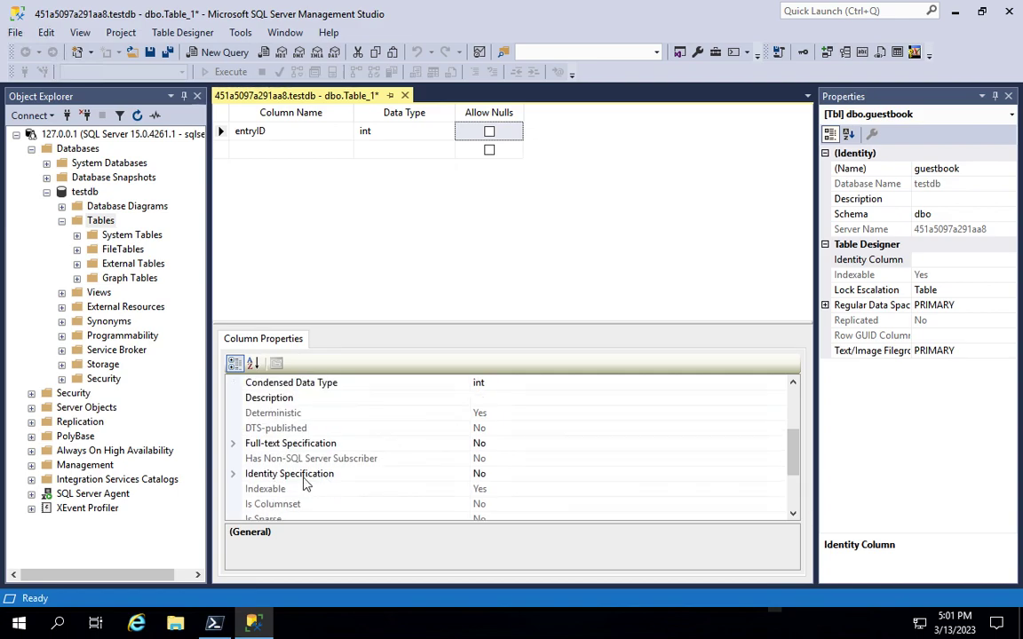
pyautogui.scroll(-2, 303, 484)
pyautogui.click(233, 382)
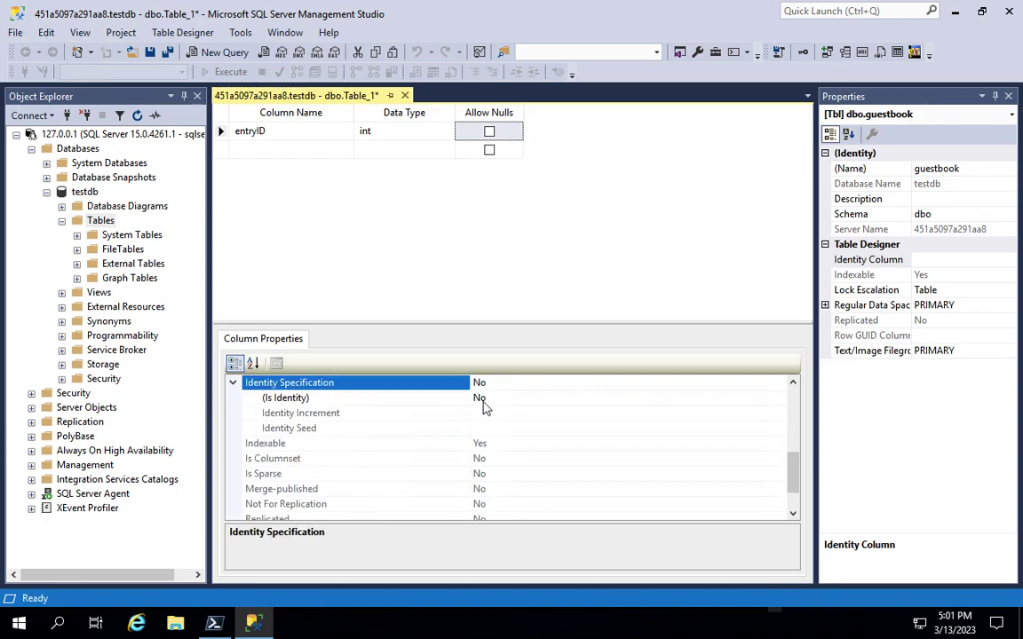
pyautogui.click(486, 399)
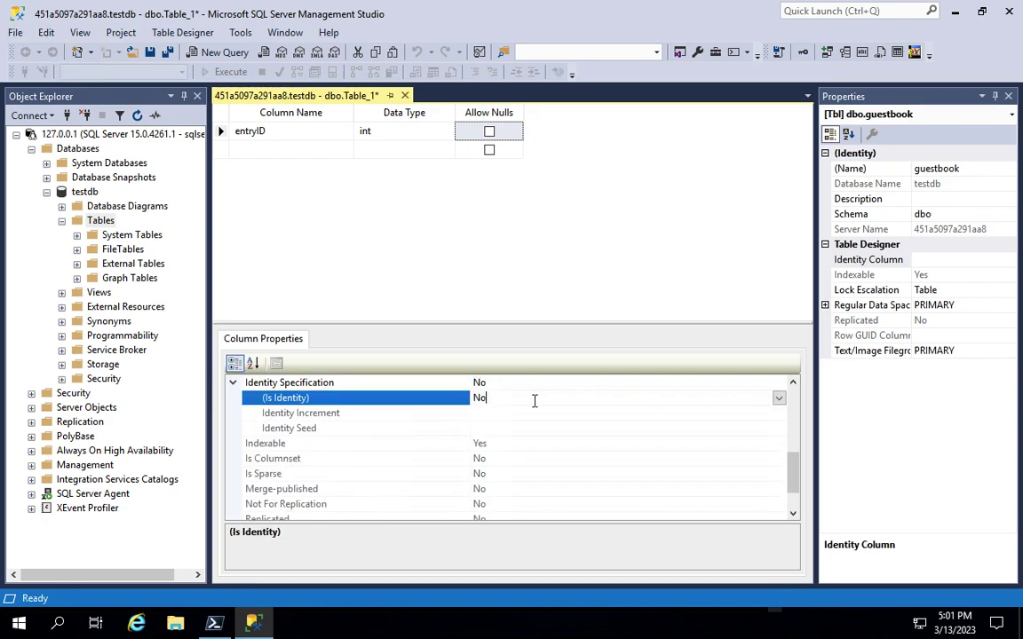
pyautogui.click(779, 401)
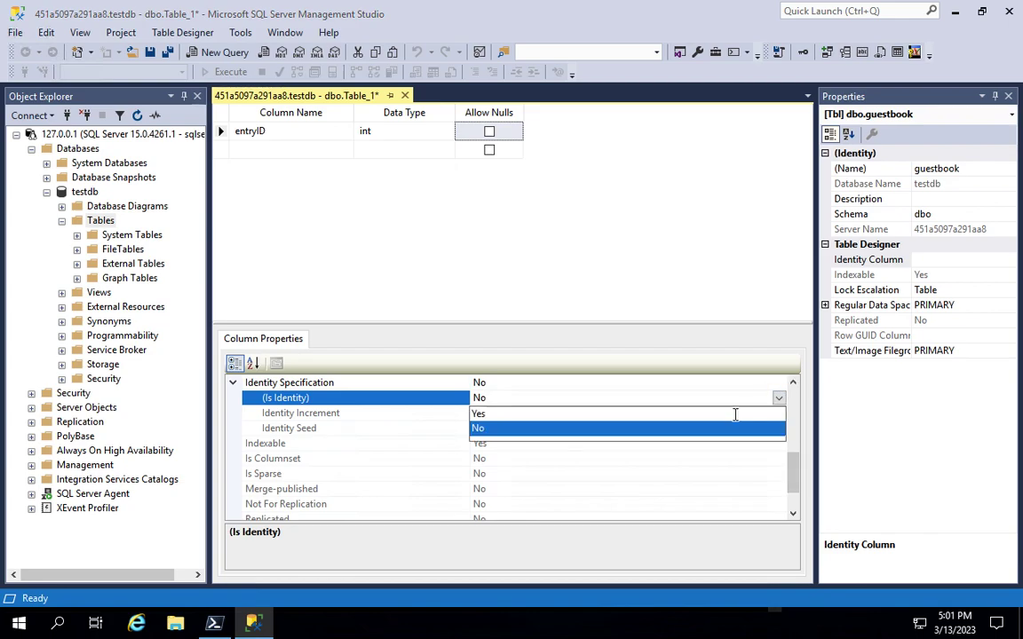
pyautogui.click(477, 426)
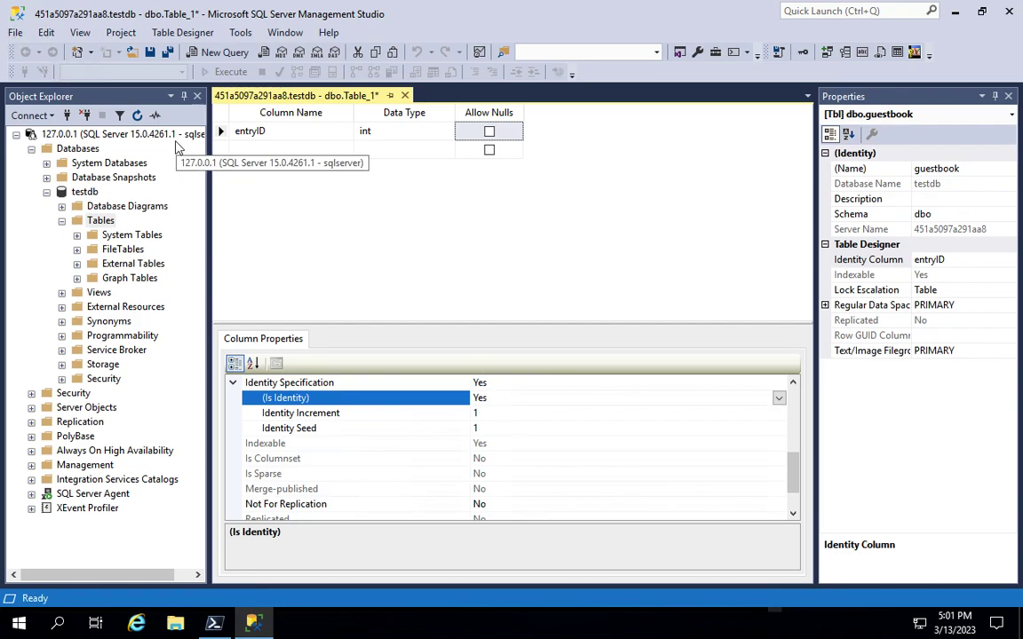
# Step: Copy guestname from the lab page and enter it as the second column name in the SSMS table design
pyautogui.hotkey('ctrl', 'Left')
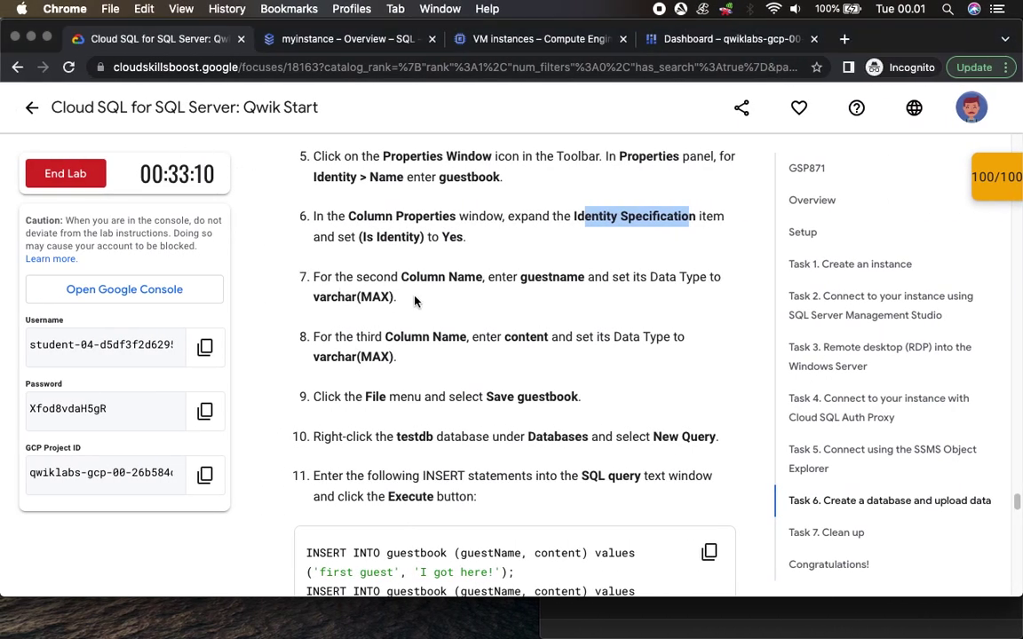
pyautogui.scroll(-3, 470, 327)
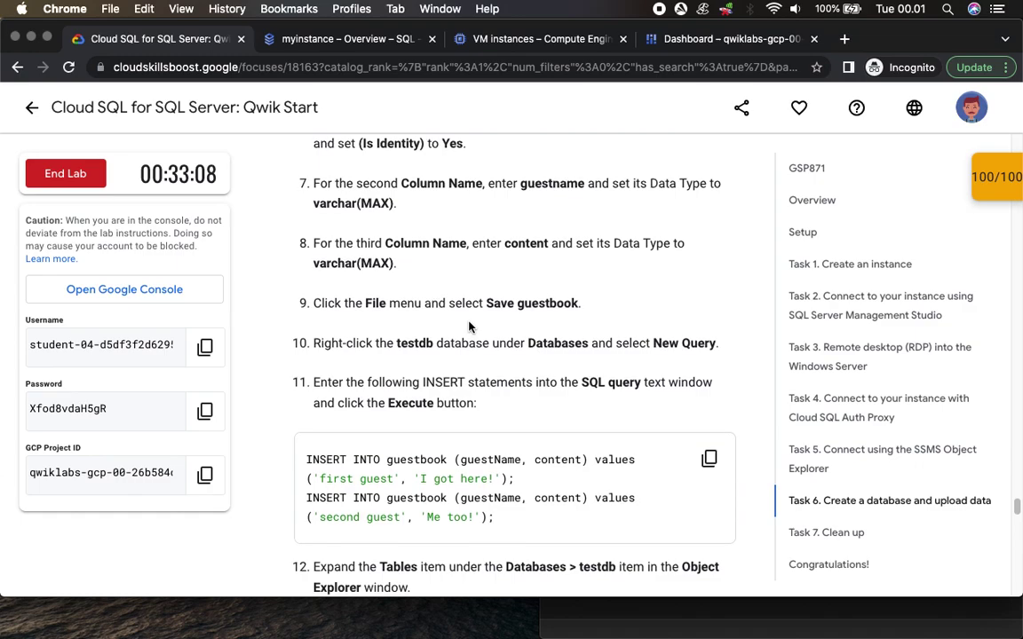
pyautogui.scroll(-1, 498, 194)
pyautogui.doubleClick(550, 166)
pyautogui.hotkey('ctrl', 'c')
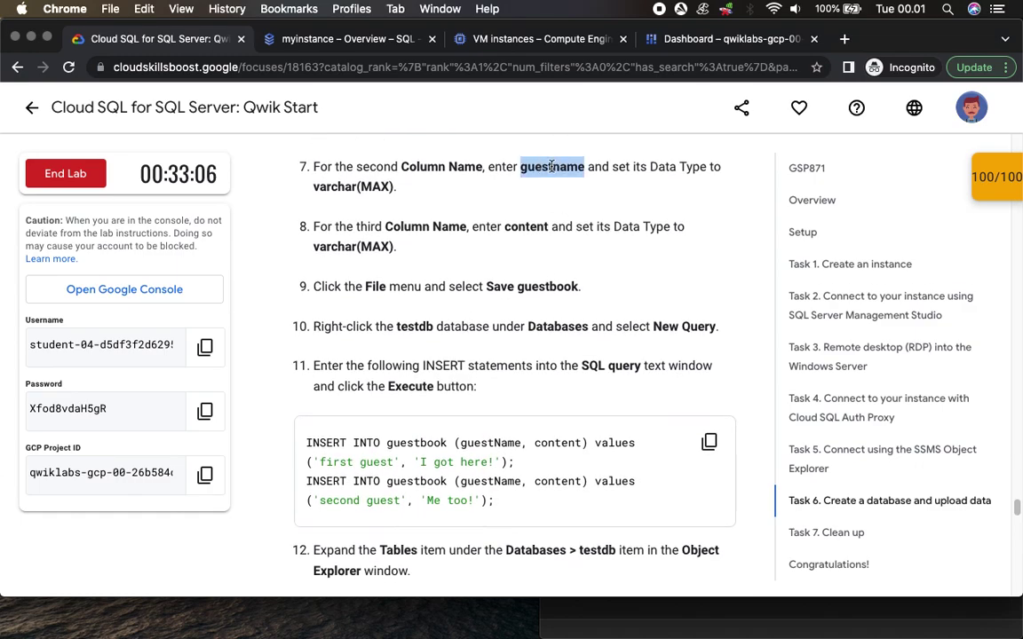
pyautogui.hotkey('ctrl', 'Right')
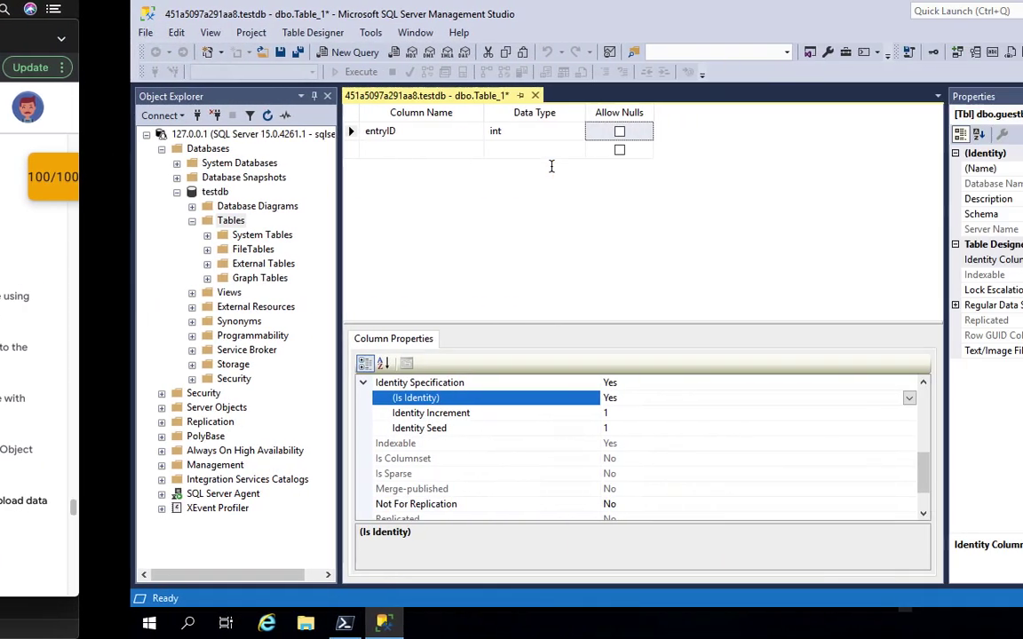
pyautogui.click(280, 148)
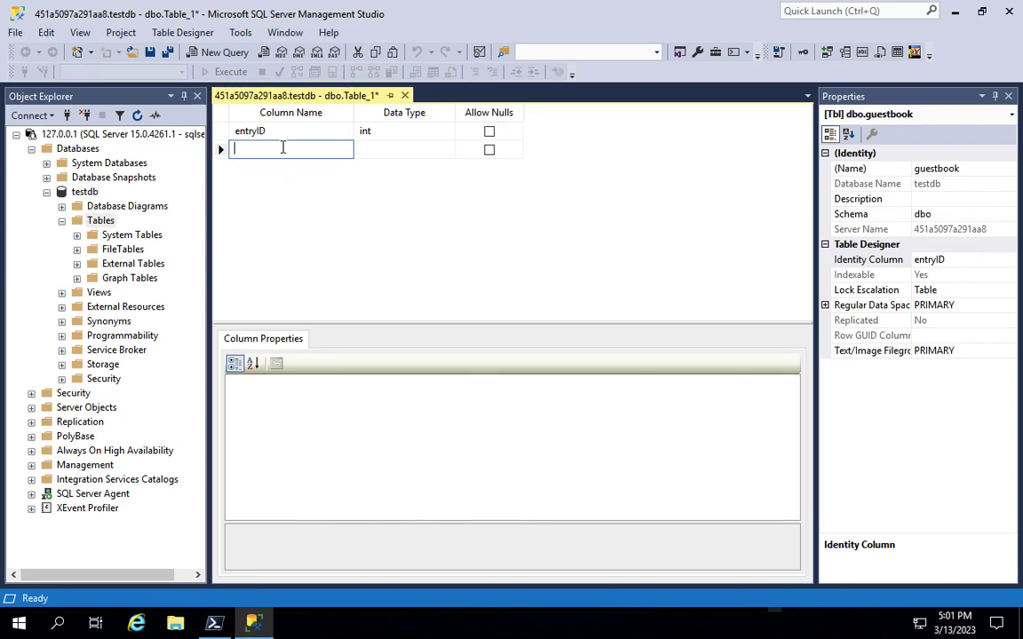
pyautogui.hotkey('ctrl', 'v')
# Step: Set the guestname column's data type to varchar(MAX)
pyautogui.click(402, 149)
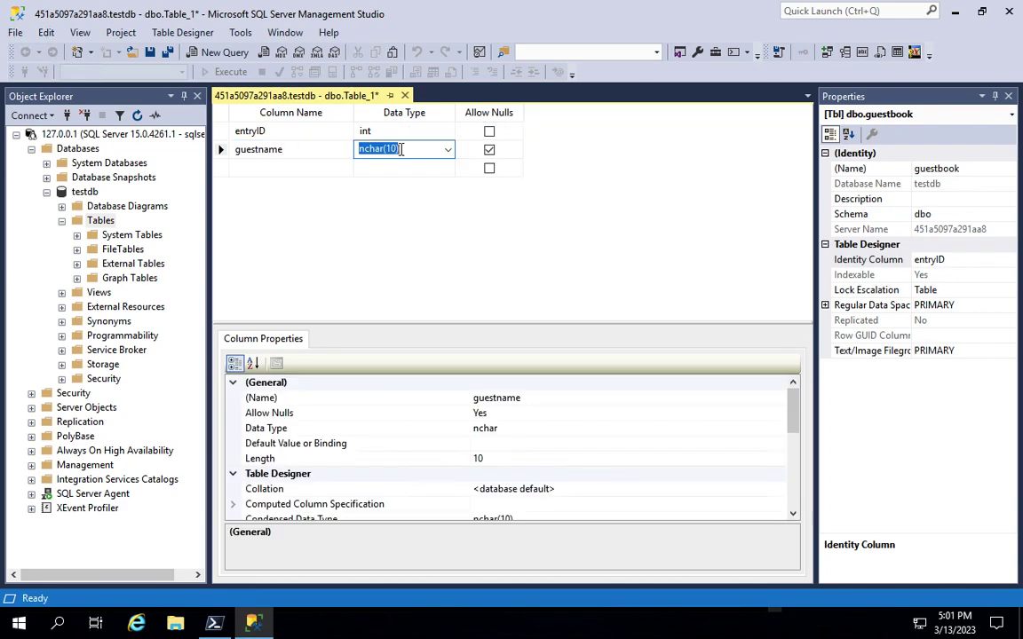
pyautogui.click(448, 149)
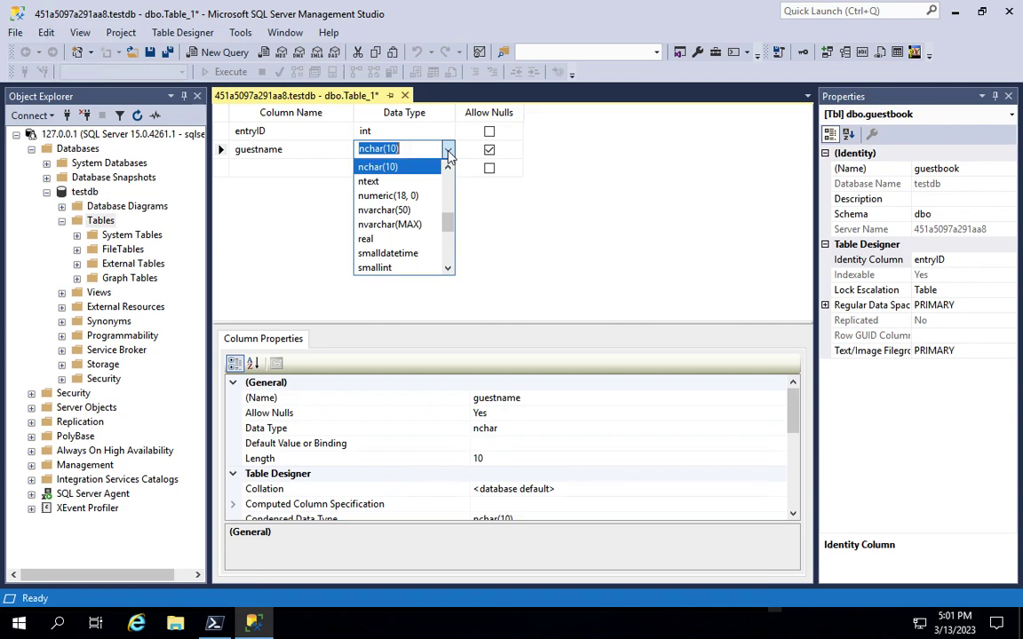
pyautogui.click(448, 222)
pyautogui.moveTo(448, 222); pyautogui.dragTo(451, 256)
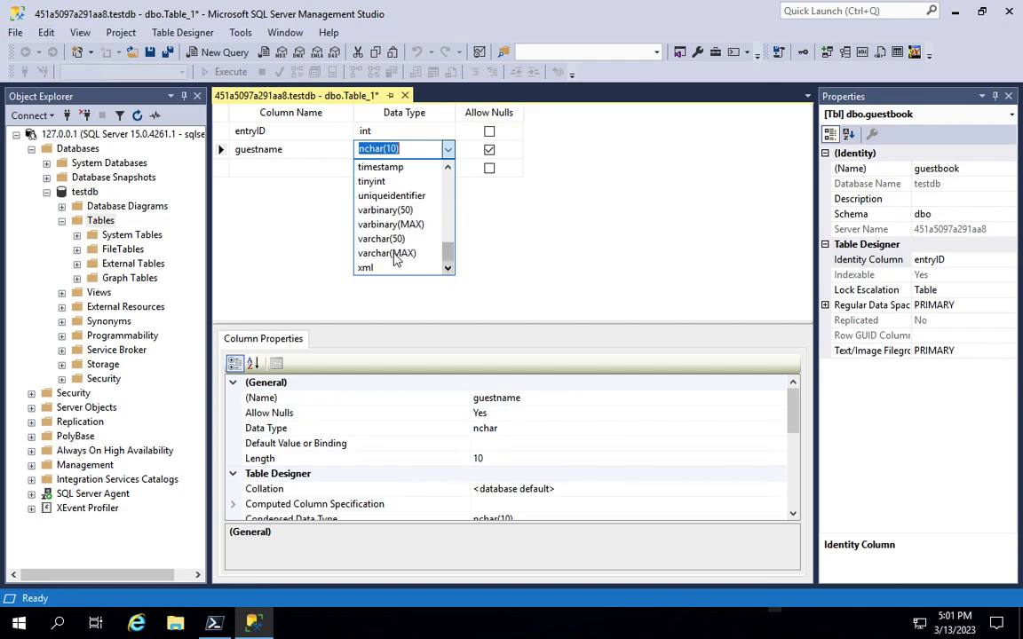
pyautogui.click(392, 254)
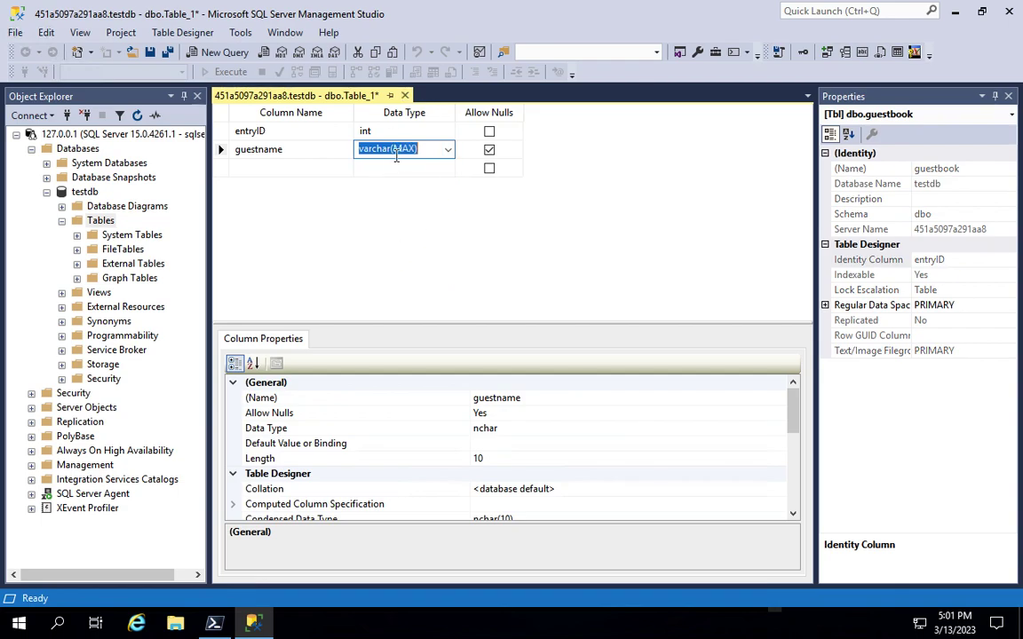
# Step: Copy content from the lab page and enter it as the third column name in the SSMS table design
pyautogui.hotkey('ctrl', 'Left')
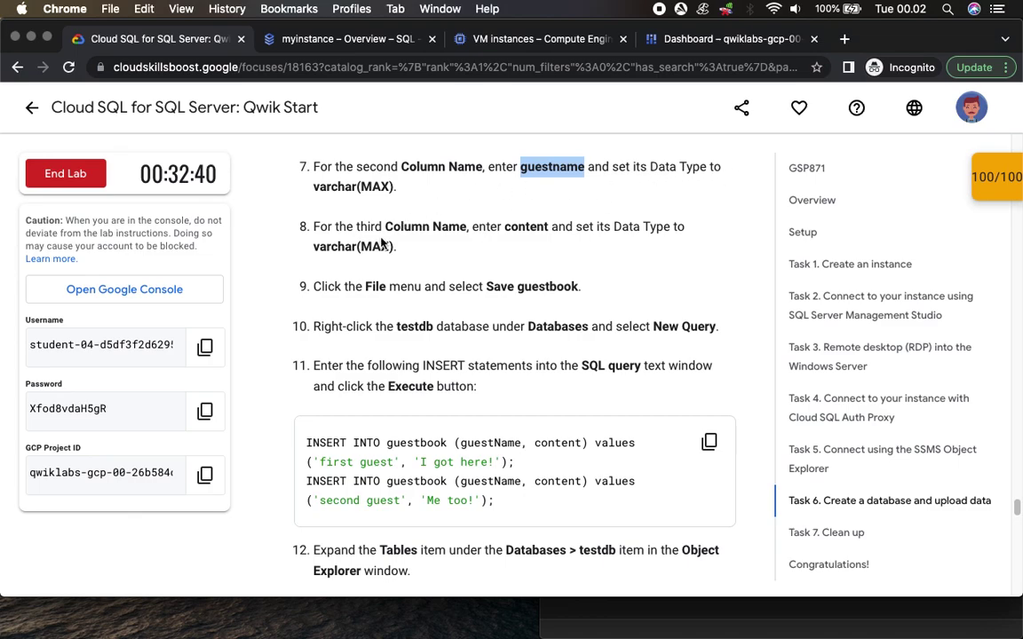
pyautogui.doubleClick(526, 227)
pyautogui.hotkey('ctrl', 'c')
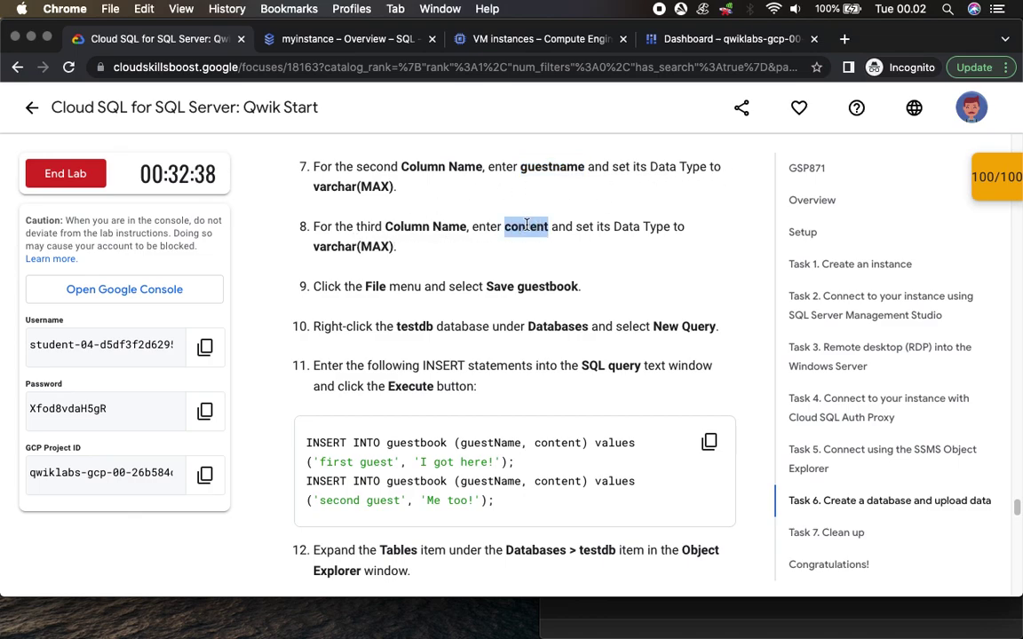
pyautogui.hotkey('ctrl', 'Right')
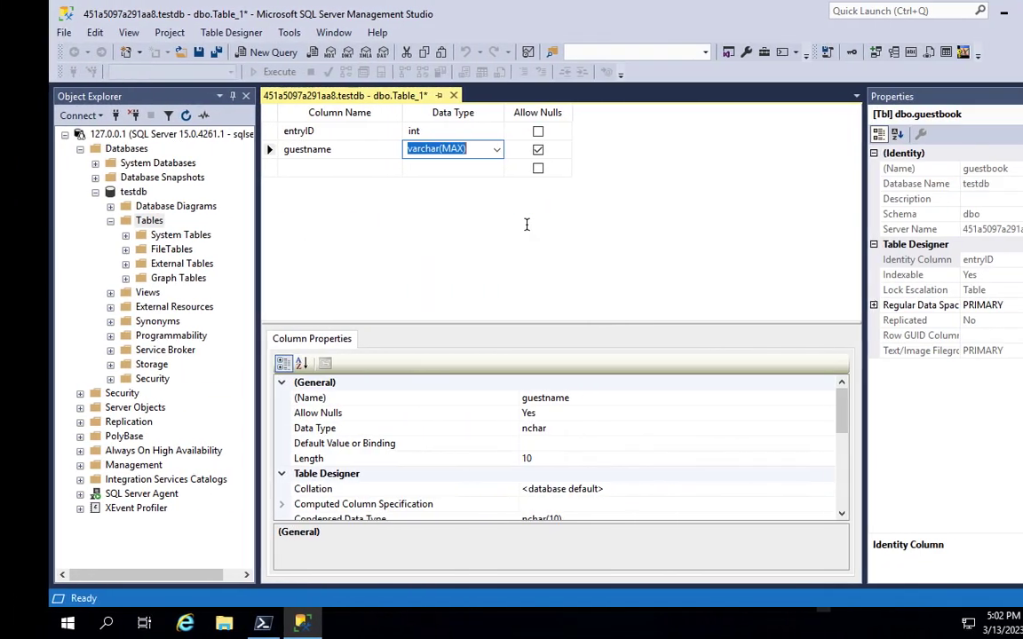
pyautogui.click(240, 169)
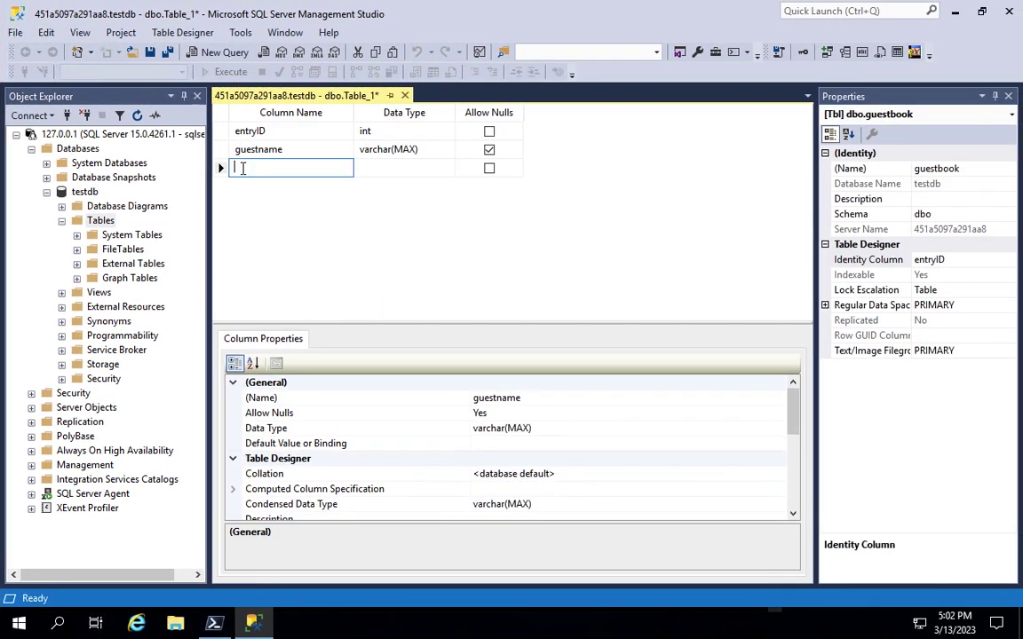
pyautogui.hotkey('ctrl', 'v')
# Step: Set the content column's data type to varchar(MAX)
pyautogui.click(428, 173)
pyautogui.click(446, 171)
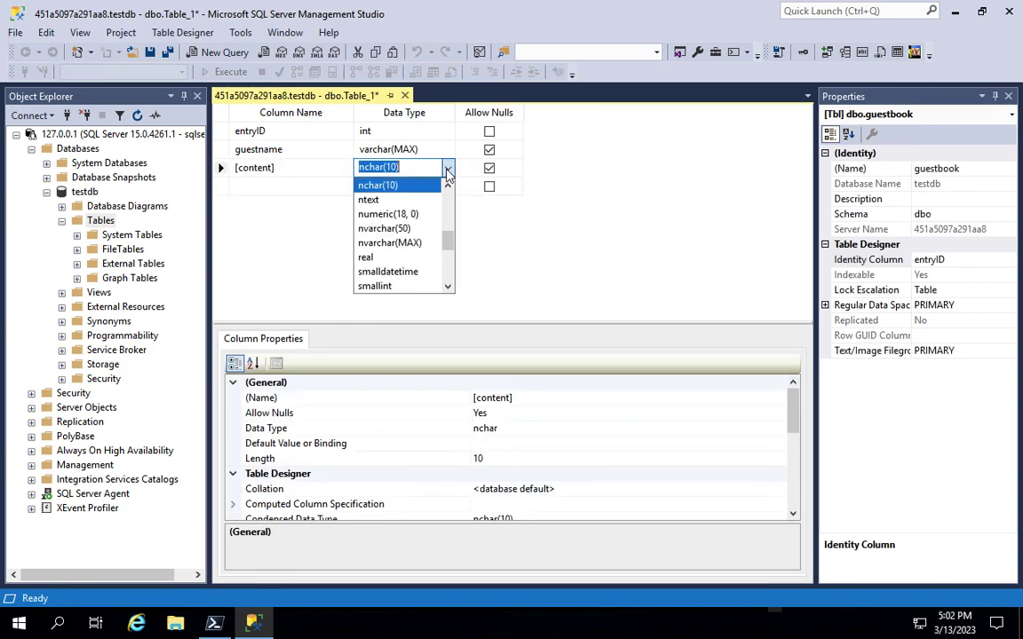
pyautogui.scroll(-3, 450, 282)
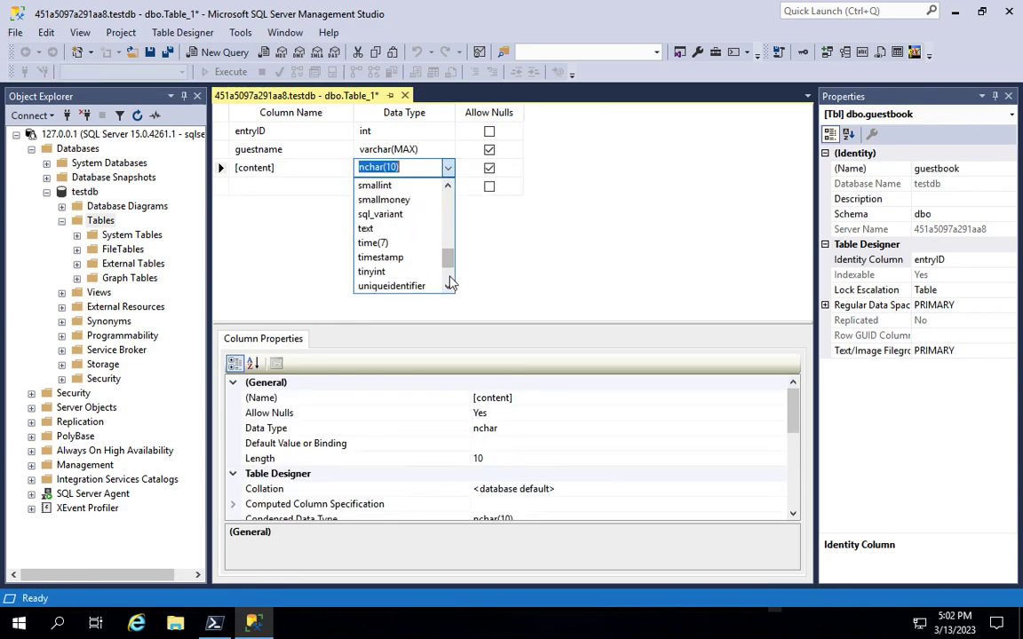
pyautogui.scroll(-2, 450, 282)
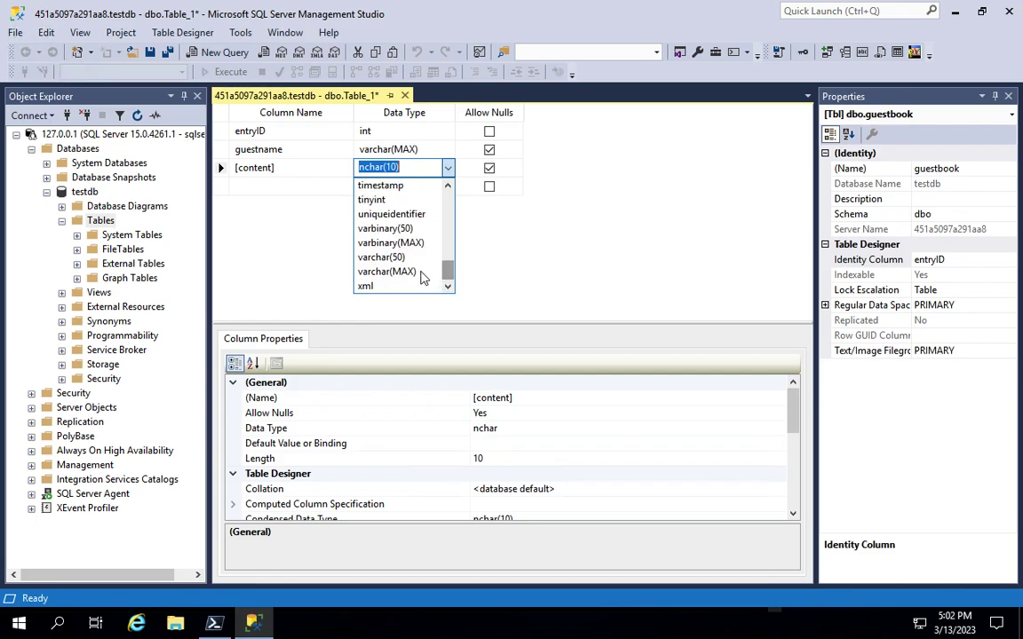
pyautogui.click(419, 272)
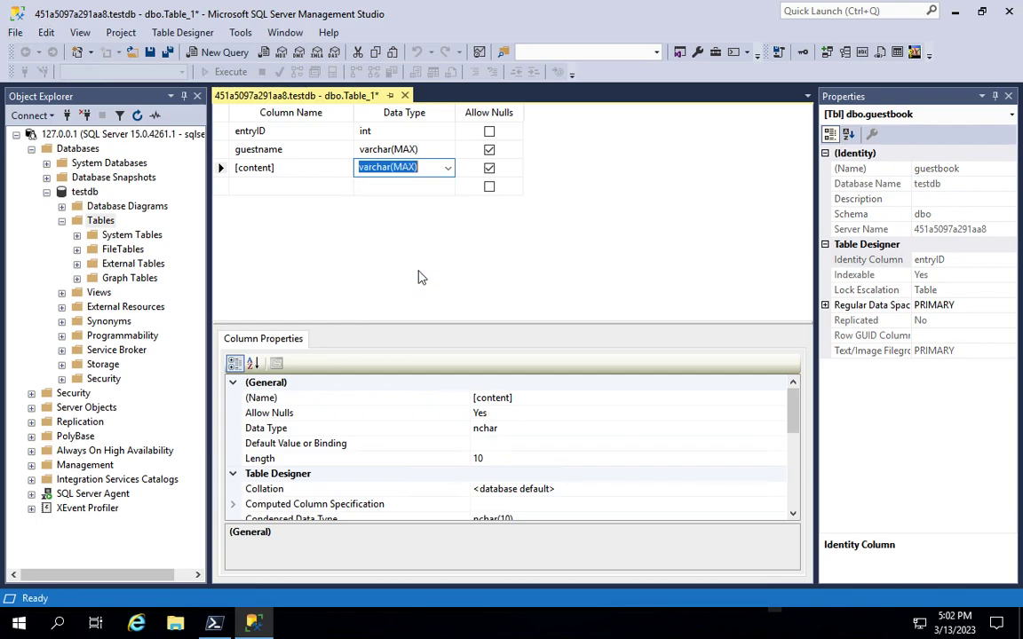
# Step: Check the lab page's saving instruction and save the guestbook table design in SSMS
pyautogui.hotkey('ctrl', 'Left')
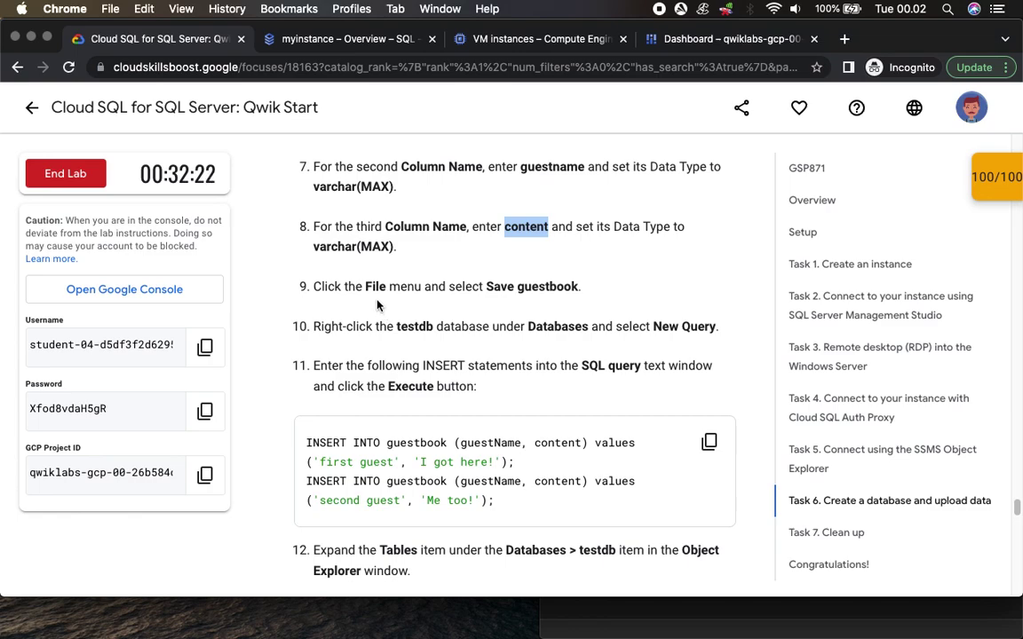
pyautogui.scroll(-3, 405, 302)
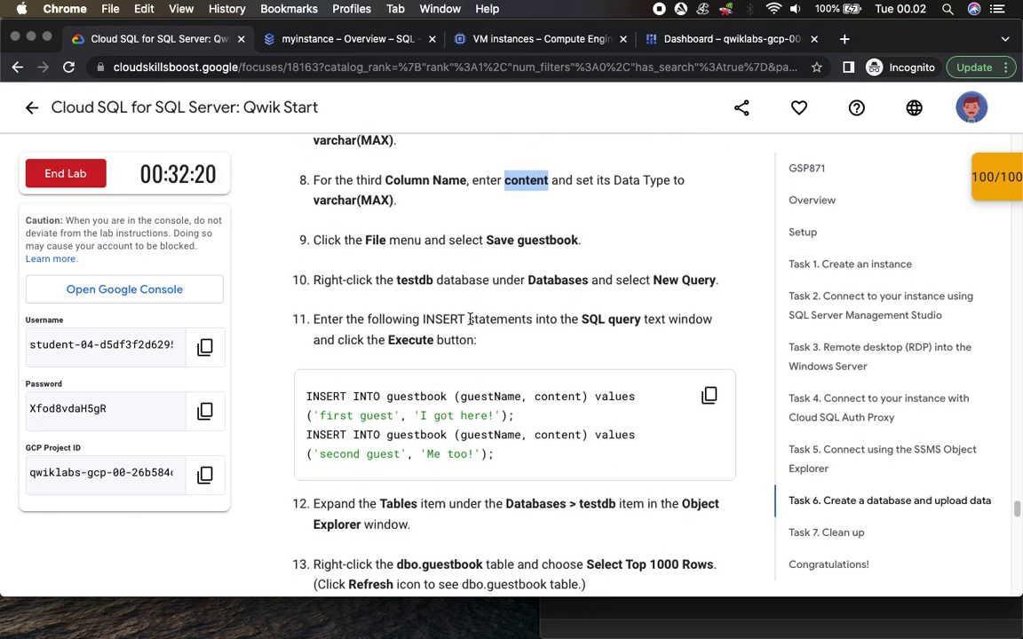
pyautogui.moveTo(355, 162); pyautogui.dragTo(570, 164)
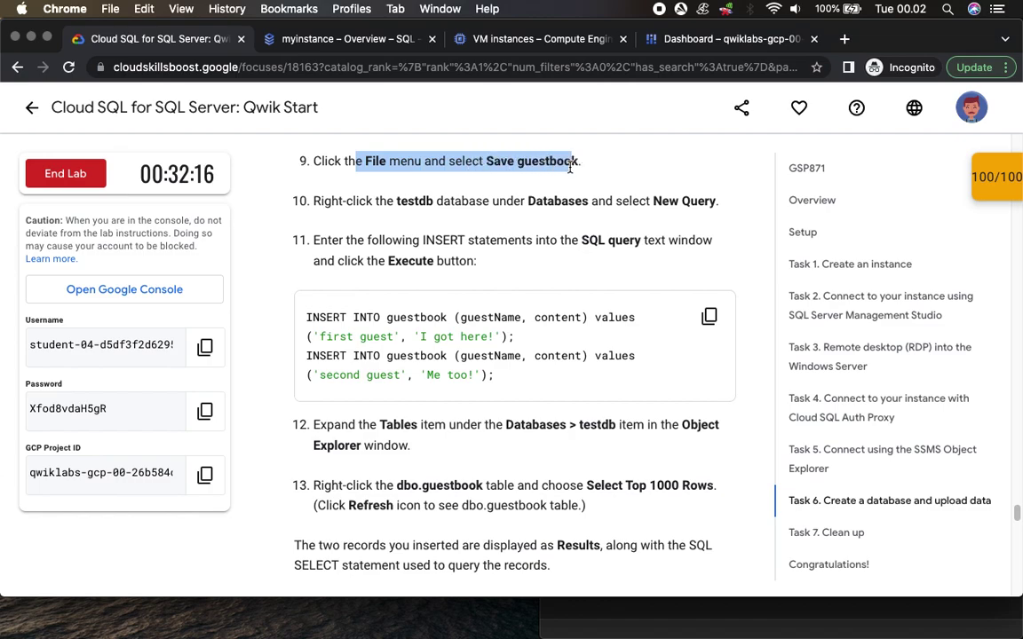
pyautogui.hotkey('ctrl', 'Right')
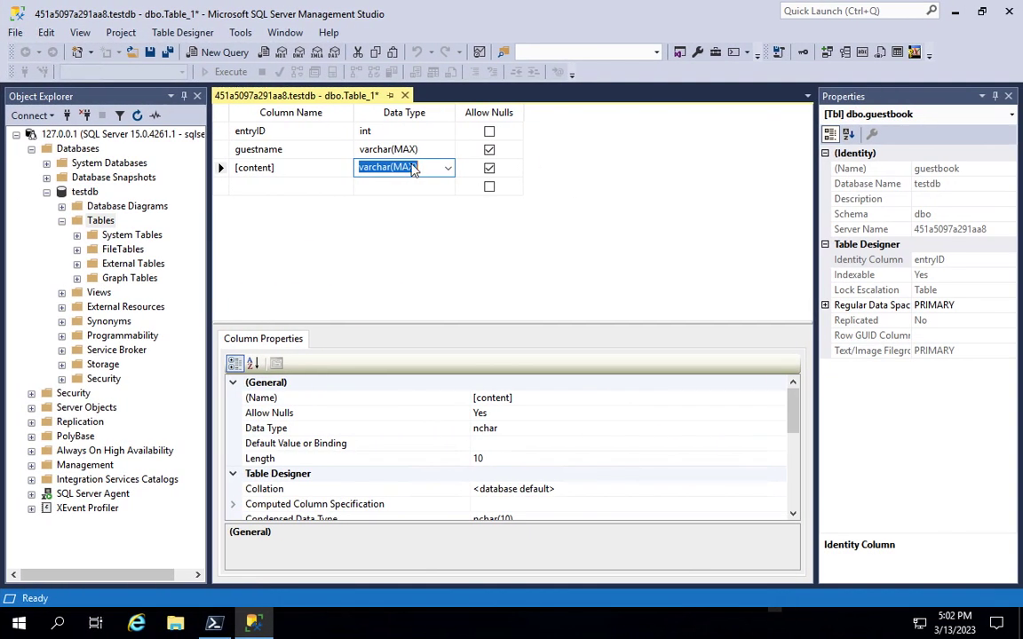
pyautogui.click(15, 32)
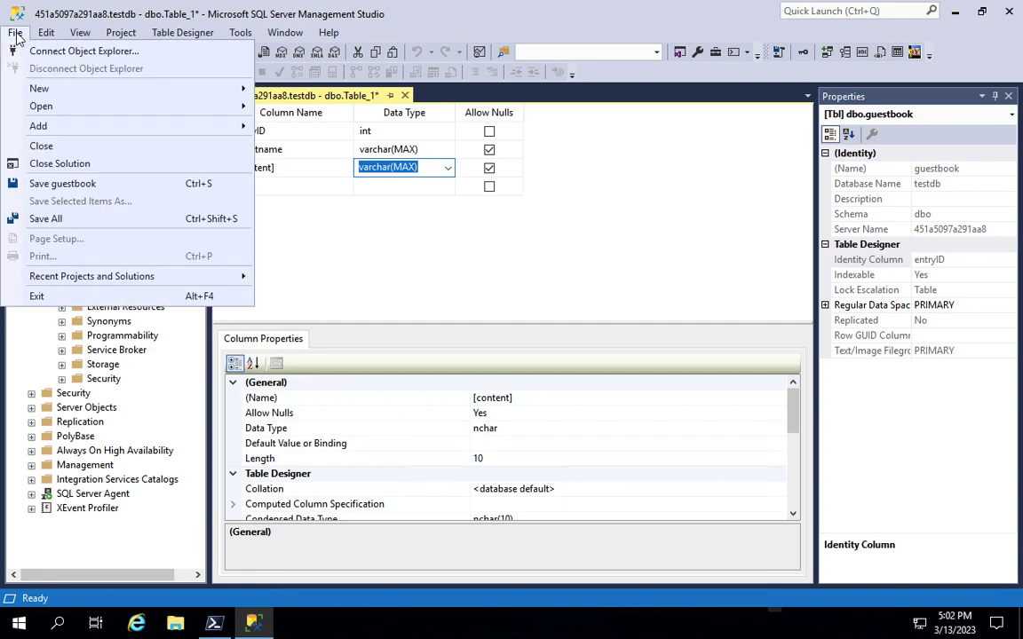
pyautogui.click(62, 184)
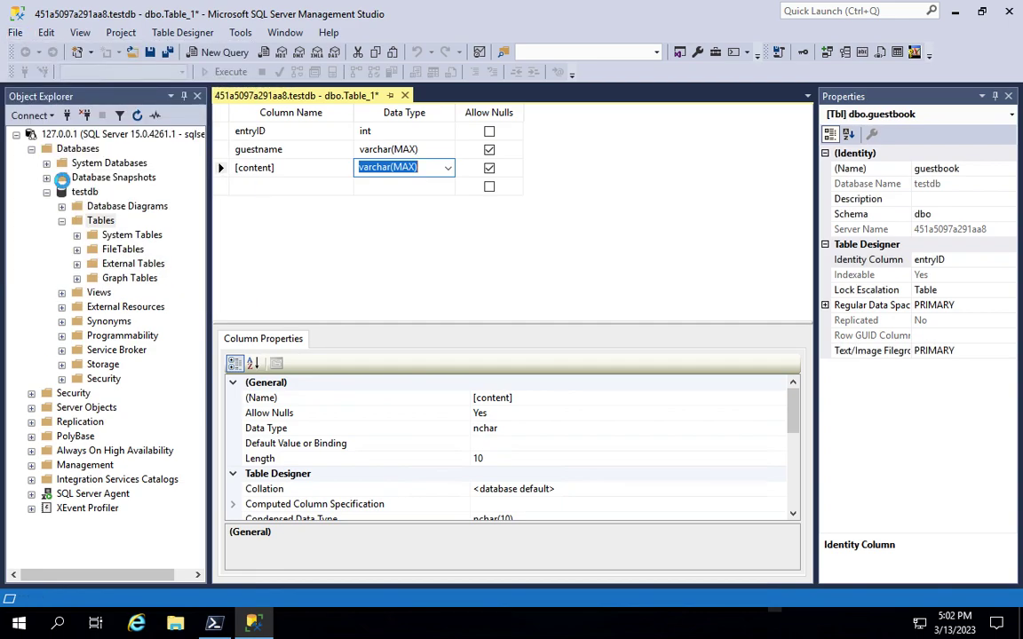
# Step: Review the lab's following instructions and open a new query for the testdb database in SSMS
pyautogui.hotkey('ctrl', 'Left')
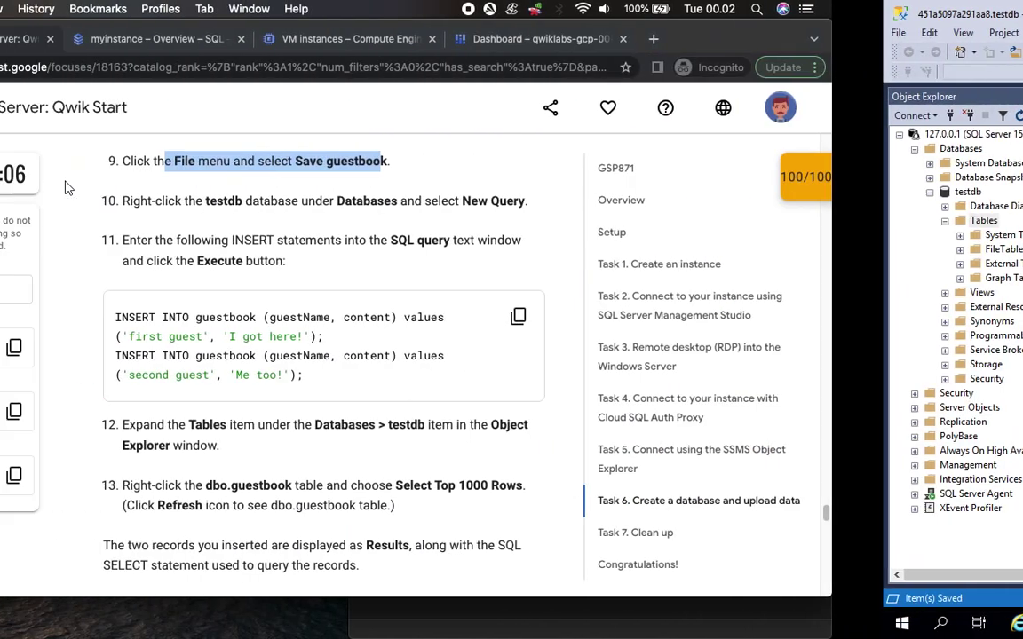
pyautogui.scroll(-1, 480, 303)
pyautogui.scroll(-1, 480, 303)
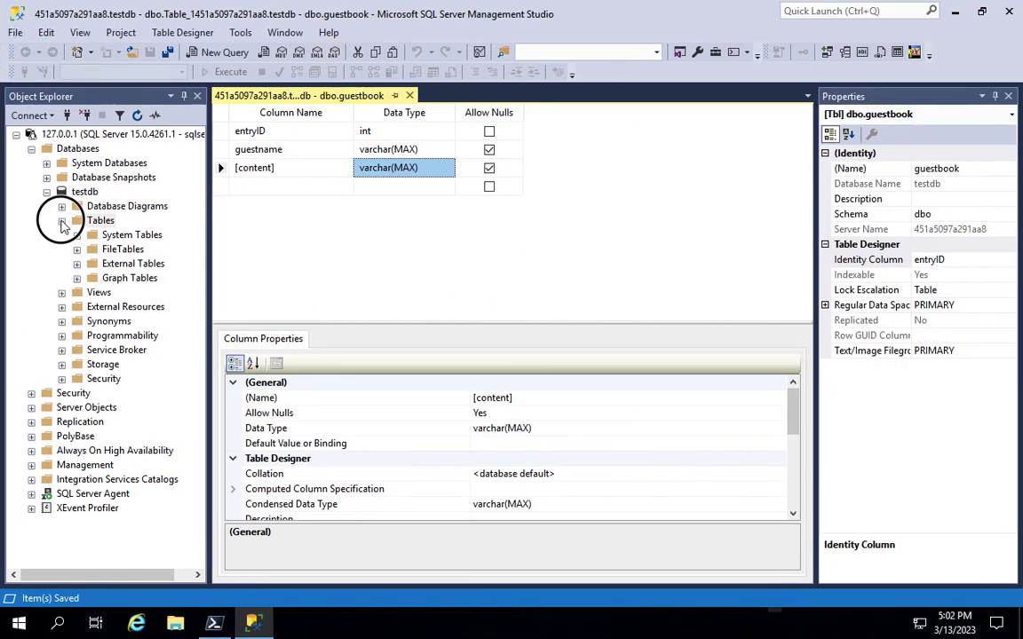
pyautogui.click(61, 221)
pyautogui.click(82, 193)
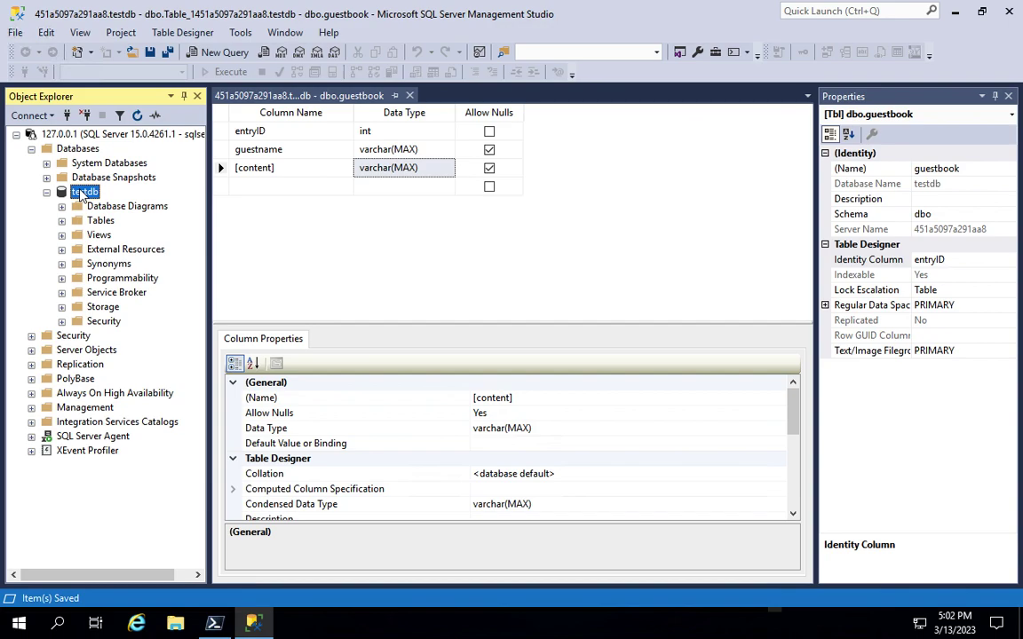
pyautogui.rightClick(82, 194)
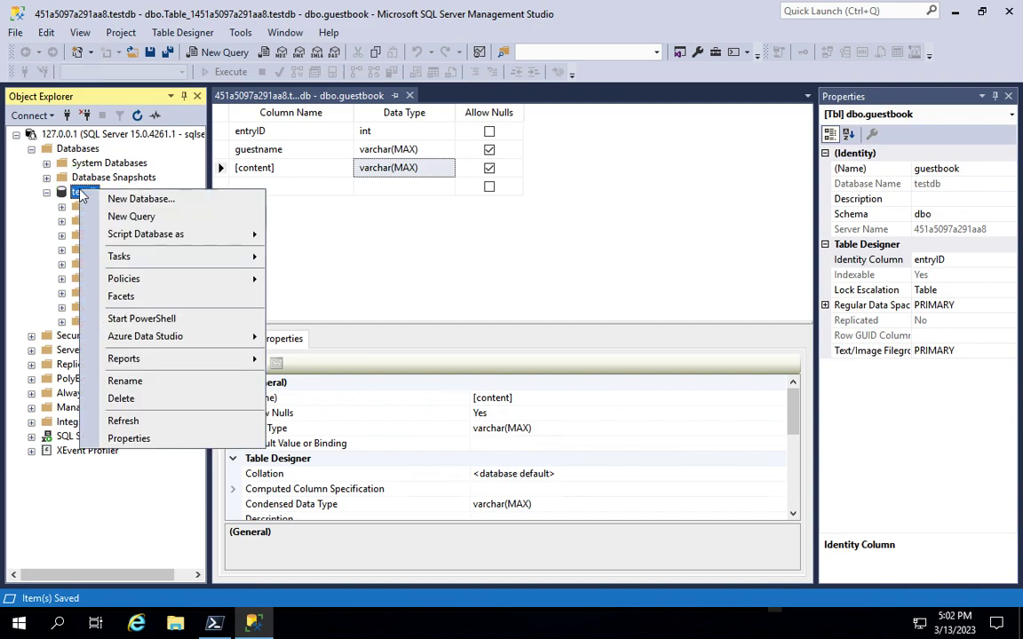
pyautogui.click(132, 217)
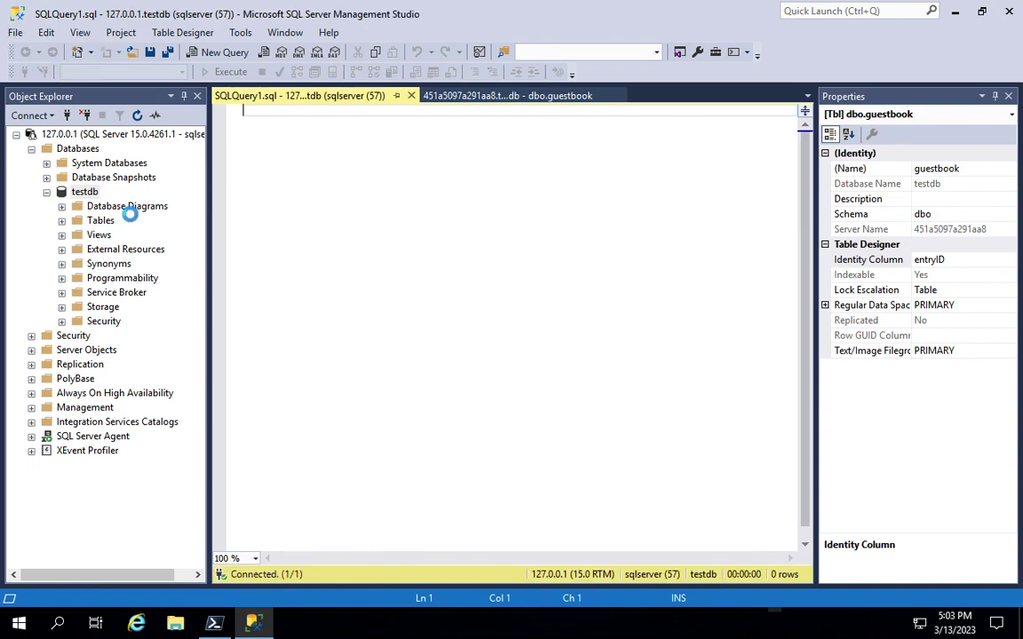
# Step: Try to remove the square brackets from the content column name in the guestbook design and save the table
pyautogui.click(514, 95)
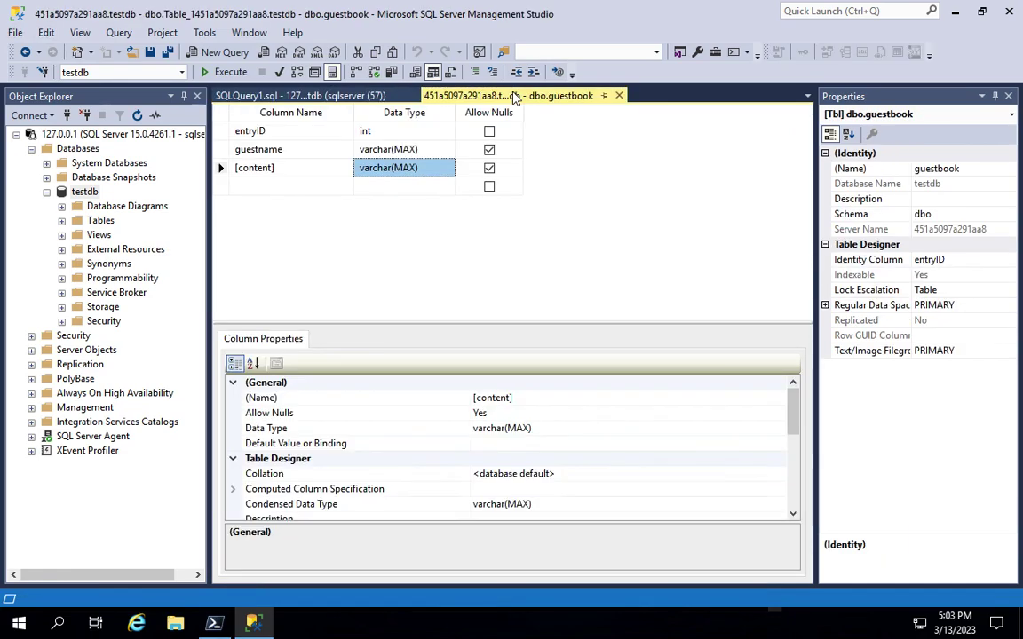
pyautogui.click(278, 167)
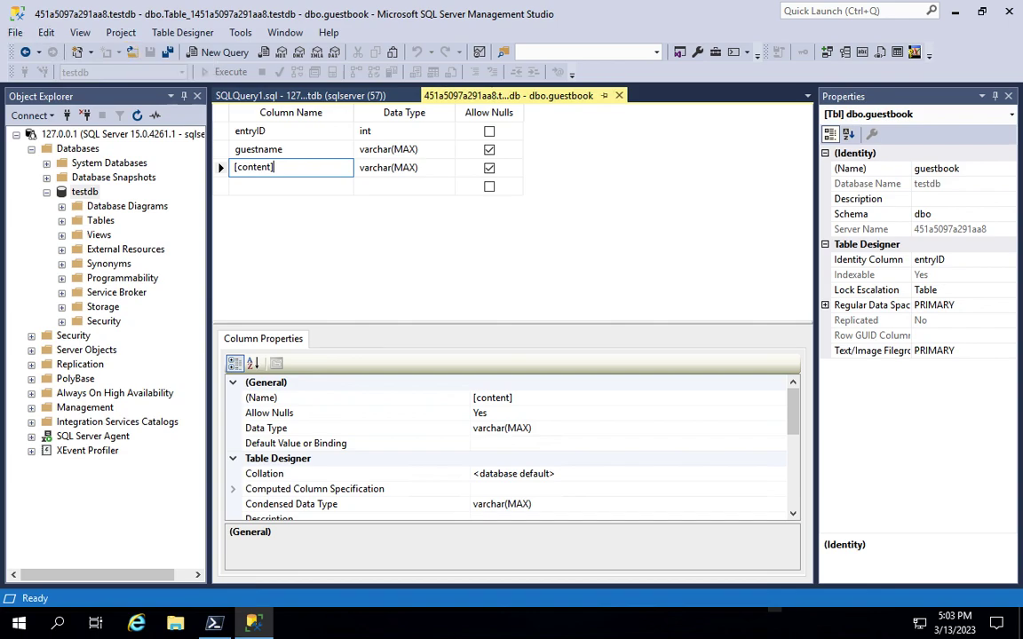
pyautogui.press('BackSpace')
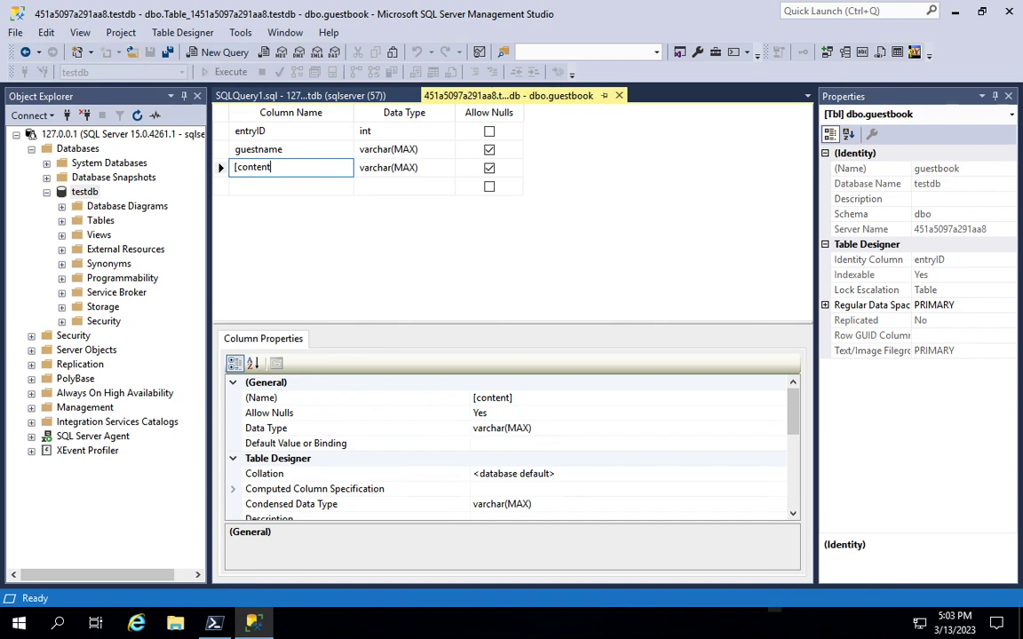
pyautogui.click(238, 167)
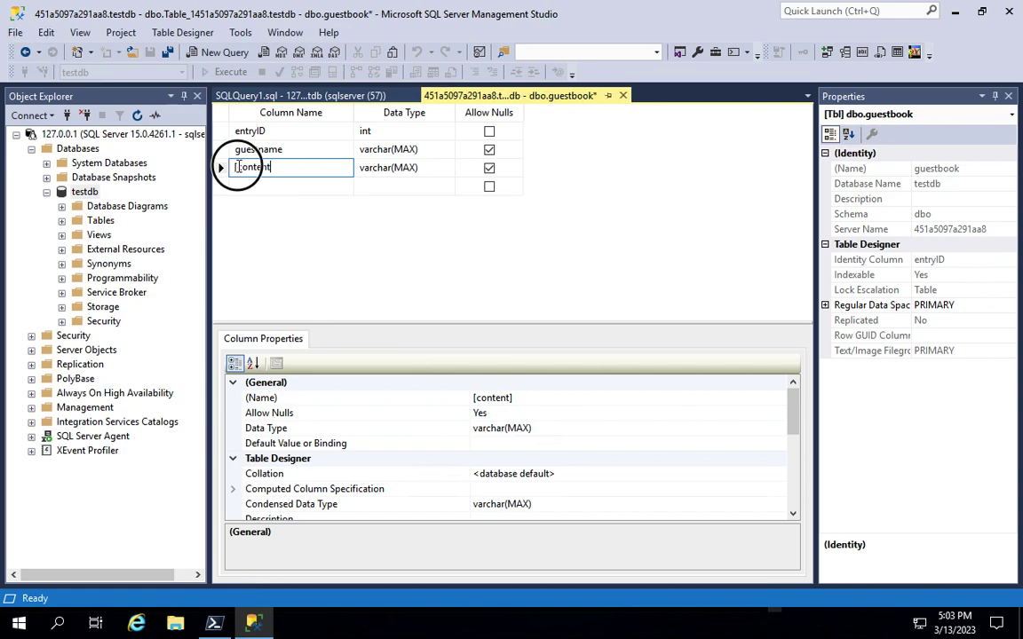
pyautogui.press('BackSpace')
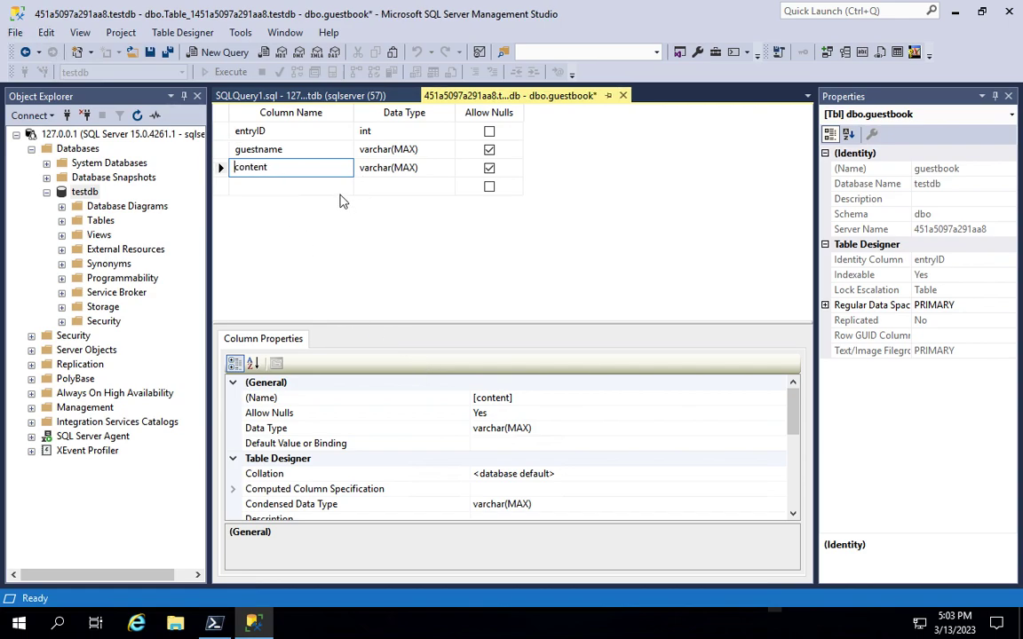
pyautogui.click(15, 33)
pyautogui.click(53, 181)
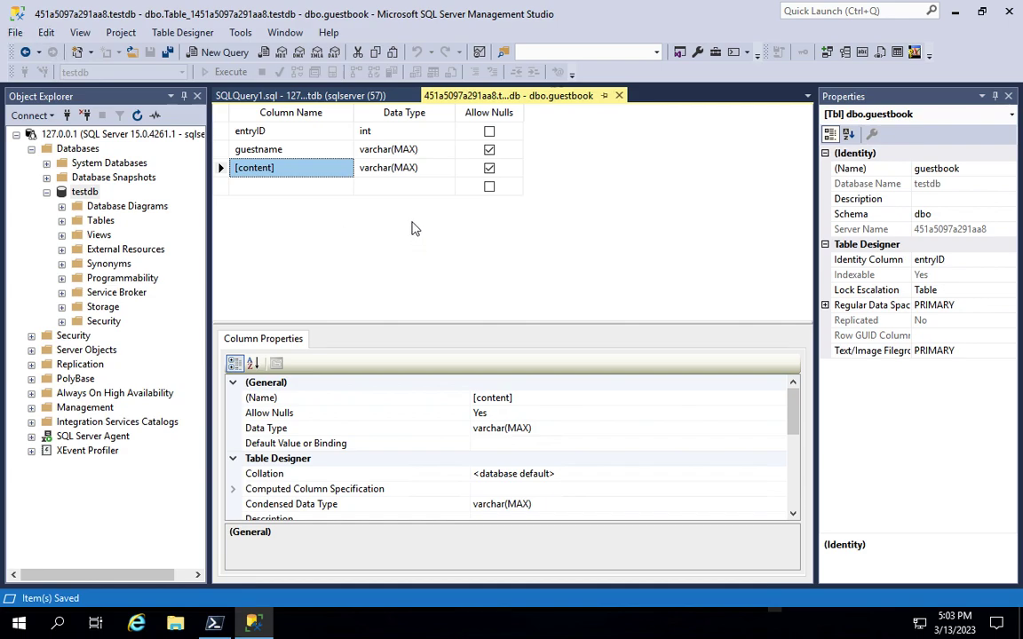
# Step: Copy the two guestbook INSERT statements from the lab page and paste them into the empty testdb query in SSMS
pyautogui.click(309, 94)
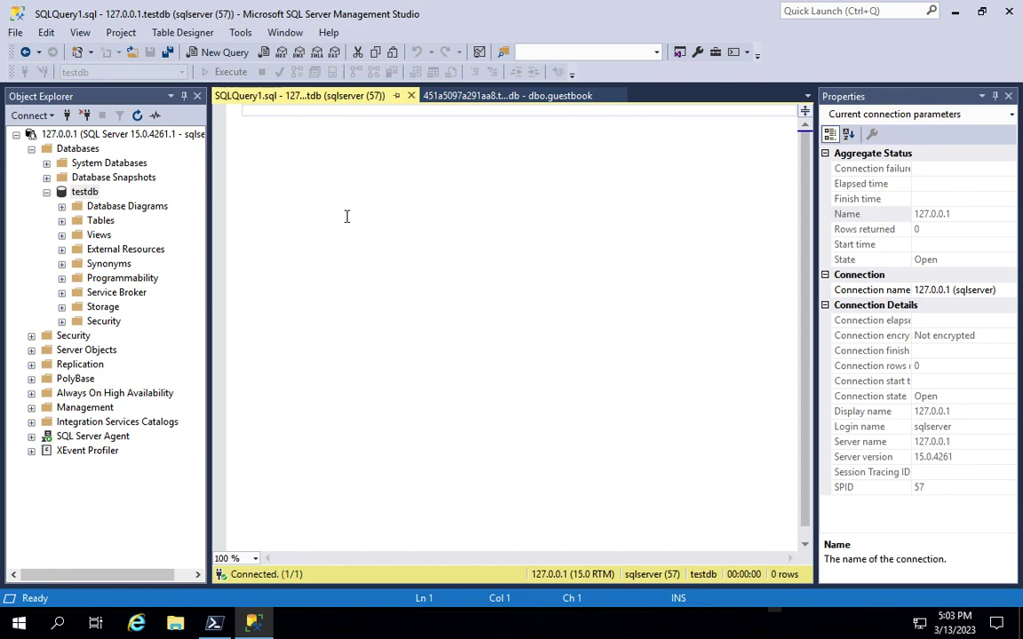
pyautogui.hotkey('ctrl', 'Left')
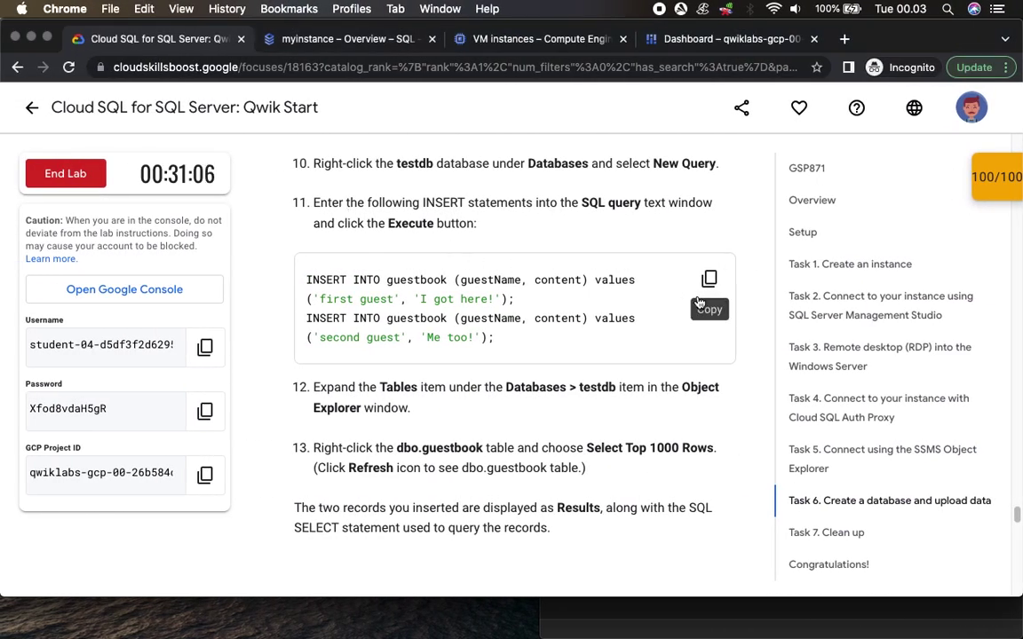
pyautogui.click(709, 282)
pyautogui.rightClick(710, 286)
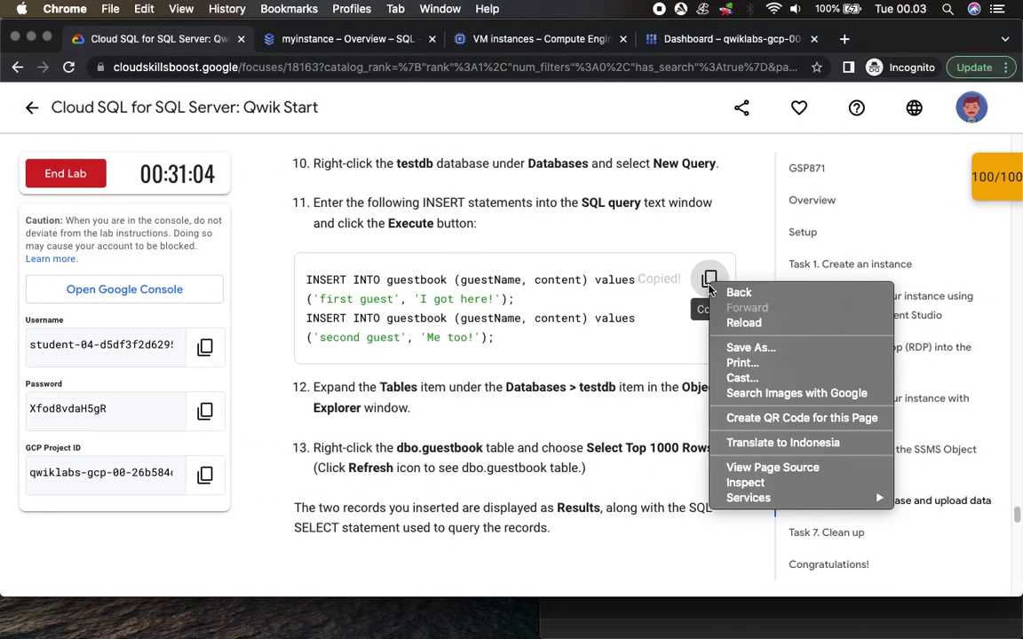
pyautogui.click(749, 266)
pyautogui.hotkey('ctrl', 'Right')
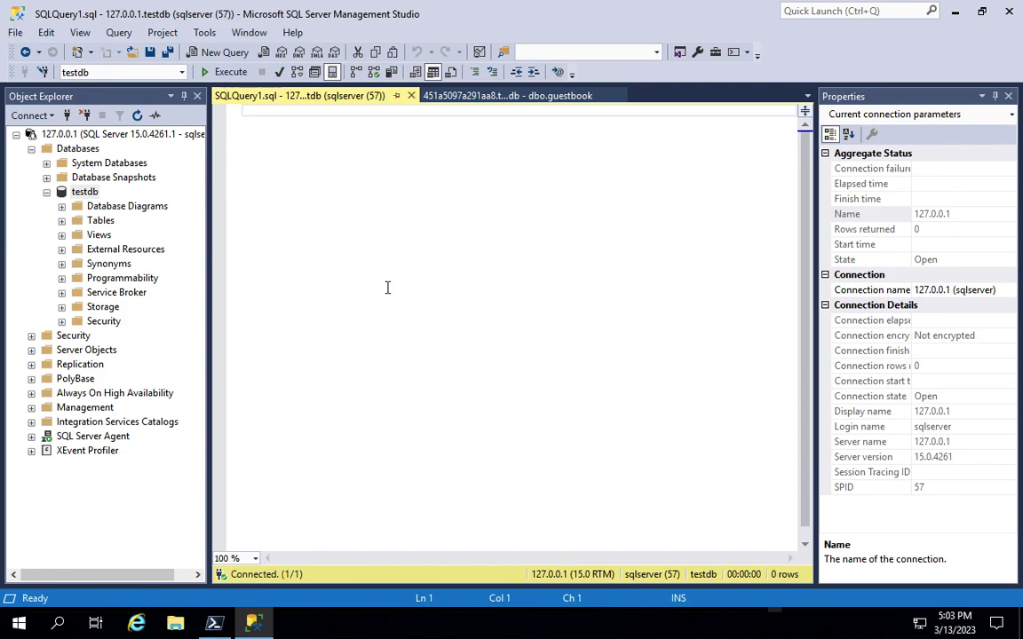
pyautogui.hotkey('ctrl', 'v')
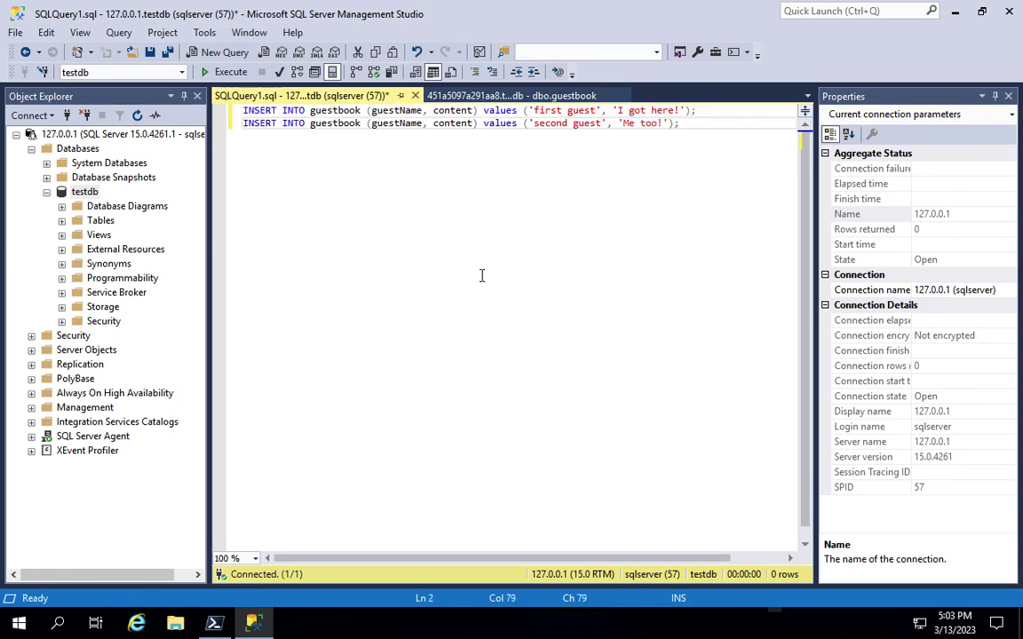
# Step: Check the lab page's execution instruction and execute the two guestbook INSERT statements in SSMS
pyautogui.hotkey('ctrl', 'Left')
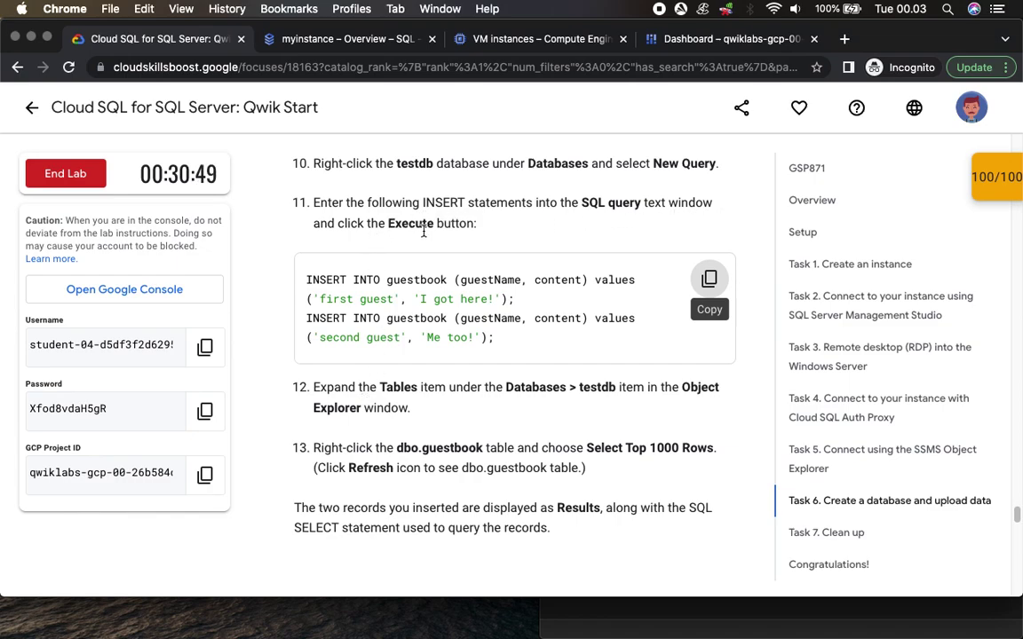
pyautogui.hotkey('ctrl', 'Right')
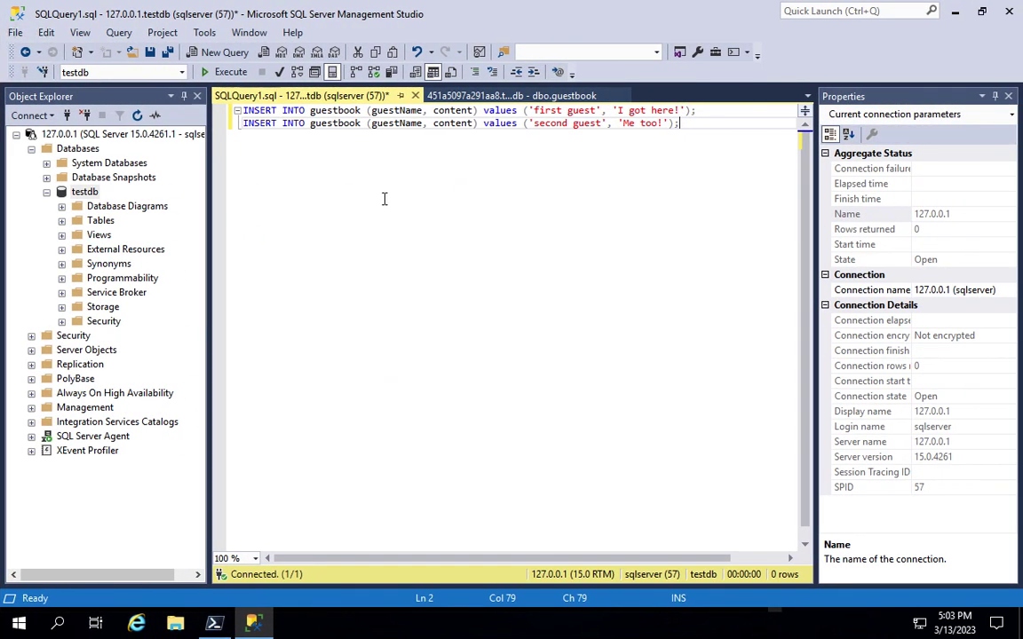
pyautogui.click(241, 111)
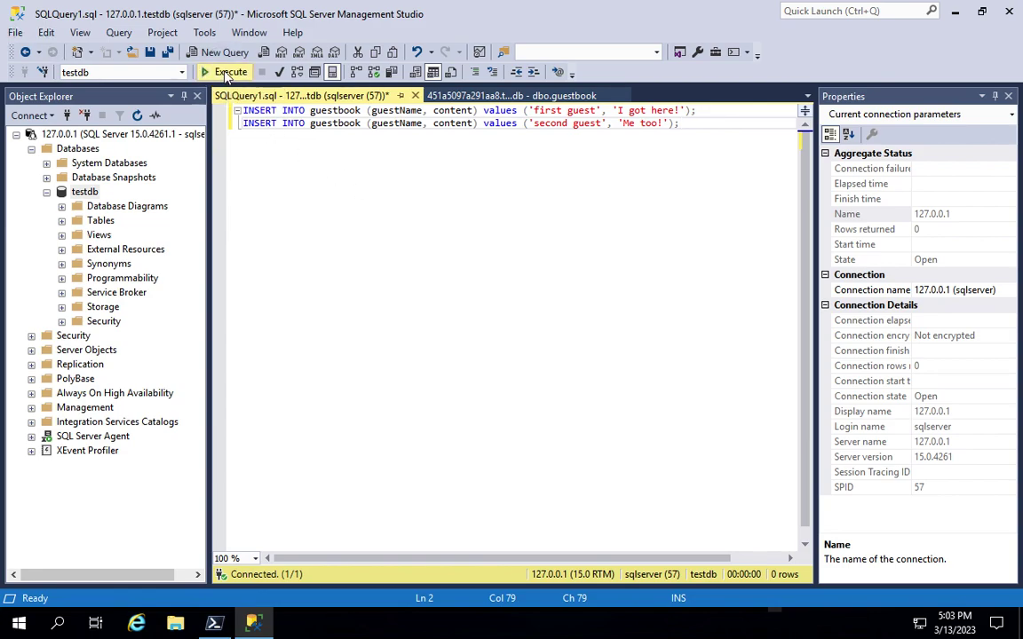
pyautogui.click(225, 75)
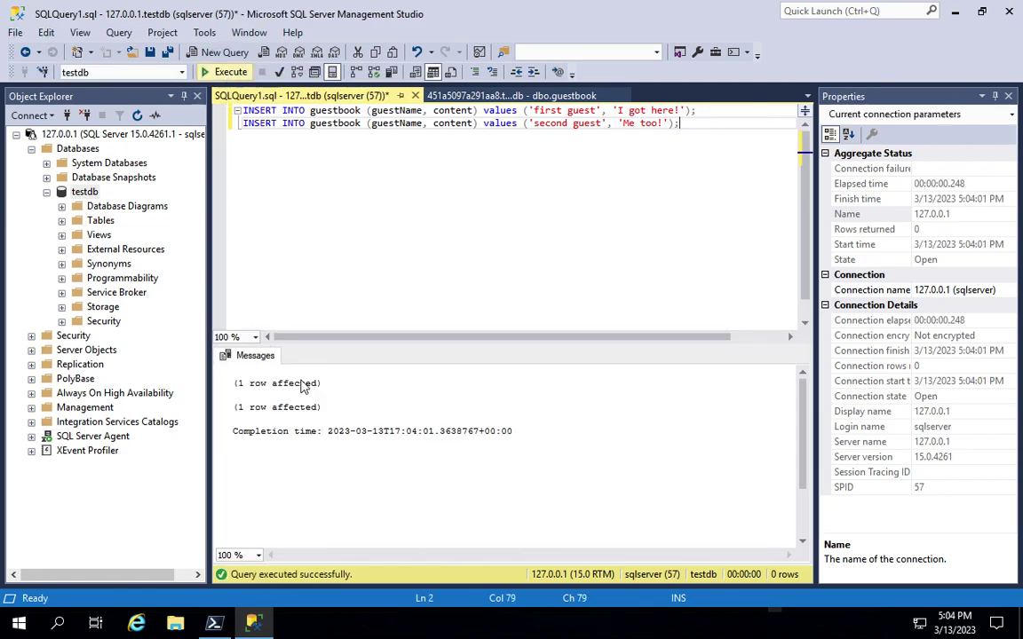
# Step: Read the lab's steps for querying dbo.guestbook and expand testdb's Tables folder in SSMS Object Explorer
pyautogui.hotkey('ctrl', 'Left')
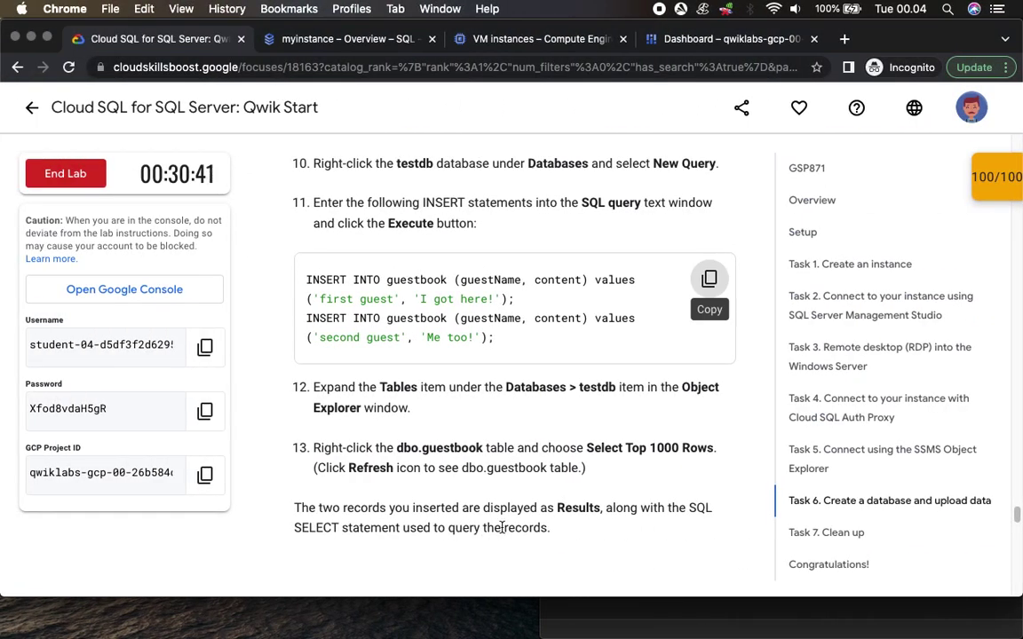
pyautogui.scroll(-5, 504, 486)
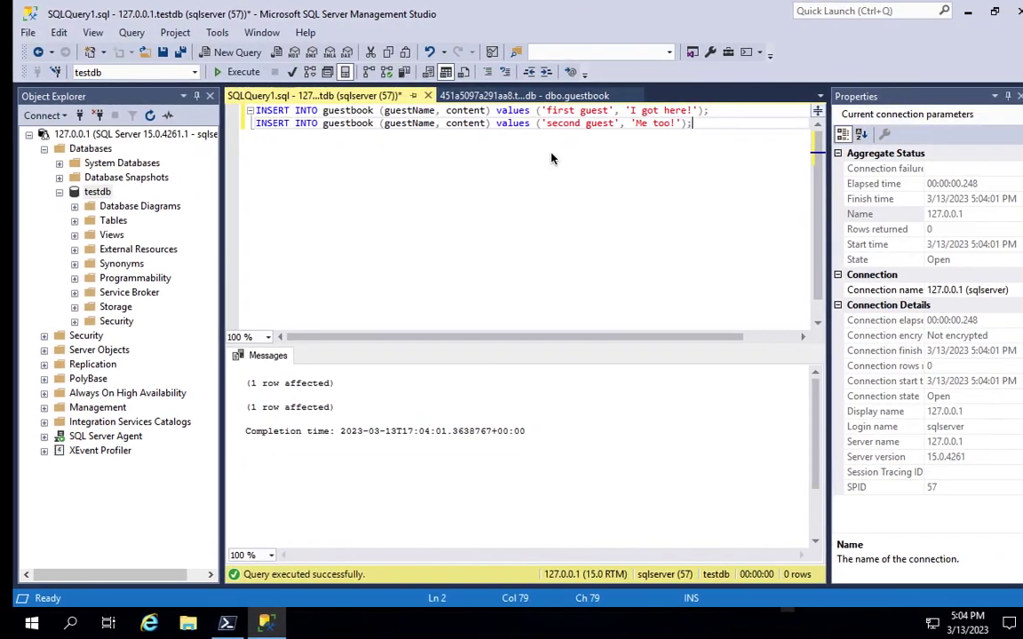
pyautogui.hotkey('ctrl', 'Left')
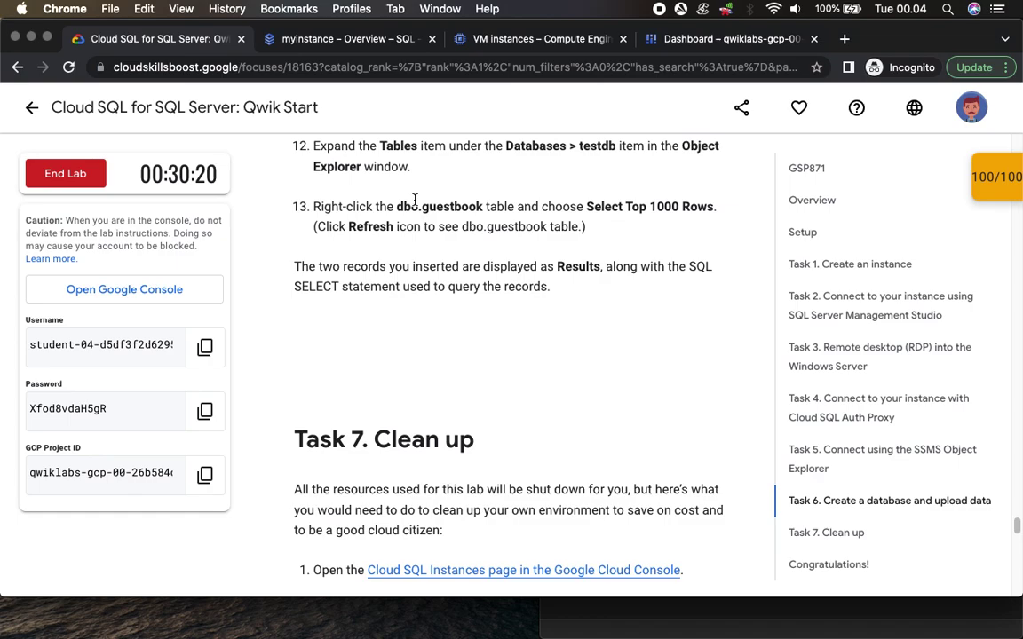
pyautogui.hotkey('ctrl', 'Right')
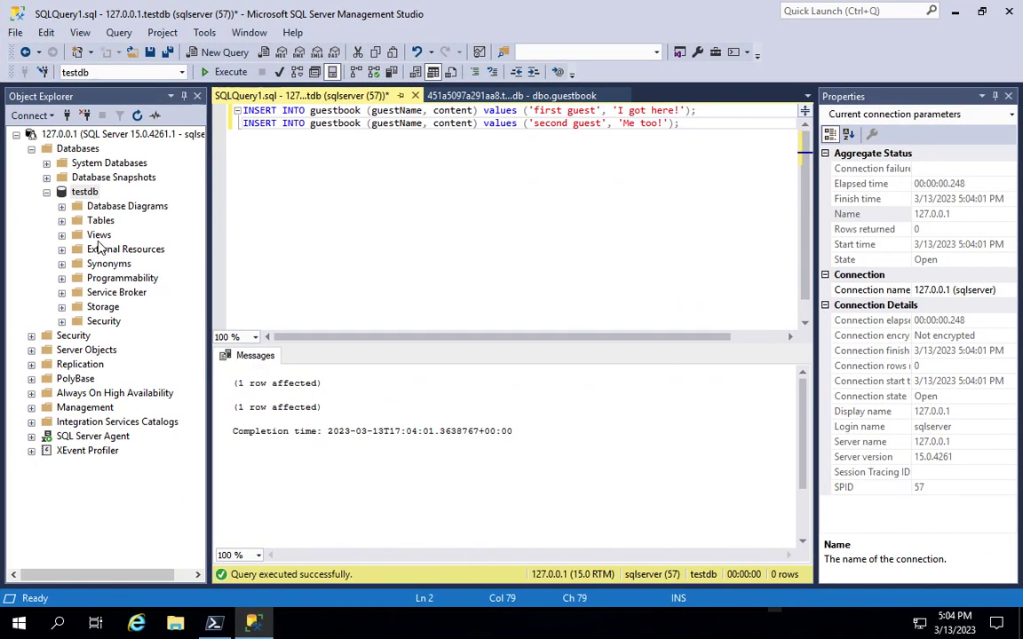
pyautogui.click(61, 221)
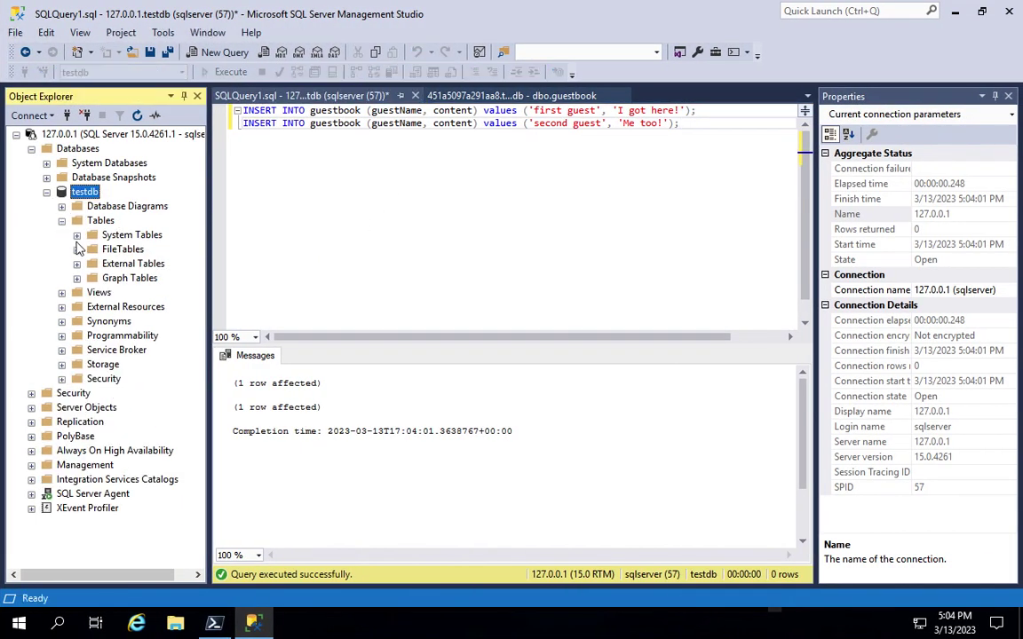
# Step: Expand System Tables, FileTables, External Tables and Graph Tables under testdb's Tables folder to look for dbo.guestbook
pyautogui.click(76, 235)
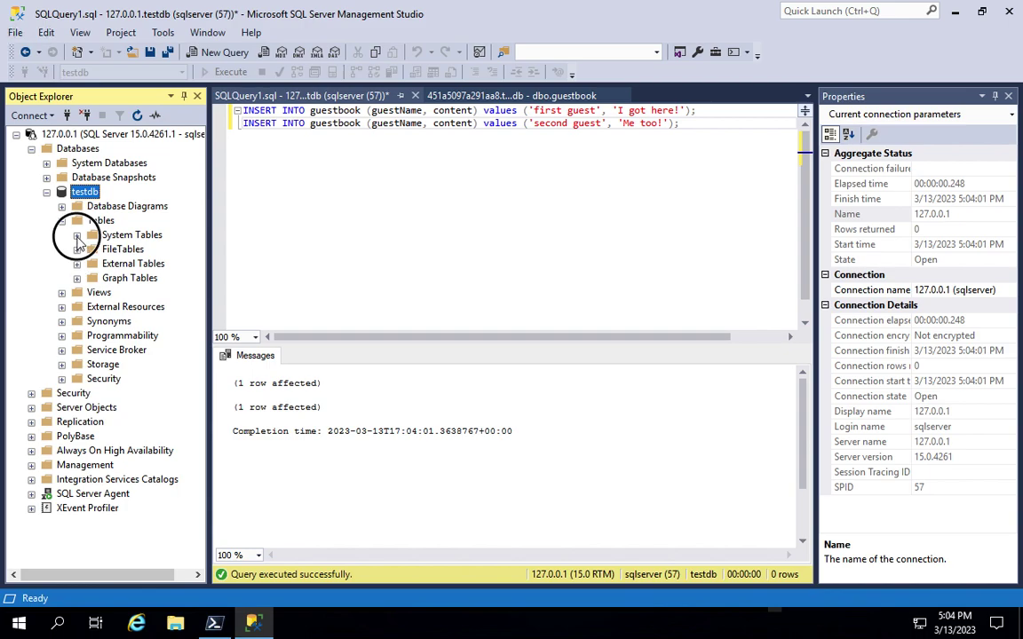
pyautogui.click(77, 251)
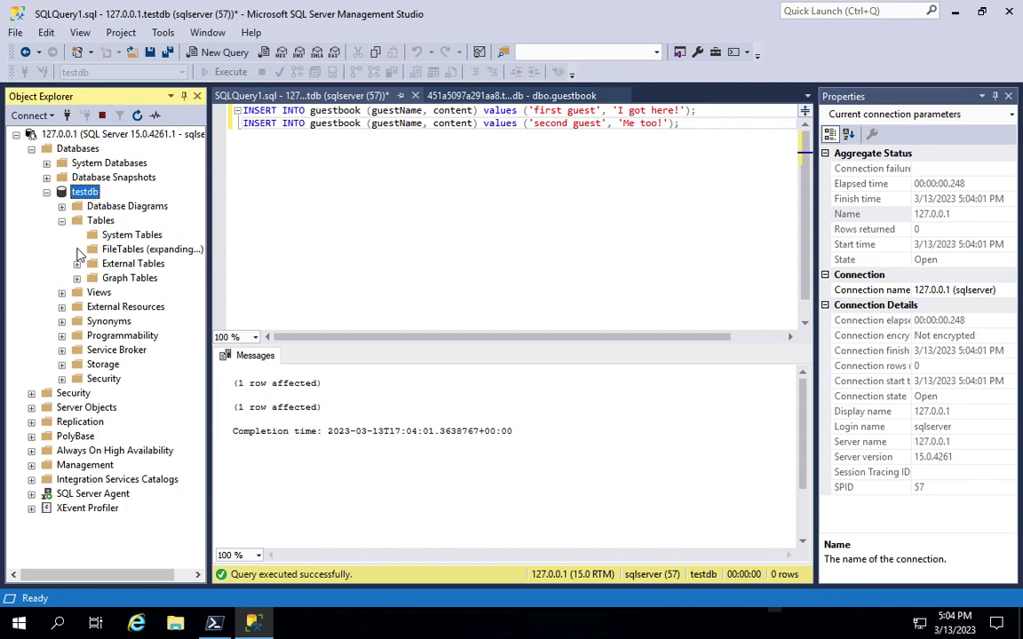
pyautogui.click(76, 265)
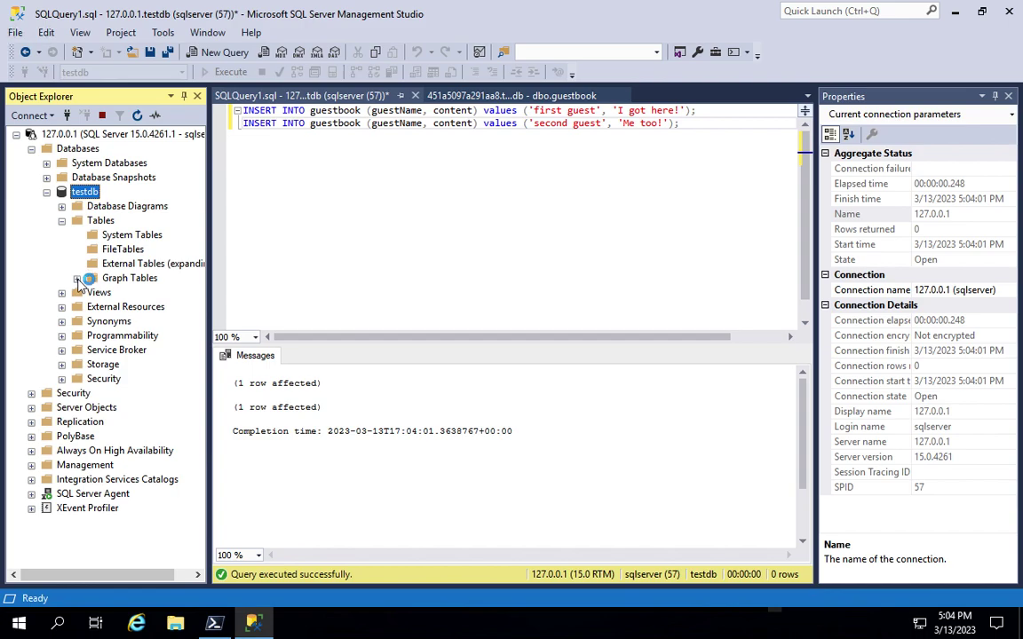
pyautogui.click(78, 278)
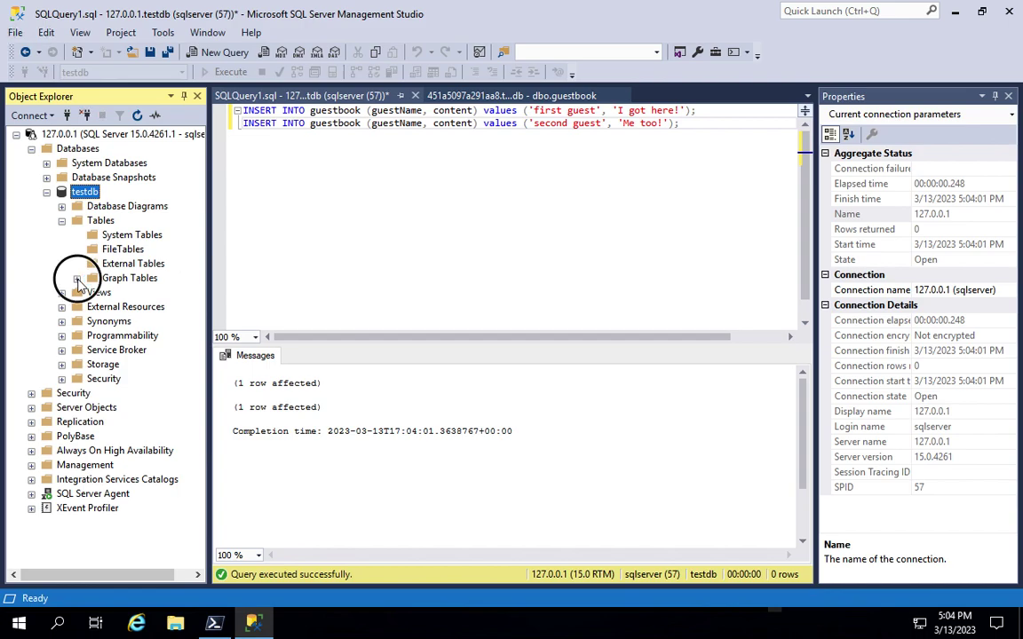
# Step: Look for the guestbook table under testdb's Database Diagrams, declining to create the diagram support objects, and re-expand testdb
pyautogui.click(61, 221)
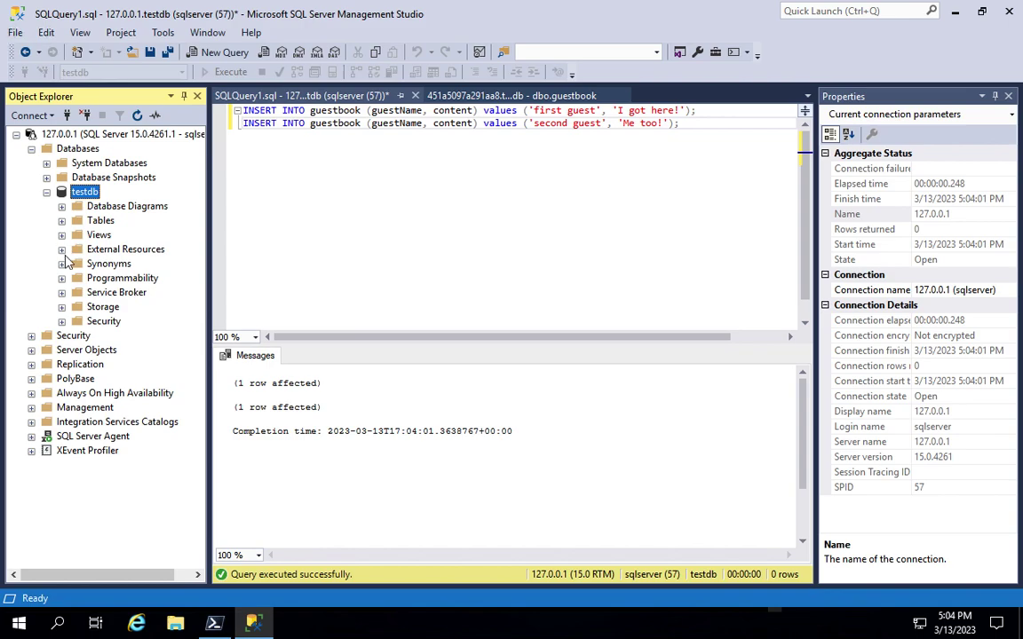
pyautogui.click(61, 207)
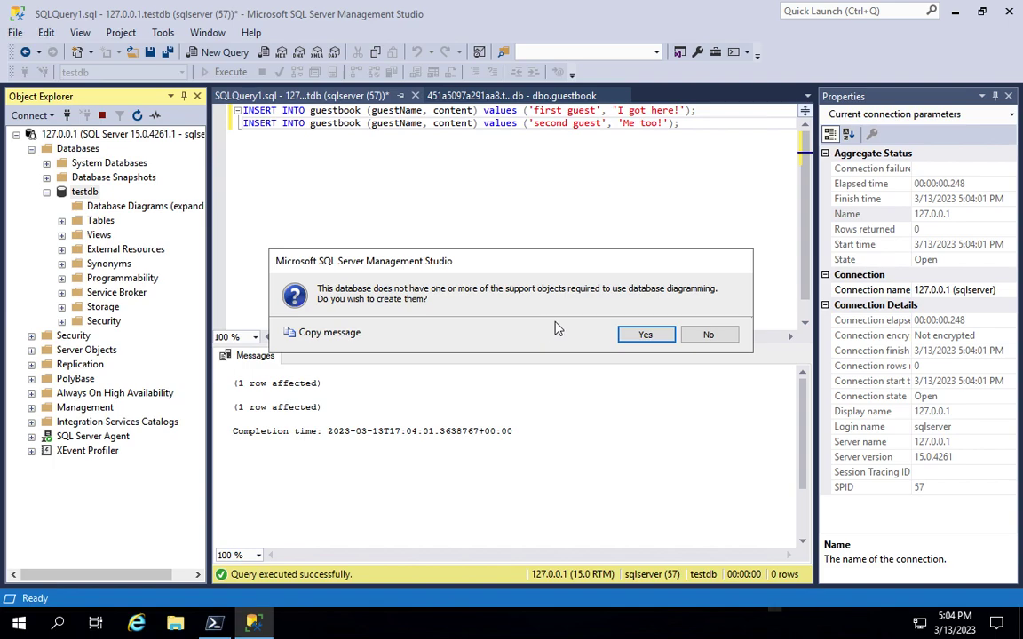
pyautogui.click(707, 335)
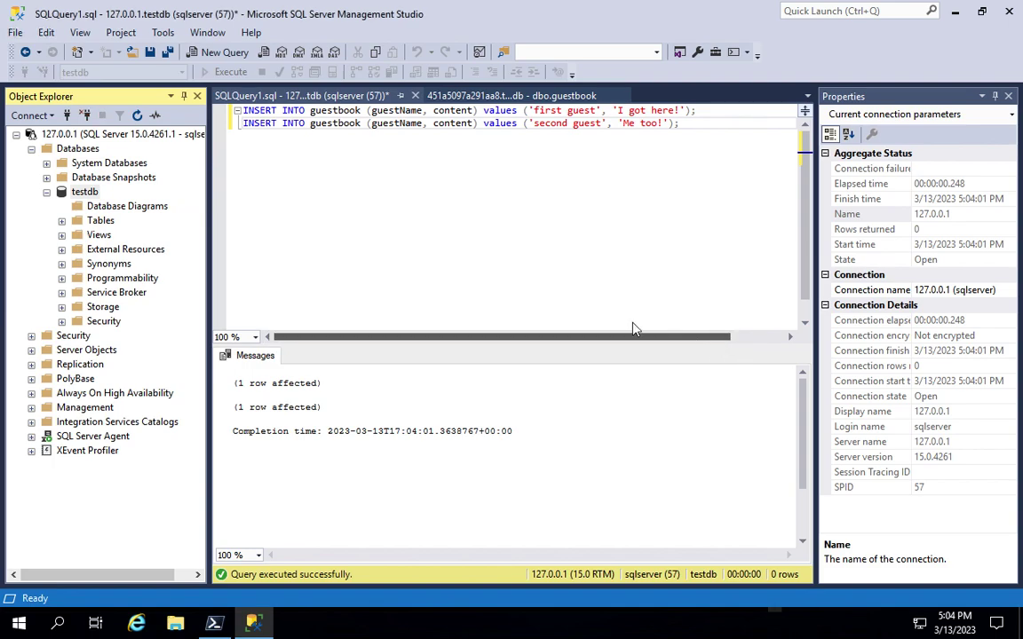
pyautogui.click(47, 192)
pyautogui.click(47, 191)
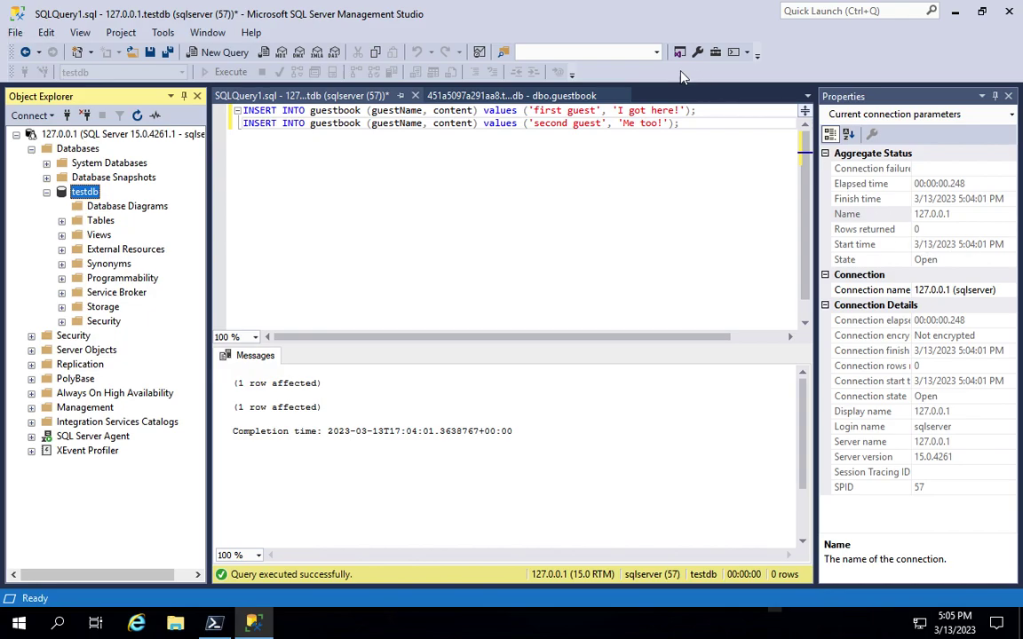
# Step: Recheck the lab's instructions for finding dbo.guestbook and refresh testdb's expanded Tables folder in SSMS Object Explorer
pyautogui.hotkey('ctrl', 'Left')
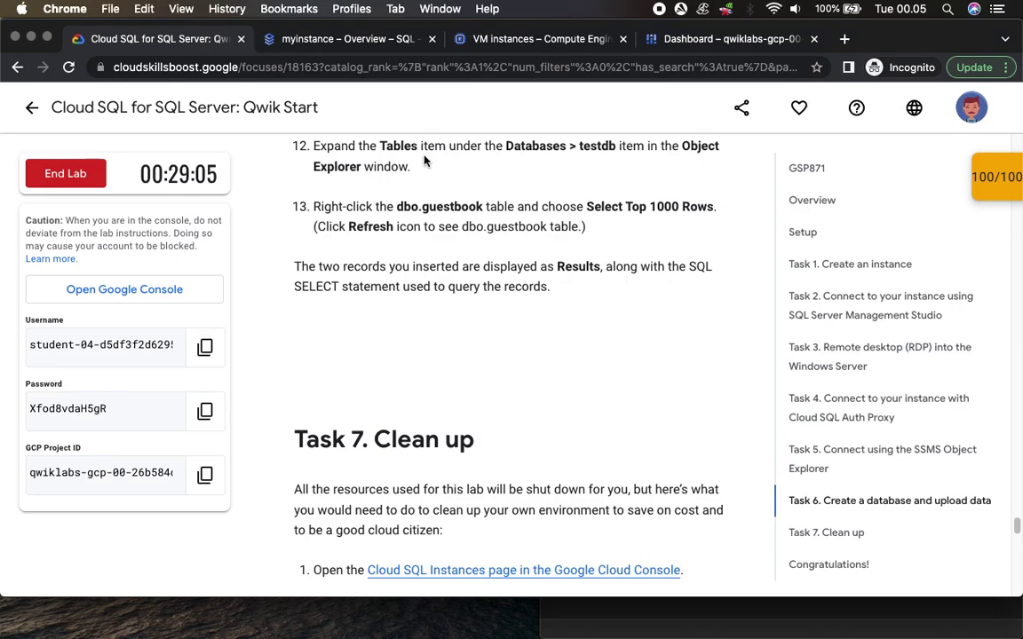
pyautogui.hotkey('ctrl', 'Right')
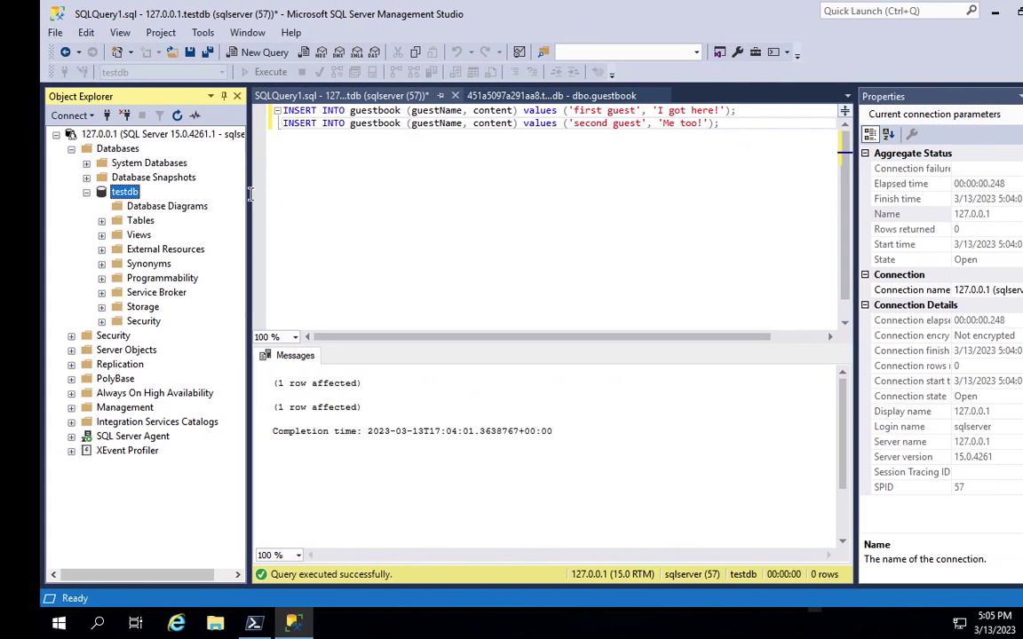
pyautogui.hotkey('ctrl', 'Left')
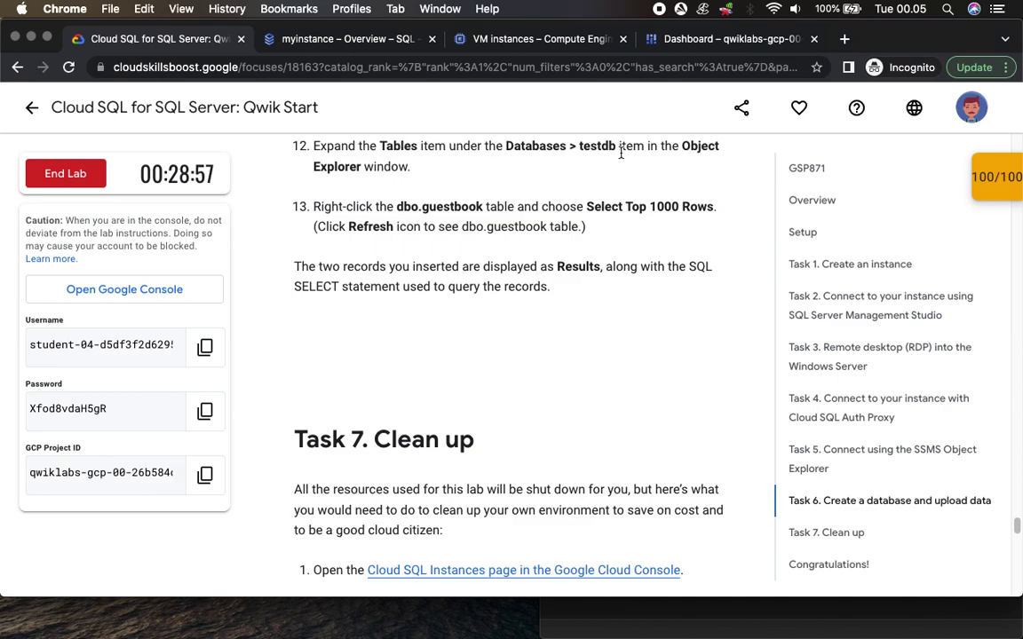
pyautogui.hotkey('ctrl', 'Right')
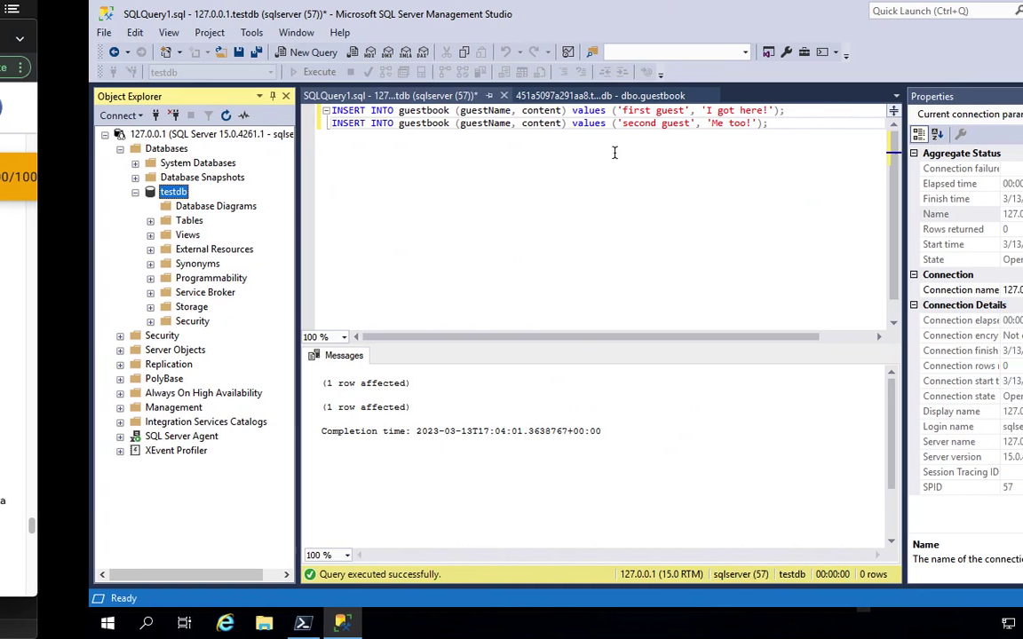
pyautogui.click(62, 222)
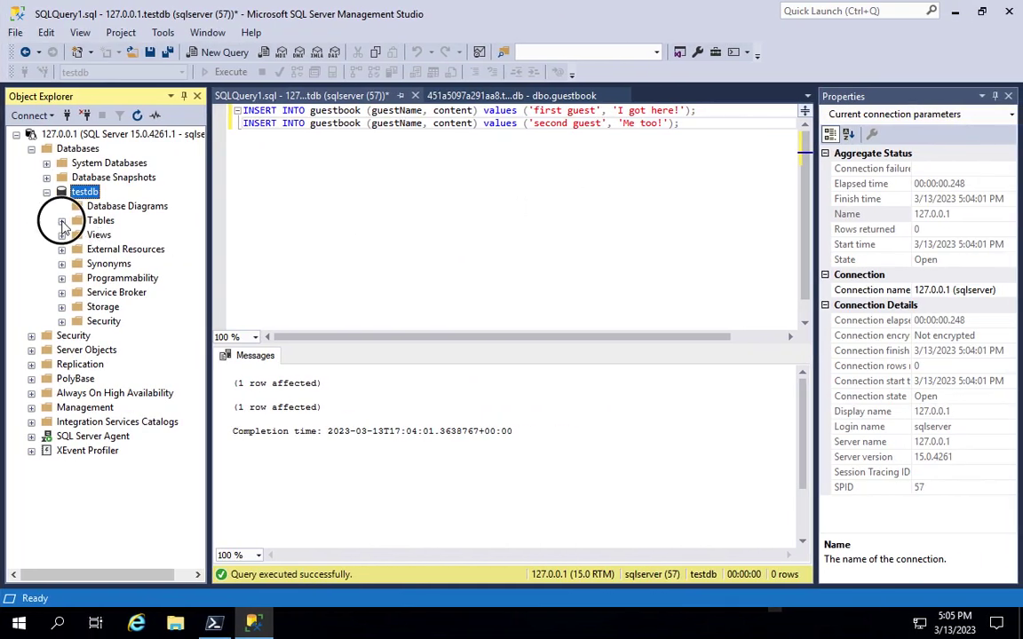
pyautogui.click(98, 222)
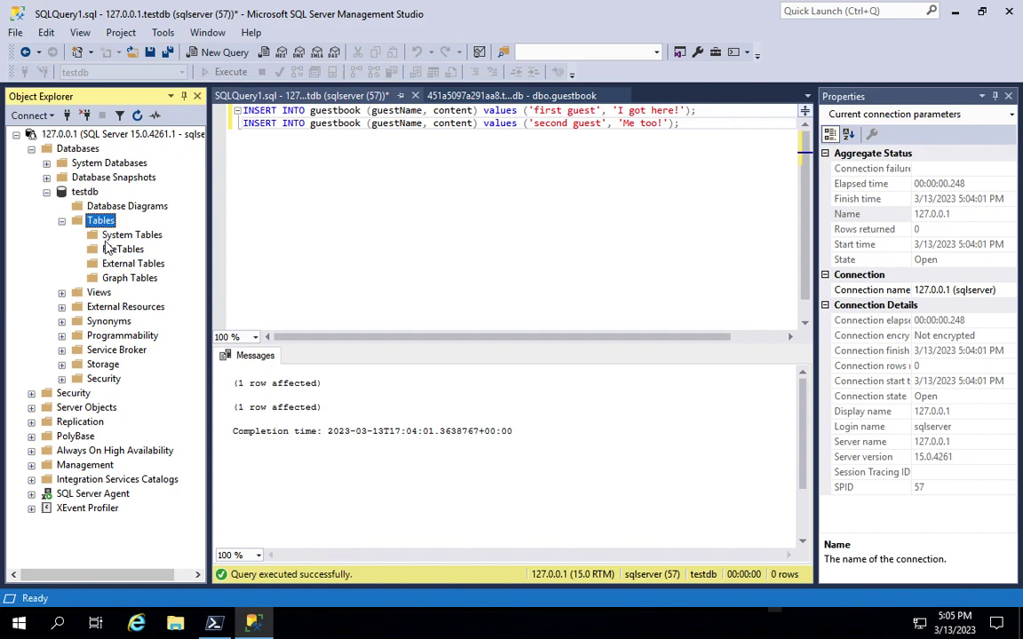
pyautogui.click(137, 116)
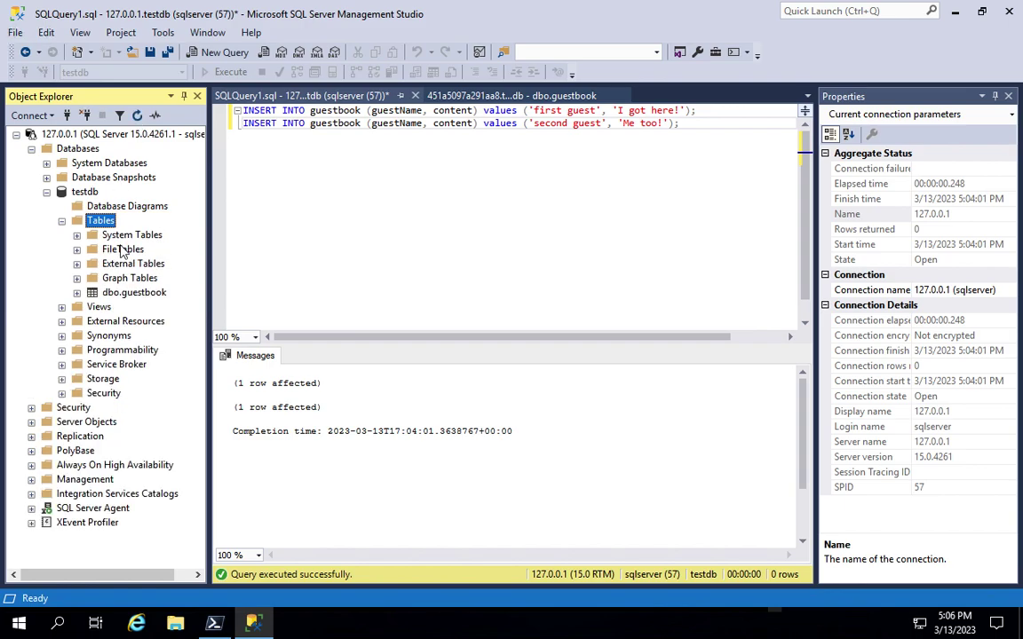
# Step: Expand dbo.guestbook, confirm the lab's query instruction, and select the table's top 1000 rows in SSMS
pyautogui.click(130, 295)
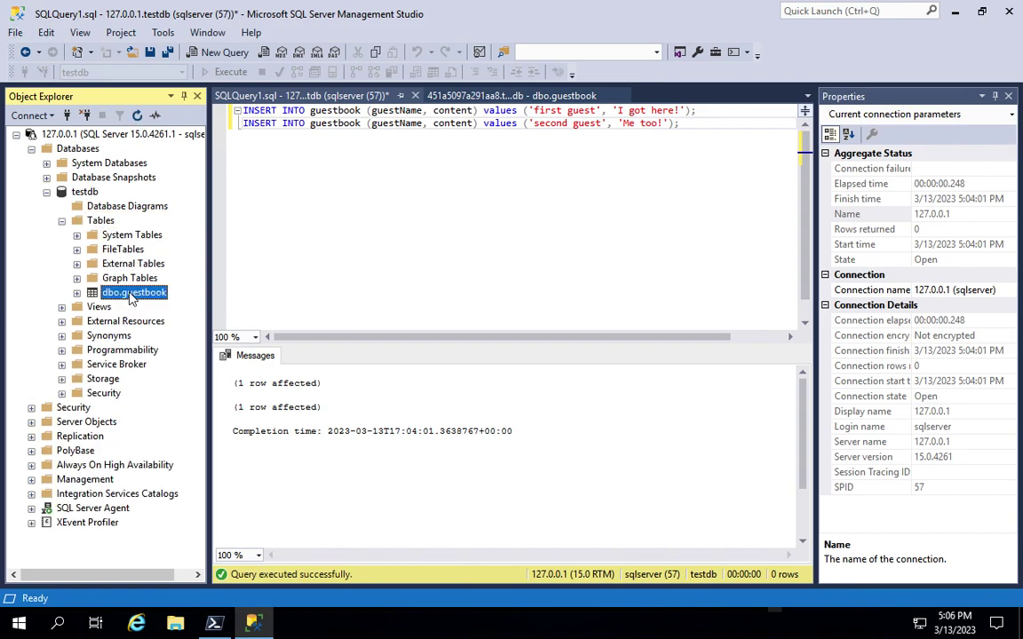
pyautogui.click(77, 293)
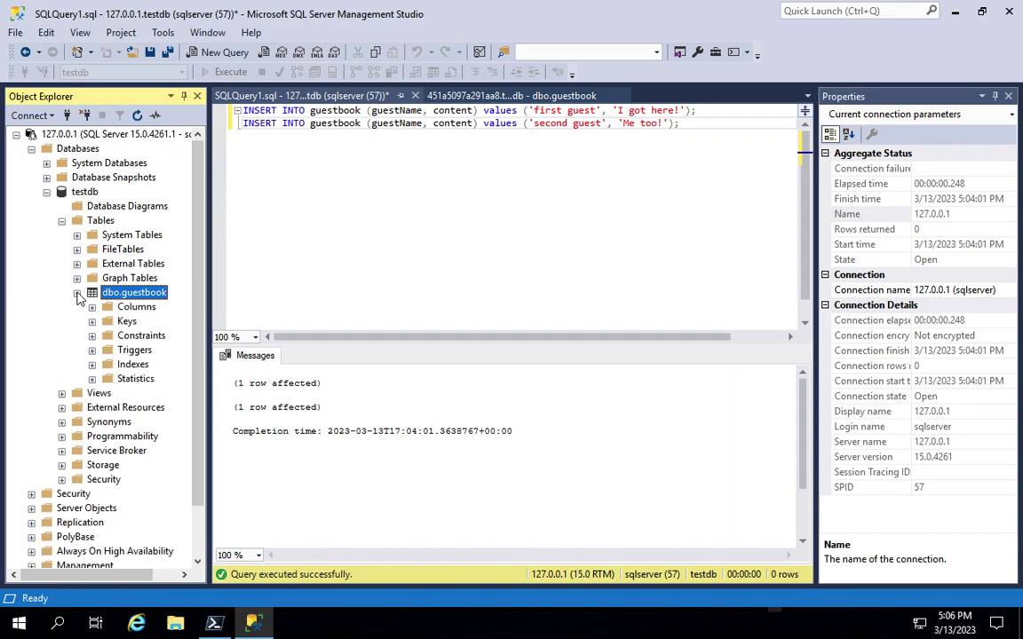
pyautogui.hotkey('ctrl', 'Left')
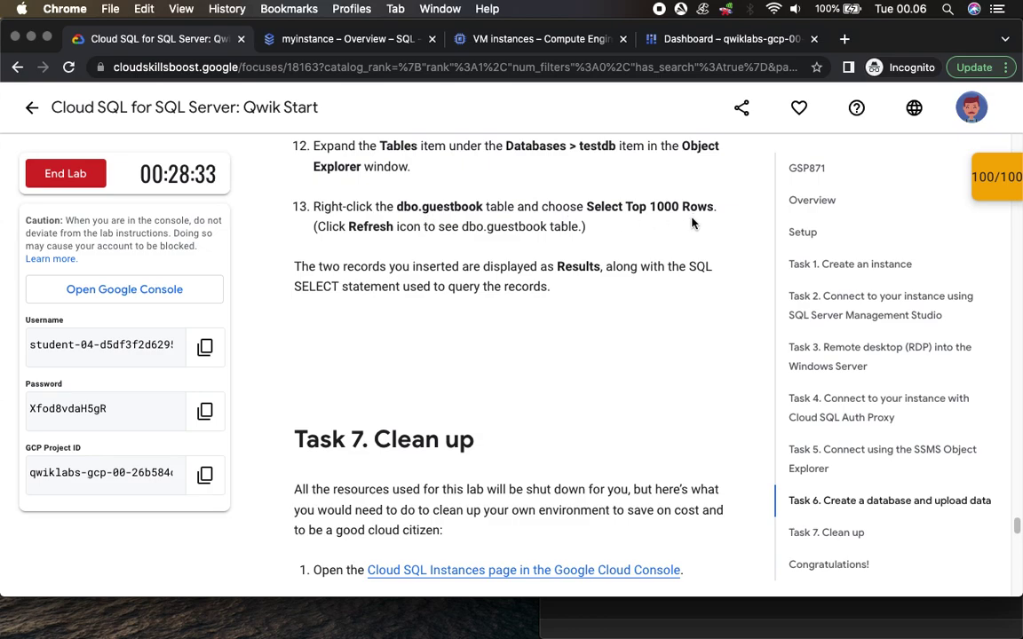
pyautogui.hotkey('ctrl', 'Right')
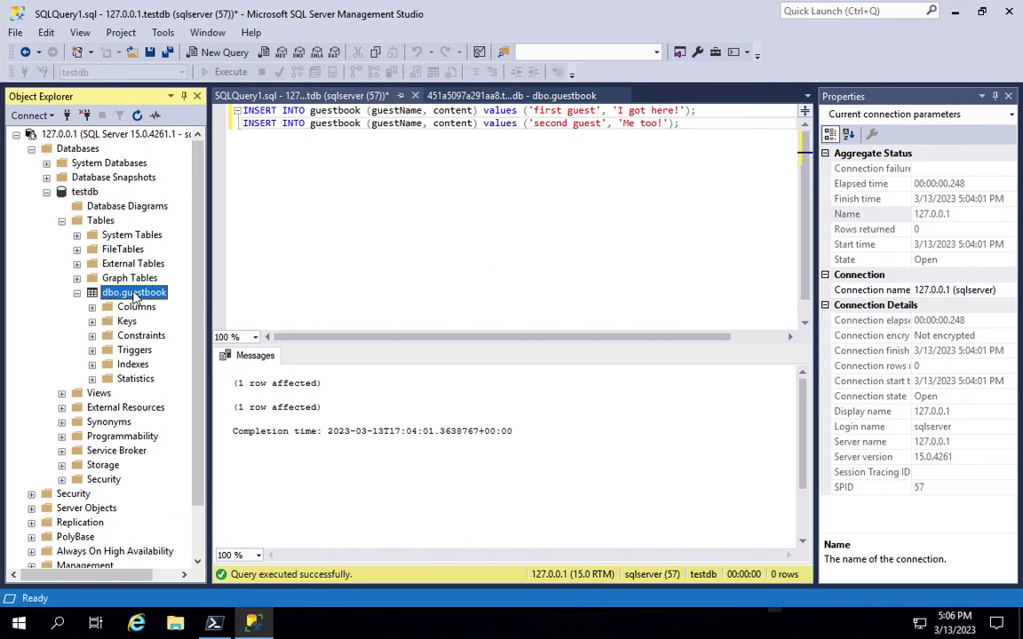
pyautogui.rightClick(135, 299)
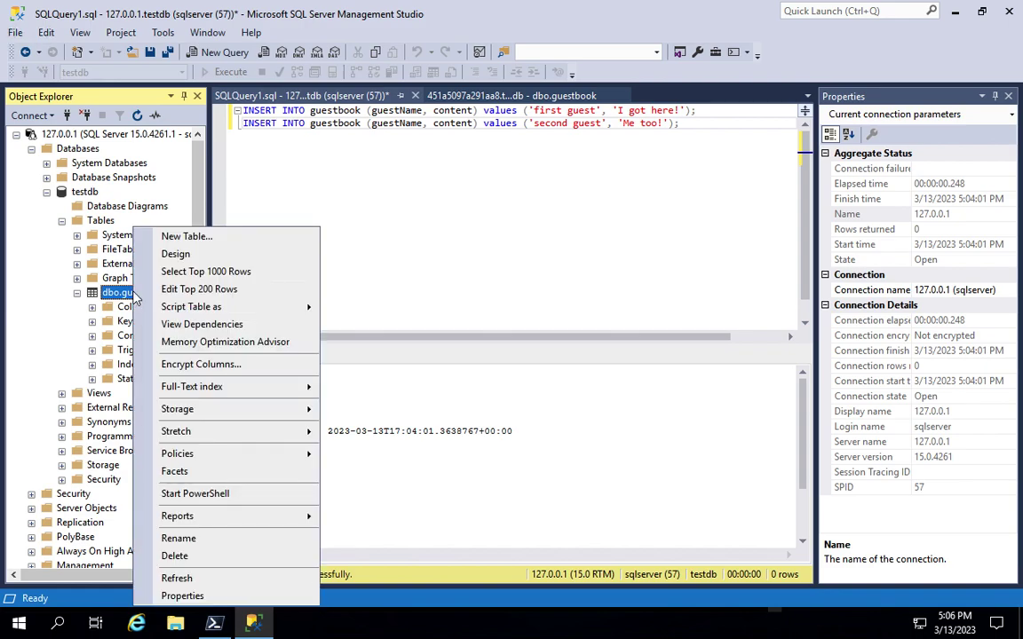
pyautogui.click(222, 273)
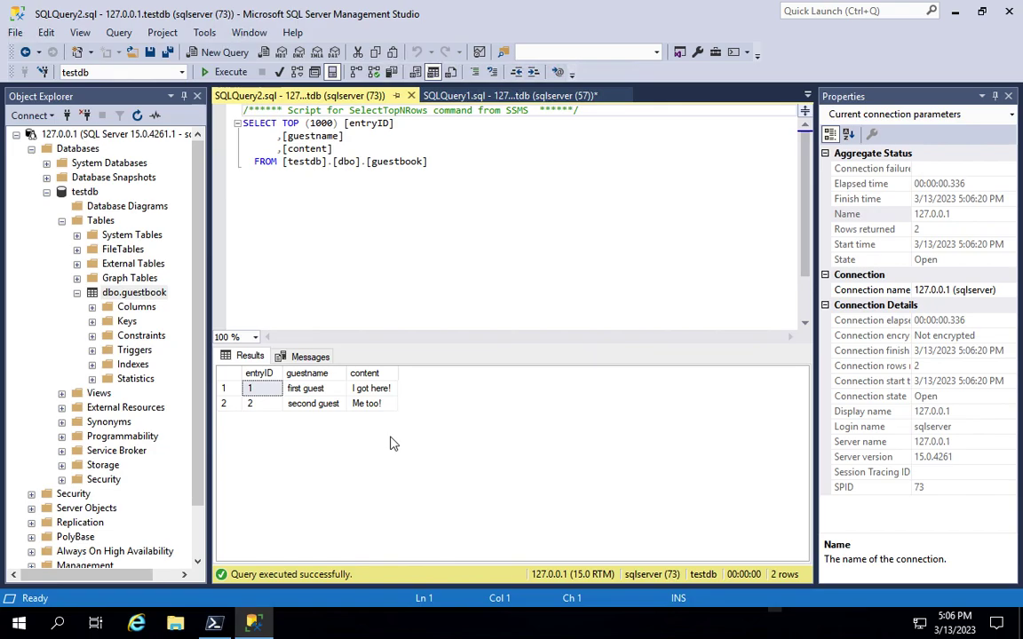
# Step: Switch to the lab page in Chrome and open the Cloud SQL Instances page linked in Task 7. Clean up
pyautogui.press('super+Tab')
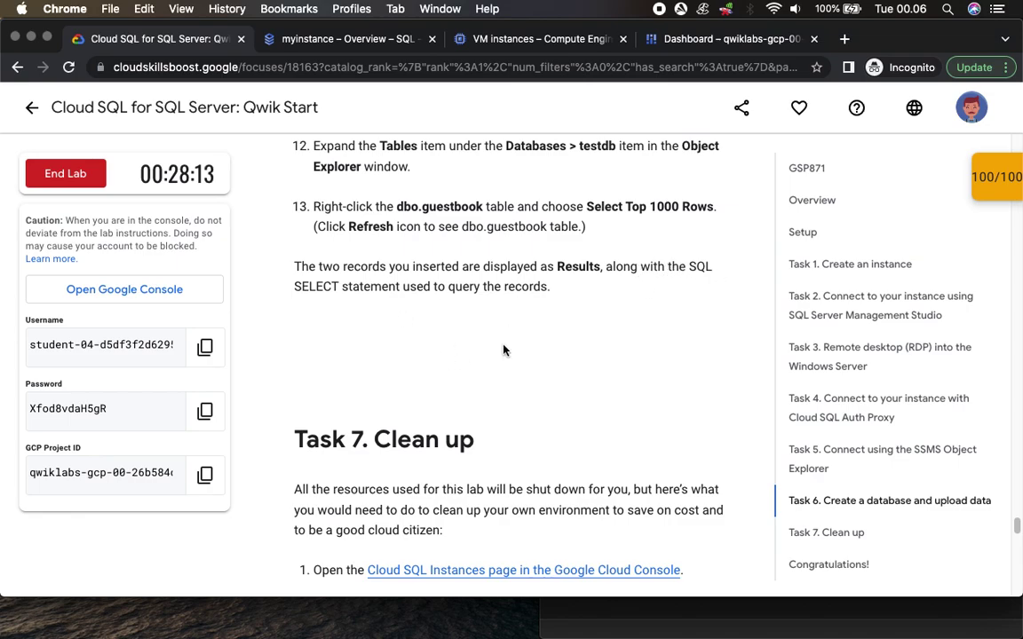
pyautogui.scroll(-5, 503, 350)
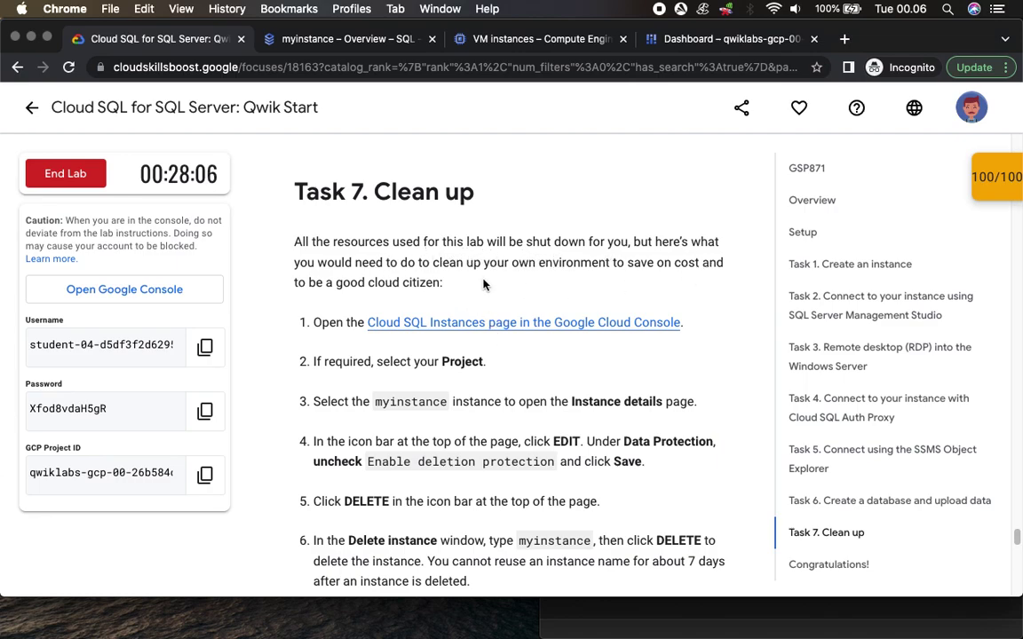
pyautogui.click(500, 327)
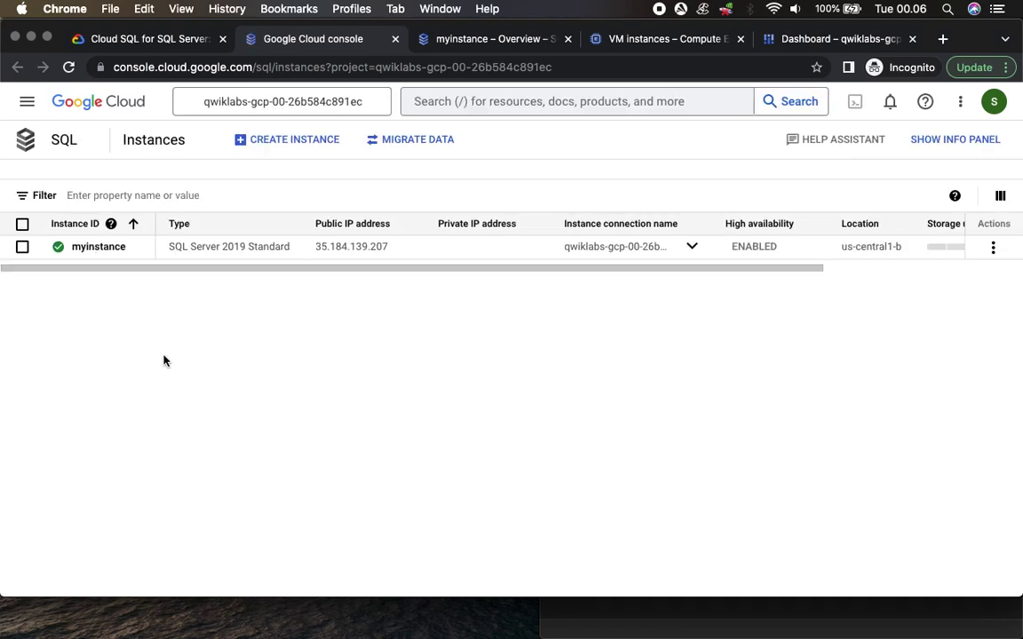
# Step: Read the lab's clean-up steps and open myinstance for editing from the Cloud SQL Instances page
pyautogui.click(149, 39)
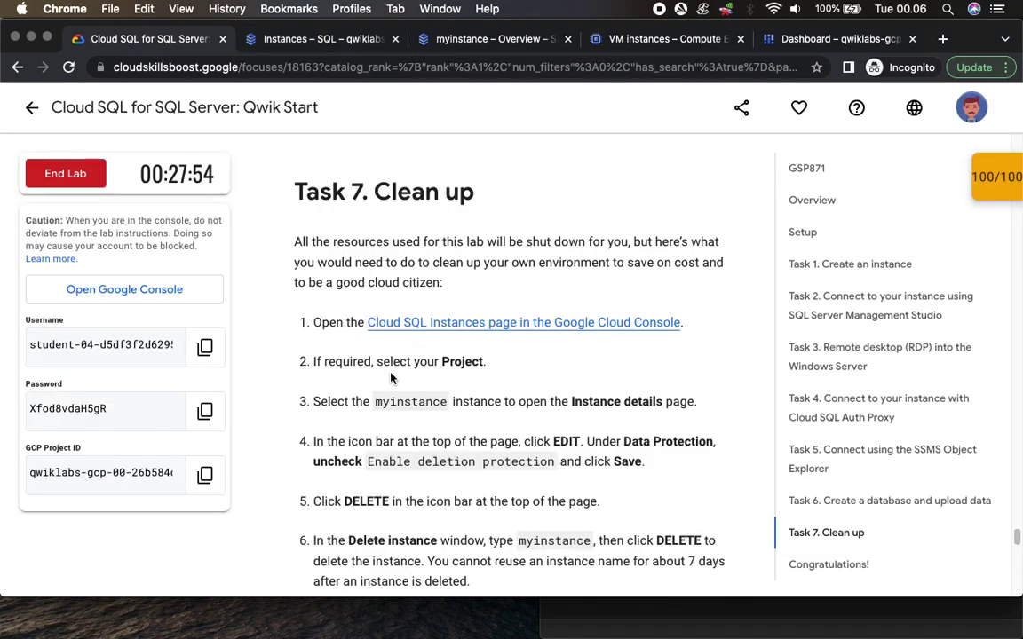
pyautogui.moveTo(357, 361); pyautogui.dragTo(486, 362)
pyautogui.scroll(-3, 565, 402)
pyautogui.scroll(-1, 564, 402)
pyautogui.moveTo(375, 227); pyautogui.dragTo(675, 233)
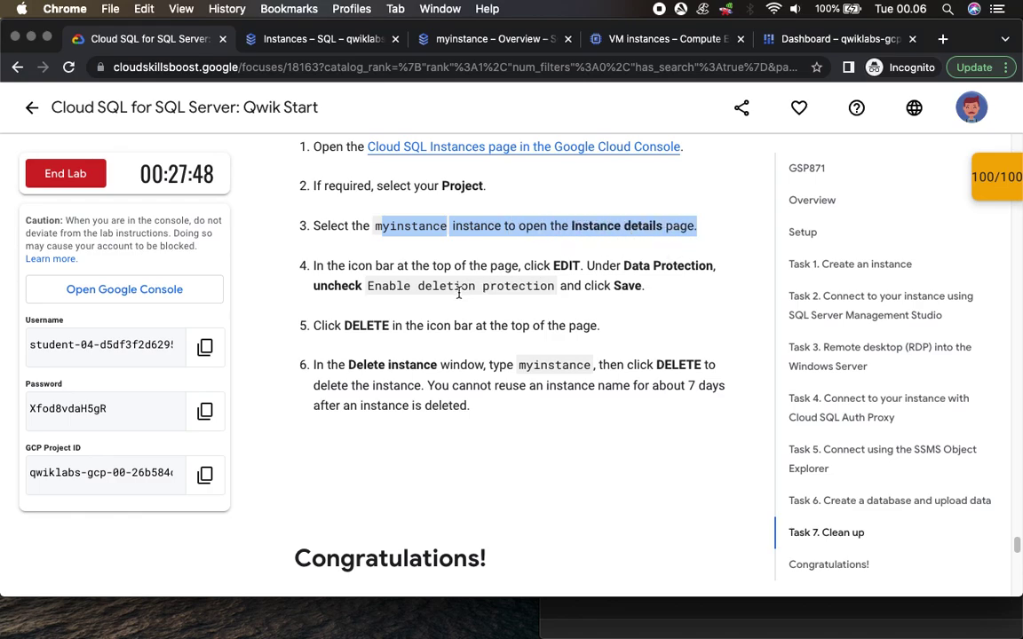
pyautogui.moveTo(553, 266); pyautogui.dragTo(690, 266)
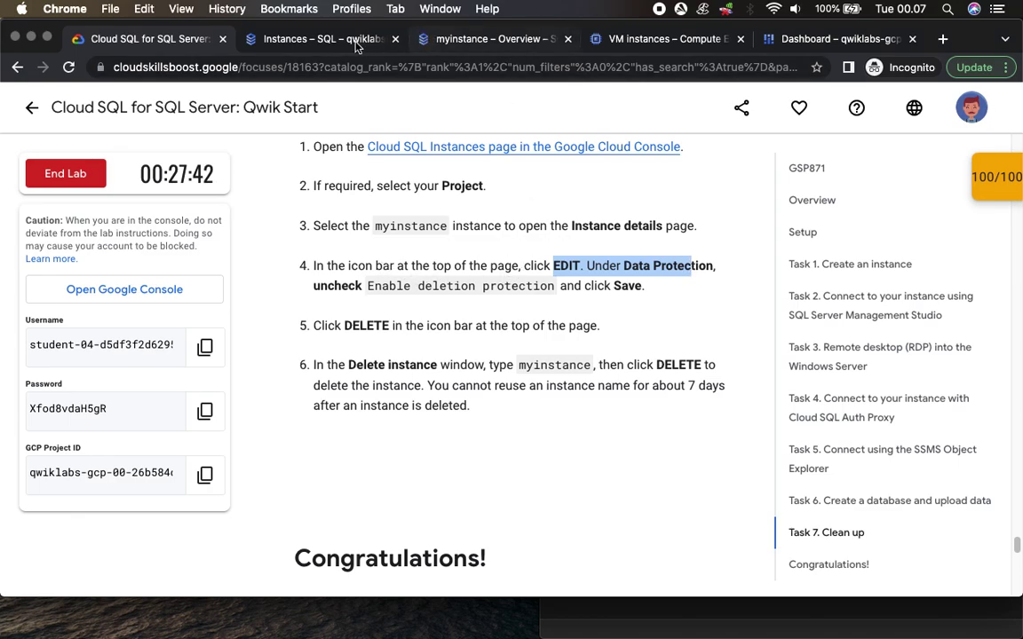
pyautogui.click(293, 39)
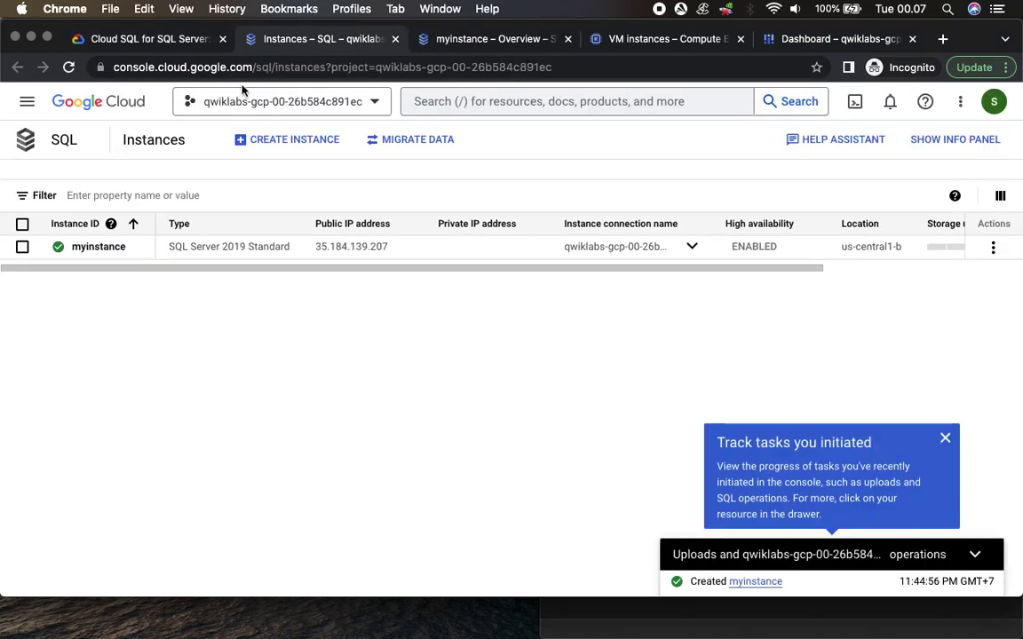
pyautogui.click(22, 247)
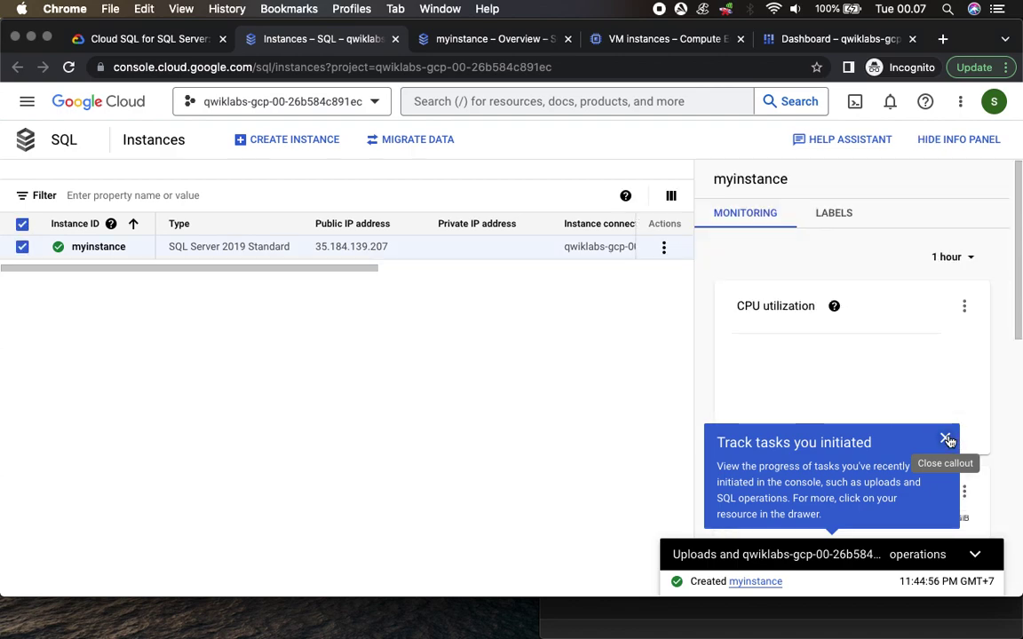
pyautogui.click(947, 440)
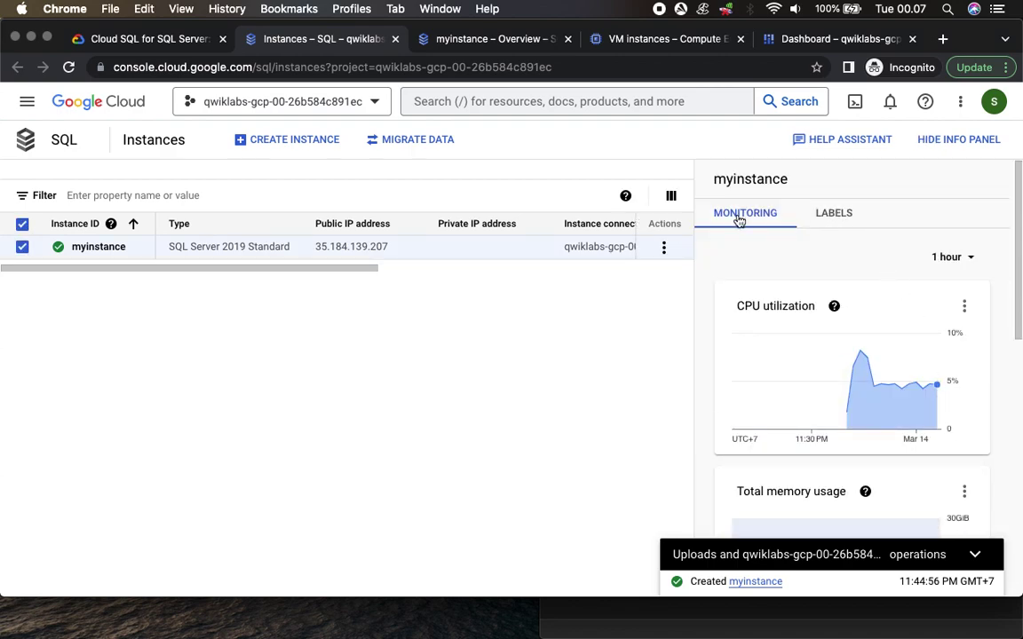
pyautogui.click(665, 250)
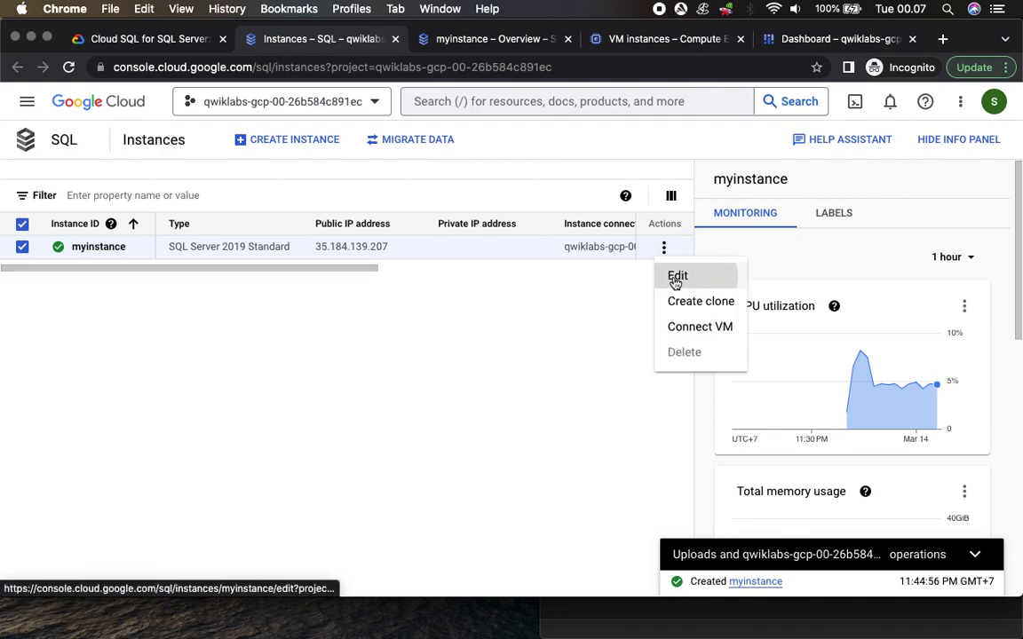
pyautogui.click(677, 278)
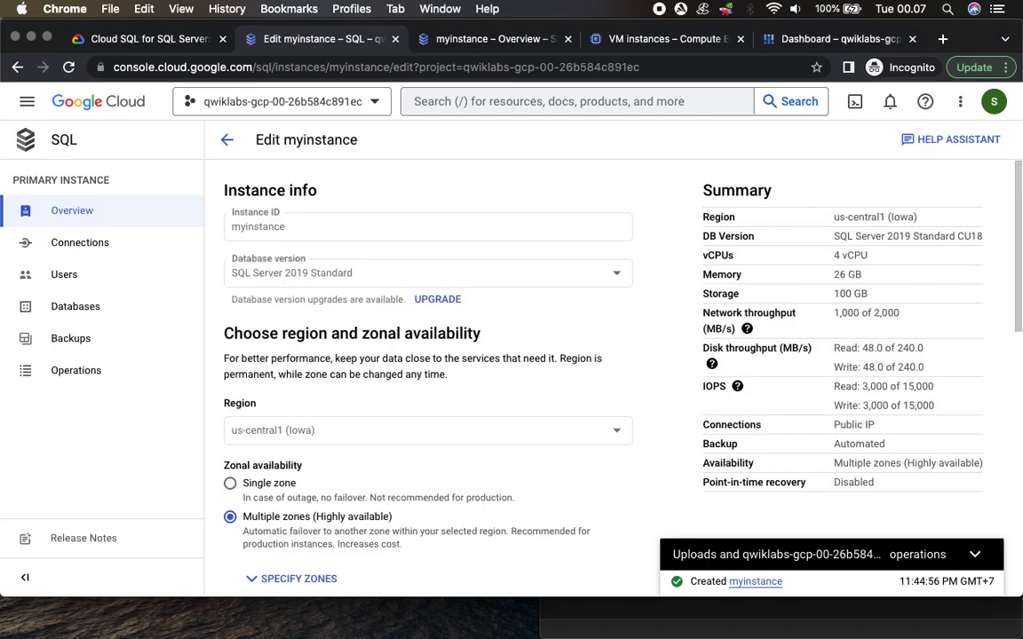
# Step: Check the lab's instruction on deletion protection and expand the Data Protection section of myinstance's edit page
pyautogui.click(133, 39)
pyautogui.click(707, 266)
pyautogui.moveTo(621, 266); pyautogui.dragTo(670, 278)
pyautogui.click(545, 287)
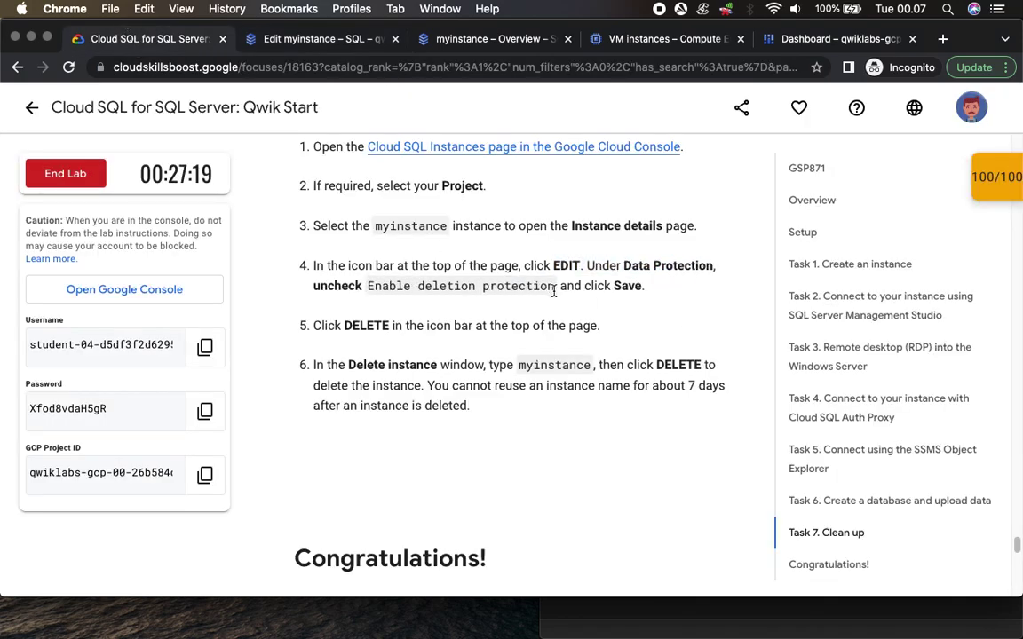
pyautogui.click(267, 39)
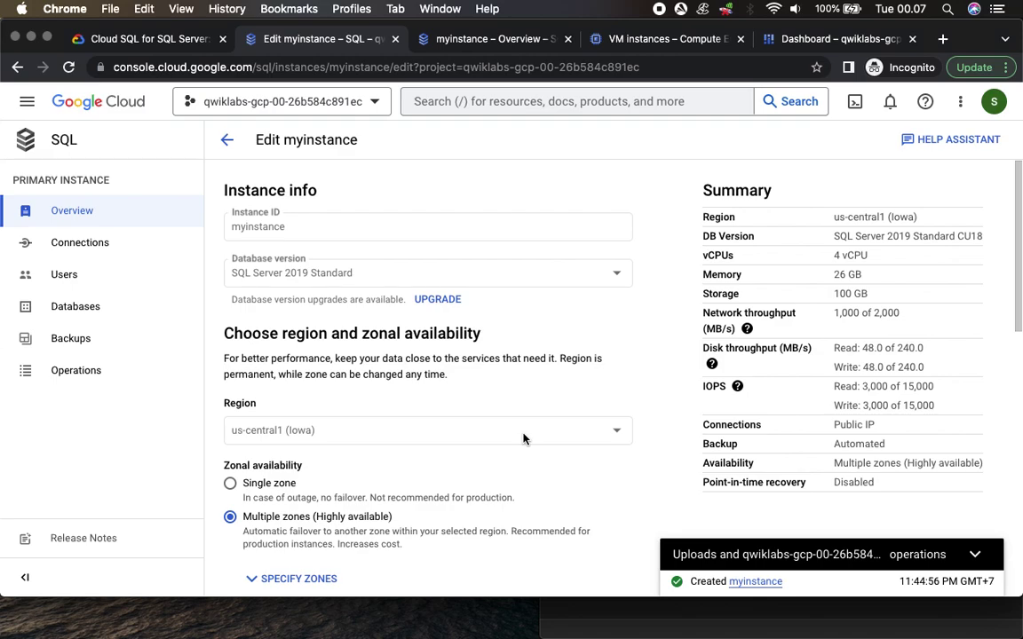
pyautogui.scroll(-3, 523, 438)
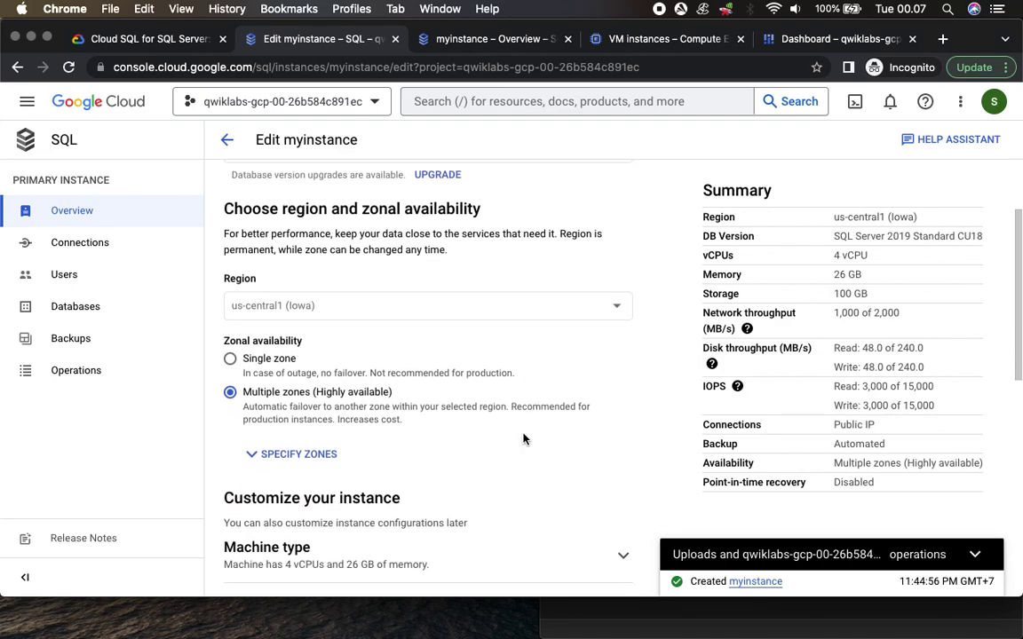
pyautogui.scroll(-7, 523, 438)
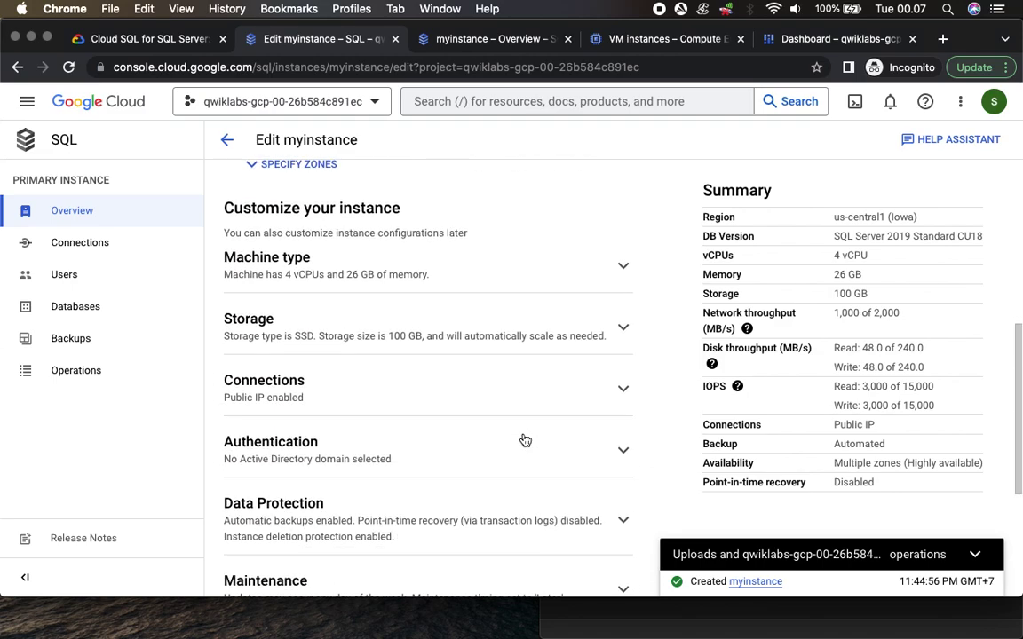
pyautogui.scroll(-4, 523, 439)
pyautogui.click(620, 365)
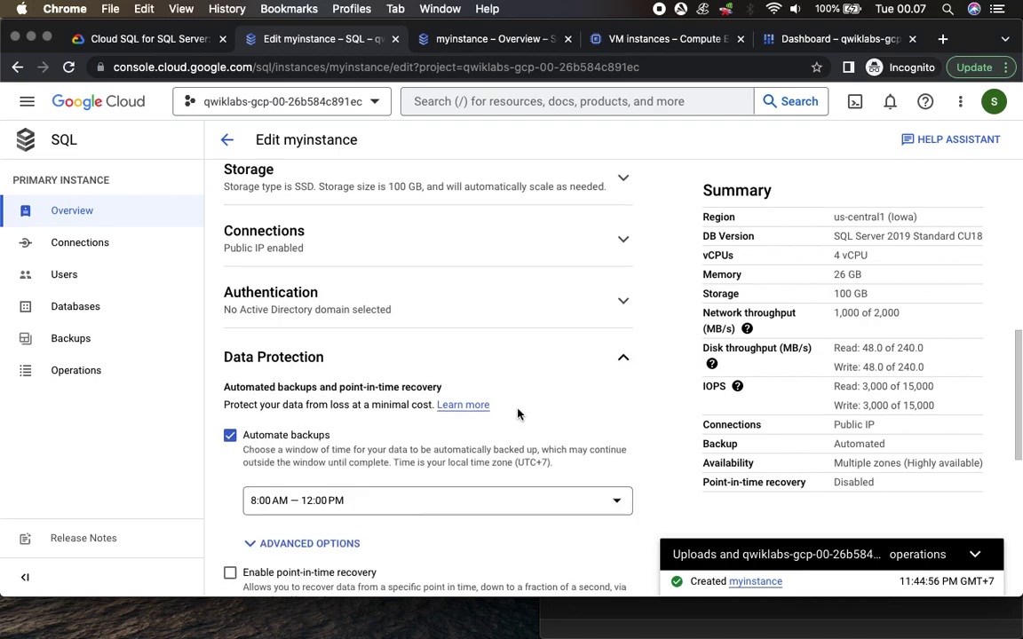
# Step: Confirm the deletion protection instruction on the lab page and disable Enable deletion protection for myinstance
pyautogui.scroll(-5, 518, 413)
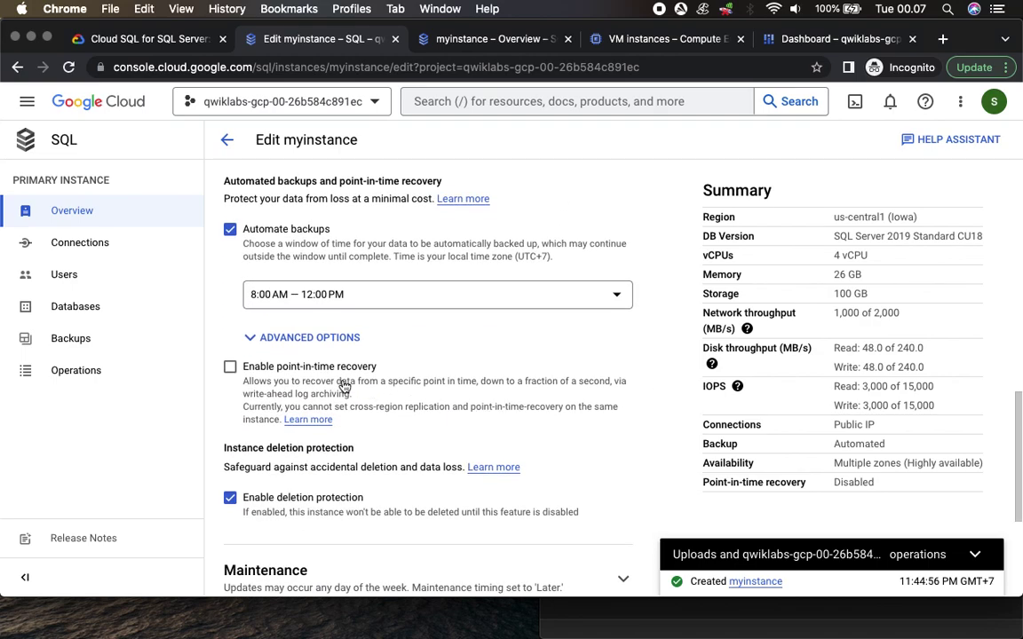
pyautogui.scroll(-2, 342, 388)
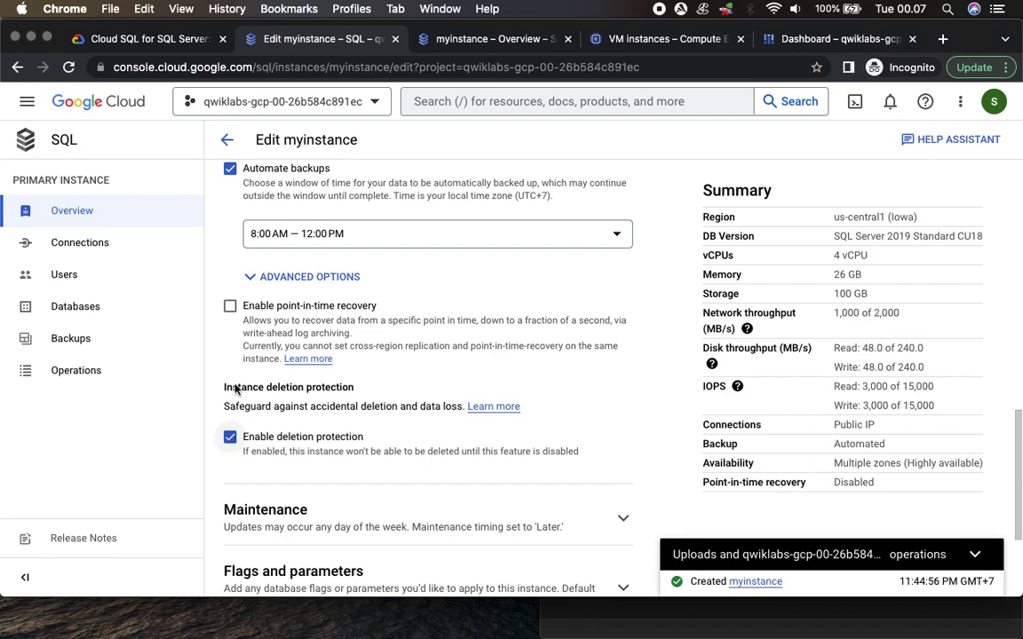
pyautogui.click(121, 36)
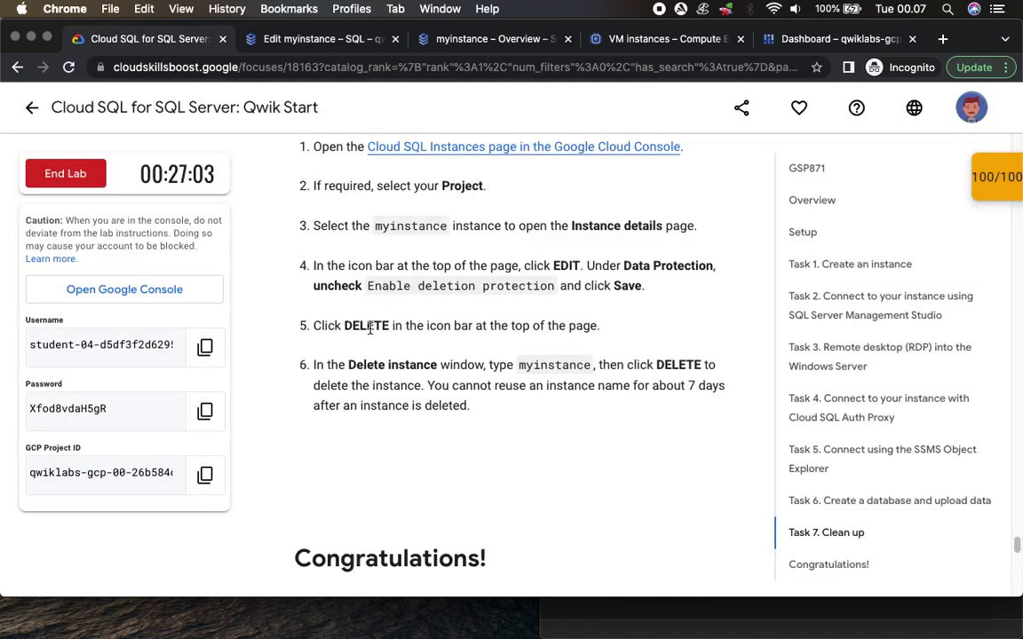
pyautogui.moveTo(313, 287); pyautogui.dragTo(387, 289)
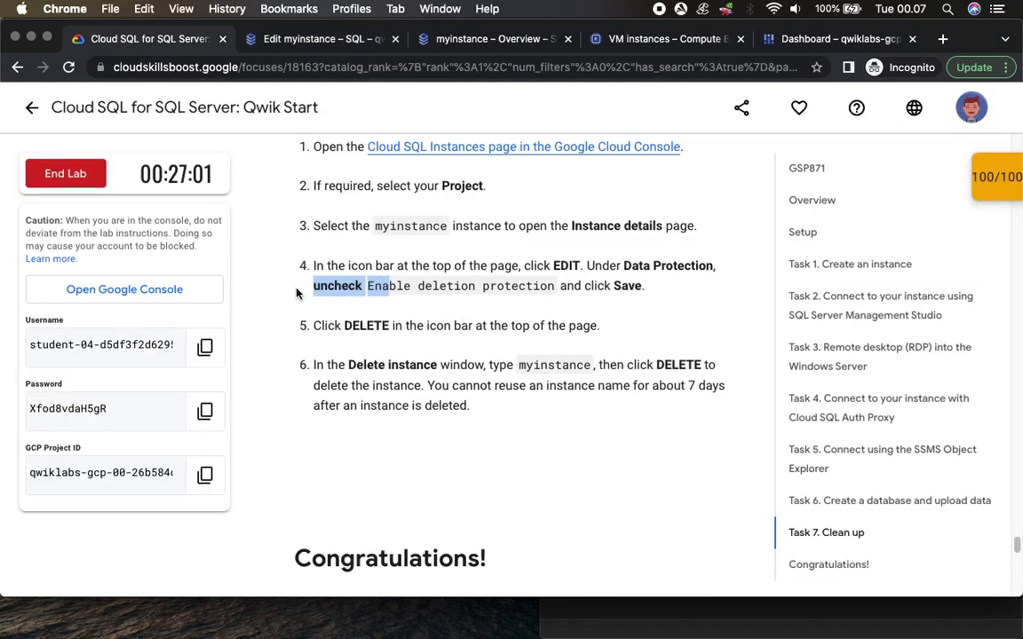
pyautogui.click(293, 39)
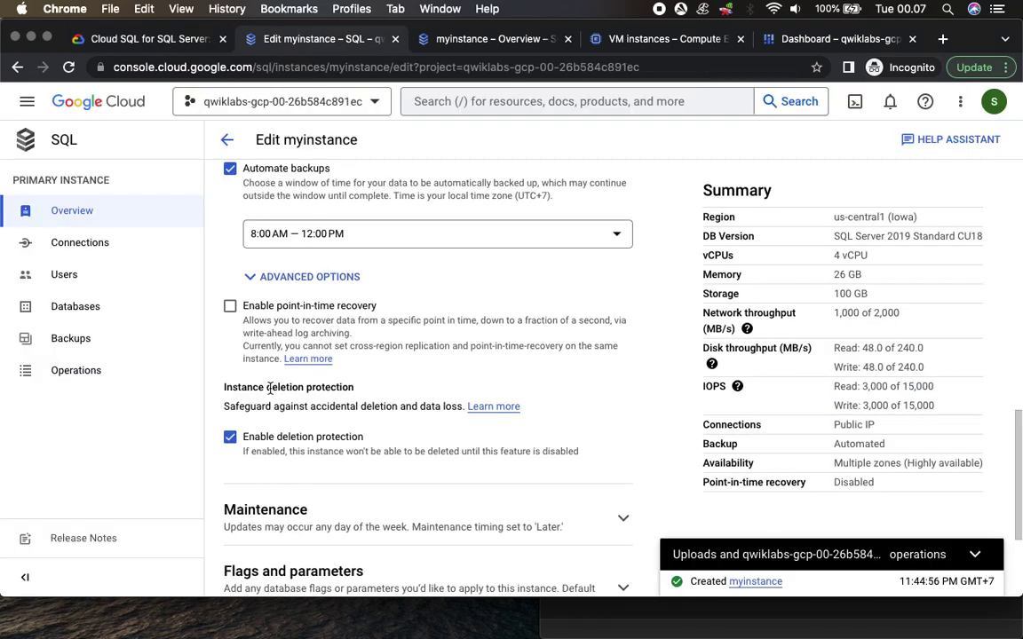
pyautogui.click(230, 438)
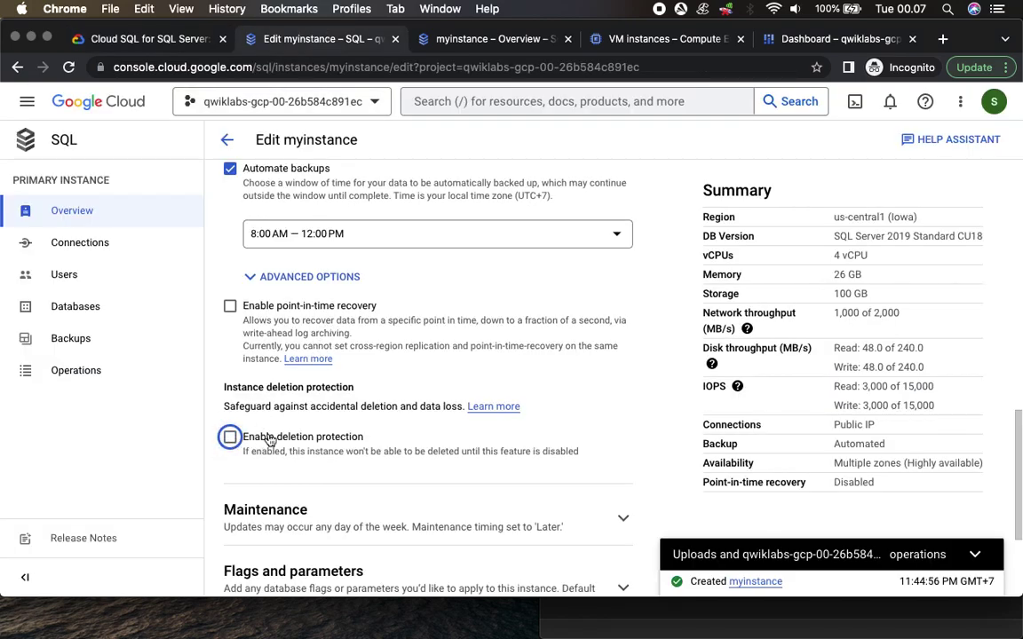
# Step: Recheck the lab's save instruction and save the edited configuration of myinstance
pyautogui.click(152, 39)
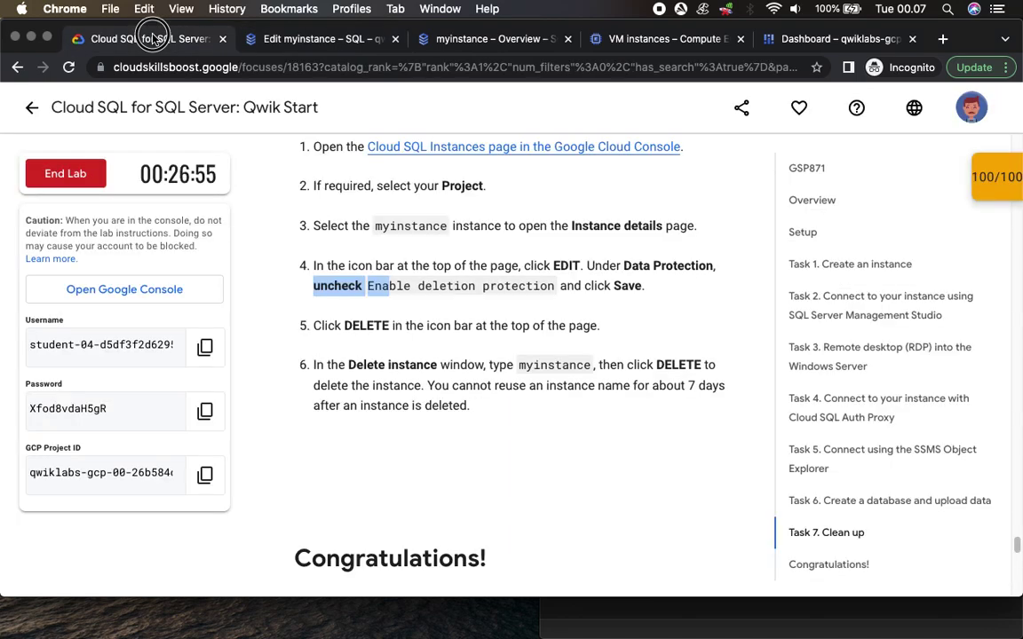
pyautogui.doubleClick(625, 286)
pyautogui.click(313, 39)
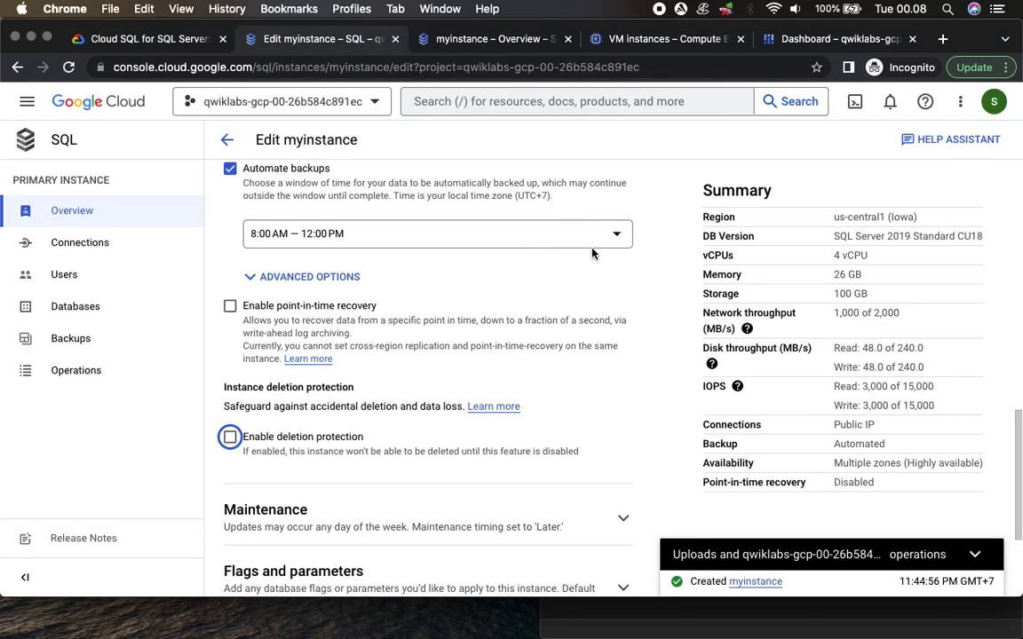
pyautogui.scroll(-1, 613, 463)
pyautogui.scroll(-3, 612, 463)
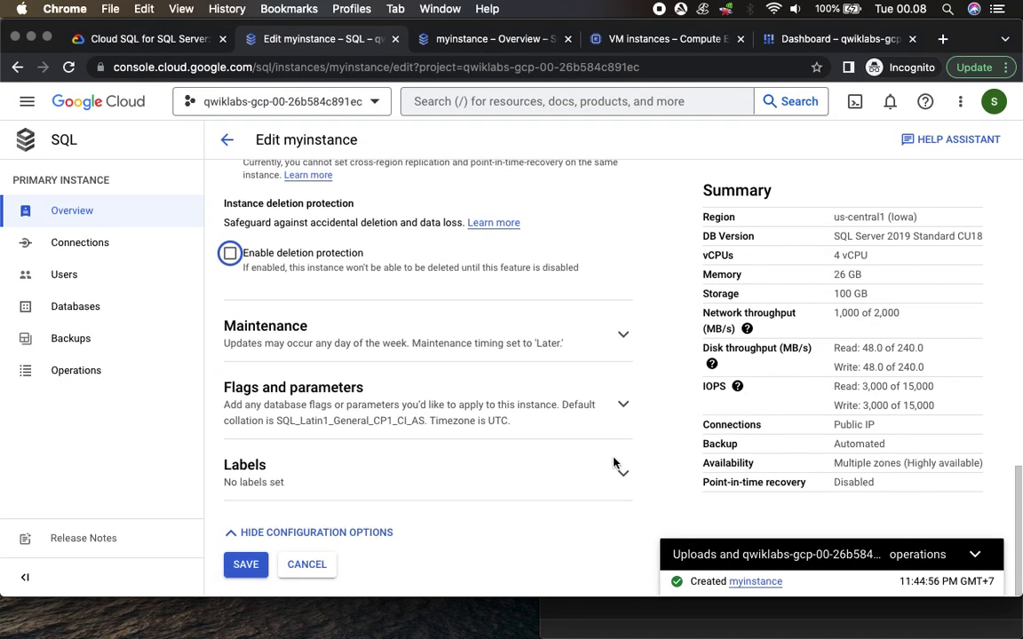
pyautogui.click(243, 564)
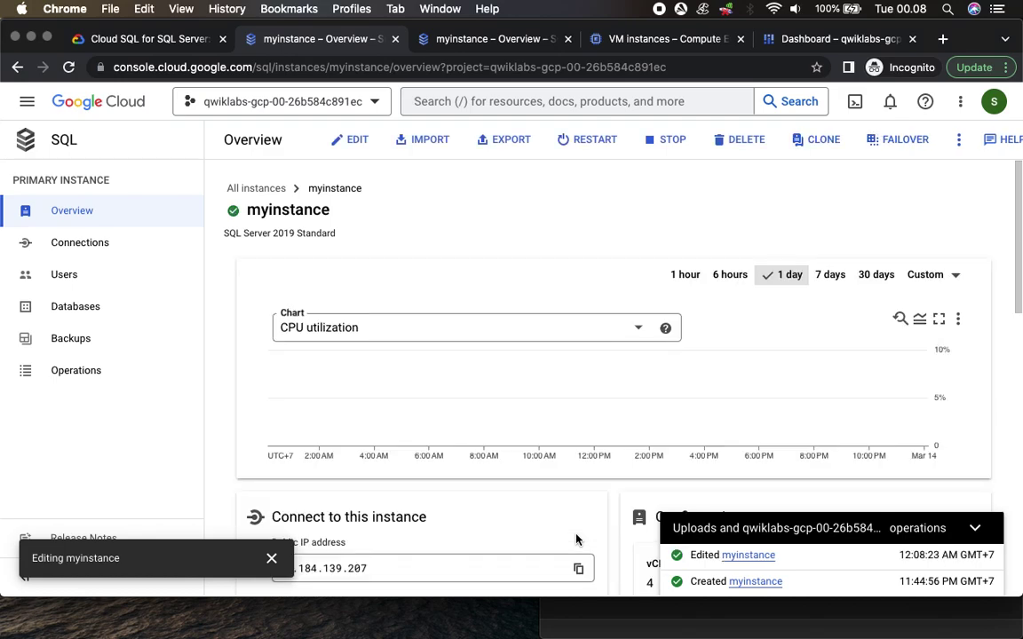
# Step: Read the lab's step 5 on deletion and open the delete confirmation for myinstance
pyautogui.click(146, 41)
pyautogui.moveTo(343, 325); pyautogui.dragTo(641, 326)
pyautogui.click(308, 35)
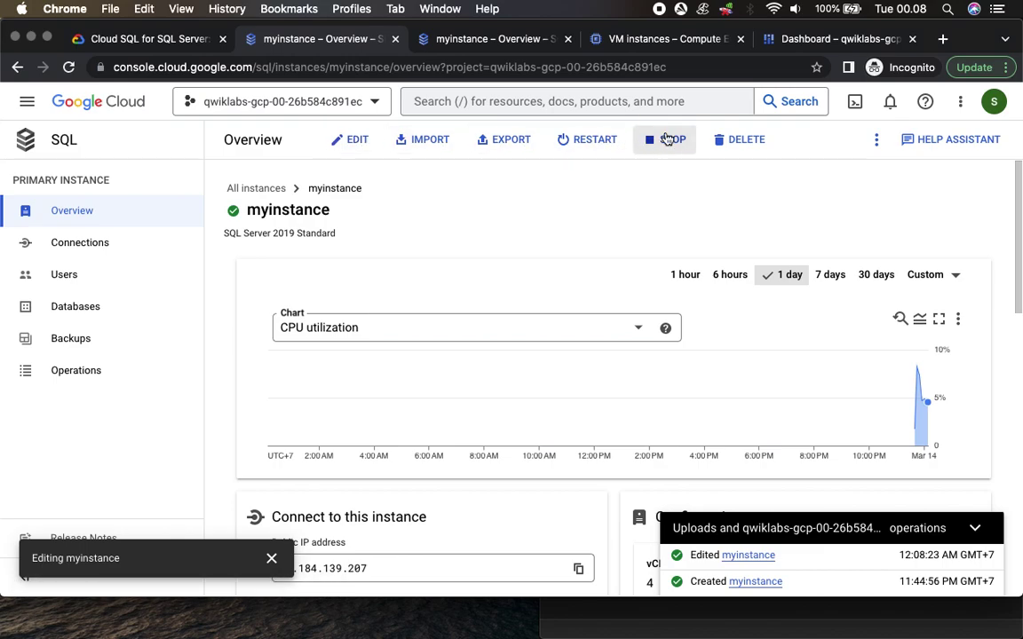
pyautogui.click(736, 140)
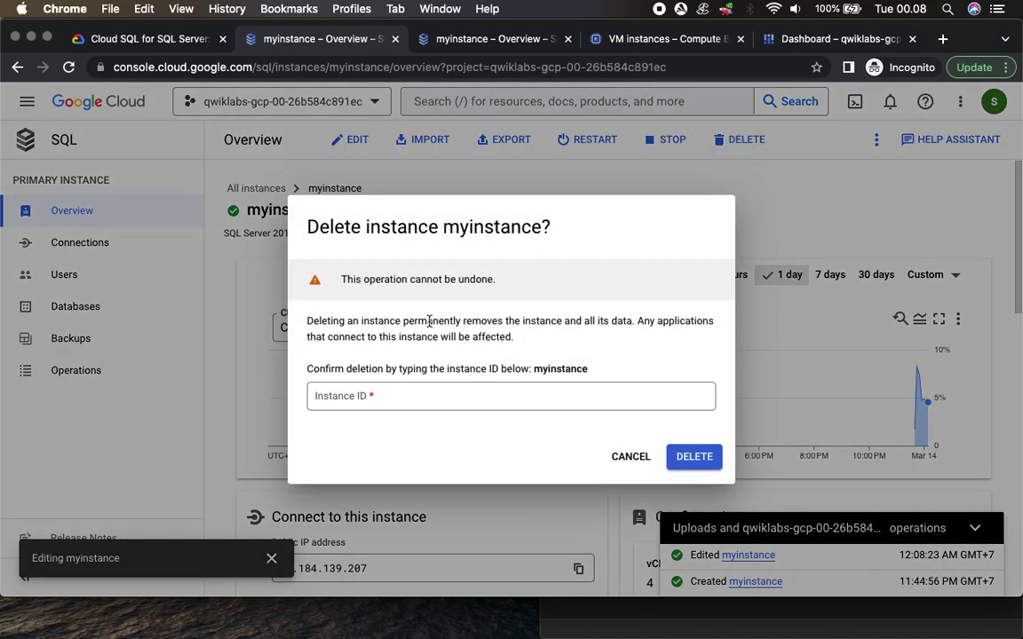
# Step: Copy the instance ID myinstance from the lab's step 6, enter it as confirmation and delete the instance
pyautogui.click(134, 39)
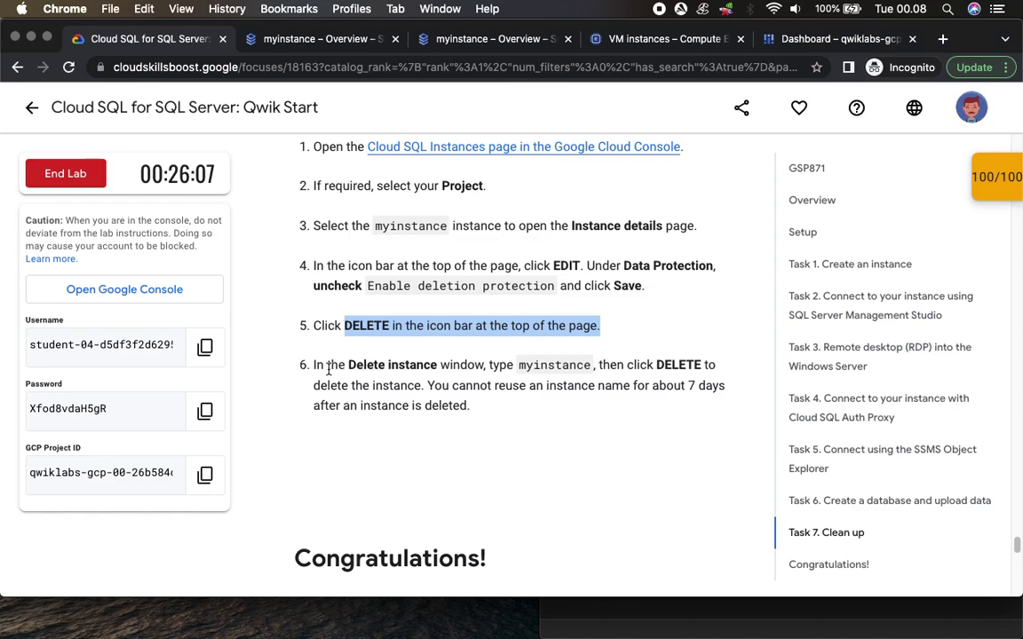
pyautogui.doubleClick(551, 365)
pyautogui.press('super+c')
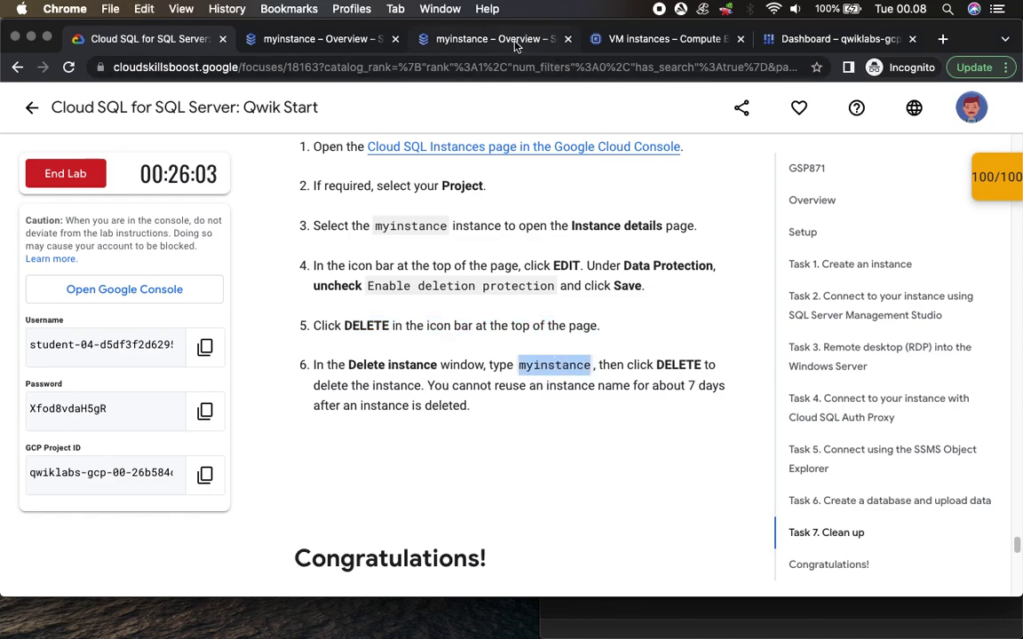
pyautogui.click(311, 39)
pyautogui.click(492, 39)
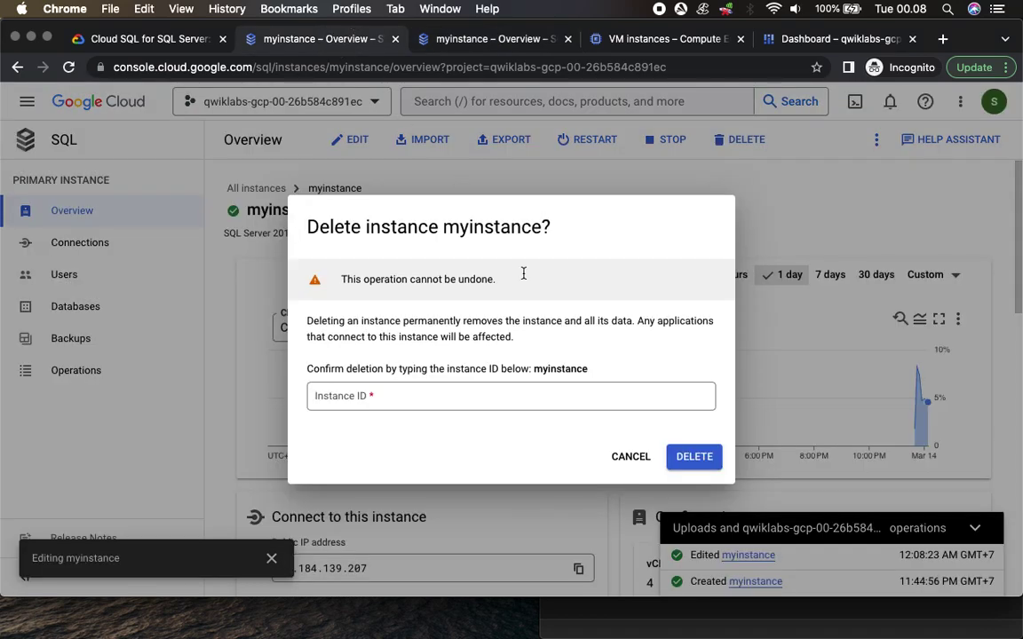
pyautogui.click(524, 397)
pyautogui.press('super+v')
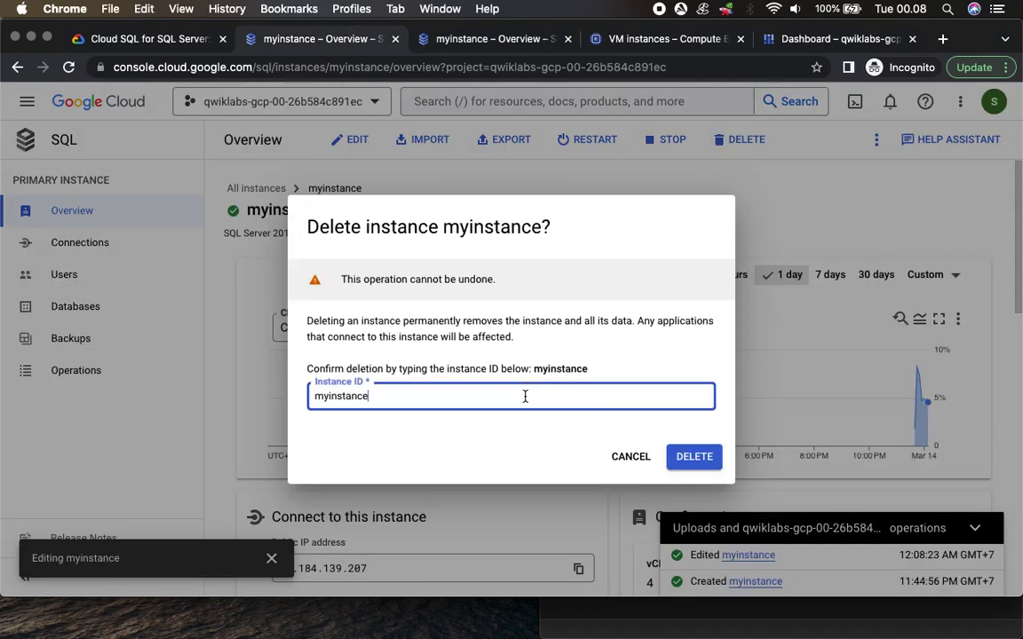
pyautogui.click(695, 456)
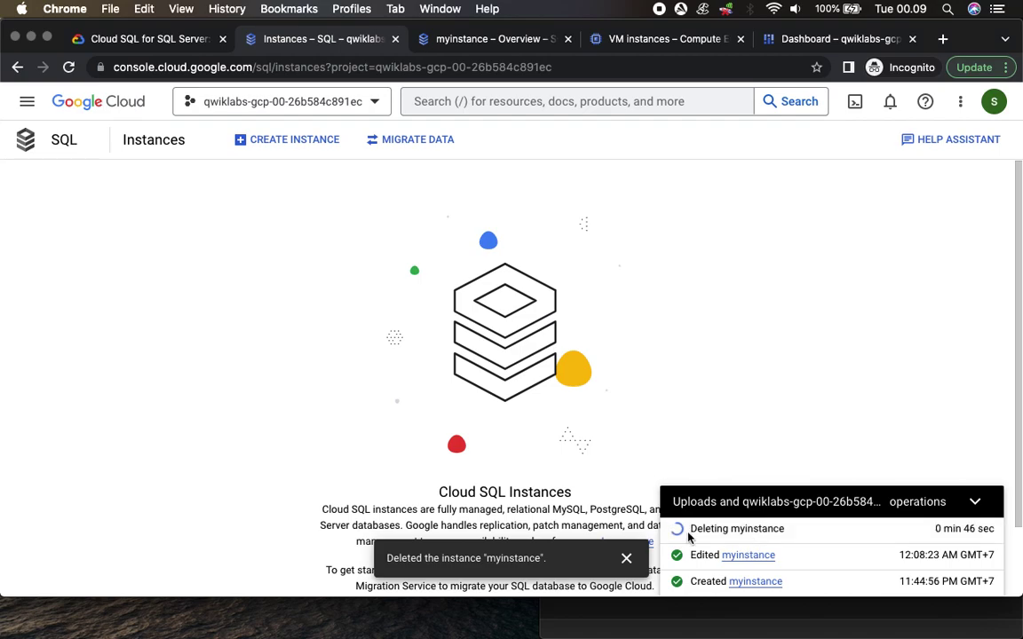
# Step: Check the status of myinstance's deletion on the Instances page and read the lab page through to its end
pyautogui.click(187, 31)
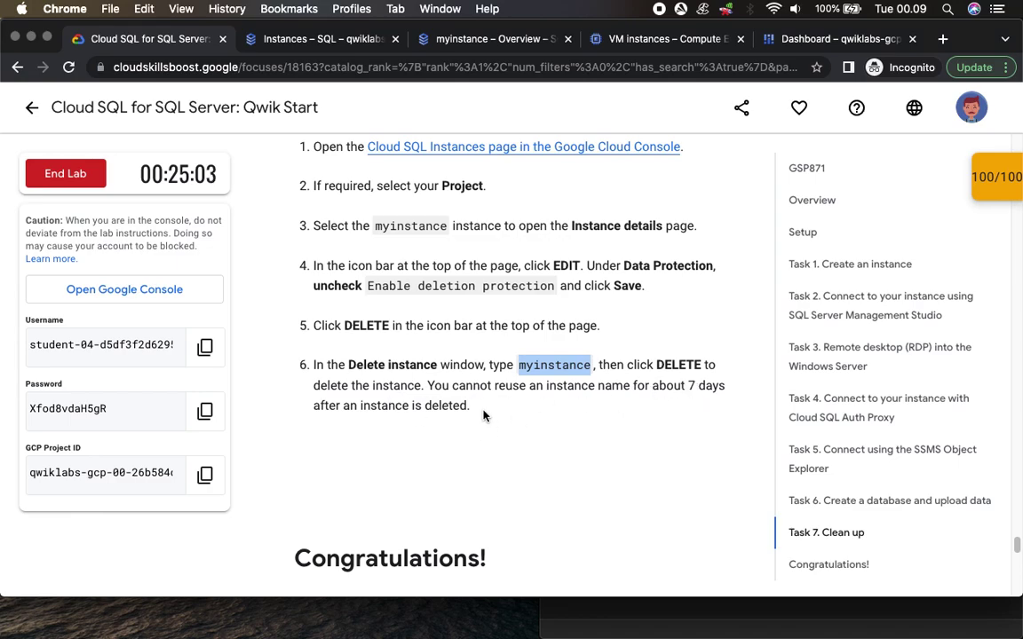
pyautogui.scroll(-3, 593, 466)
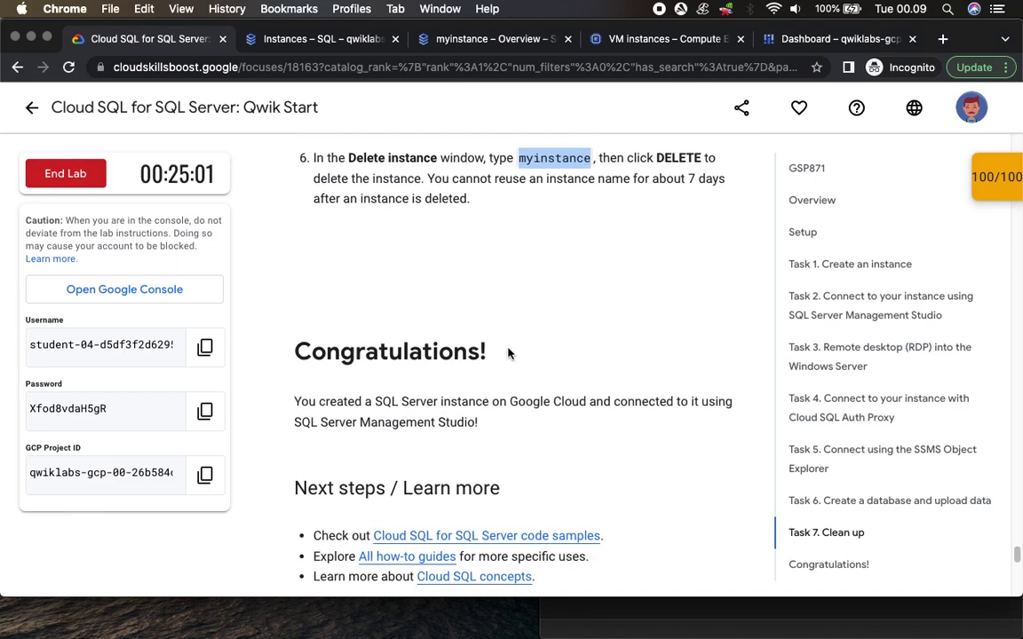
pyautogui.click(306, 40)
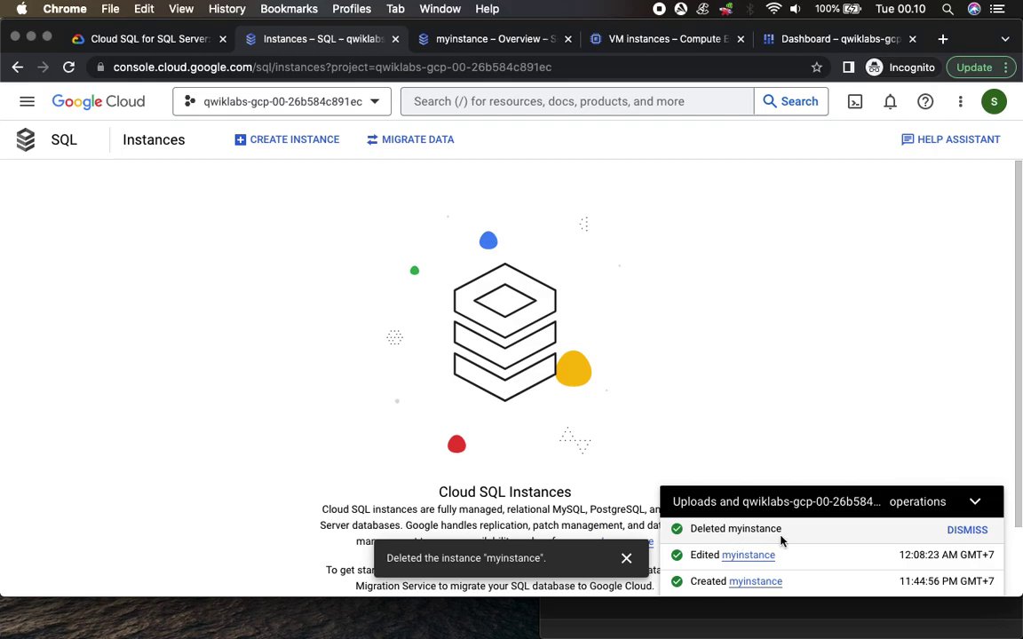
pyautogui.click(138, 39)
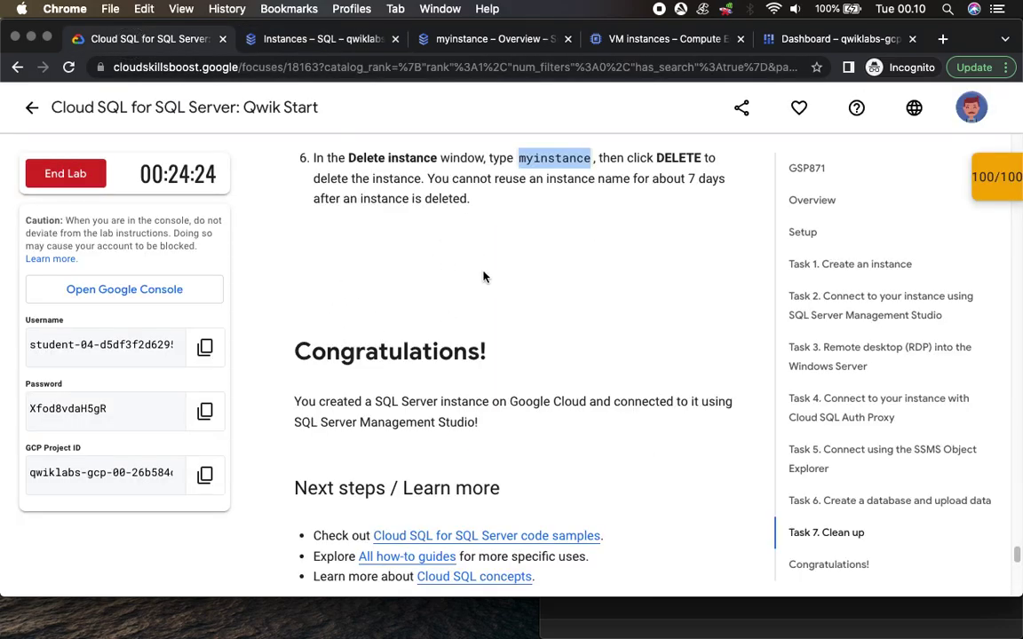
pyautogui.scroll(-5, 542, 258)
pyautogui.scroll(-4, 530, 299)
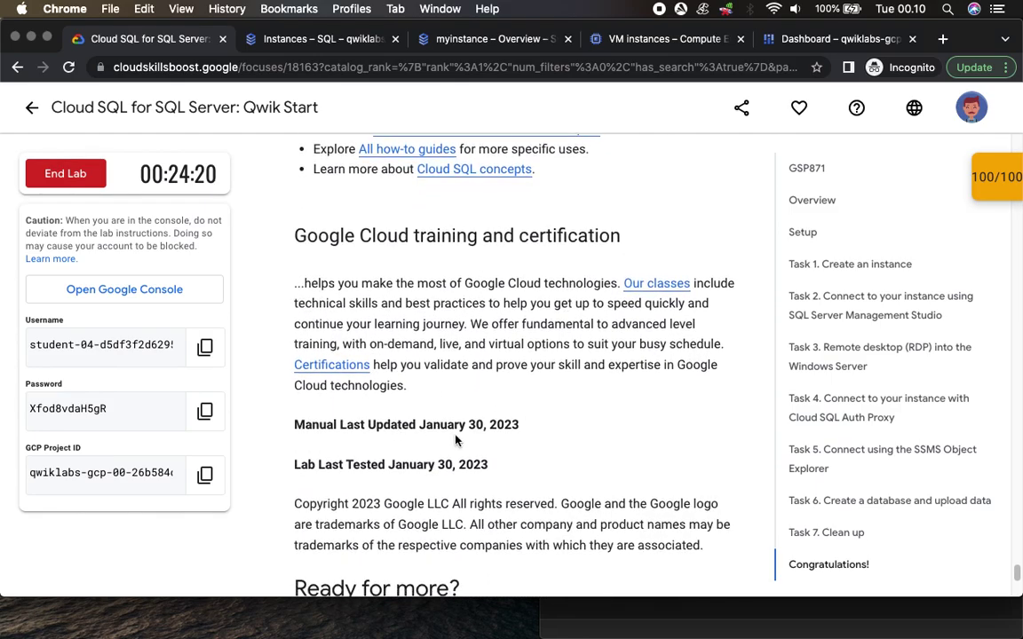
pyautogui.scroll(-6, 435, 440)
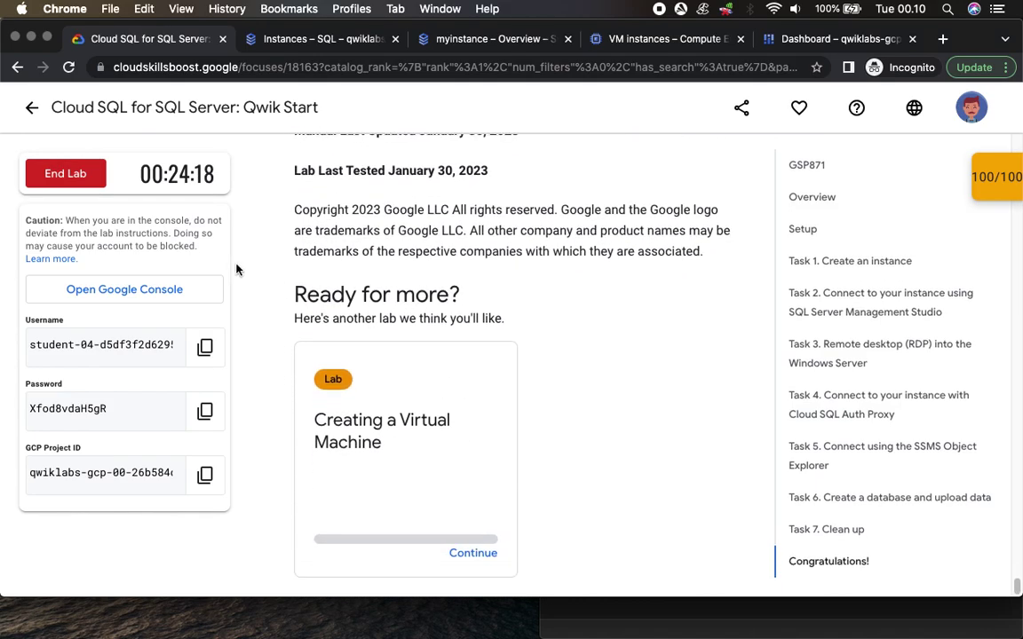
# Step: End the lab and submit a five-star satisfaction rating without additional comments
pyautogui.click(65, 173)
pyautogui.click(680, 410)
pyautogui.click(397, 307)
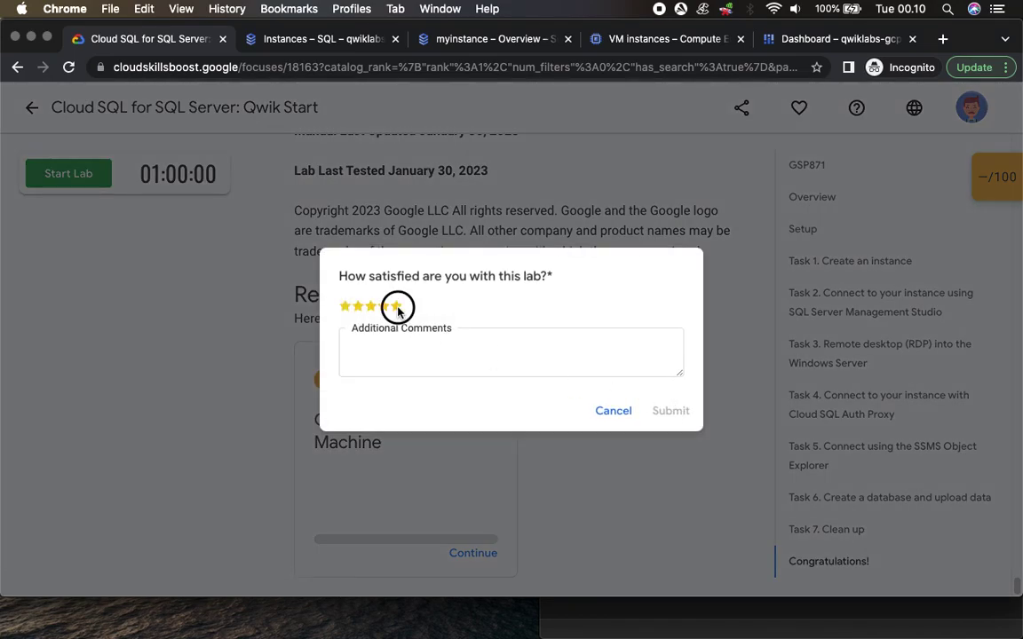
pyautogui.click(670, 410)
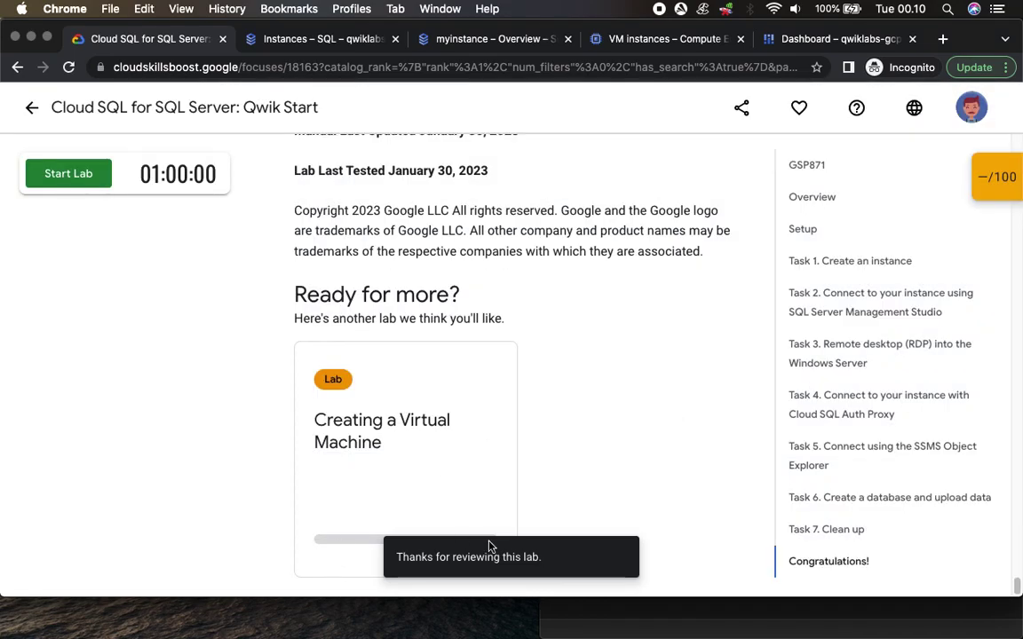